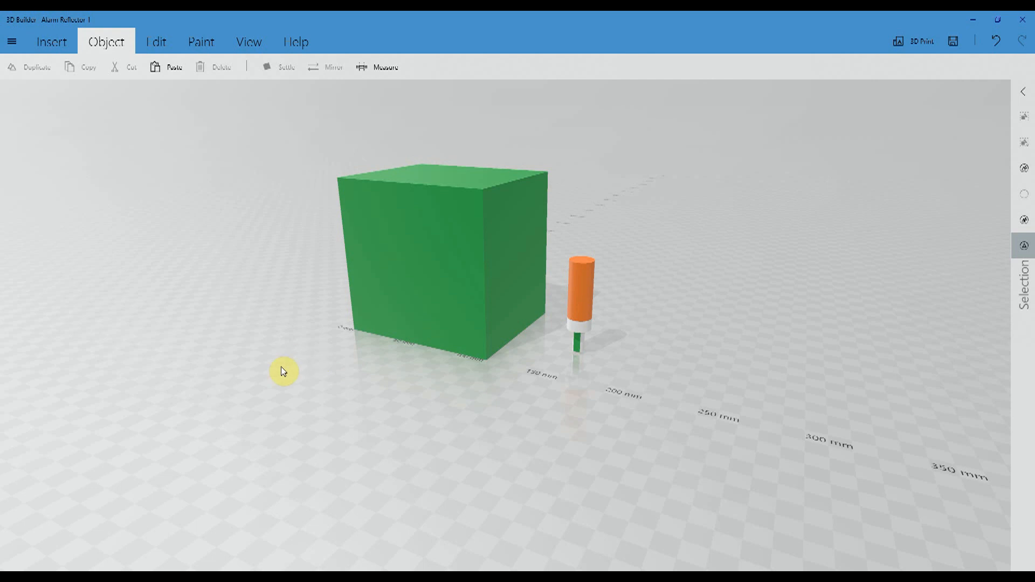
- Examine the green cube with the bulb and the assembled alarm reflector from several sides
{"action": "left_click_drag", "start_coordinate": [234, 337], "coordinate": [262, 299]}
{"action": "scroll", "coordinate": [697, 361], "scroll_direction": "up", "scroll_amount": 2}
{"action": "scroll", "coordinate": [699, 365], "scroll_direction": "up", "scroll_amount": 2}
{"action": "left_click_drag", "start_coordinate": [778, 283], "coordinate": [524, 282]}
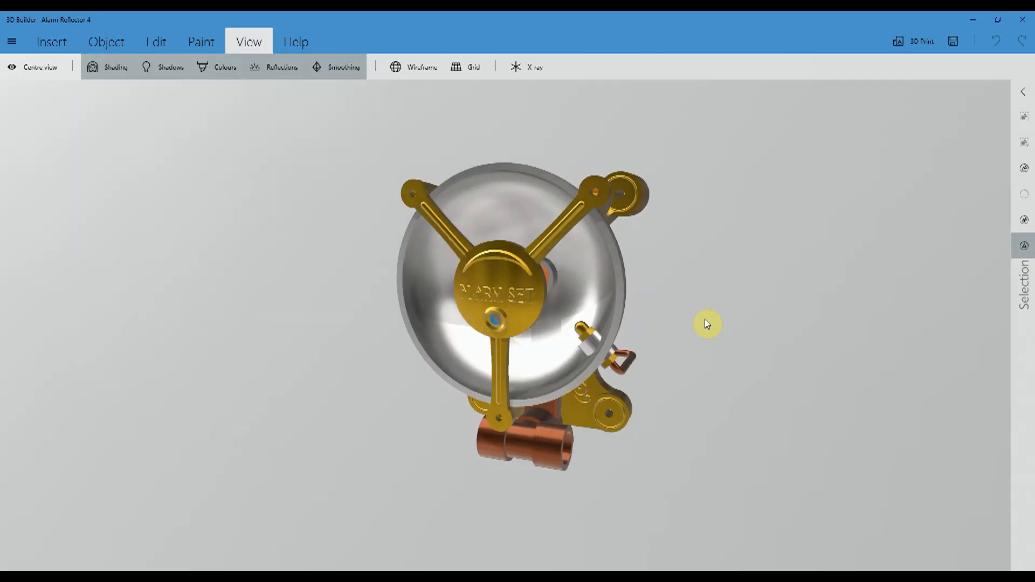
{"action": "left_click_drag", "start_coordinate": [707, 324], "coordinate": [458, 258]}
{"action": "left_click_drag", "start_coordinate": [477, 368], "coordinate": [842, 366]}
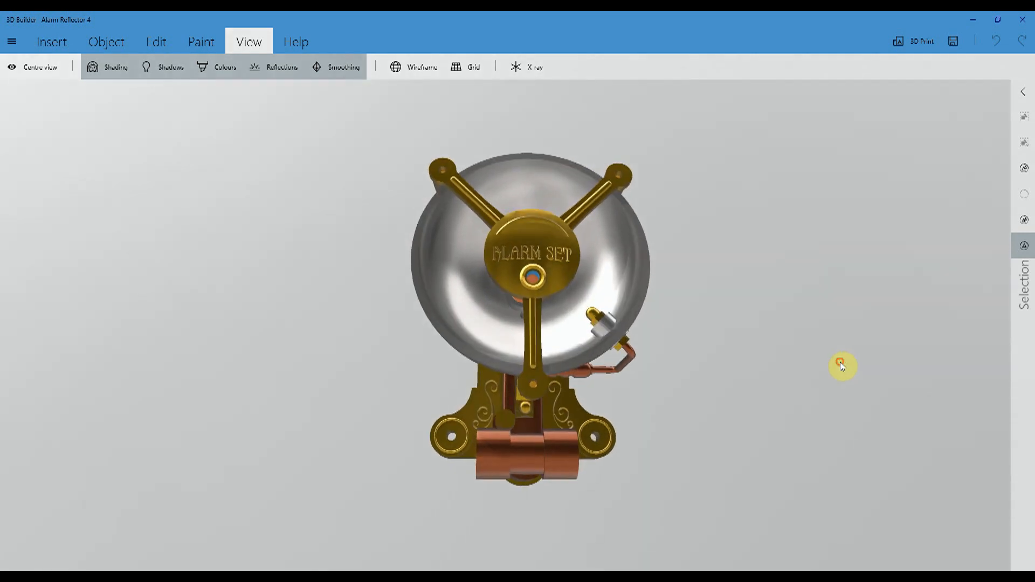
{"action": "left_click_drag", "start_coordinate": [409, 348], "coordinate": [605, 393]}
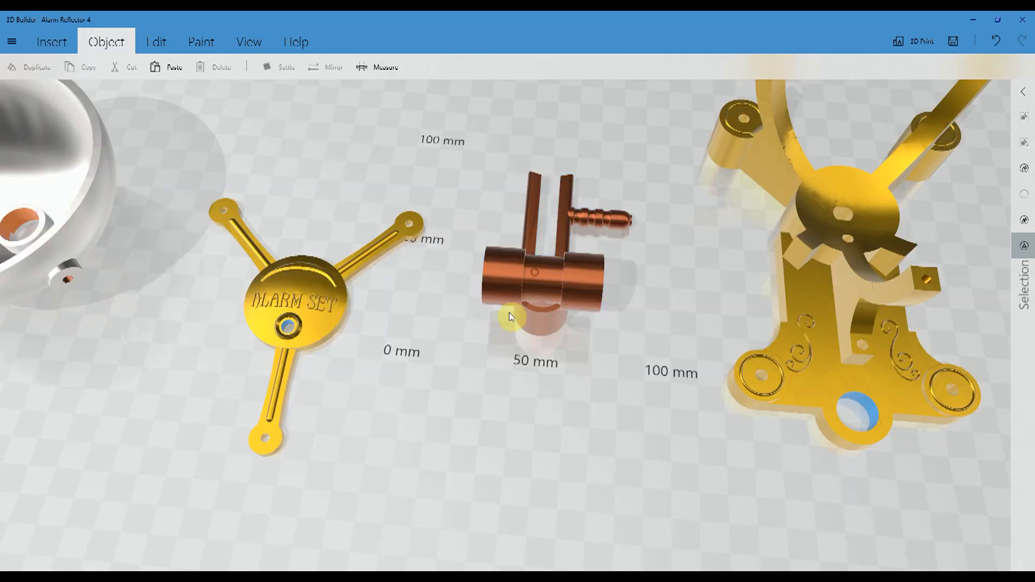
{"action": "left_click_drag", "start_coordinate": [509, 317], "coordinate": [297, 312]}
{"action": "left_click", "coordinate": [298, 302]}
- Examine the separate alarm reflector parts, selecting the silver half-sphere bowl and viewing it from the side
{"action": "left_click_drag", "start_coordinate": [383, 448], "coordinate": [595, 286]}
{"action": "left_click", "coordinate": [492, 324]}
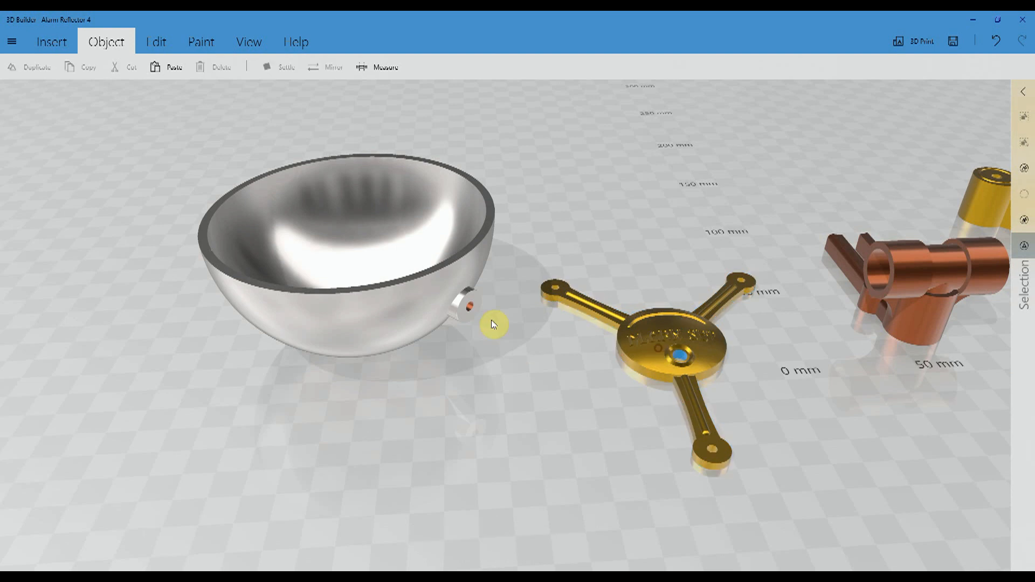
{"action": "left_click", "coordinate": [393, 291]}
{"action": "left_click_drag", "start_coordinate": [250, 358], "coordinate": [380, 298]}
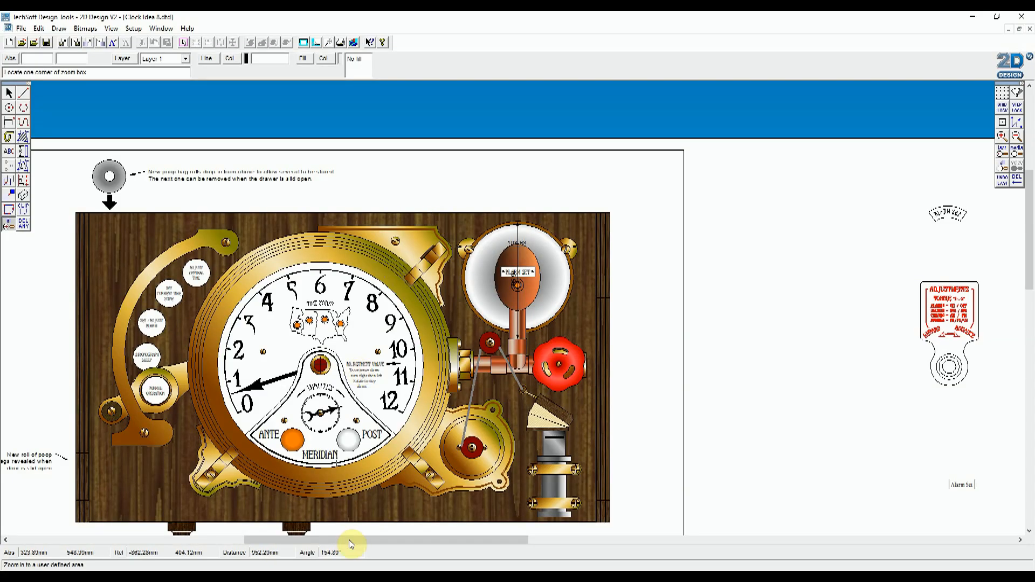
- Switch to TechSoft 2D Design and examine the clock drawing, including the alarm reflector beside the dial
{"action": "left_click_drag", "start_coordinate": [348, 539], "coordinate": [327, 551]}
{"action": "scroll", "coordinate": [462, 413], "scroll_direction": "down", "scroll_amount": 3}
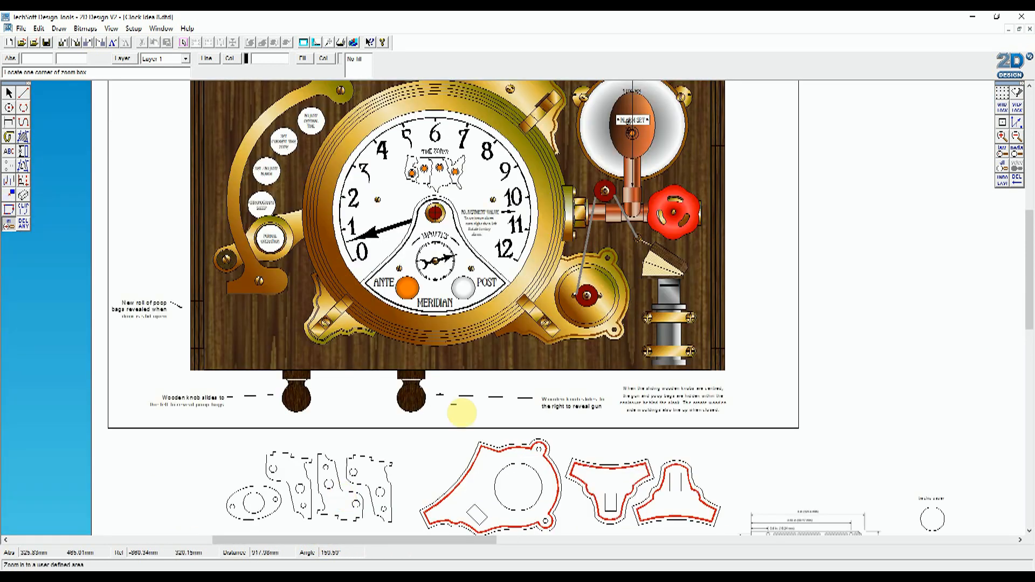
{"action": "left_click_drag", "start_coordinate": [1028, 242], "coordinate": [1029, 228]}
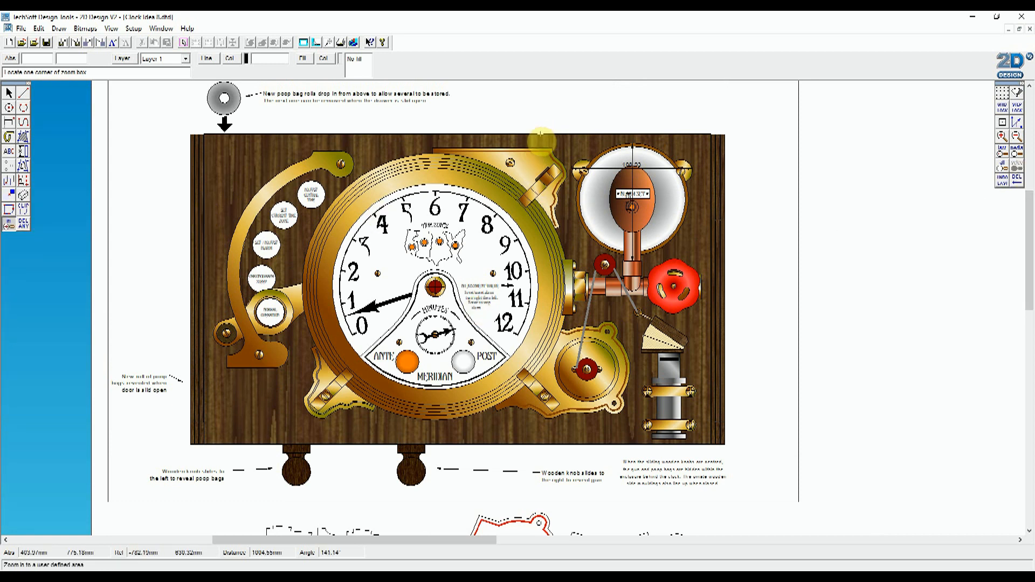
{"action": "left_click", "coordinate": [758, 306]}
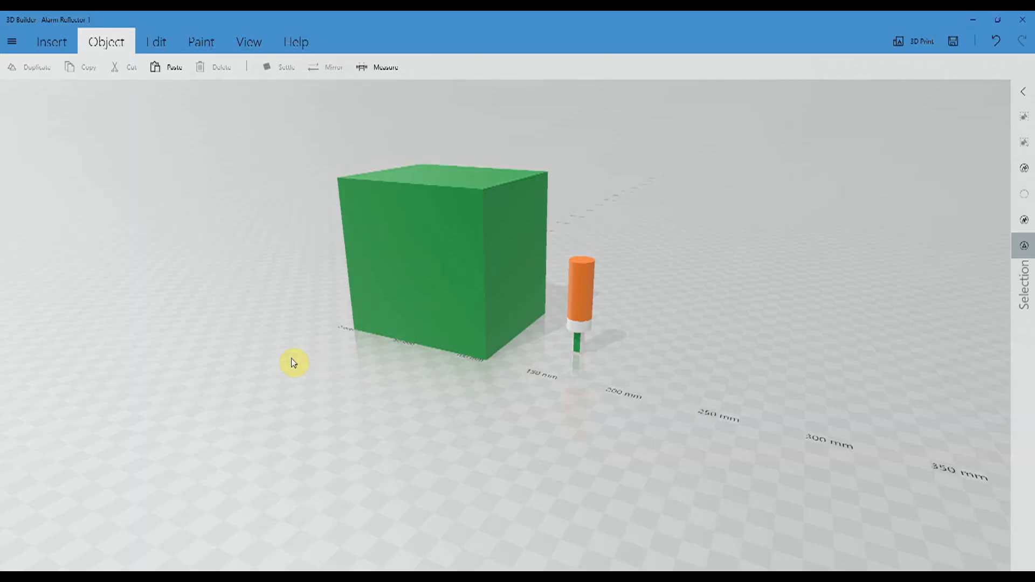
- In 3D Builder, examine the green cube beside the bulb and show the cube's dimensions
{"action": "left_click_drag", "start_coordinate": [233, 338], "coordinate": [264, 303]}
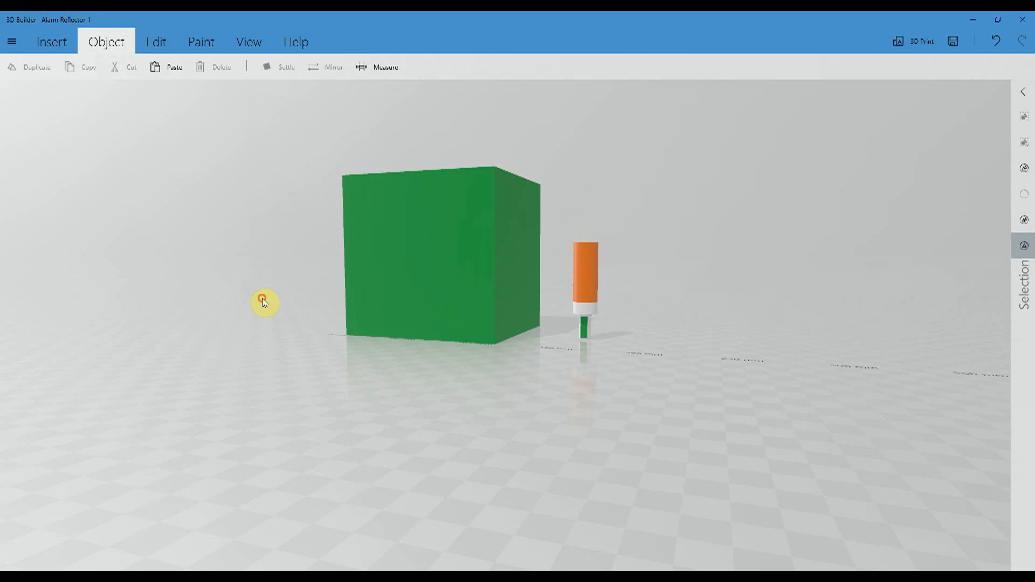
{"action": "scroll", "coordinate": [698, 363], "scroll_direction": "up", "scroll_amount": 5}
{"action": "left_click_drag", "start_coordinate": [777, 283], "coordinate": [869, 302]}
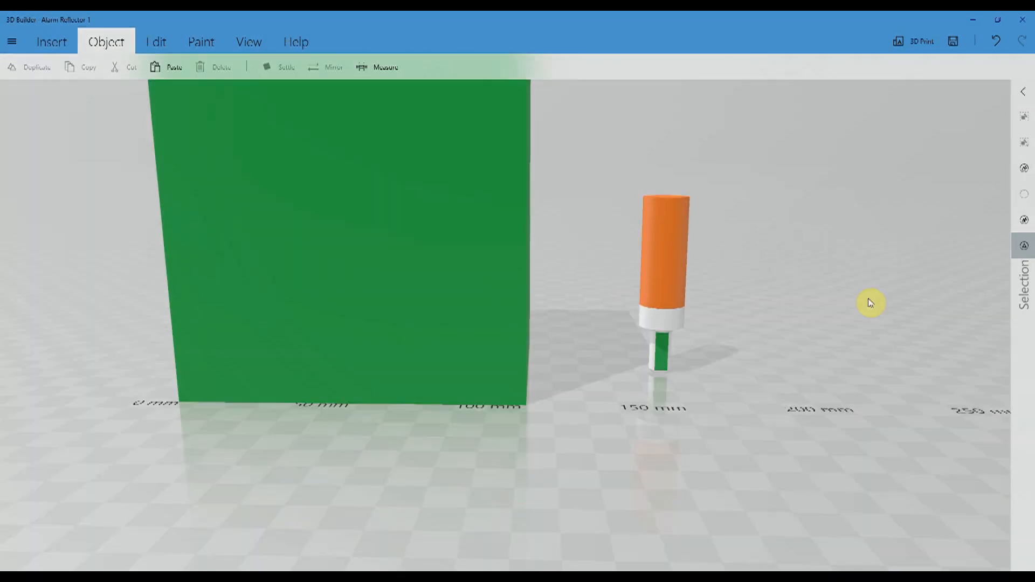
{"action": "scroll", "coordinate": [475, 286], "scroll_direction": "down", "scroll_amount": 4}
{"action": "left_click_drag", "start_coordinate": [221, 263], "coordinate": [469, 298]}
{"action": "left_click", "coordinate": [469, 298]}
{"action": "left_click_drag", "start_coordinate": [681, 434], "coordinate": [418, 398]}
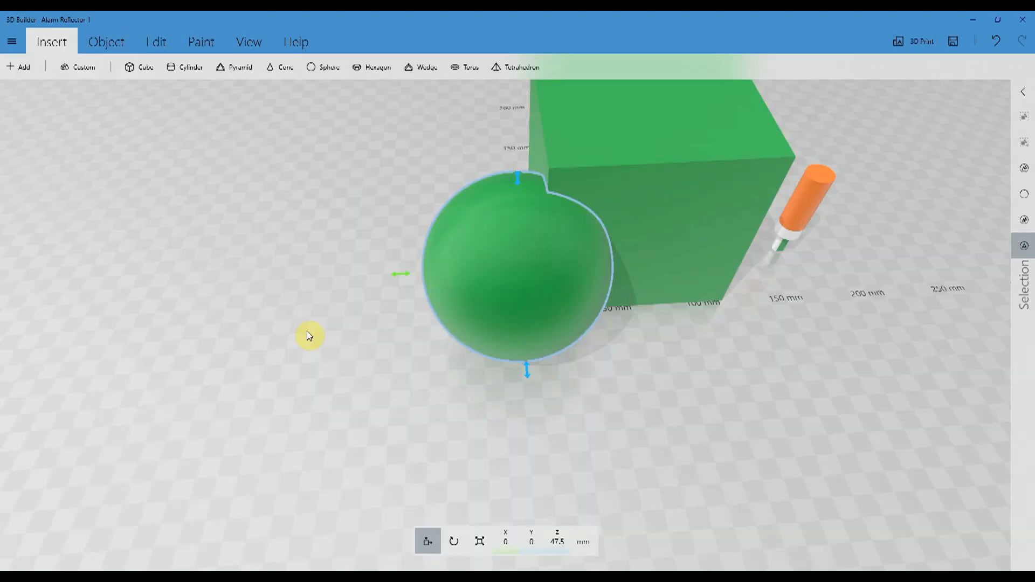
- Add a 95 mm sphere beside the green cube and show its dimensions
{"action": "left_click_drag", "start_coordinate": [308, 335], "coordinate": [242, 267]}
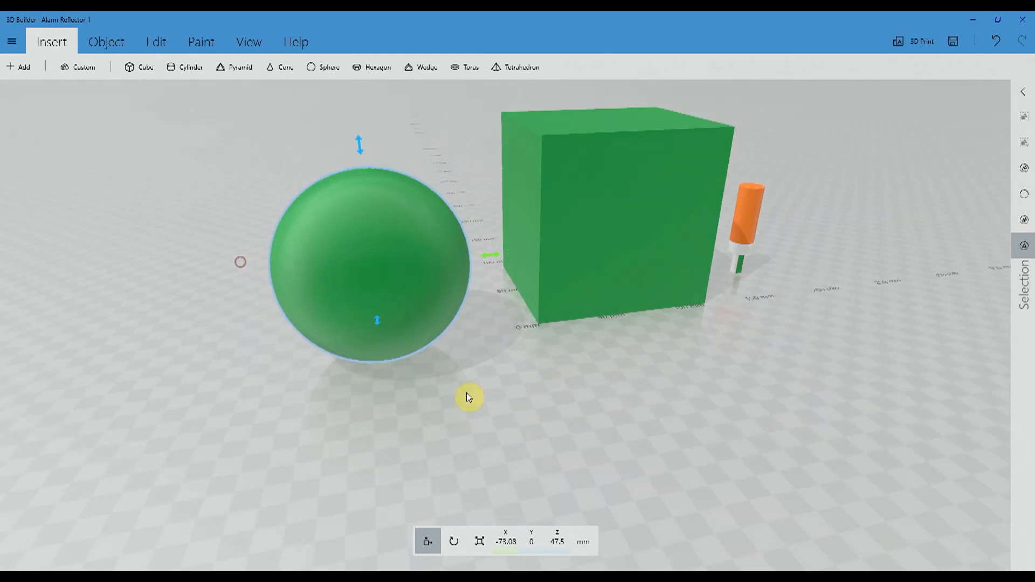
{"action": "left_click", "coordinate": [479, 542]}
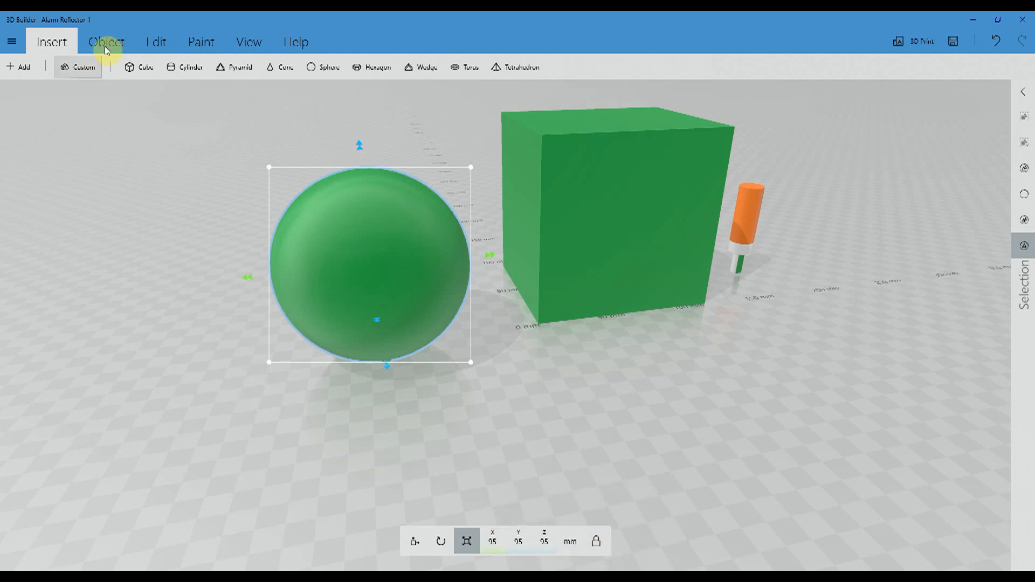
- Split the 95 mm sphere in half with the cutting plane at pitch 90 and yaw 90 degrees, keeping the top part
{"action": "left_click", "coordinate": [161, 46]}
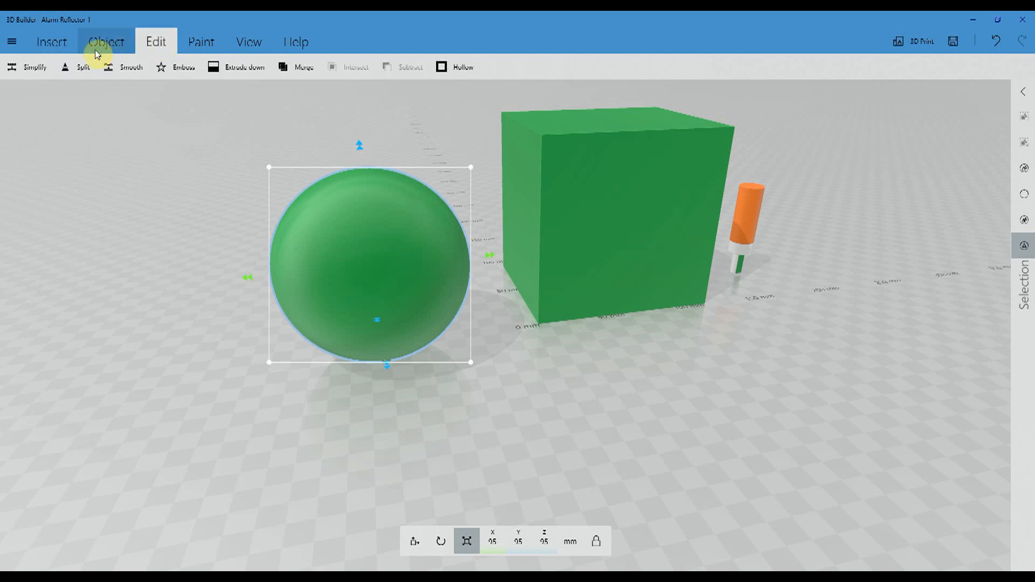
{"action": "left_click", "coordinate": [84, 67]}
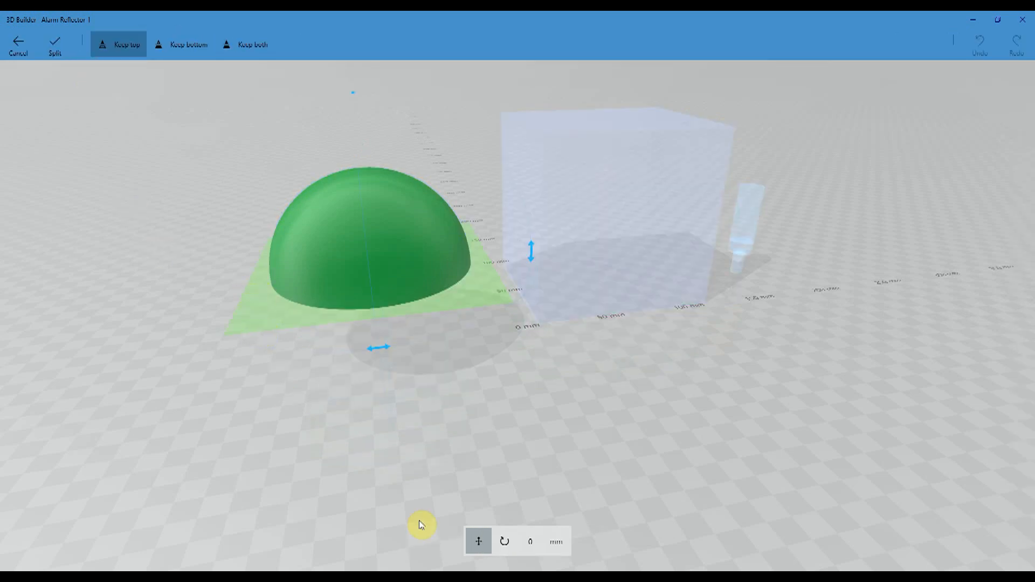
{"action": "left_click", "coordinate": [501, 541]}
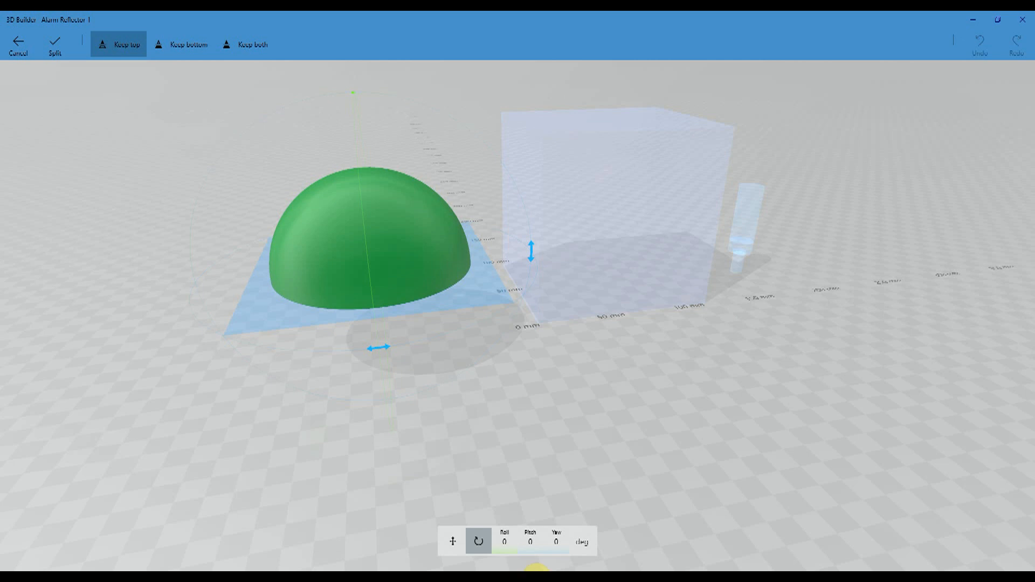
{"action": "left_click", "coordinate": [529, 543]}
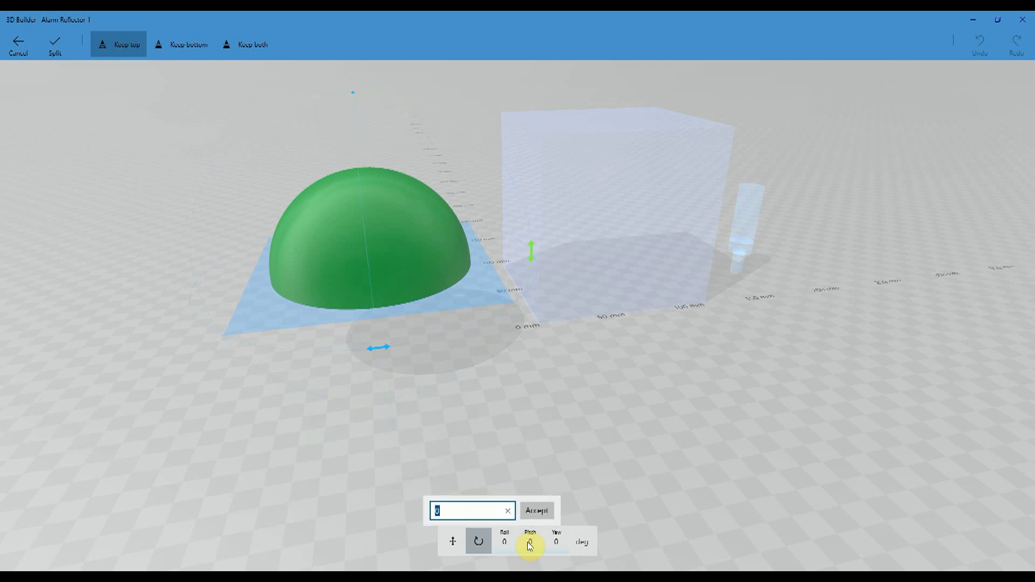
{"action": "left_click", "coordinate": [539, 511]}
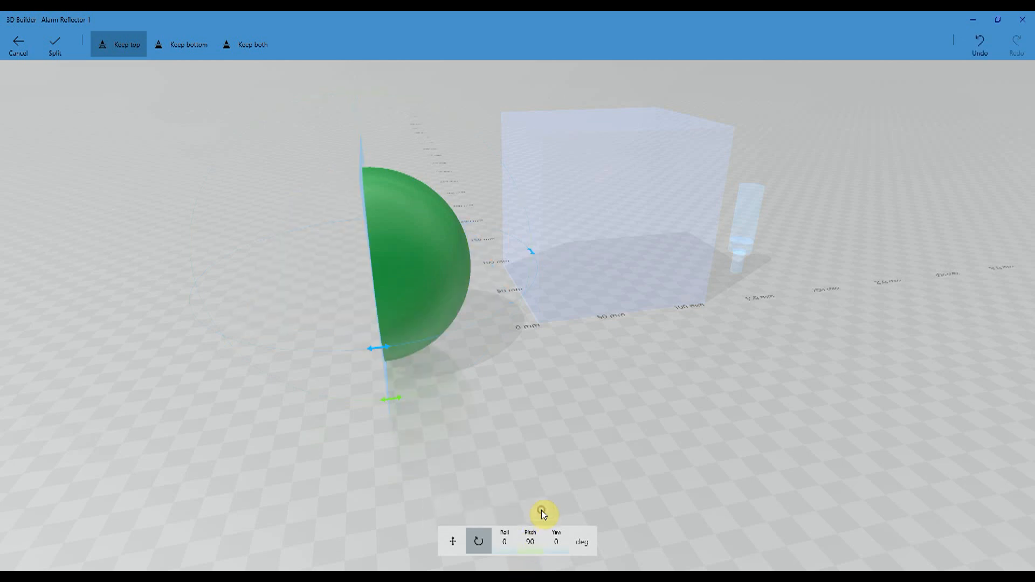
{"action": "left_click", "coordinate": [557, 544]}
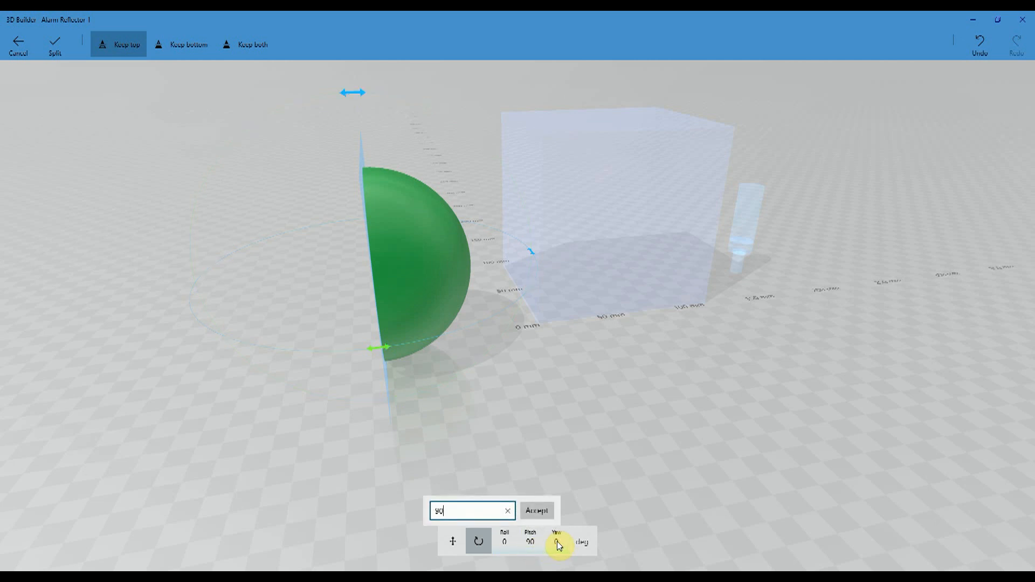
{"action": "left_click", "coordinate": [554, 516]}
{"action": "left_click_drag", "start_coordinate": [181, 324], "coordinate": [250, 341]}
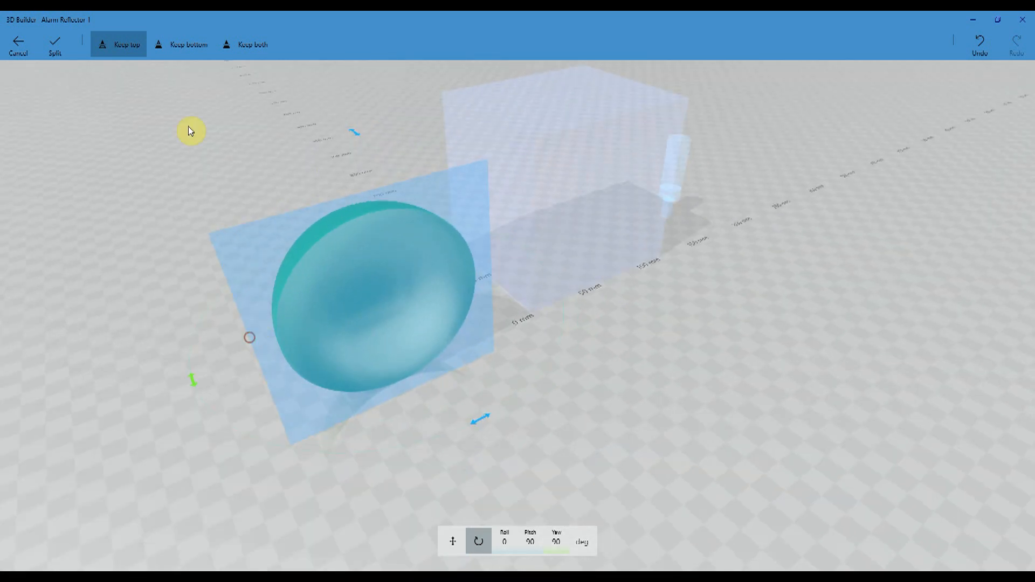
{"action": "left_click", "coordinate": [56, 52]}
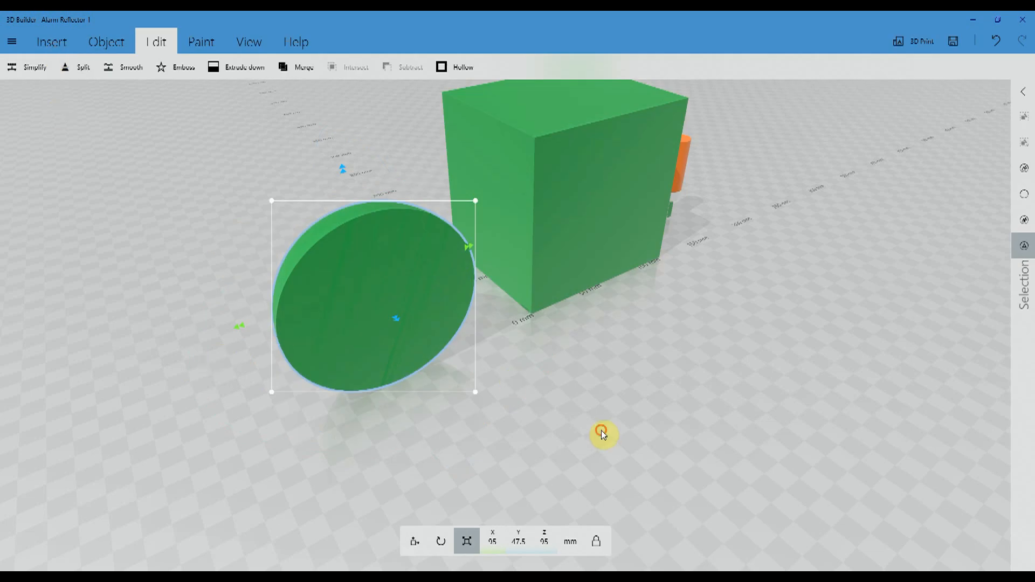
- Add a second sphere and scale it uniformly to 101 mm in X, Y and Z
{"action": "left_click_drag", "start_coordinate": [601, 430], "coordinate": [534, 446]}
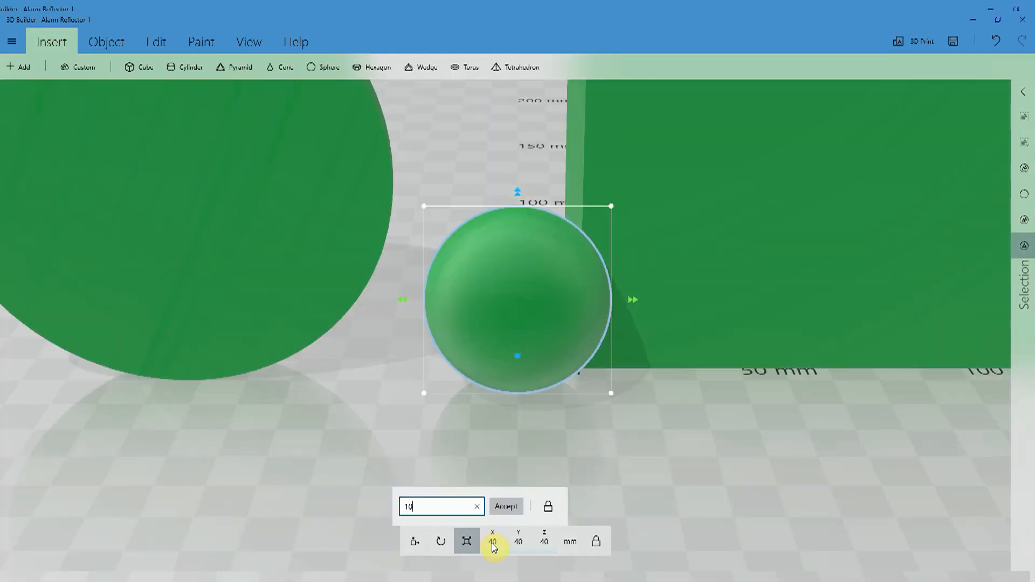
{"action": "left_click", "coordinate": [506, 507]}
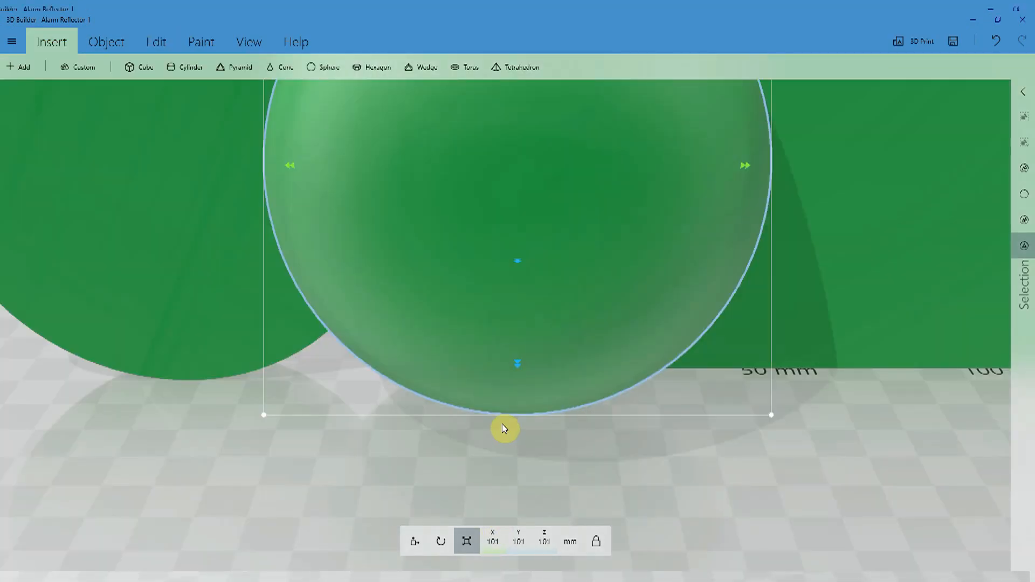
{"action": "scroll", "coordinate": [270, 259], "scroll_direction": "down", "scroll_amount": 6}
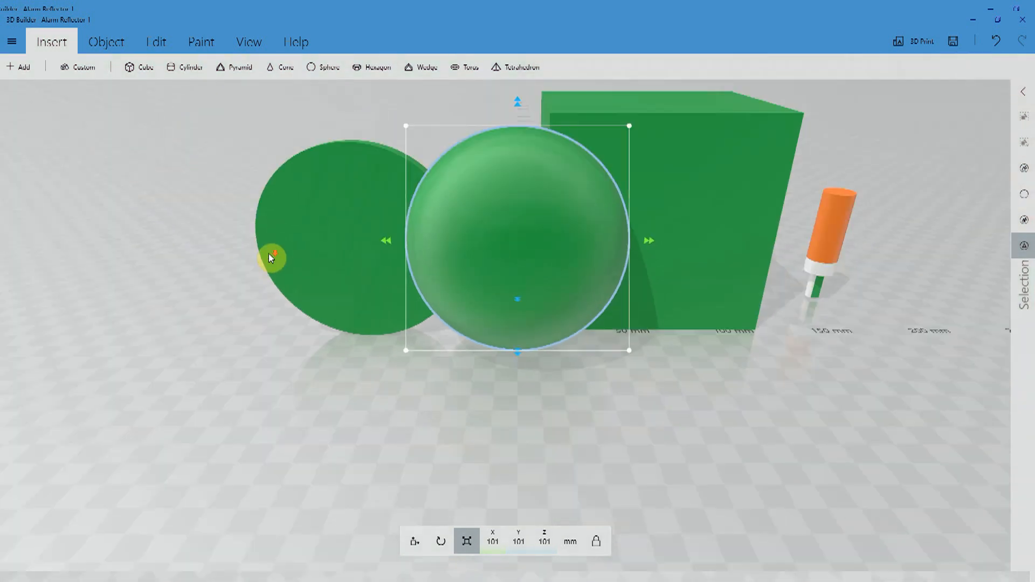
- Split the 101 mm sphere in half at pitch 90 and yaw 90 degrees, keeping the top part
{"action": "left_click_drag", "start_coordinate": [171, 295], "coordinate": [200, 313]}
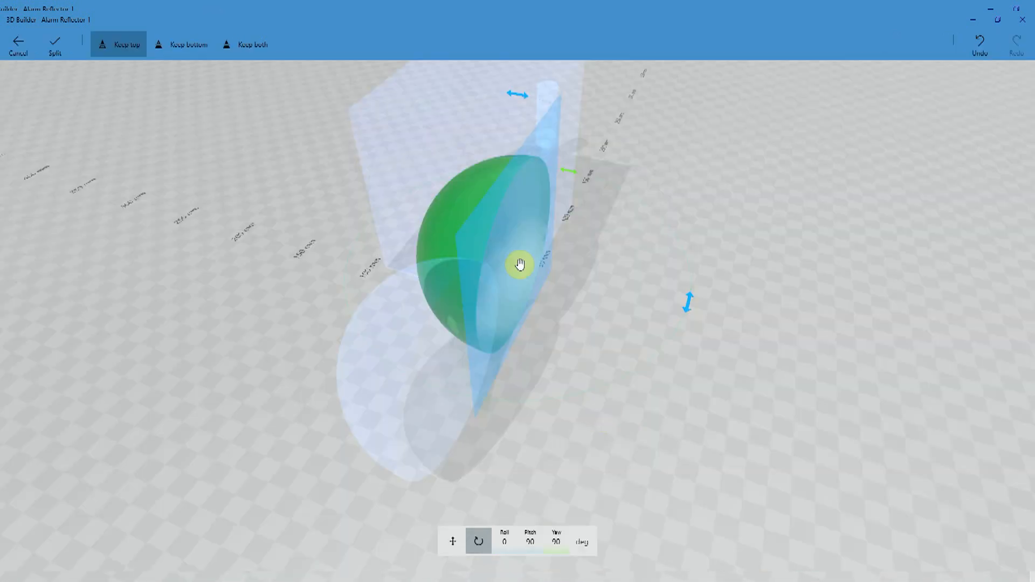
{"action": "left_click", "coordinate": [56, 46]}
{"action": "left_click_drag", "start_coordinate": [636, 466], "coordinate": [415, 376]}
- Move the 101 mm half sphere over the 95 mm half sphere and align the two concentrically
{"action": "left_click_drag", "start_coordinate": [396, 242], "coordinate": [258, 239]}
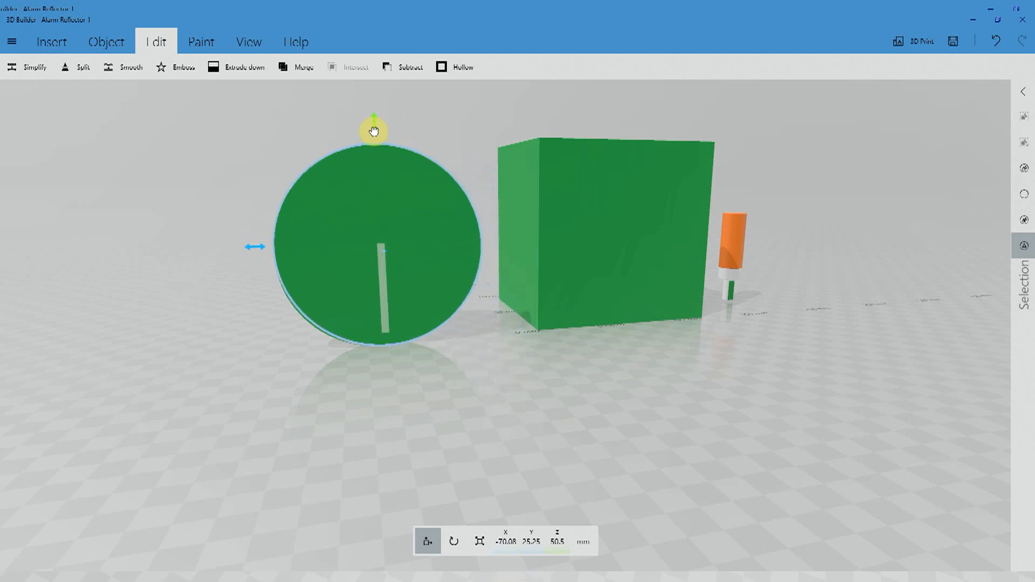
{"action": "left_click_drag", "start_coordinate": [374, 132], "coordinate": [373, 133]}
{"action": "left_click_drag", "start_coordinate": [190, 301], "coordinate": [536, 337]}
{"action": "left_click_drag", "start_coordinate": [710, 340], "coordinate": [413, 285]}
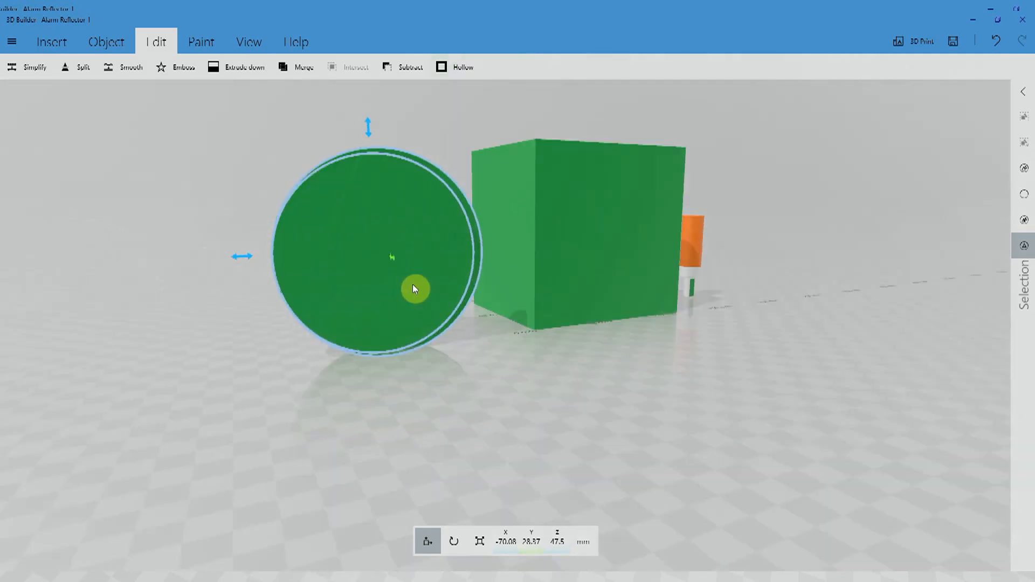
{"action": "scroll", "coordinate": [441, 324], "scroll_direction": "up", "scroll_amount": 3}
{"action": "left_click_drag", "start_coordinate": [441, 323], "coordinate": [658, 390]}
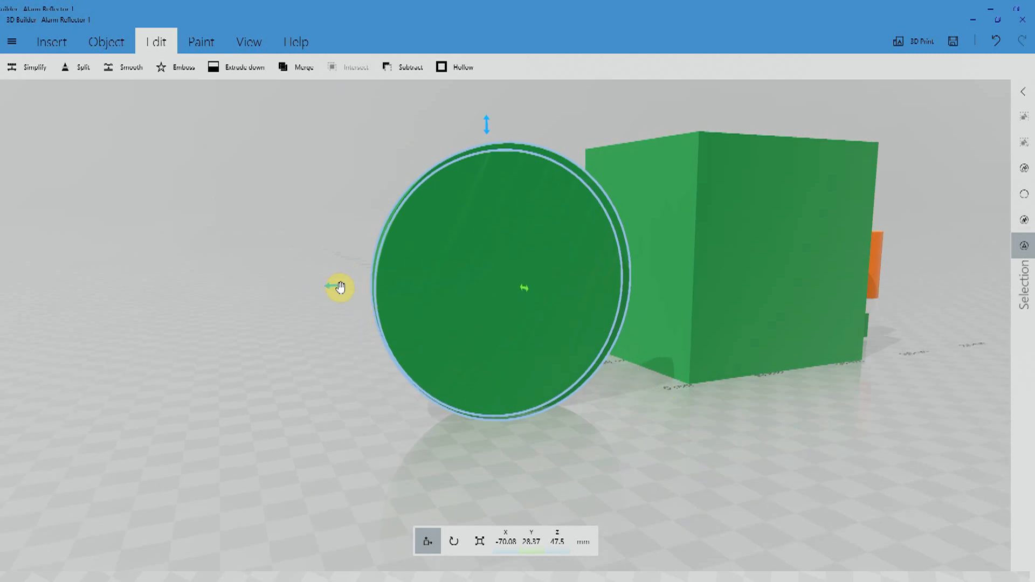
{"action": "mouse_move", "coordinate": [333, 286]}
{"action": "left_mouse_down"}
{"action": "mouse_move", "coordinate": [319, 285]}
{"action": "mouse_move", "coordinate": [329, 285]}
{"action": "left_mouse_up"}
- Subtract the 95 mm half sphere from the 101 mm half sphere to form a hollow reflector bowl
{"action": "left_click_drag", "start_coordinate": [733, 495], "coordinate": [977, 525]}
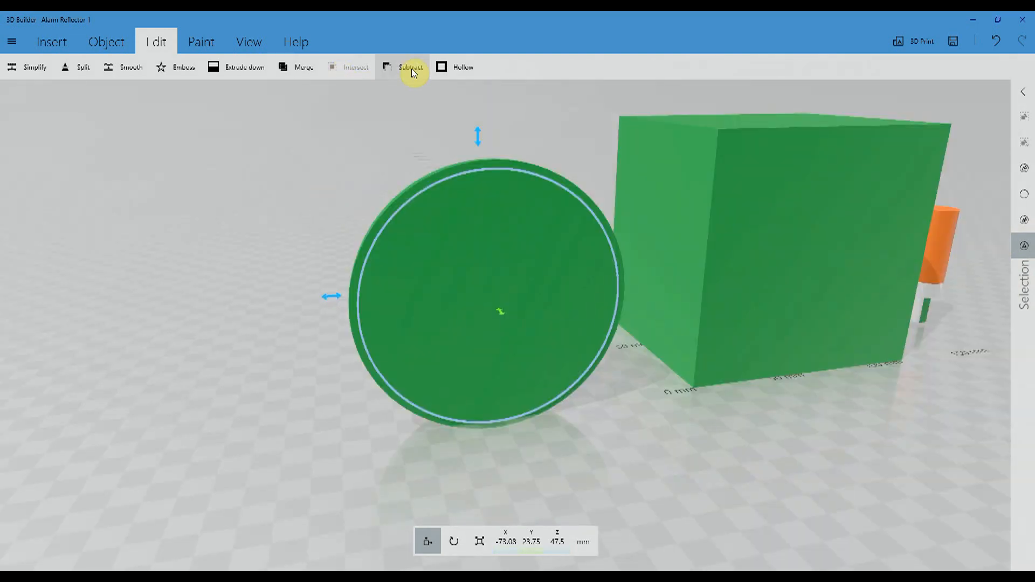
{"action": "left_click", "coordinate": [411, 69]}
{"action": "left_click_drag", "start_coordinate": [629, 458], "coordinate": [462, 472]}
{"action": "left_click_drag", "start_coordinate": [300, 430], "coordinate": [250, 367]}
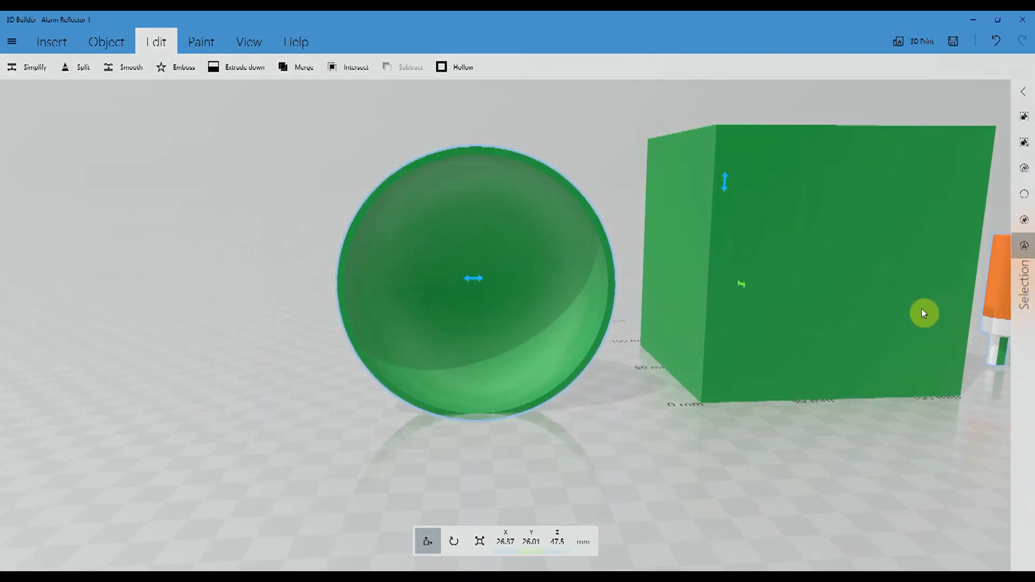
- Move the orange bulb to the middle of the reflector bowl, at X -73.08, Y 0.76, Z 31.51 mm
{"action": "left_click", "coordinate": [1015, 288]}
{"action": "left_click_drag", "start_coordinate": [955, 305], "coordinate": [435, 308]}
{"action": "left_click_drag", "start_coordinate": [284, 310], "coordinate": [596, 354]}
{"action": "right_click_drag", "start_coordinate": [753, 404], "coordinate": [512, 346]}
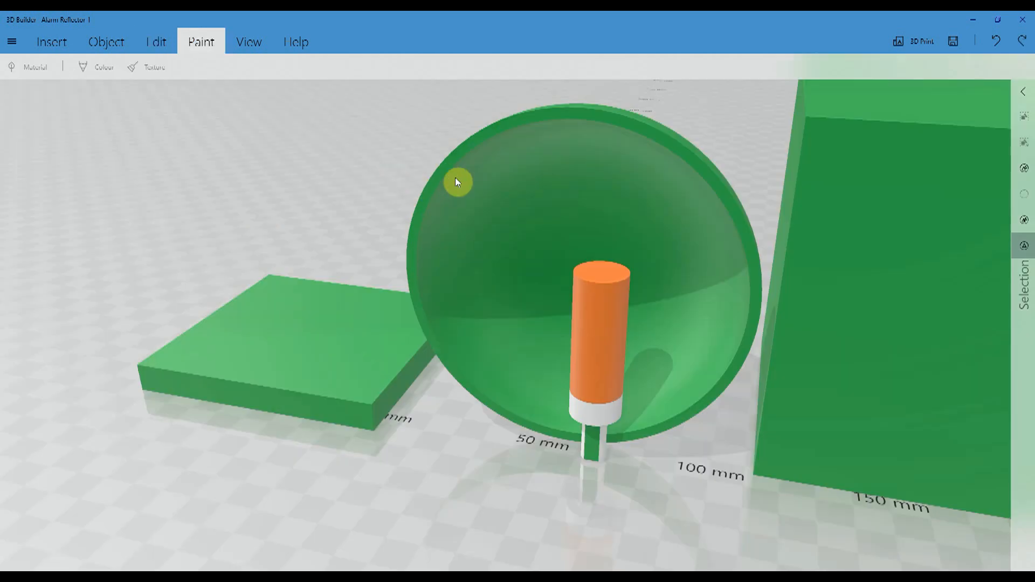
- Apply a Realistic material with the shiny silver preset to the reflector bowl
{"action": "left_click", "coordinate": [456, 178]}
{"action": "mouse_move", "coordinate": [299, 193]}
{"action": "right_mouse_down"}
{"action": "mouse_move", "coordinate": [341, 215]}
{"action": "mouse_move", "coordinate": [386, 210]}
{"action": "right_mouse_up"}
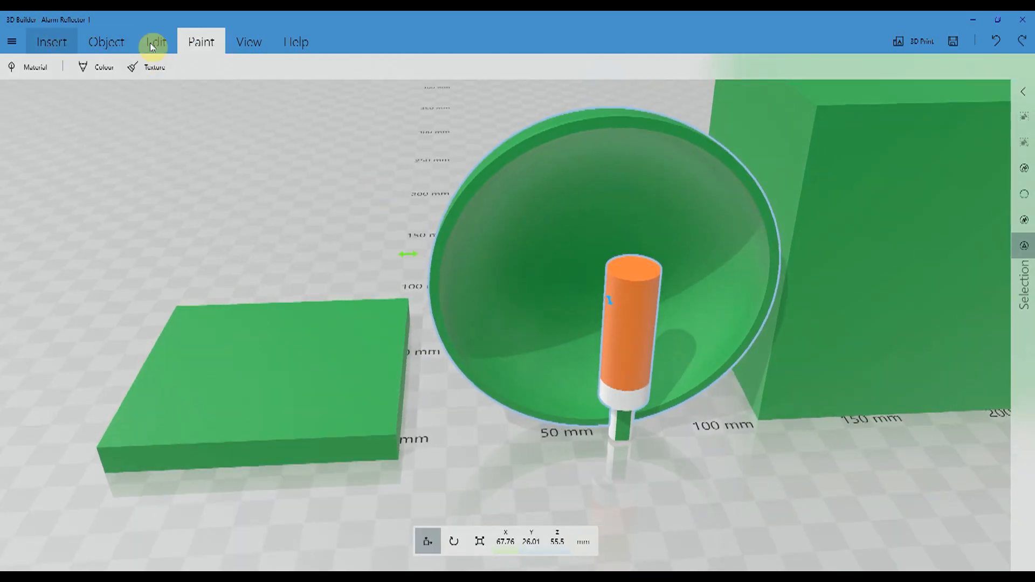
{"action": "left_click", "coordinate": [43, 72]}
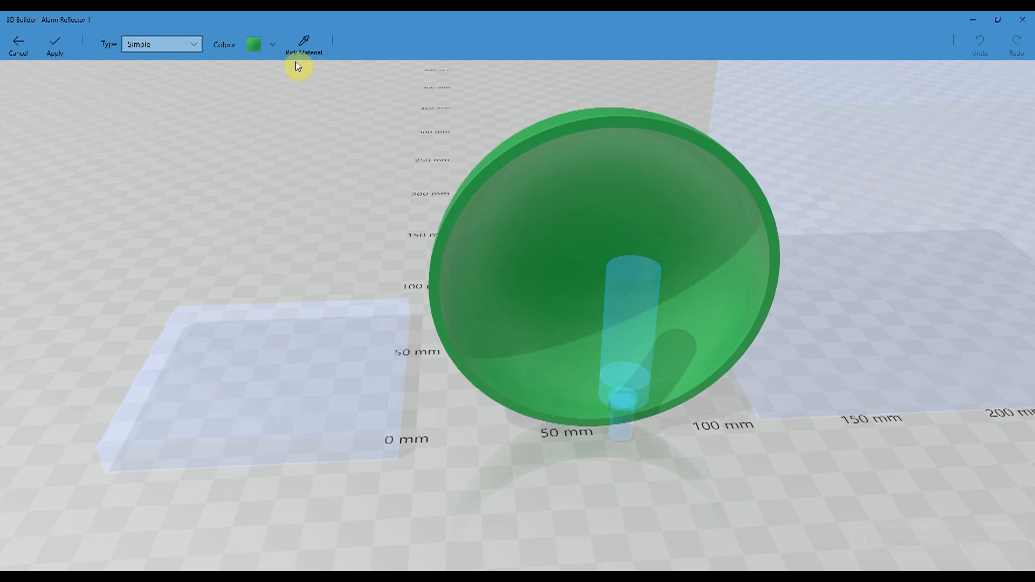
{"action": "left_click", "coordinate": [198, 46]}
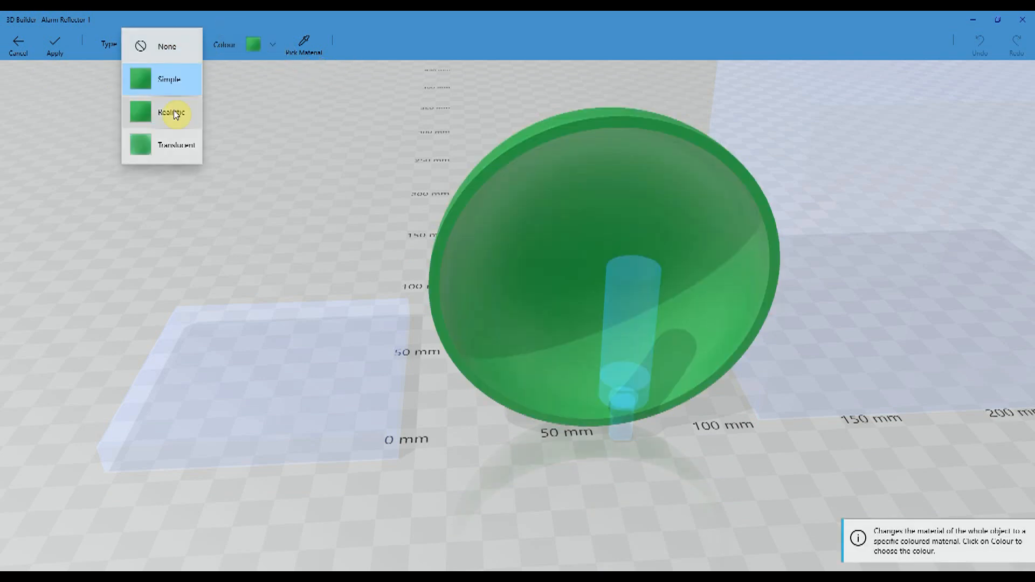
{"action": "left_click", "coordinate": [173, 110]}
{"action": "left_click", "coordinate": [629, 46]}
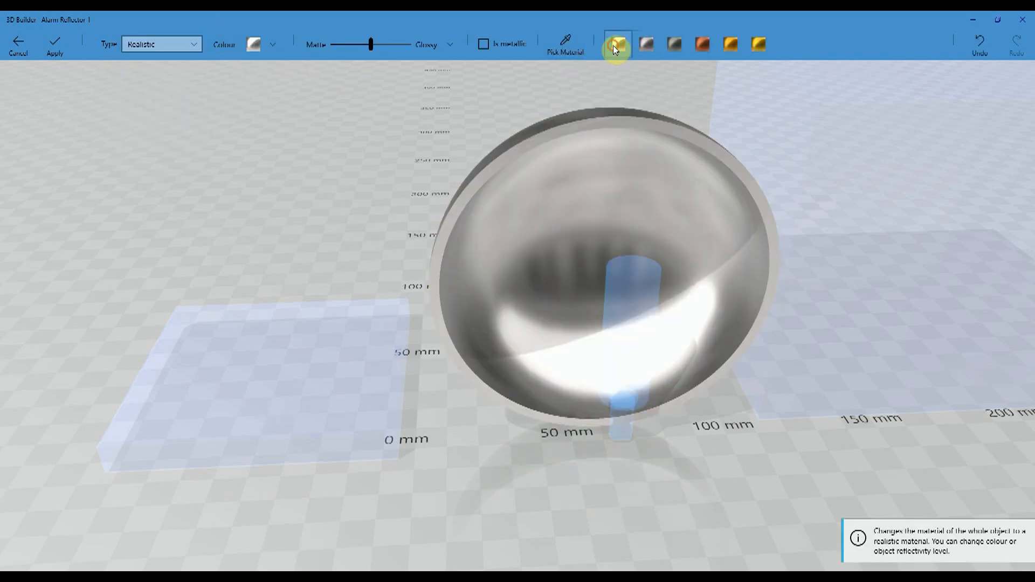
{"action": "left_click", "coordinate": [53, 45]}
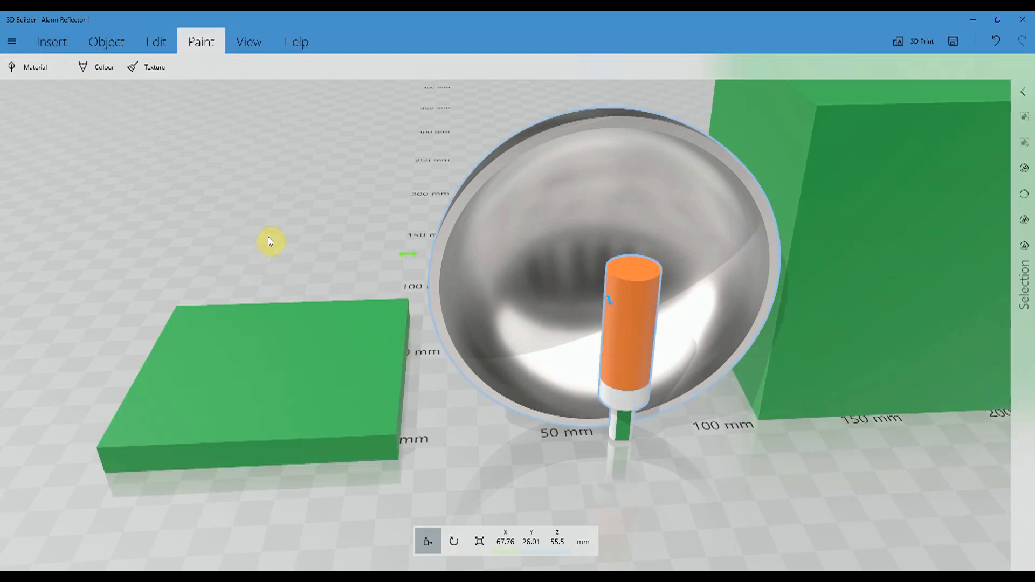
{"action": "left_click", "coordinate": [512, 221]}
{"action": "left_click_drag", "start_coordinate": [302, 208], "coordinate": [189, 297]}
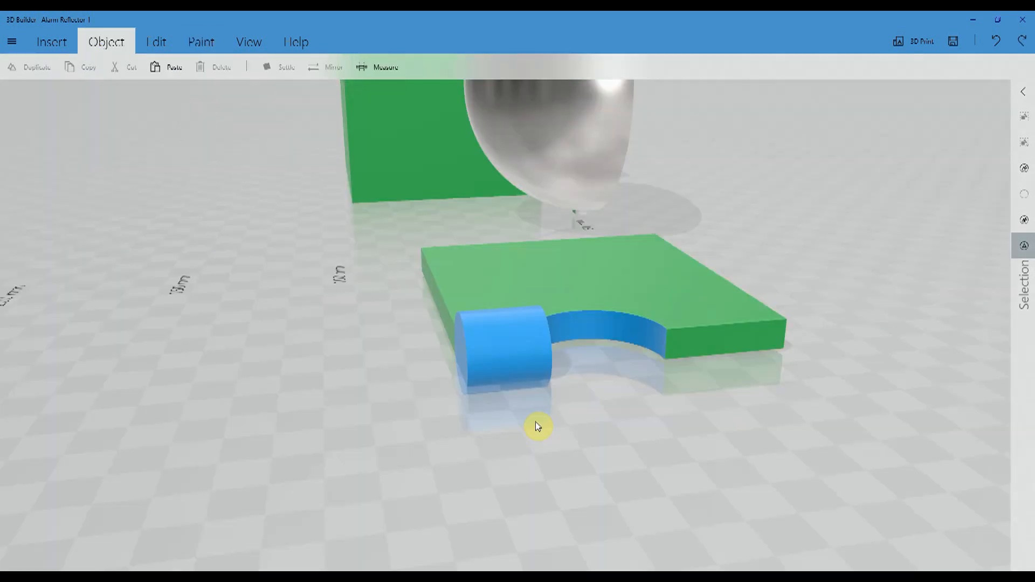
- Duplicate the blue cylinder beside the green plate and scale the copy uniformly to 4.5 mm
{"action": "left_click_drag", "start_coordinate": [590, 467], "coordinate": [541, 488]}
{"action": "left_click", "coordinate": [455, 373]}
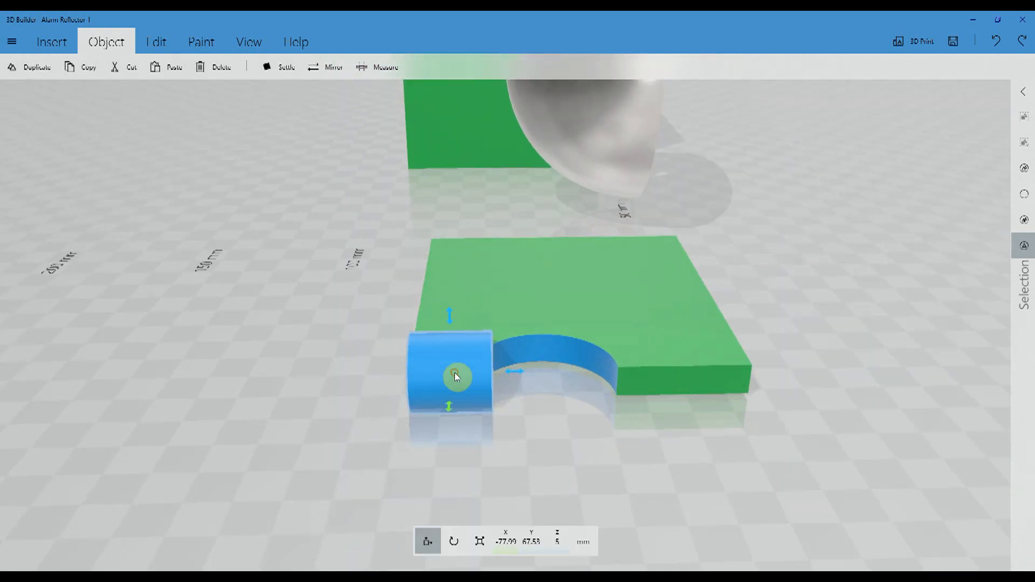
{"action": "left_click", "coordinate": [37, 67]}
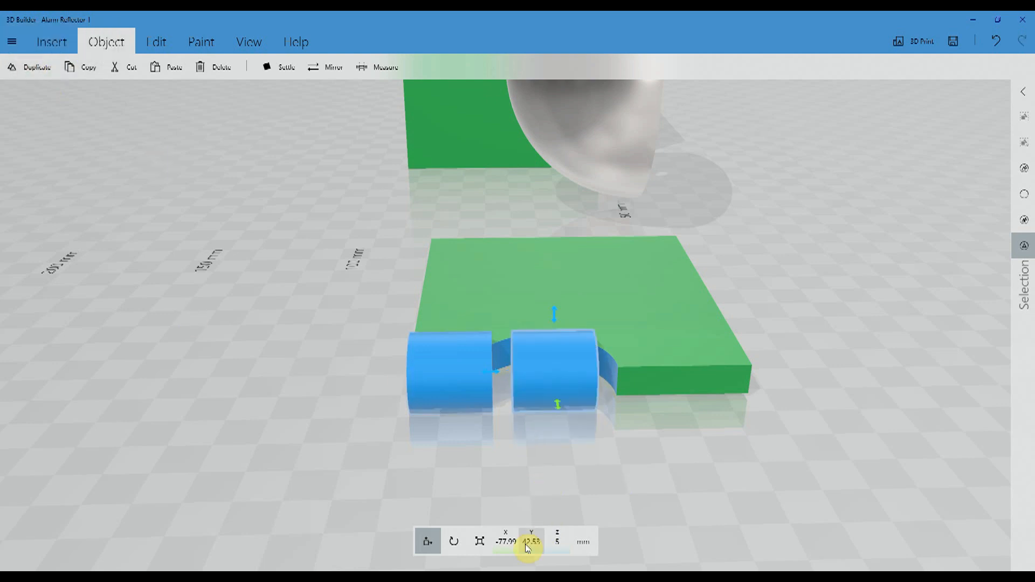
{"action": "left_click", "coordinate": [480, 540]}
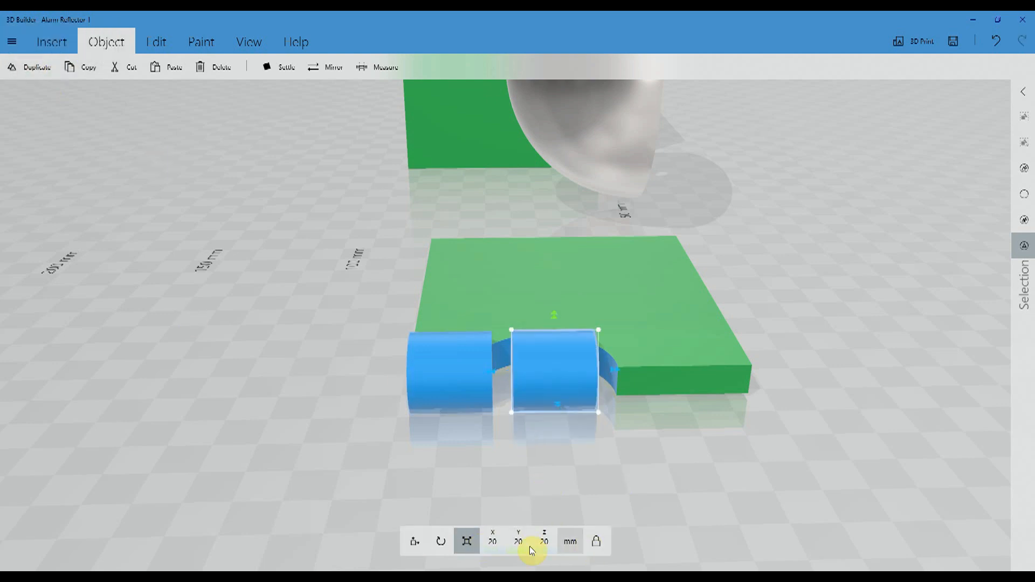
{"action": "left_click", "coordinate": [493, 541]}
{"action": "type", "text": "4.5"}
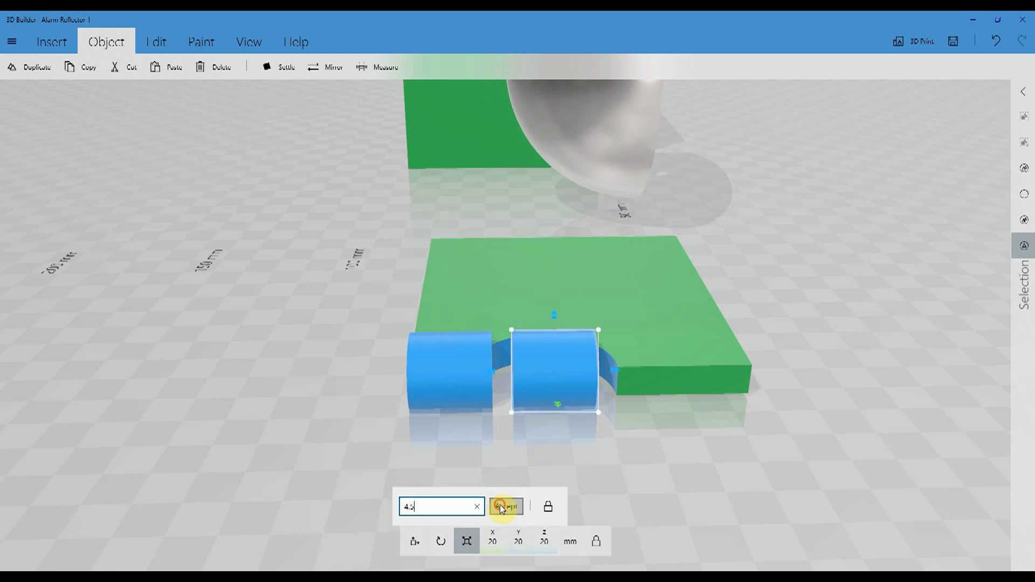
{"action": "left_click", "coordinate": [501, 507]}
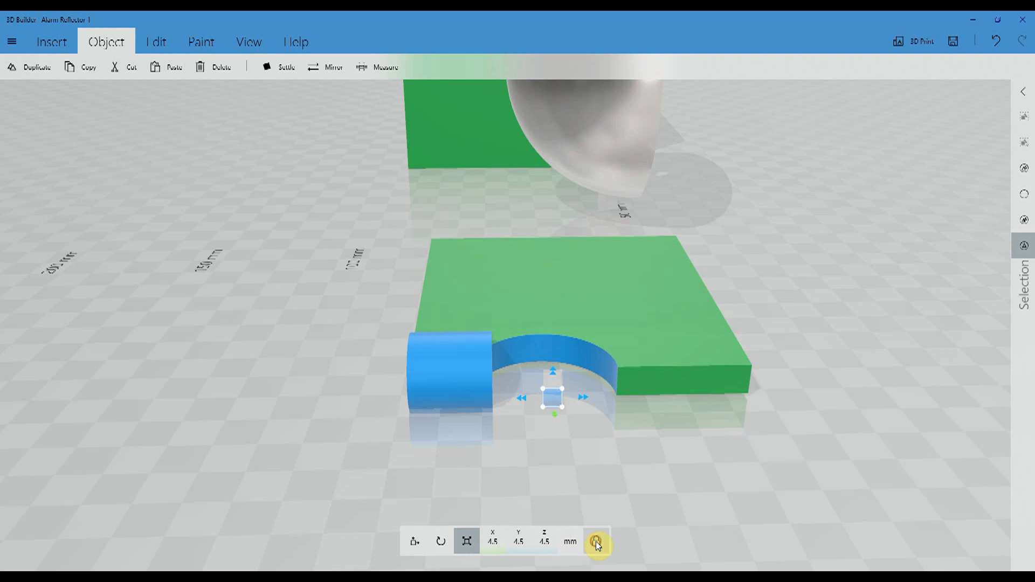
- Stretch the 4.5 mm cylinder into a long rod along its axis and centre it through the blue cylinder at Y 63.57 mm
{"action": "left_click_drag", "start_coordinate": [521, 400], "coordinate": [350, 401]}
{"action": "left_click", "coordinate": [418, 541]}
{"action": "right_click_drag", "start_coordinate": [337, 479], "coordinate": [570, 474]}
{"action": "left_click_drag", "start_coordinate": [686, 342], "coordinate": [687, 314]}
{"action": "right_click_drag", "start_coordinate": [561, 422], "coordinate": [646, 371]}
{"action": "left_click_drag", "start_coordinate": [646, 370], "coordinate": [645, 373]}
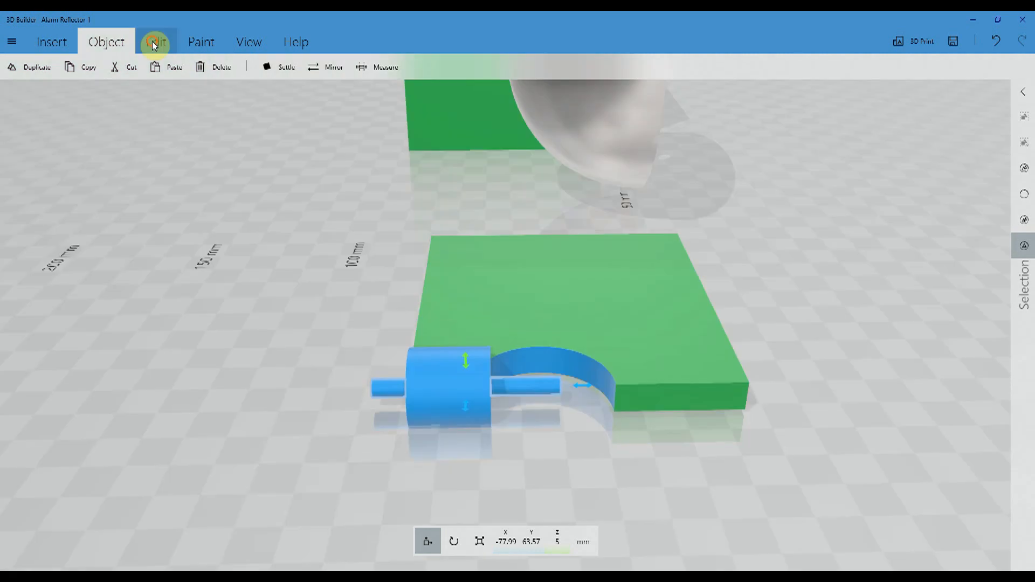
- Subtract the thin rod from the model to bore a hole lengthwise through the blue cylinder
{"action": "left_click", "coordinate": [157, 41]}
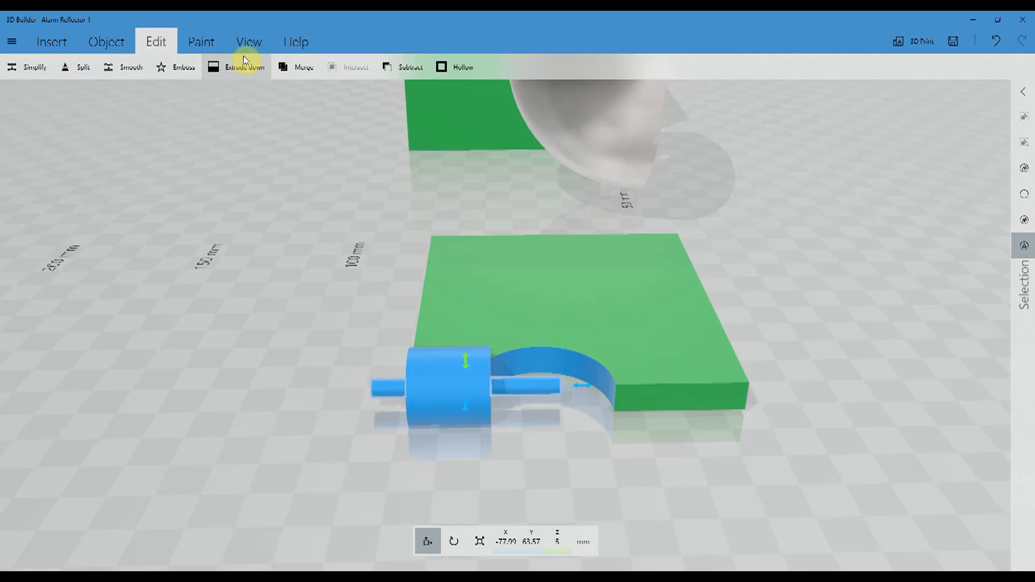
{"action": "left_click", "coordinate": [408, 65]}
{"action": "left_click_drag", "start_coordinate": [811, 445], "coordinate": [530, 470]}
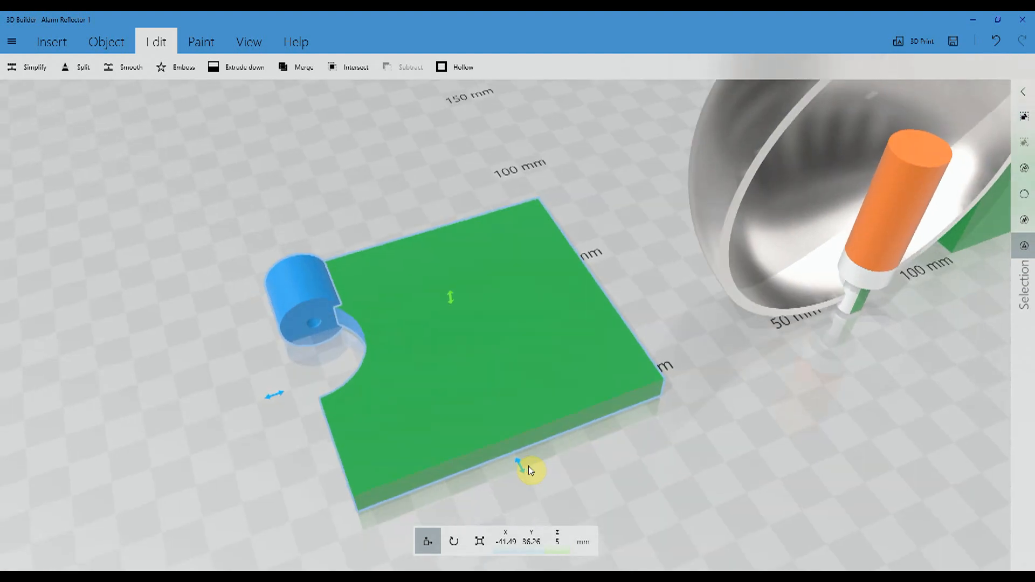
- Select the drilled blue cylinder together with the notched green plate
{"action": "left_click", "coordinate": [296, 289]}
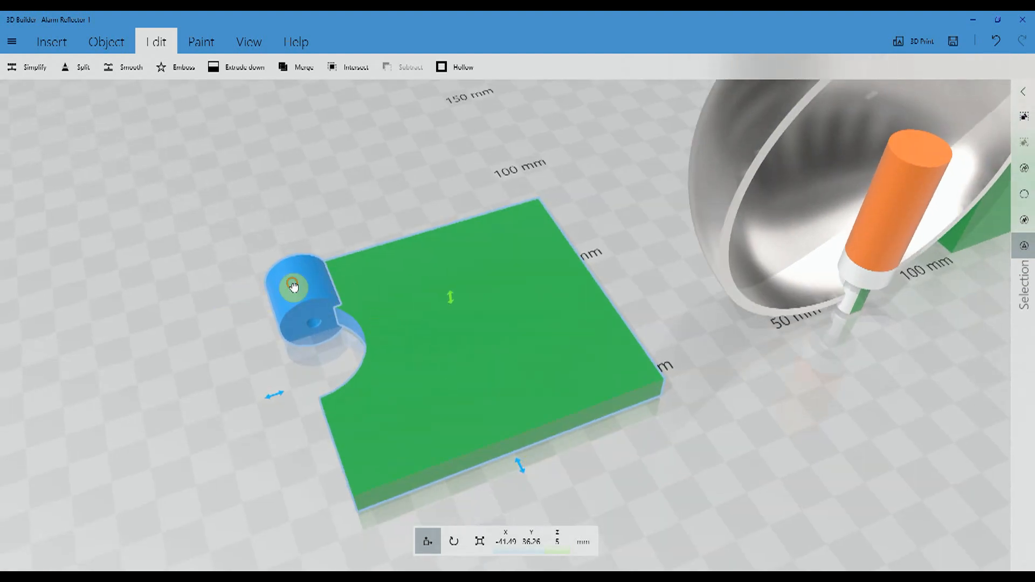
{"action": "left_click", "coordinate": [362, 280]}
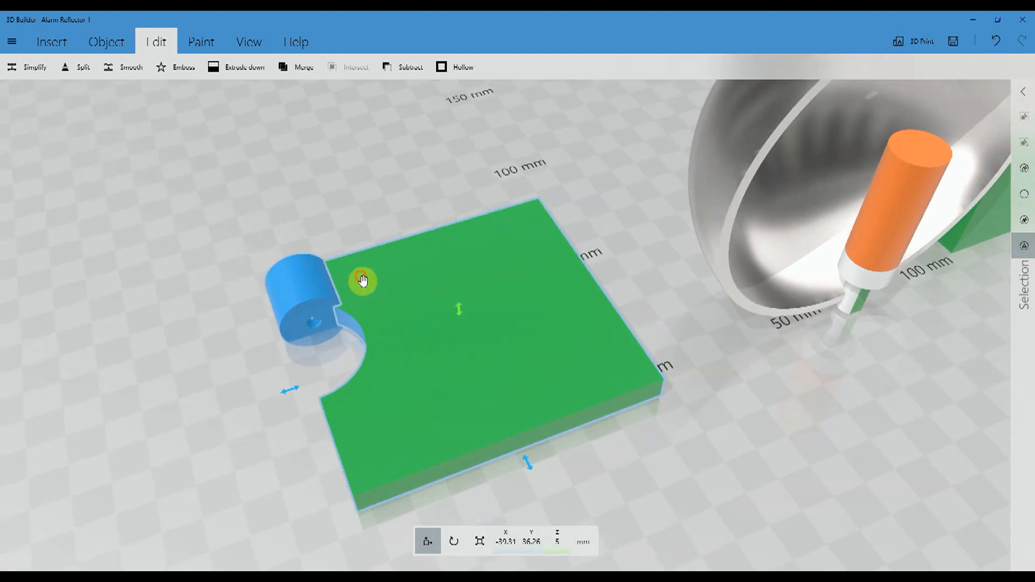
{"action": "left_click", "coordinate": [291, 286]}
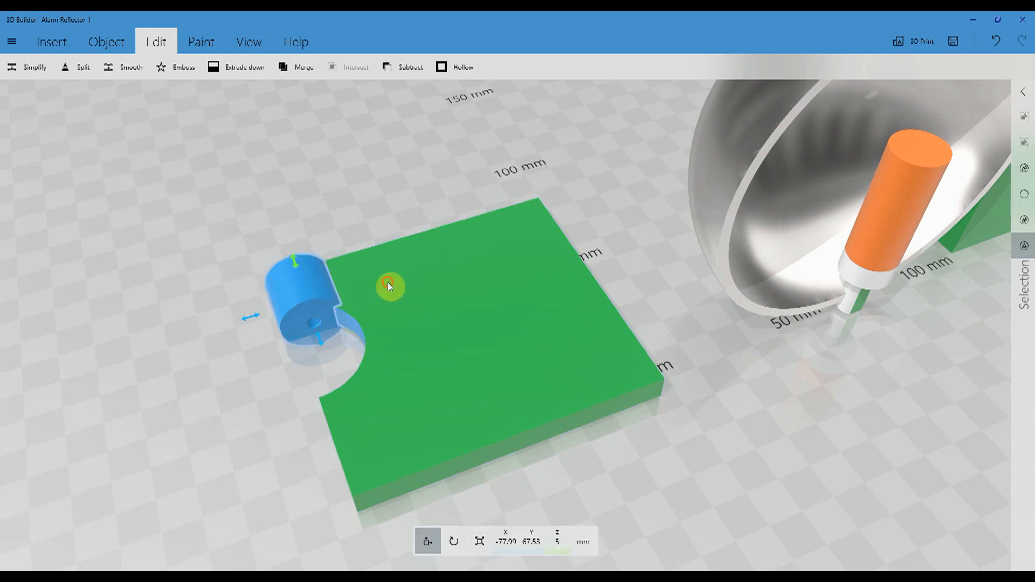
{"action": "left_click", "coordinate": [447, 302]}
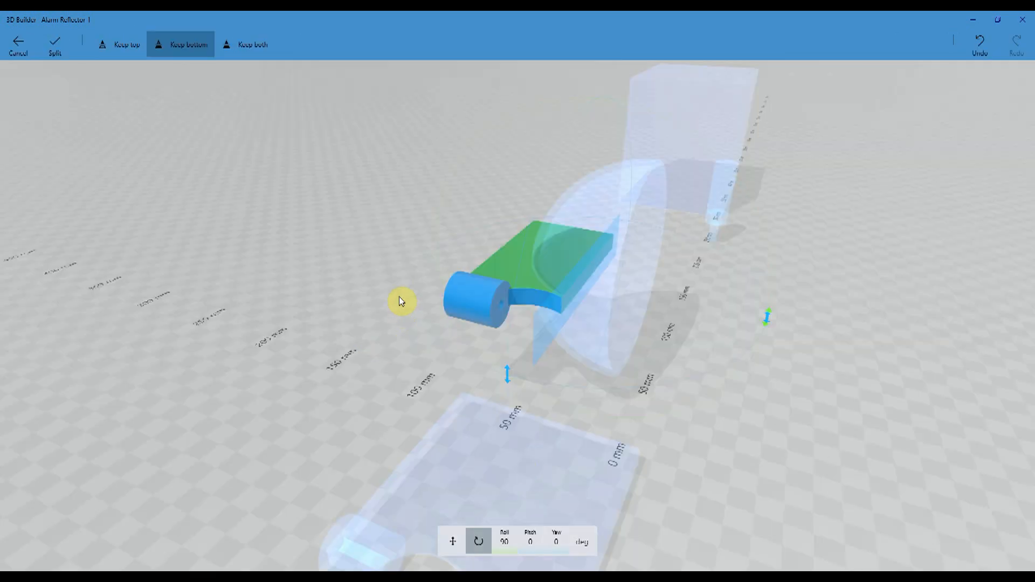
- Split the bracket at the reflector bowl with the plane at 90° roll, keeping only the bottom part with the blue cylinder
{"action": "left_click", "coordinate": [130, 45]}
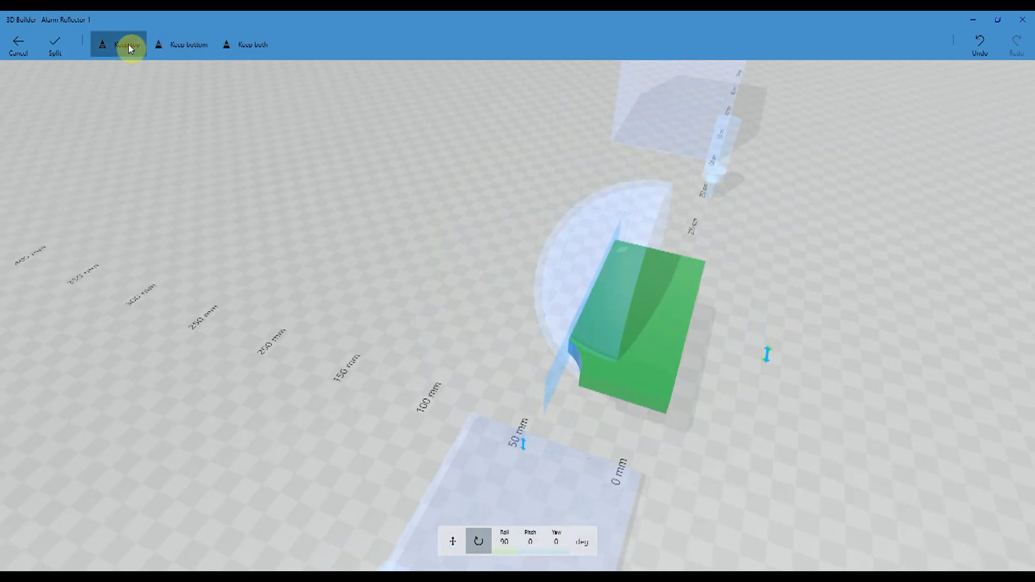
{"action": "left_click", "coordinate": [264, 46]}
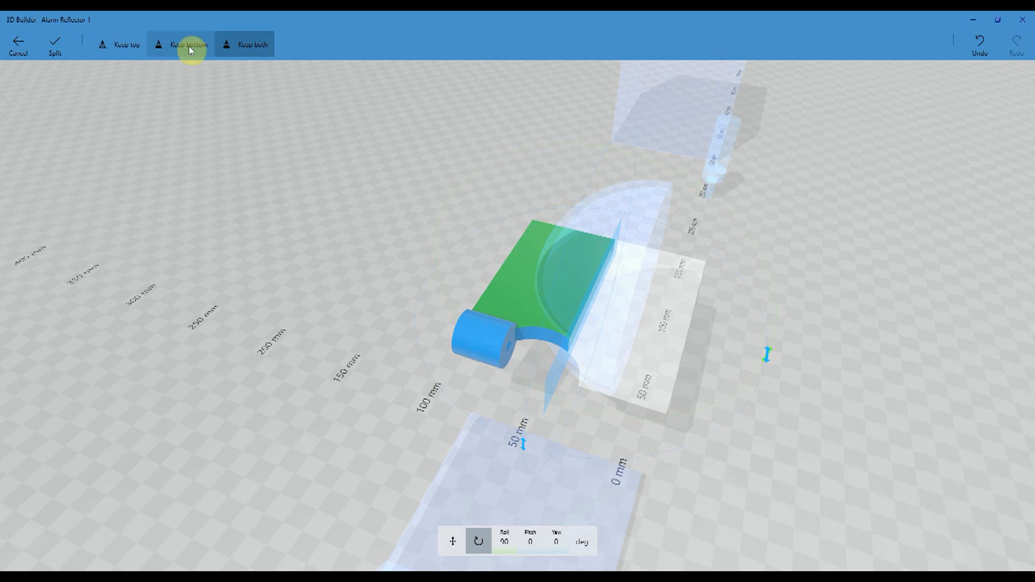
{"action": "left_click", "coordinate": [189, 47]}
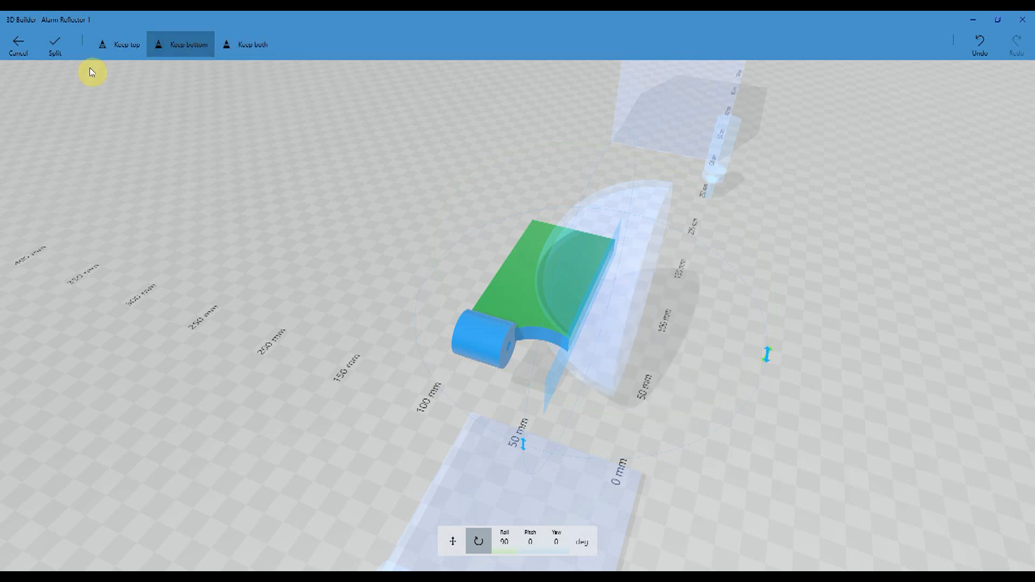
{"action": "left_click", "coordinate": [61, 46]}
{"action": "left_click", "coordinate": [507, 296]}
- Duplicate the trimmed bracket behind the bowl and mirror the copy so its cylinder faces the opposite way
{"action": "left_click_drag", "start_coordinate": [797, 334], "coordinate": [518, 288]}
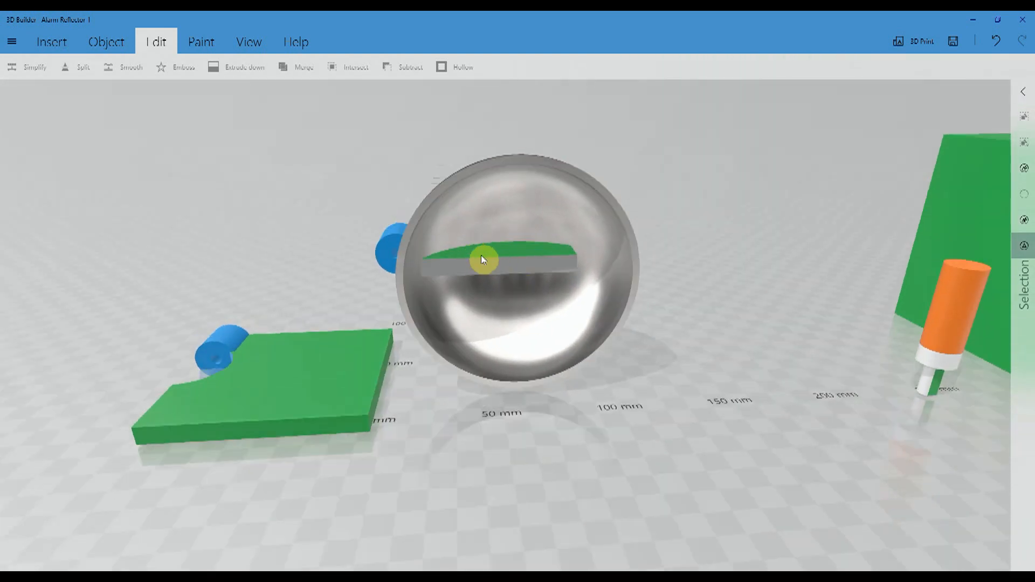
{"action": "left_click_drag", "start_coordinate": [695, 350], "coordinate": [765, 464]}
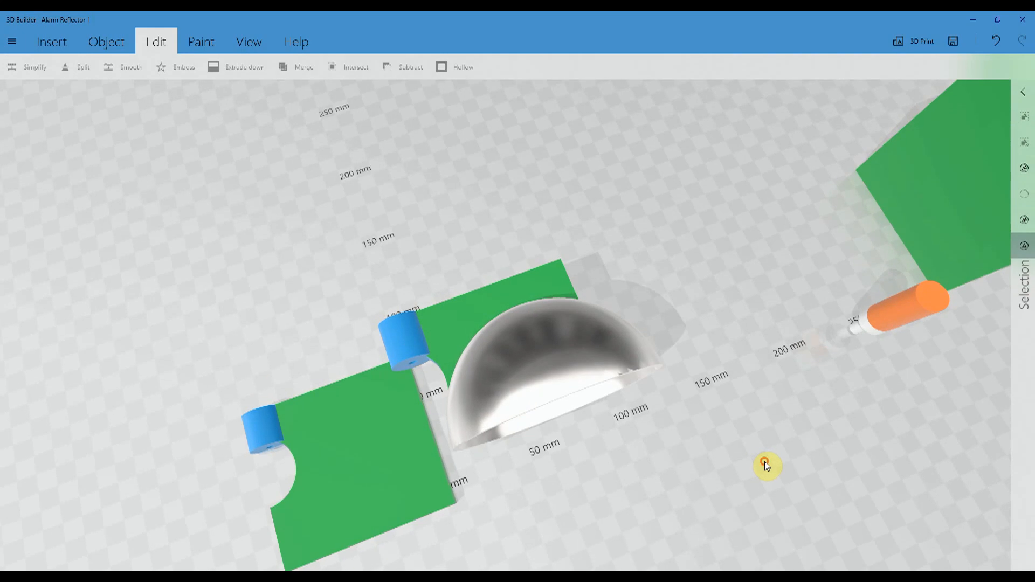
{"action": "left_click", "coordinate": [450, 307]}
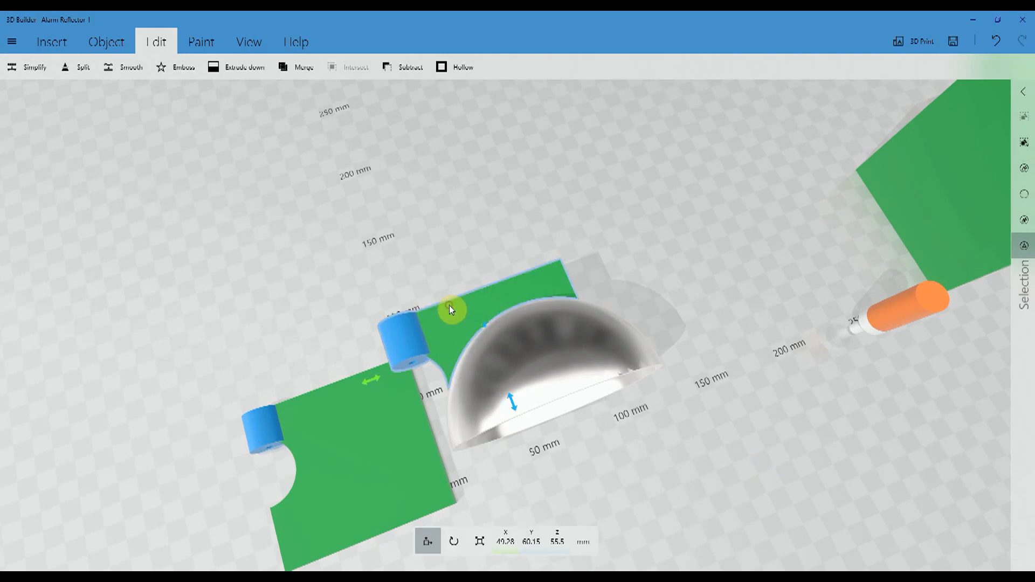
{"action": "left_click", "coordinate": [101, 41]}
{"action": "left_click", "coordinate": [33, 68]}
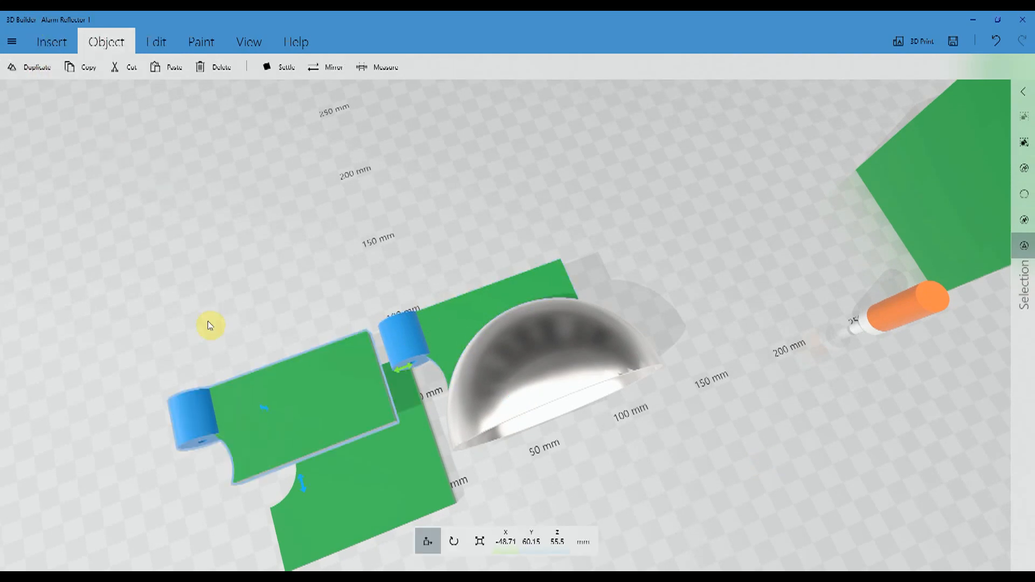
{"action": "left_click_drag", "start_coordinate": [153, 287], "coordinate": [147, 162]}
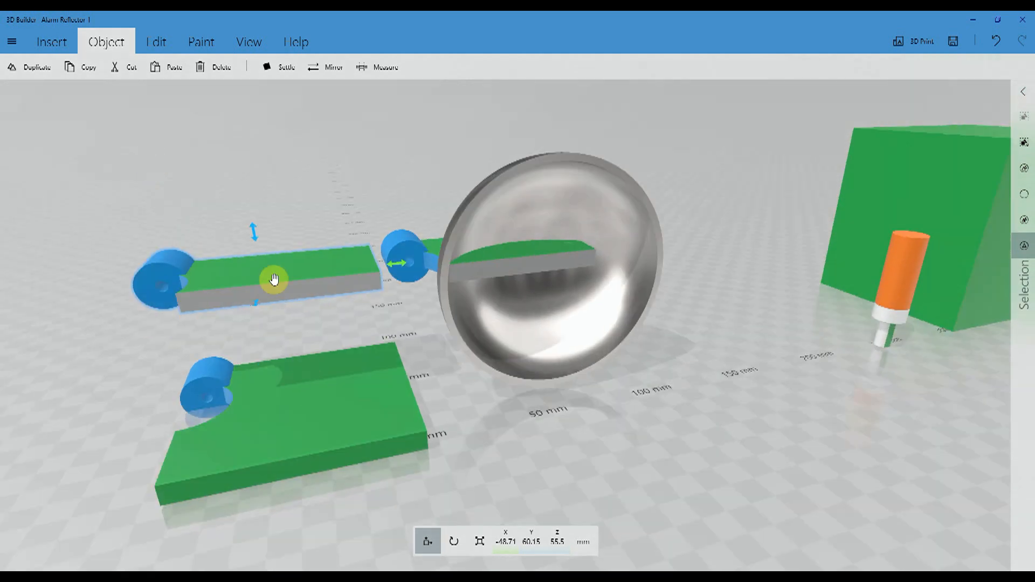
{"action": "left_click", "coordinate": [328, 68]}
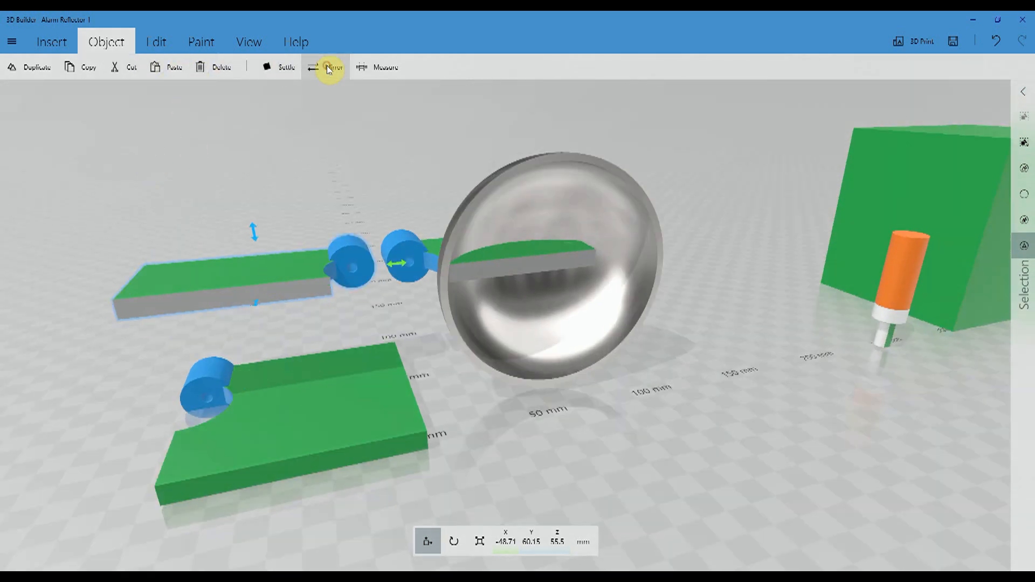
- Move the mirrored bracket to the opposite side of the reflector bowl, at X 85.5 mm
{"action": "left_click_drag", "start_coordinate": [399, 263], "coordinate": [661, 244]}
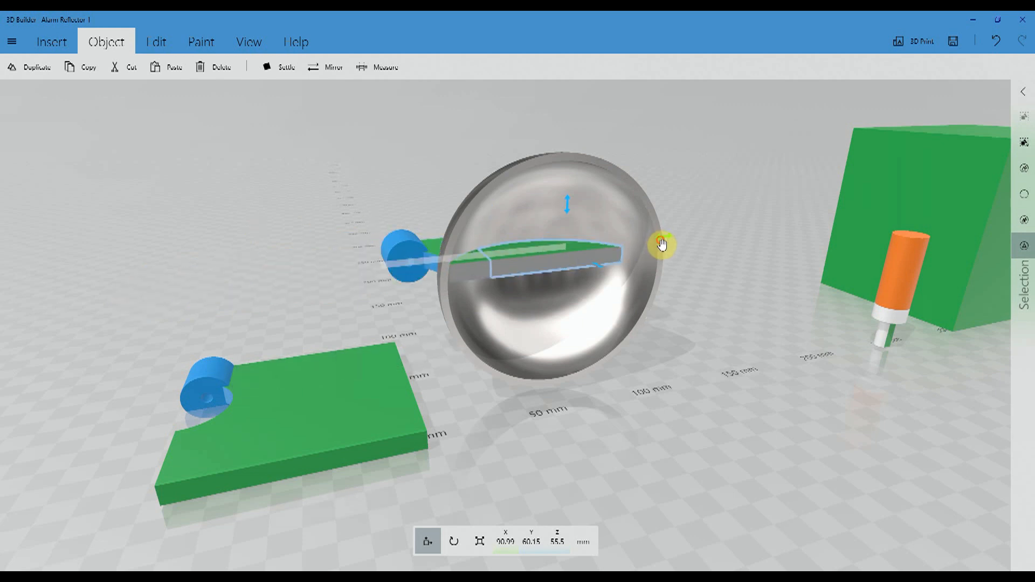
{"action": "right_click_drag", "start_coordinate": [694, 328], "coordinate": [619, 458]}
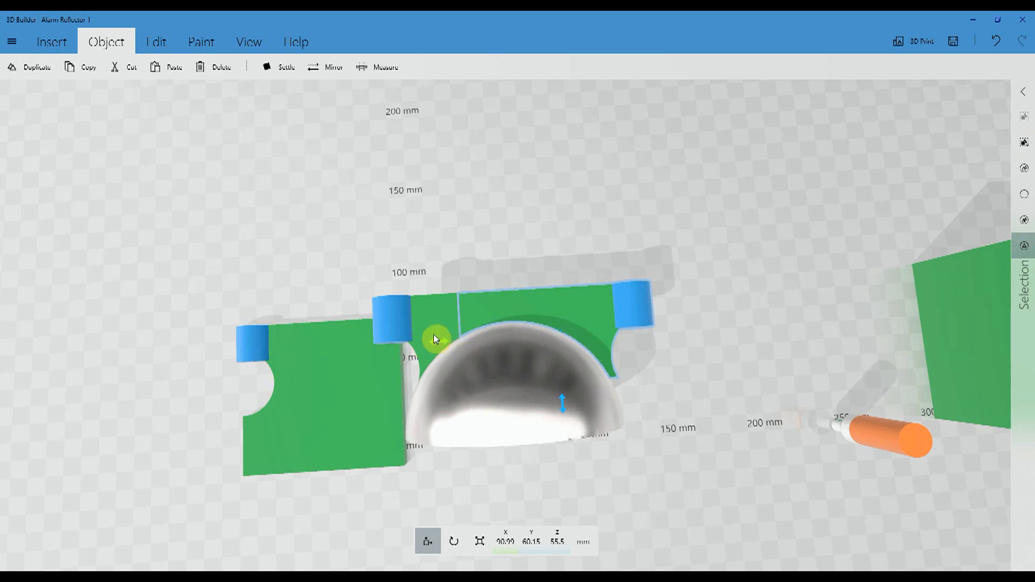
{"action": "left_click_drag", "start_coordinate": [441, 341], "coordinate": [428, 344]}
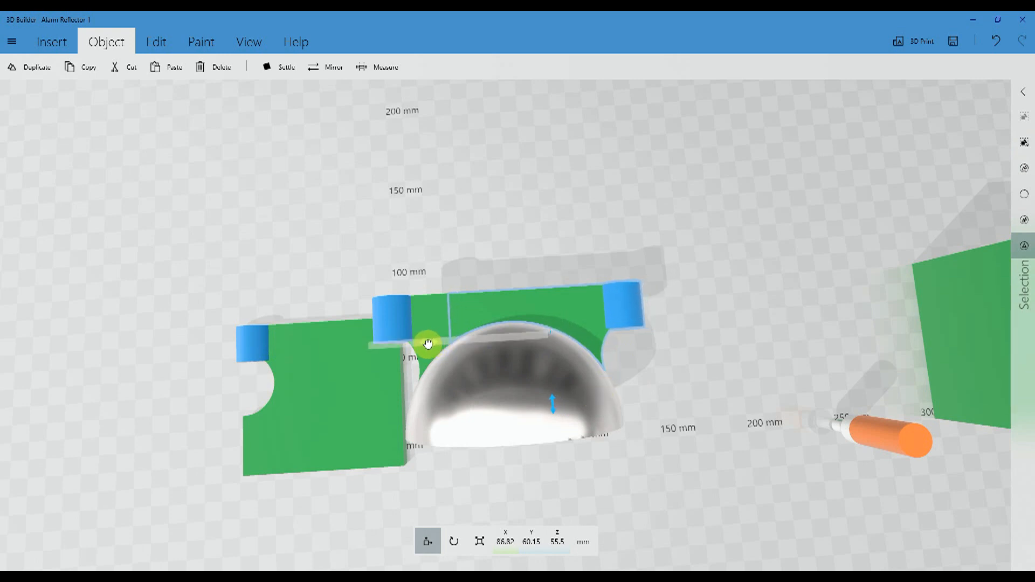
{"action": "right_click_drag", "start_coordinate": [299, 462], "coordinate": [545, 409]}
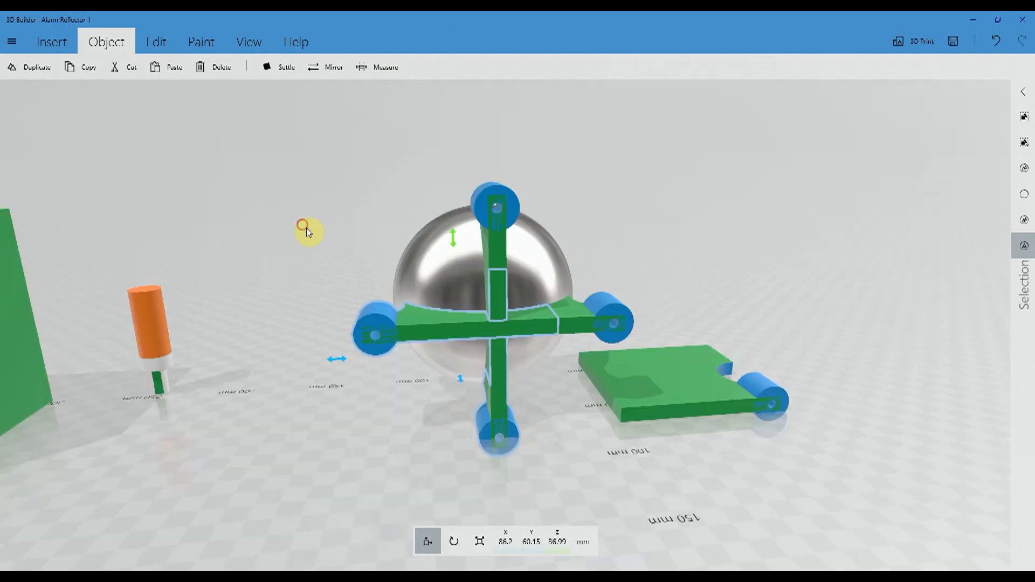
- Rotate the four selected bracket arms to a pitch of 45° to form an X behind the bowl, and clear the selection
{"action": "right_click_drag", "start_coordinate": [306, 232], "coordinate": [256, 206]}
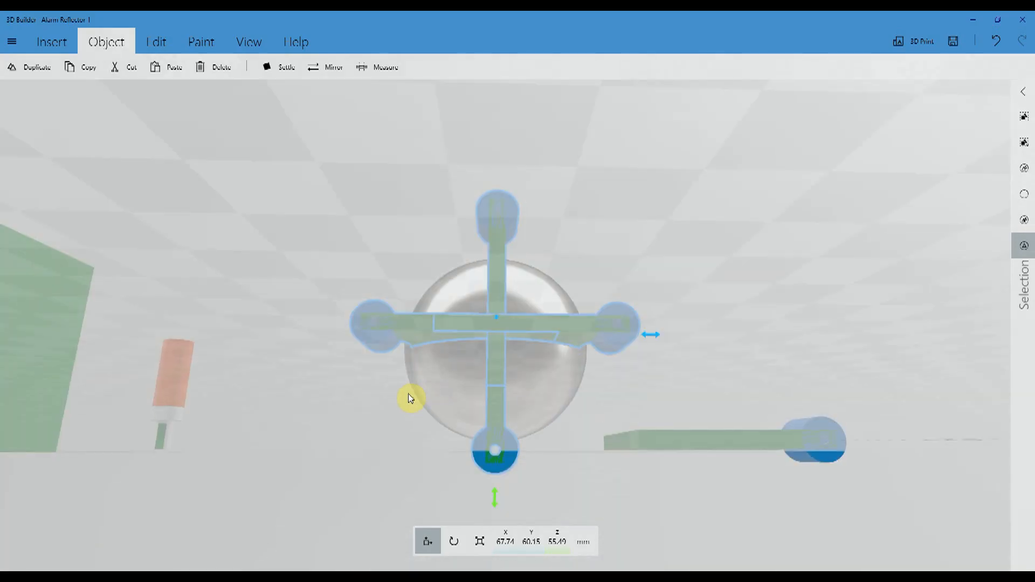
{"action": "left_click_drag", "start_coordinate": [408, 419], "coordinate": [437, 493]}
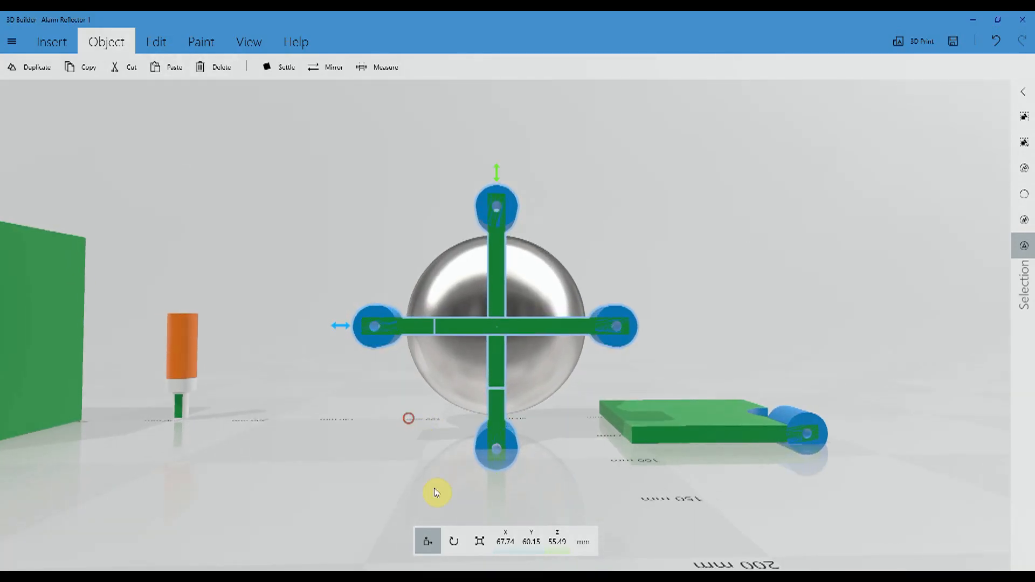
{"action": "left_click", "coordinate": [454, 545]}
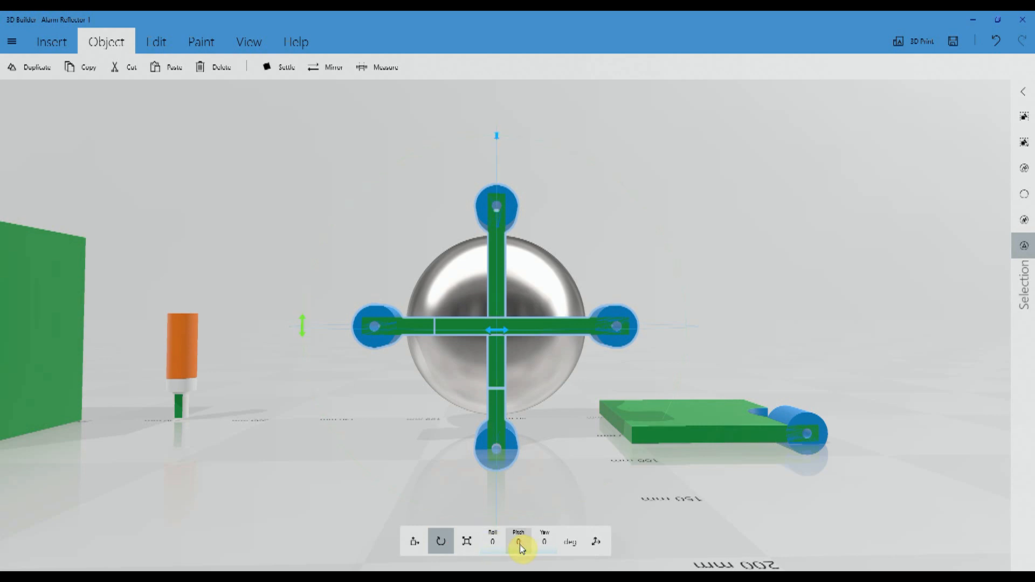
{"action": "left_click_drag", "start_coordinate": [520, 548], "coordinate": [524, 513]}
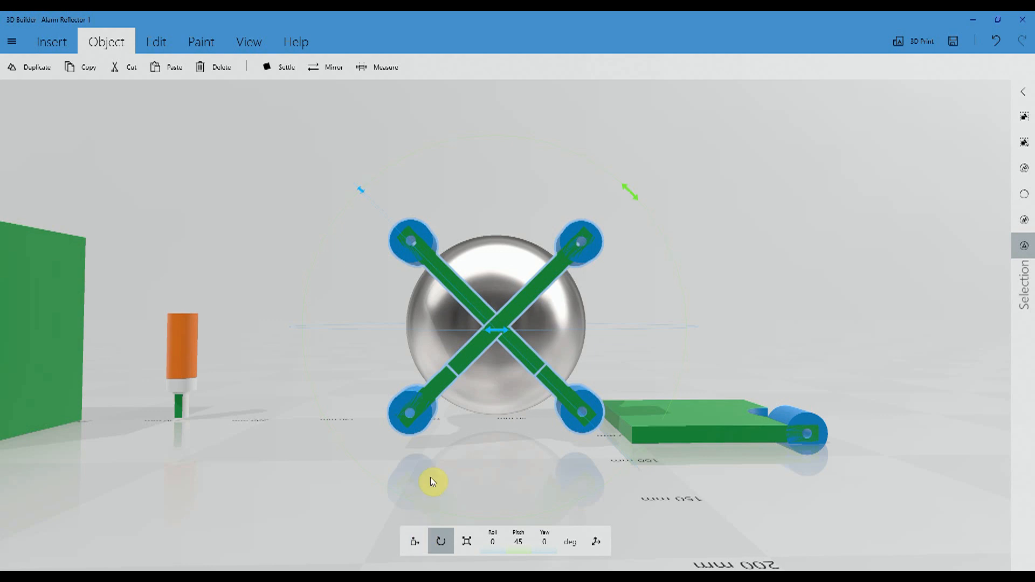
{"action": "left_click", "coordinate": [401, 539]}
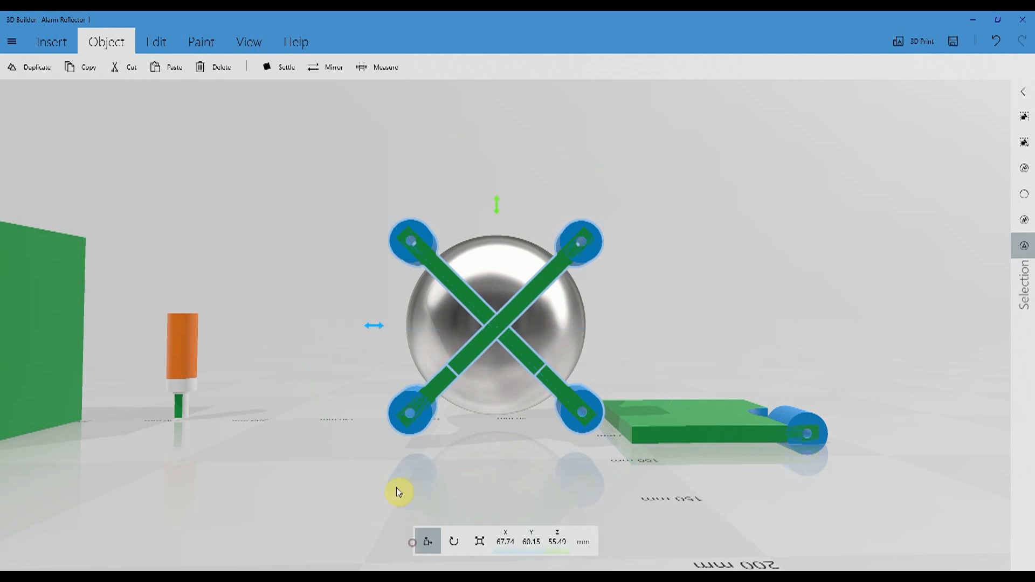
{"action": "left_click", "coordinate": [1026, 194]}
- Delete the lower bracket arm on the orange bulb's side of the X
{"action": "left_click_drag", "start_coordinate": [318, 241], "coordinate": [793, 346]}
{"action": "left_click_drag", "start_coordinate": [254, 394], "coordinate": [131, 288]}
{"action": "left_click_drag", "start_coordinate": [652, 284], "coordinate": [683, 277]}
{"action": "left_click_drag", "start_coordinate": [635, 318], "coordinate": [425, 332]}
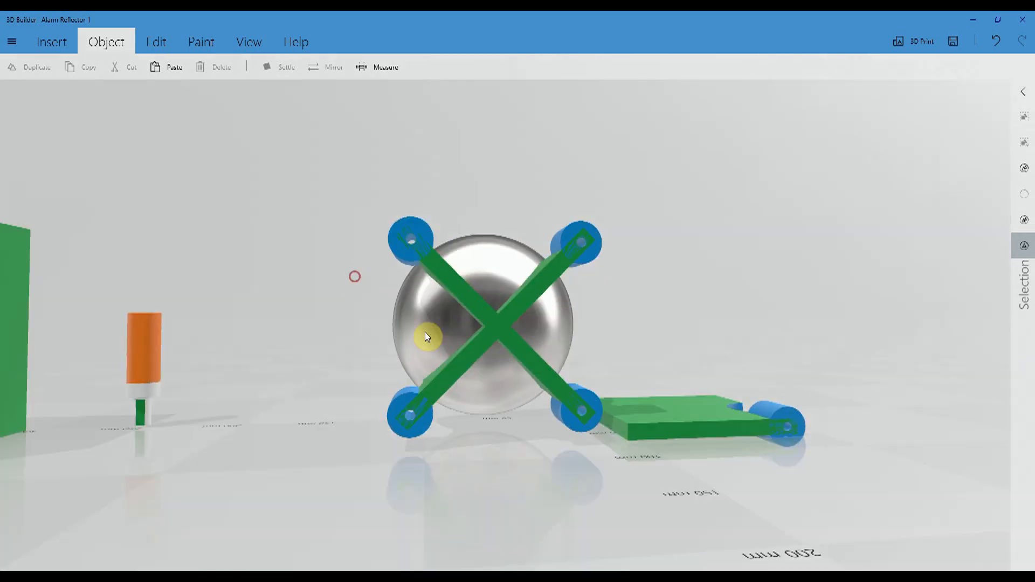
{"action": "left_click", "coordinate": [469, 366]}
{"action": "key", "text": "Delete"}
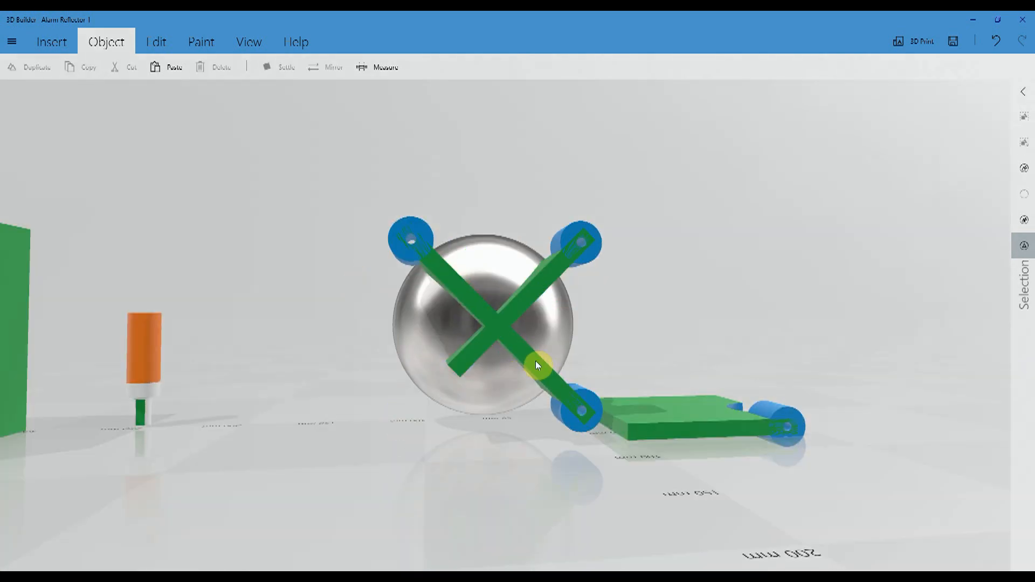
- Delete the remaining lower bracket arm next to the flat green plate, keeping the two upper arms
{"action": "left_click", "coordinate": [536, 366]}
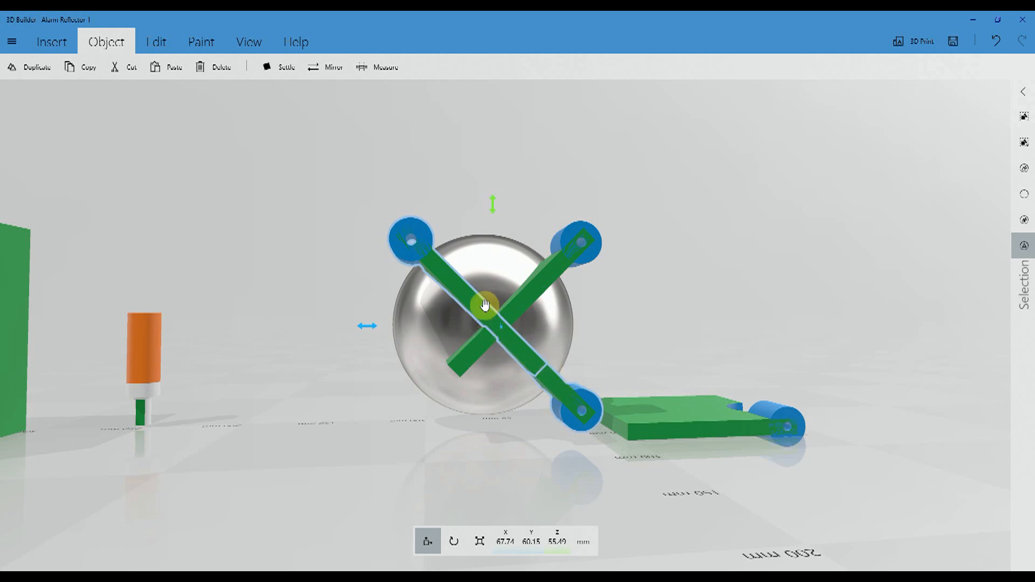
{"action": "left_click", "coordinate": [416, 249]}
{"action": "left_click", "coordinate": [562, 398]}
{"action": "key", "text": "Delete"}
{"action": "left_click_drag", "start_coordinate": [355, 448], "coordinate": [897, 500]}
{"action": "left_click_drag", "start_coordinate": [259, 432], "coordinate": [488, 389]}
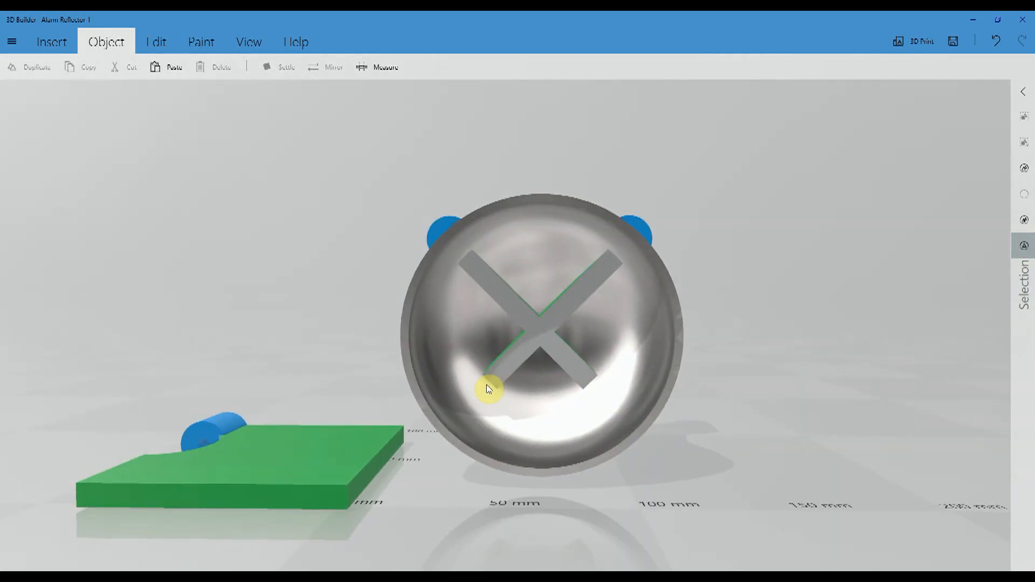
{"action": "left_click_drag", "start_coordinate": [337, 293], "coordinate": [422, 295]}
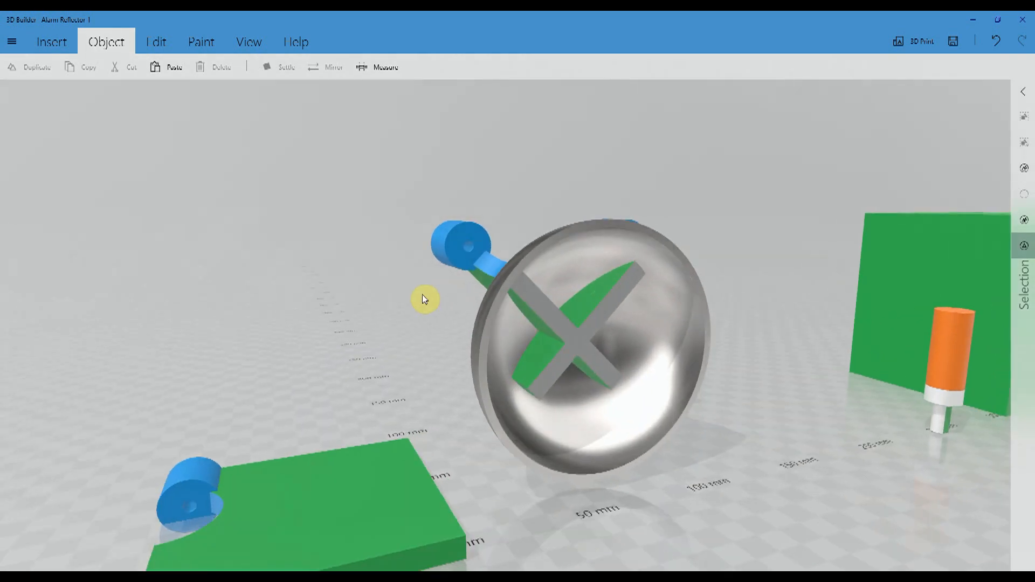
- Move the orange bulb into the centre of the reflector bowl, in front of the crossed bracket arms
{"action": "left_click", "coordinate": [939, 357]}
{"action": "left_click_drag", "start_coordinate": [926, 374], "coordinate": [587, 381]}
{"action": "left_click_drag", "start_coordinate": [813, 403], "coordinate": [696, 358]}
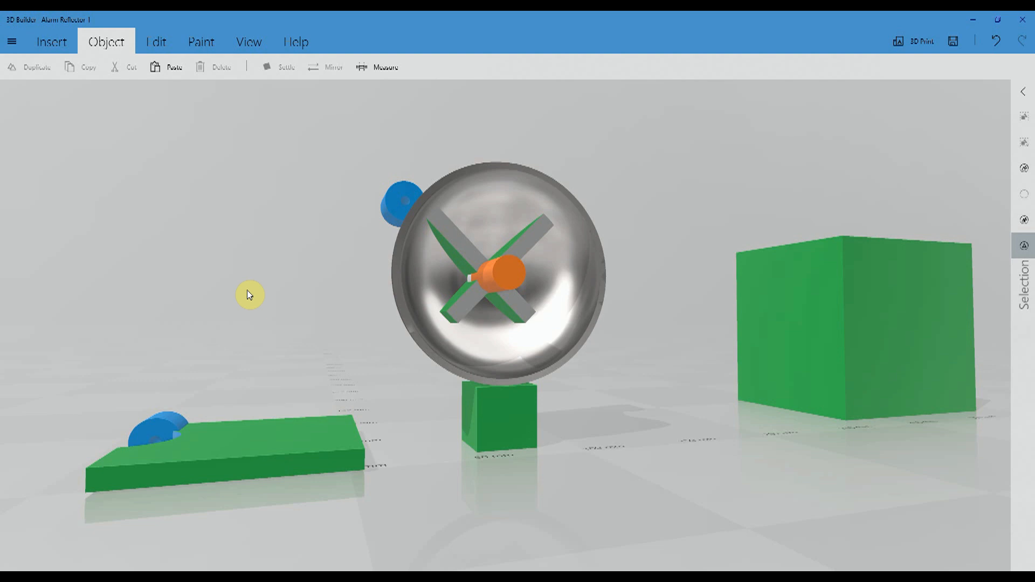
{"action": "left_click_drag", "start_coordinate": [249, 293], "coordinate": [312, 338]}
{"action": "scroll", "coordinate": [510, 291], "scroll_direction": "up", "scroll_amount": 5}
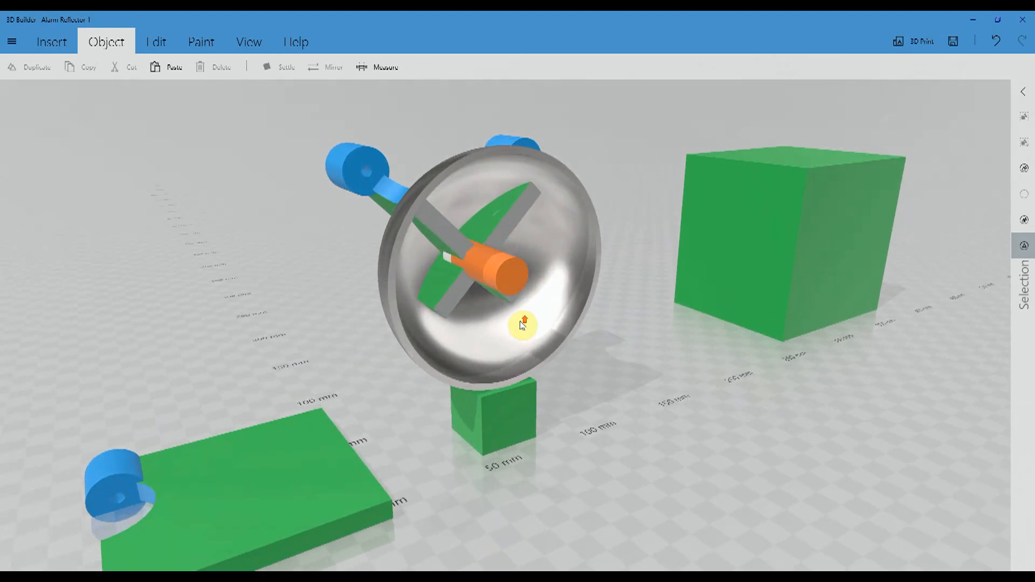
{"action": "left_click_drag", "start_coordinate": [691, 375], "coordinate": [536, 262]}
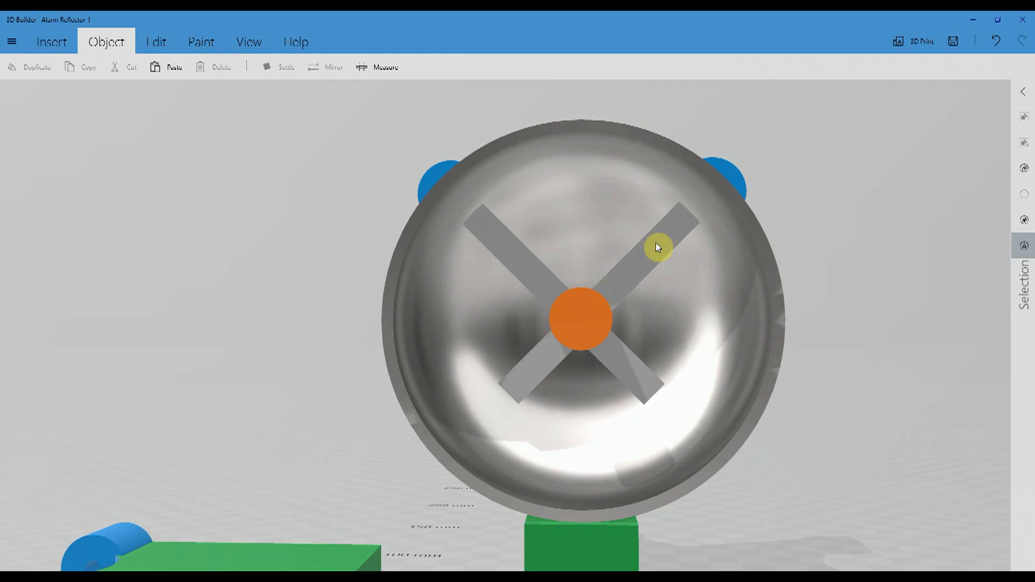
- Insert a cylinder as the base shape for the copper pipe fitting below the reflector
{"action": "left_click_drag", "start_coordinate": [279, 200], "coordinate": [326, 261]}
{"action": "left_click_drag", "start_coordinate": [862, 506], "coordinate": [716, 328]}
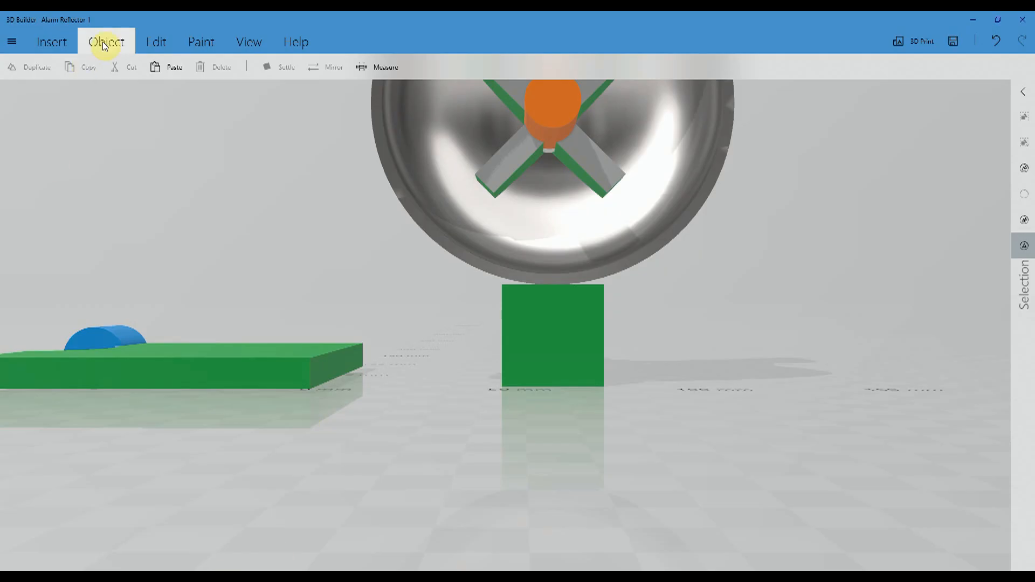
{"action": "left_click", "coordinate": [52, 48]}
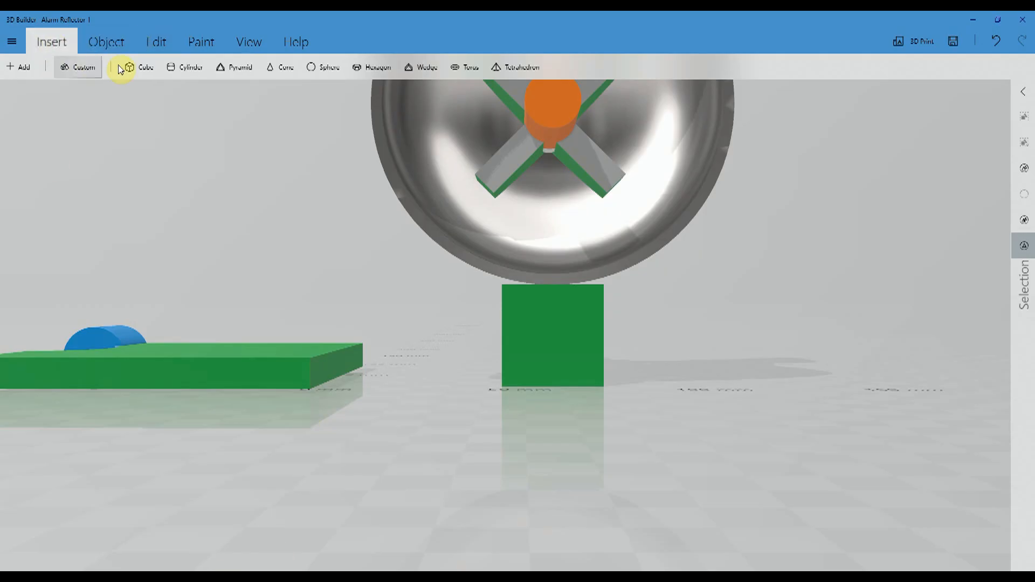
{"action": "left_click", "coordinate": [185, 66]}
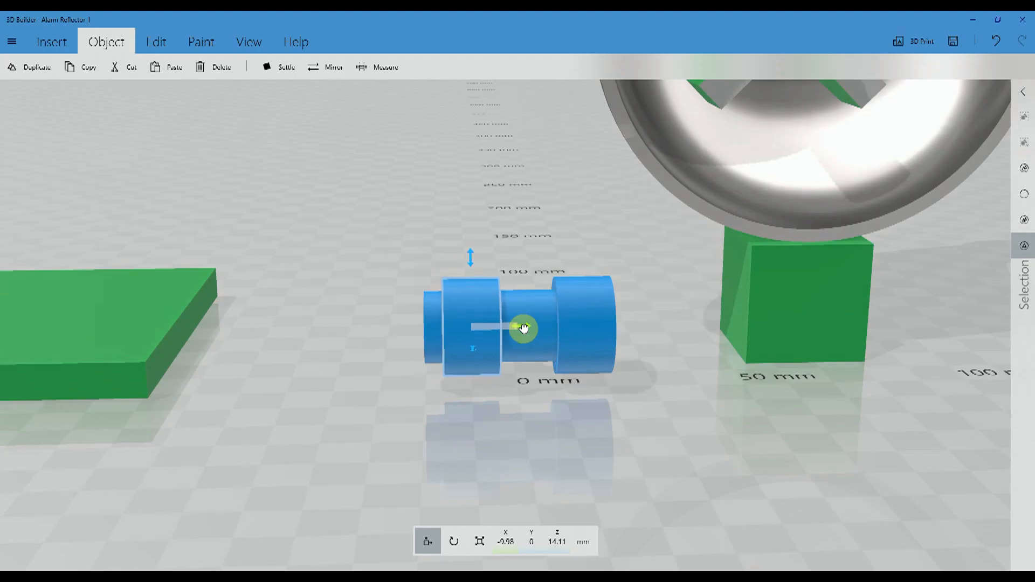
- Shift the blue fitting's end collar nearest the flat green plate outward to X -14 mm and keep it selected
{"action": "left_click_drag", "start_coordinate": [522, 330], "coordinate": [507, 331]}
{"action": "left_click_drag", "start_coordinate": [294, 305], "coordinate": [292, 326]}
{"action": "left_click", "coordinate": [442, 323]}
{"action": "left_click", "coordinate": [437, 324]}
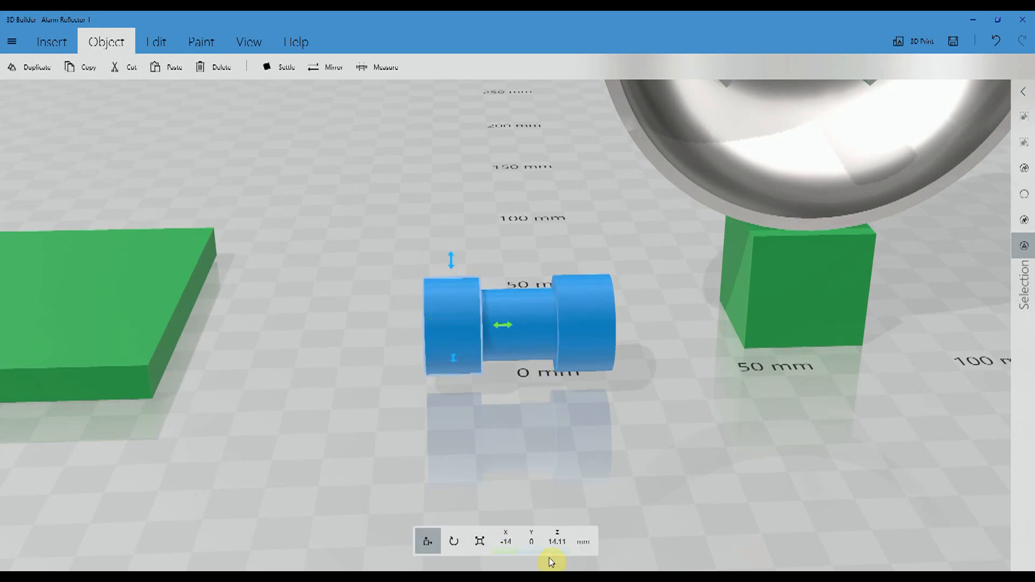
- Switch to the 2D Design clock drawing and measure the copper tee's end collar width with a horizontal dimension
{"action": "left_click", "coordinate": [480, 542]}
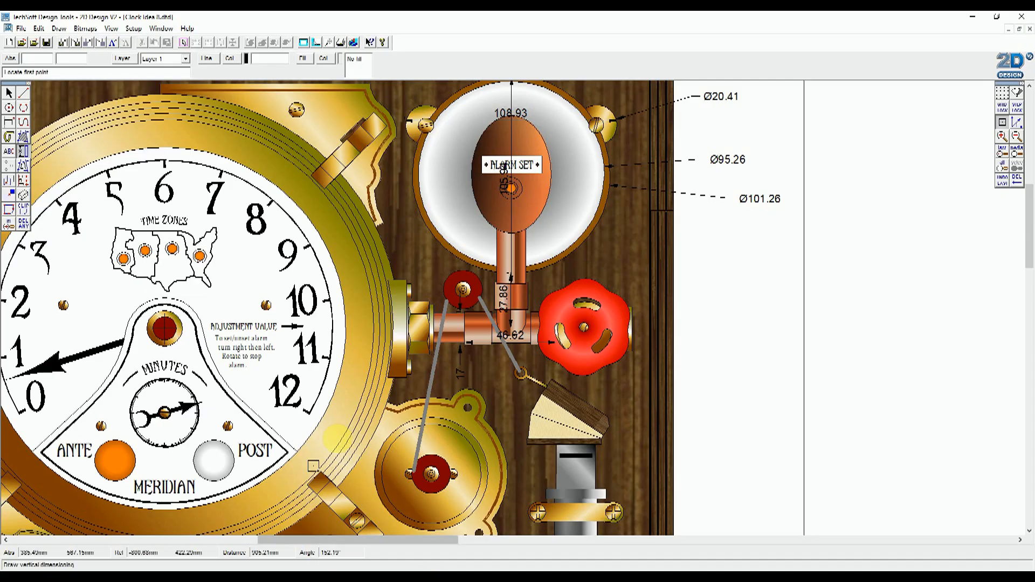
{"action": "left_click", "coordinate": [23, 152]}
{"action": "left_click", "coordinate": [50, 152]}
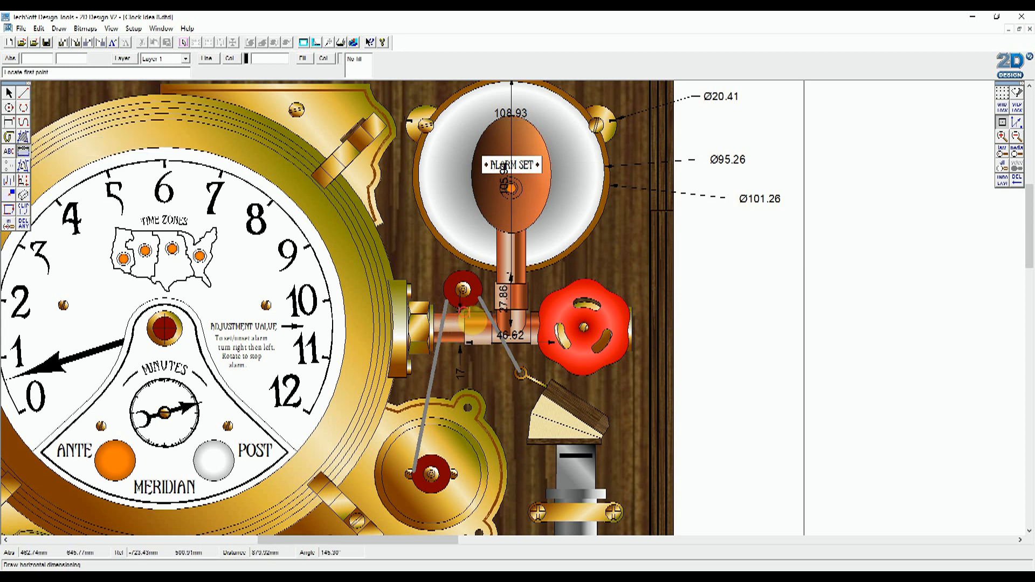
{"action": "left_click", "coordinate": [481, 316]}
{"action": "left_click", "coordinate": [487, 298]}
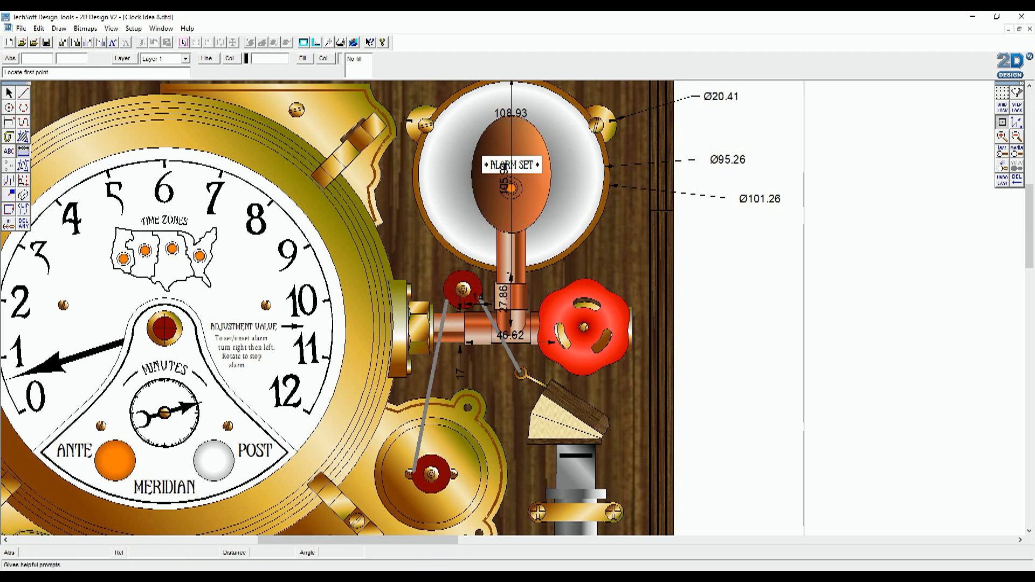
- Return to 3D Builder and set the Z length of both blue end collars to 14 mm
{"action": "left_click", "coordinate": [209, 577]}
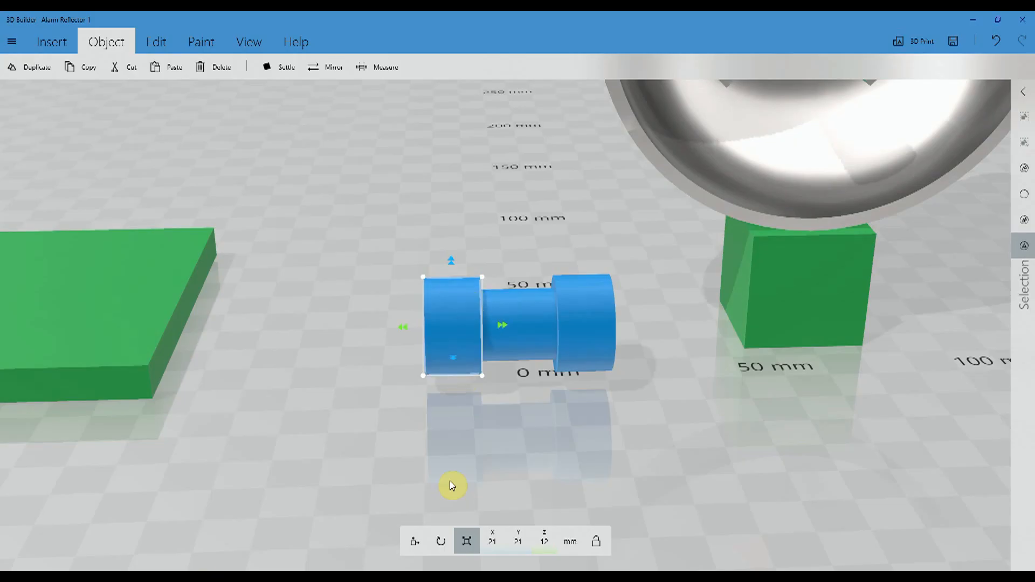
{"action": "left_click", "coordinate": [545, 542]}
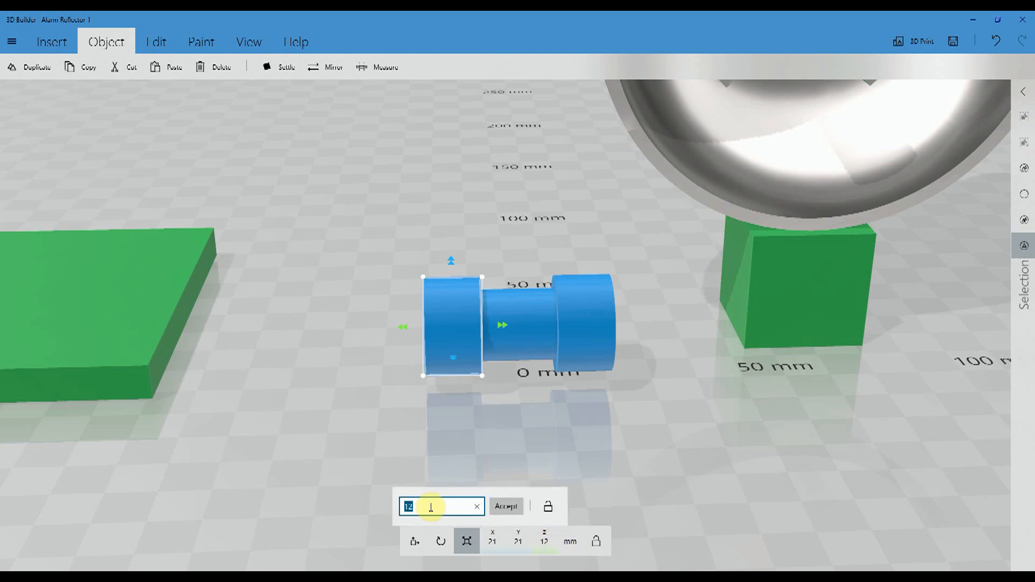
{"action": "left_click", "coordinate": [505, 508]}
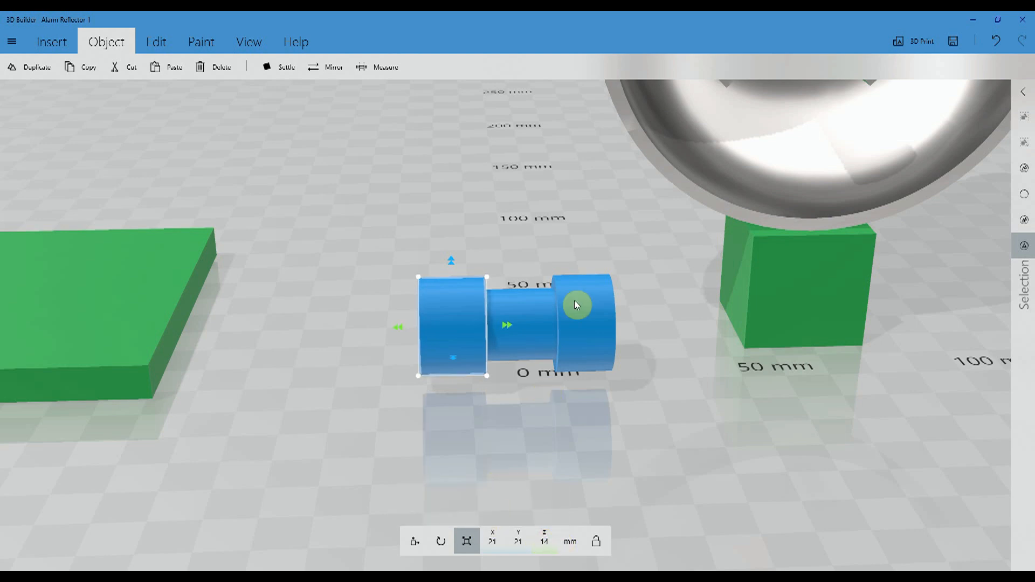
{"action": "left_click", "coordinate": [577, 328]}
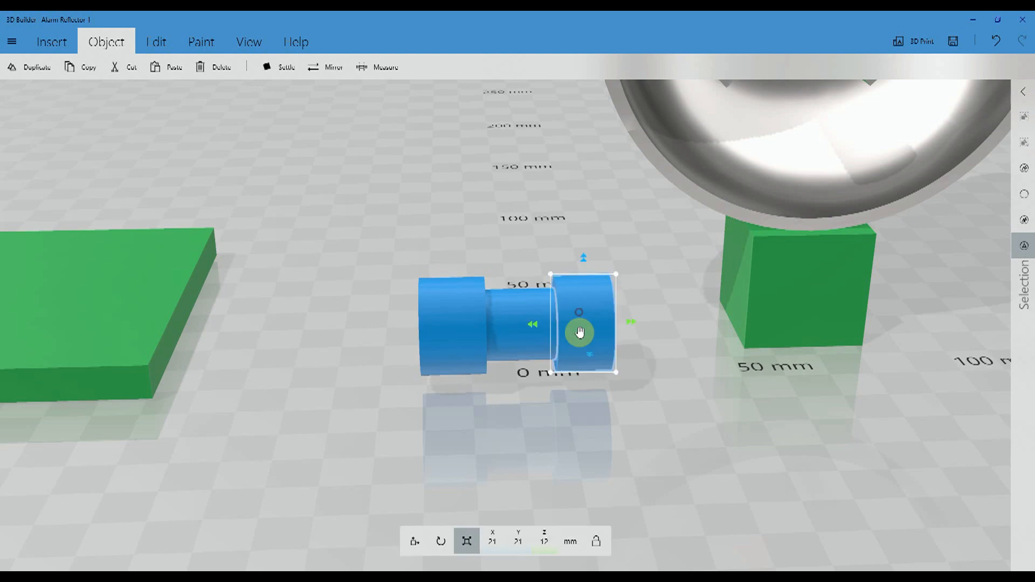
{"action": "left_click", "coordinate": [547, 546]}
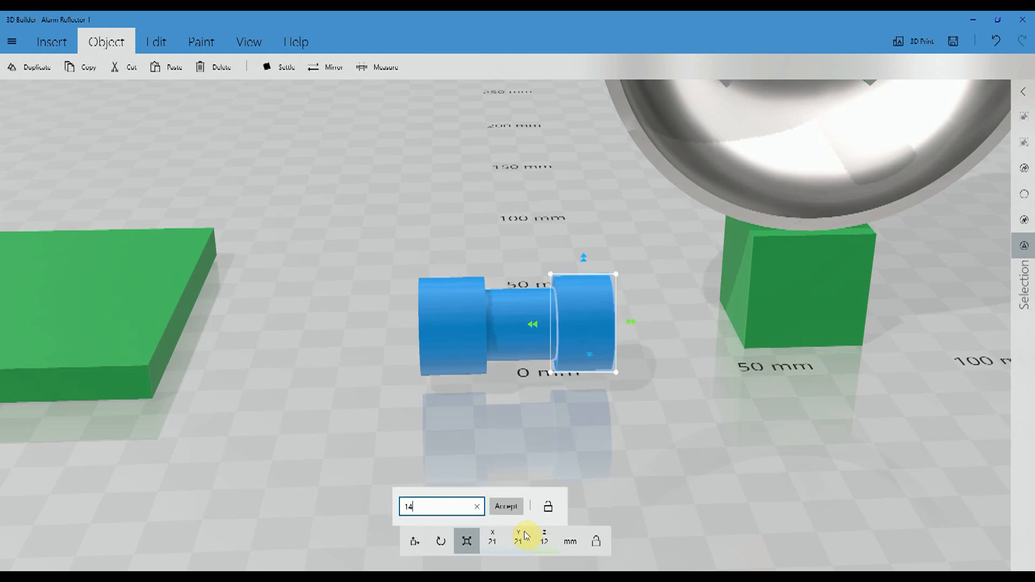
{"action": "left_click", "coordinate": [510, 505]}
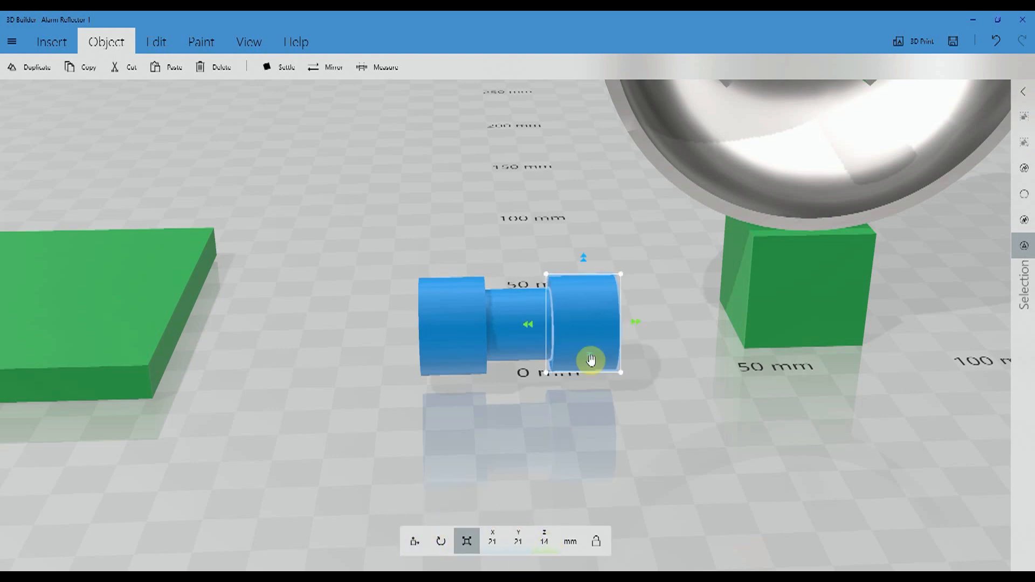
- Clear the collar selection and select the thinner cylinder running through both end collars
{"action": "left_click", "coordinate": [492, 461]}
{"action": "left_click_drag", "start_coordinate": [492, 461], "coordinate": [472, 390]}
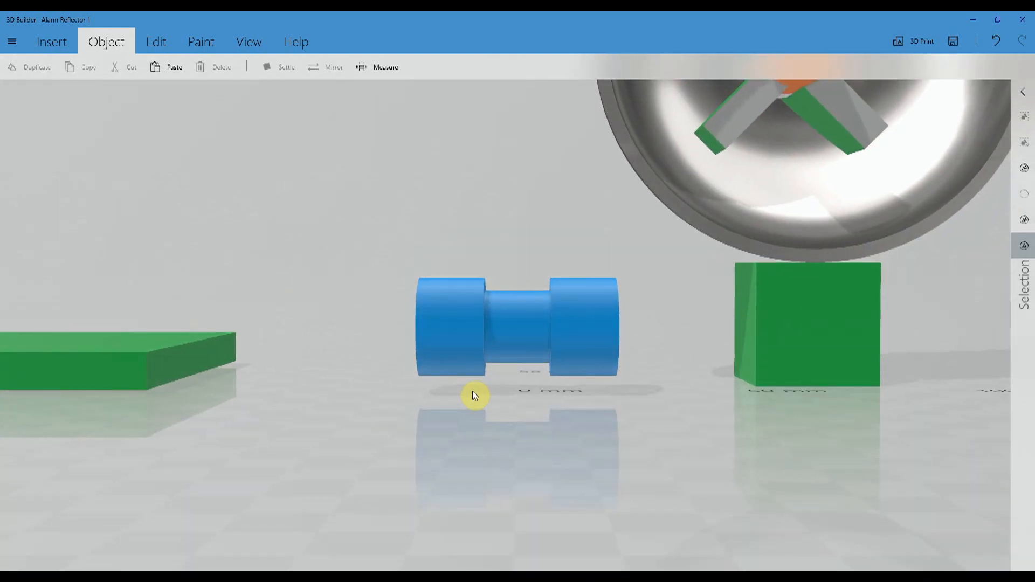
{"action": "left_click", "coordinate": [527, 324]}
{"action": "left_click_drag", "start_coordinate": [268, 374], "coordinate": [362, 398]}
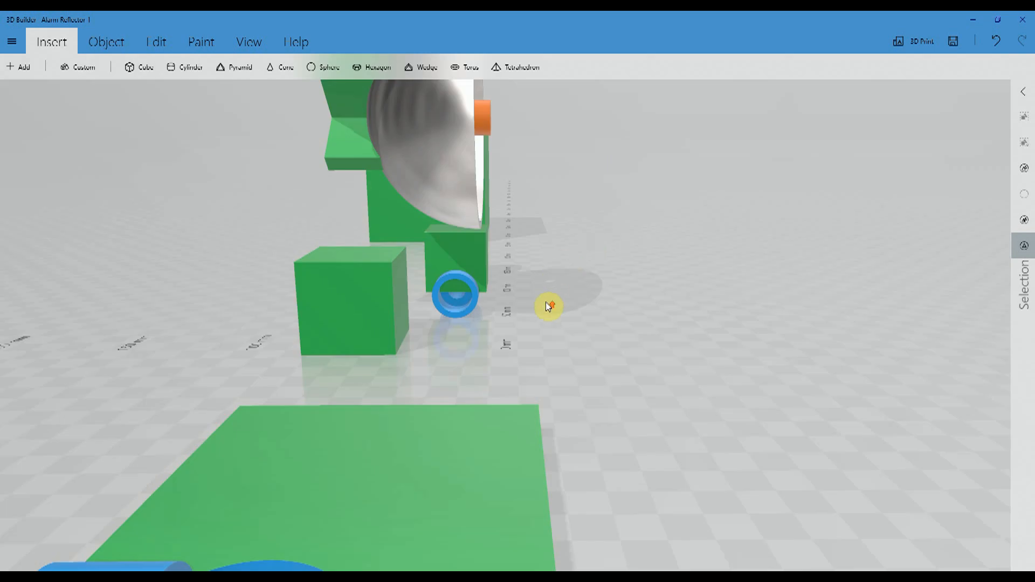
- Inspect the bore of the hollowed blue fitting and its alignment with the green cubes from the open end
{"action": "left_click_drag", "start_coordinate": [547, 306], "coordinate": [581, 307]}
{"action": "scroll", "coordinate": [579, 305], "scroll_direction": "up", "scroll_amount": 3}
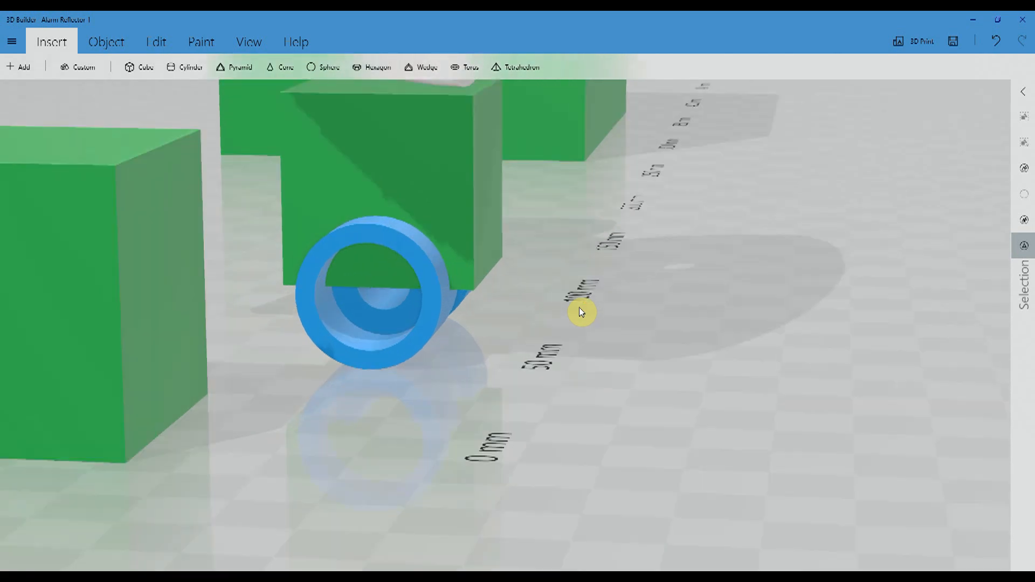
{"action": "right_click_drag", "start_coordinate": [621, 346], "coordinate": [740, 462]}
{"action": "left_click_drag", "start_coordinate": [739, 462], "coordinate": [685, 445]}
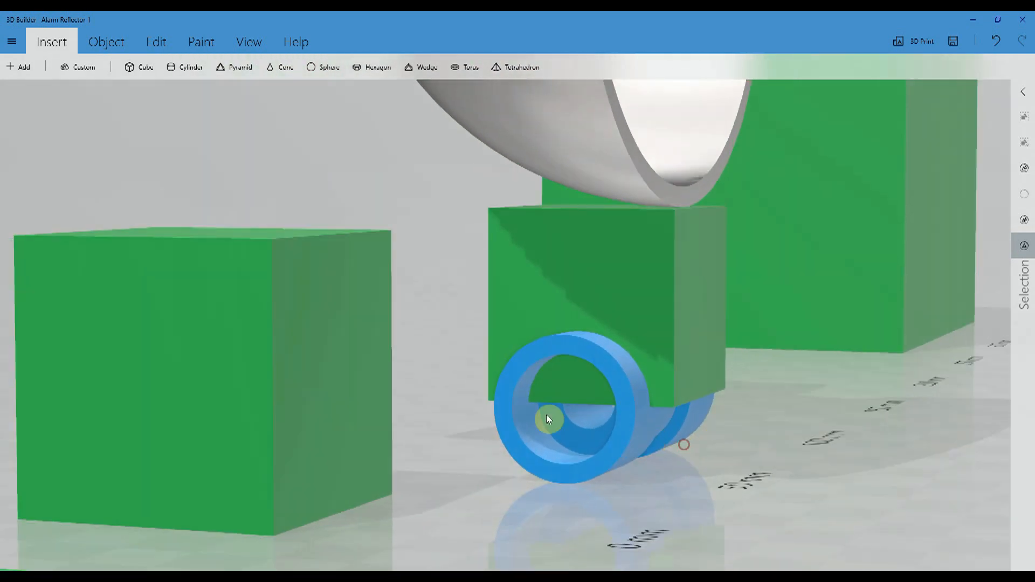
{"action": "left_click_drag", "start_coordinate": [721, 478], "coordinate": [692, 484]}
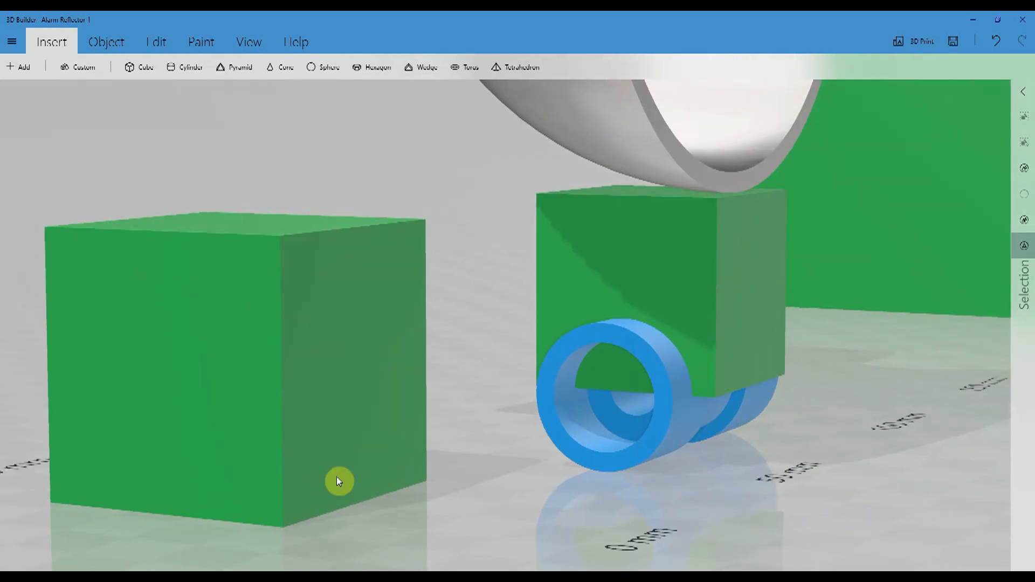
{"action": "left_click_drag", "start_coordinate": [483, 501], "coordinate": [633, 501]}
{"action": "scroll", "coordinate": [635, 497], "scroll_direction": "down", "scroll_amount": 3}
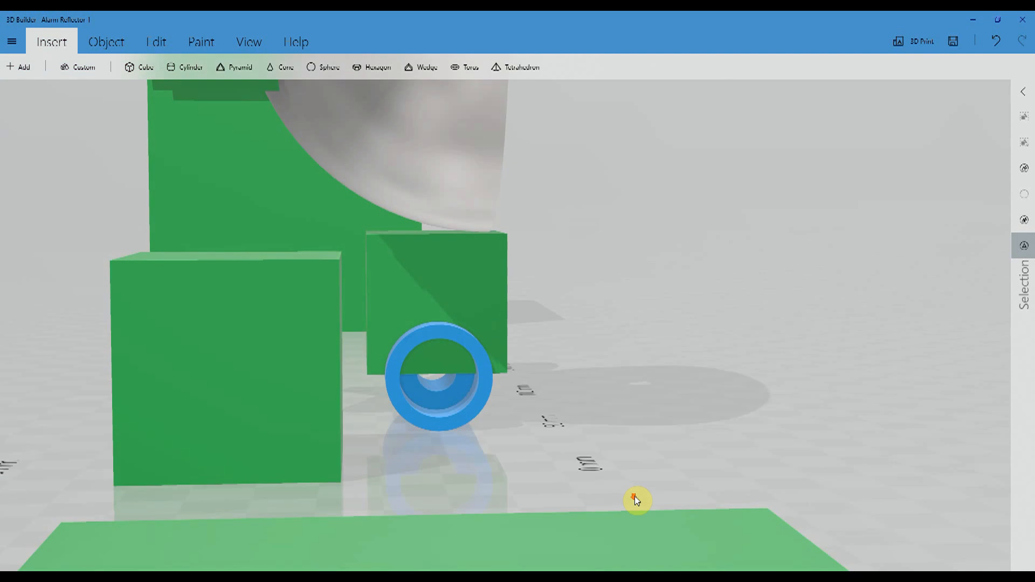
{"action": "left_click_drag", "start_coordinate": [142, 255], "coordinate": [355, 264]}
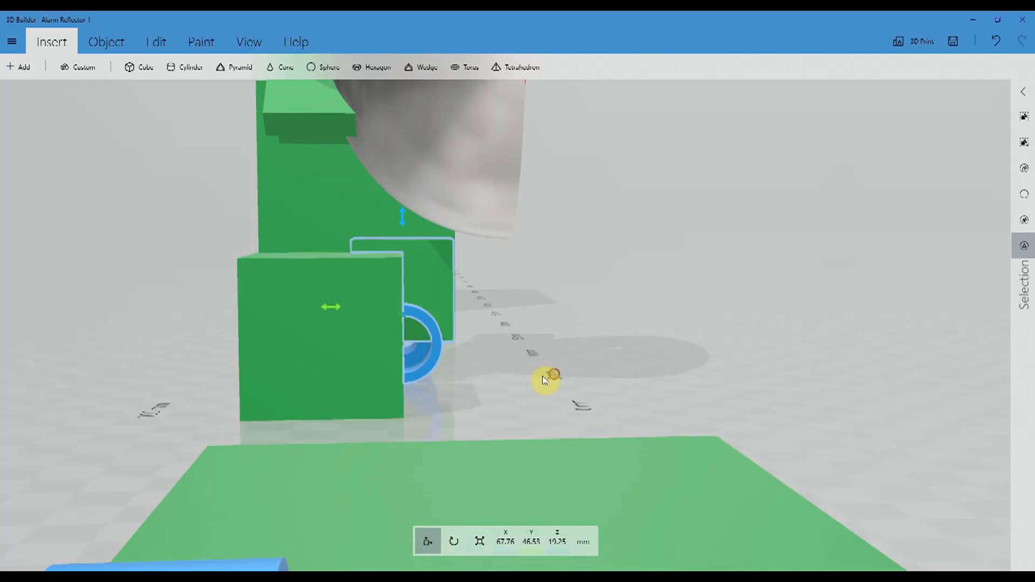
- Move the green cube beneath the bowl forward, clear of the blue fitting, to Y 2.63 mm
{"action": "left_click_drag", "start_coordinate": [542, 377], "coordinate": [516, 370]}
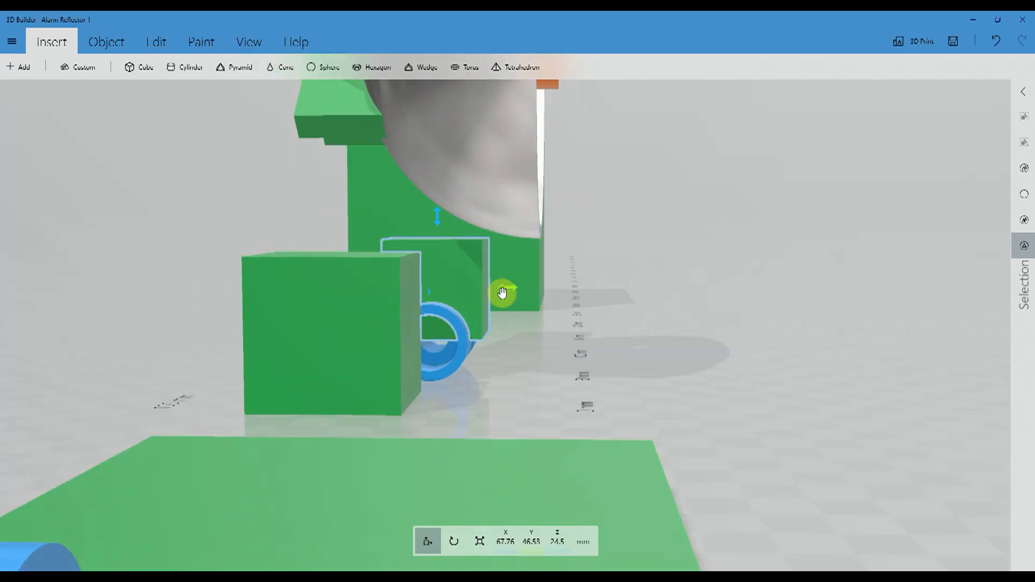
{"action": "left_click_drag", "start_coordinate": [506, 289], "coordinate": [635, 304]}
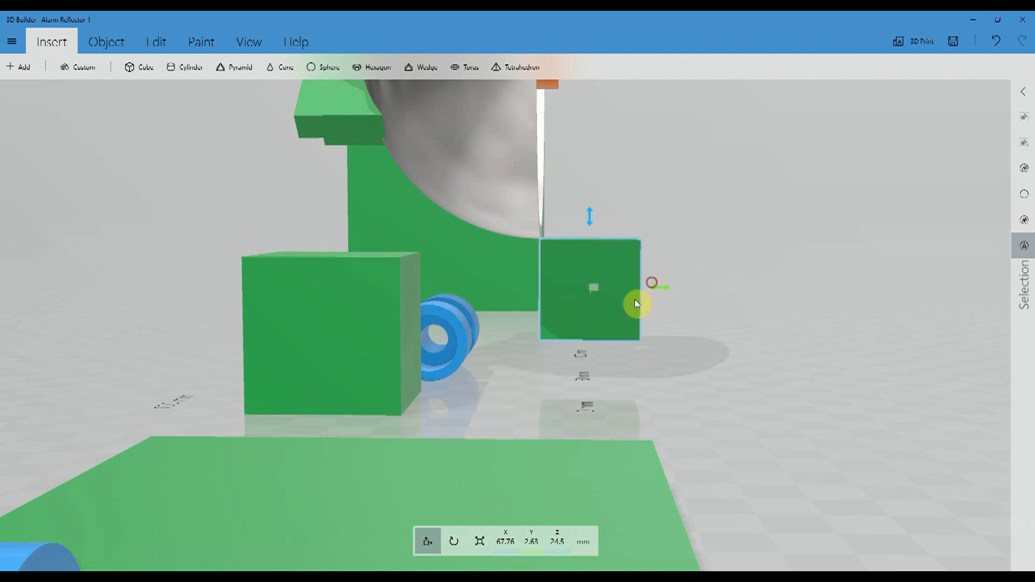
{"action": "left_click_drag", "start_coordinate": [475, 386], "coordinate": [227, 419]}
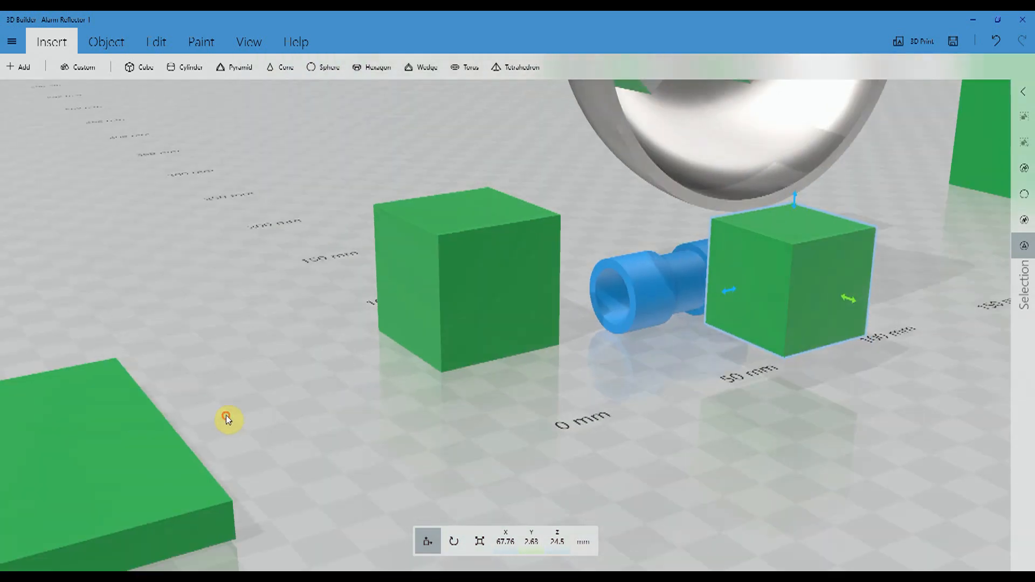
- Add the other green cube to the selection, try to shift it towards the blue fitting, and undo the last change
{"action": "left_click", "coordinate": [493, 280]}
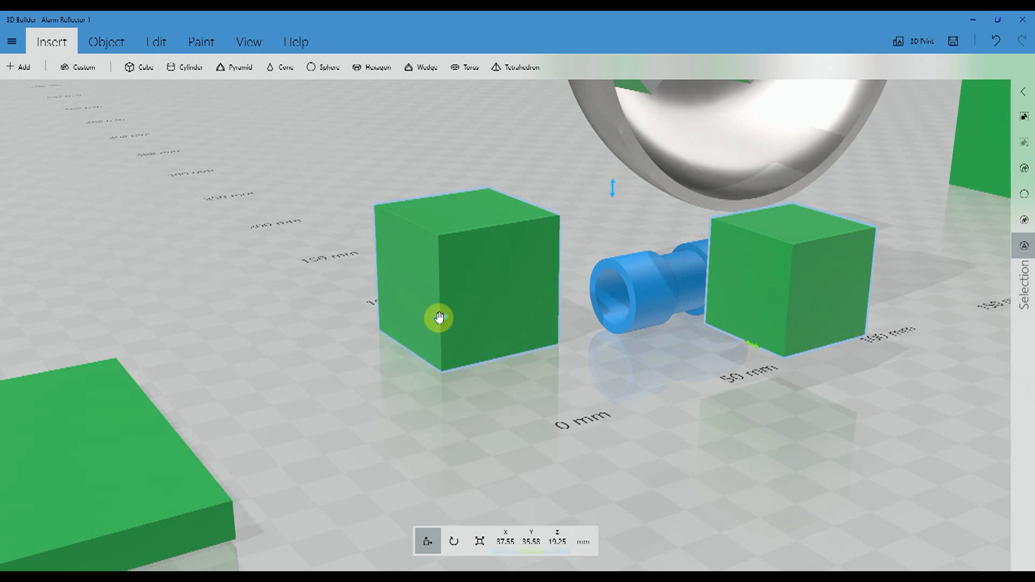
{"action": "left_click", "coordinate": [423, 301]}
{"action": "left_click_drag", "start_coordinate": [381, 290], "coordinate": [454, 281]}
{"action": "left_click", "coordinate": [992, 43]}
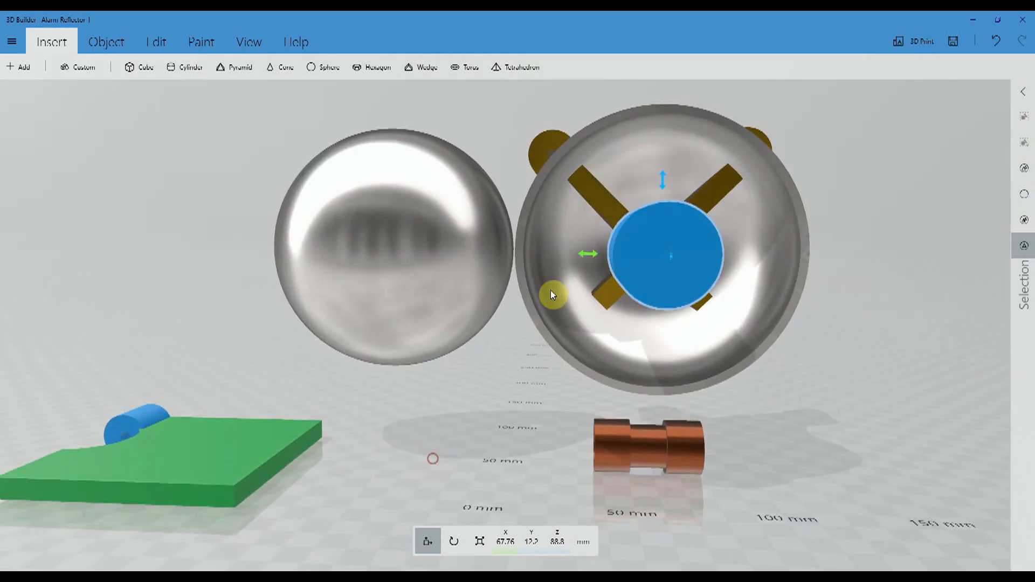
- Move the large blue cylinder from the reflector to the front of the solid silver half-sphere, at X -38.24 and Y 22.13 mm
{"action": "left_click_drag", "start_coordinate": [589, 255], "coordinate": [291, 263]}
{"action": "right_click_drag", "start_coordinate": [149, 272], "coordinate": [233, 404]}
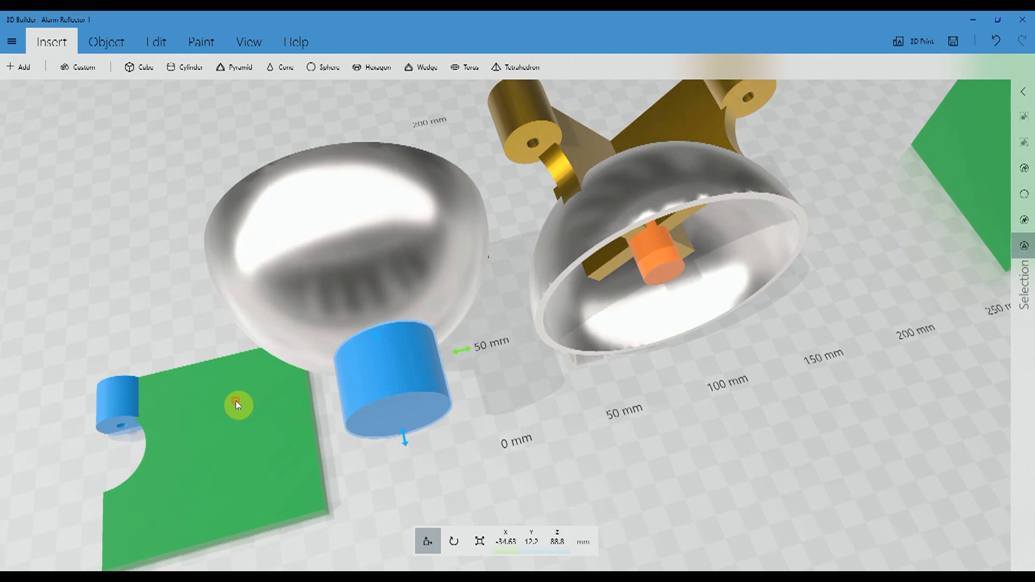
{"action": "left_click_drag", "start_coordinate": [401, 432], "coordinate": [397, 417]}
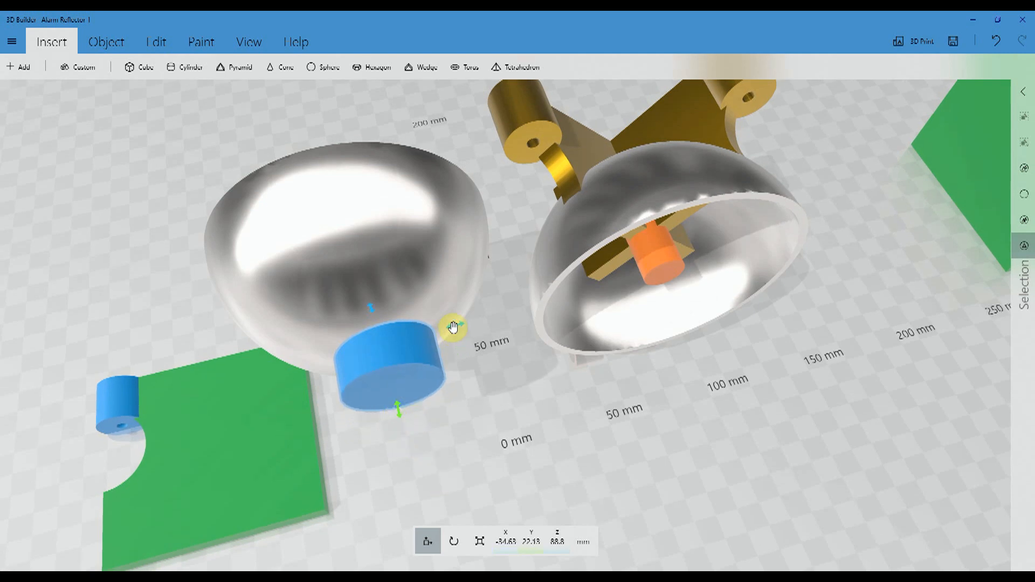
{"action": "left_click_drag", "start_coordinate": [452, 328], "coordinate": [450, 329]}
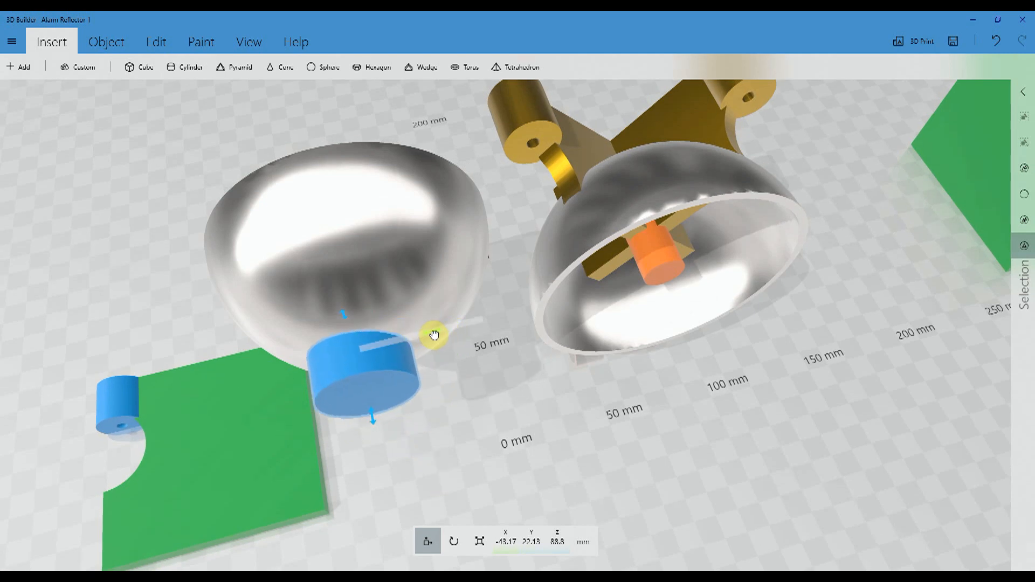
{"action": "right_click_drag", "start_coordinate": [441, 506], "coordinate": [635, 417]}
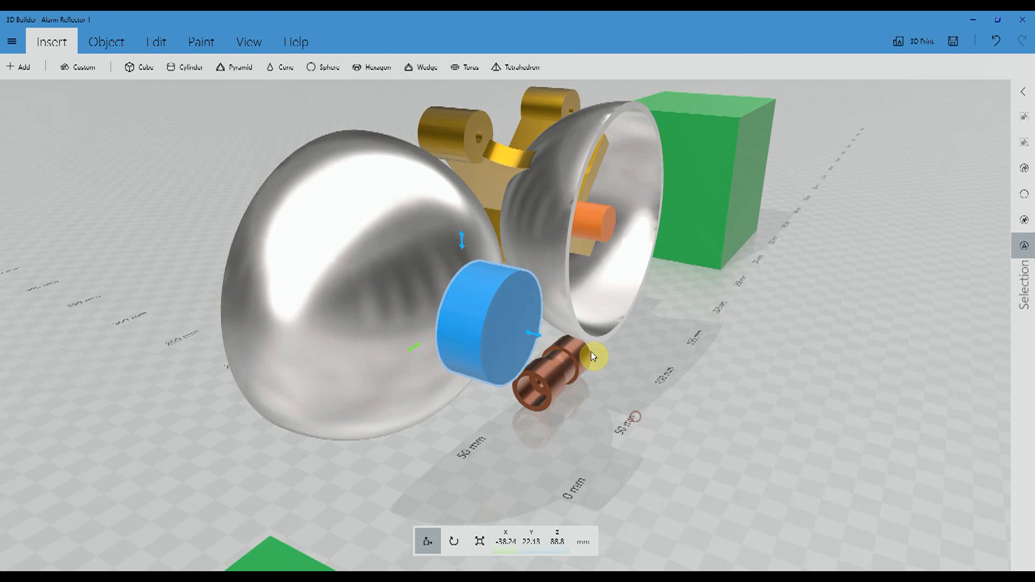
- Intersect the blue cylinder with the solid silver half-sphere, keeping only their overlapping dome
{"action": "left_click", "coordinate": [336, 184]}
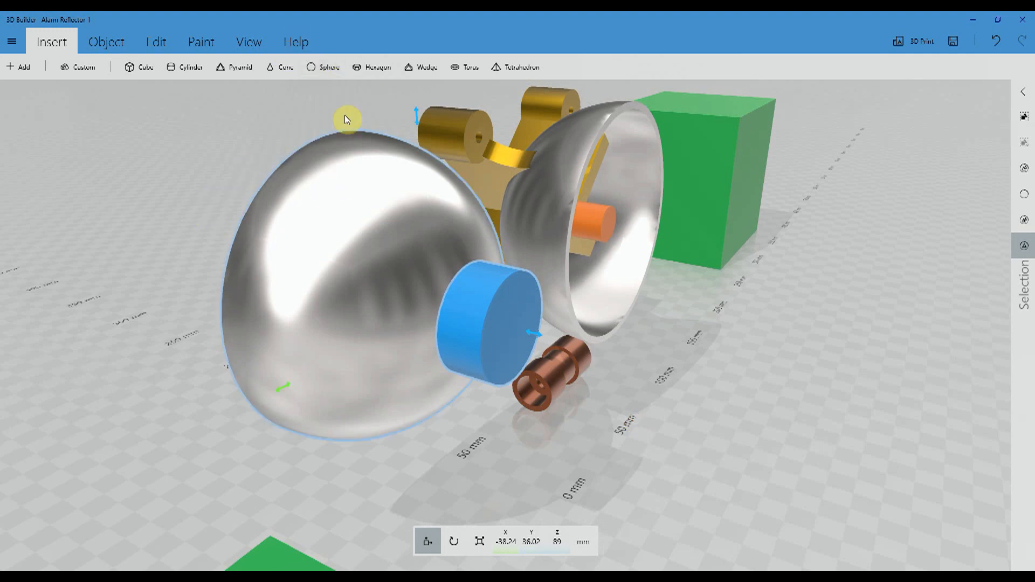
{"action": "left_click", "coordinate": [151, 46]}
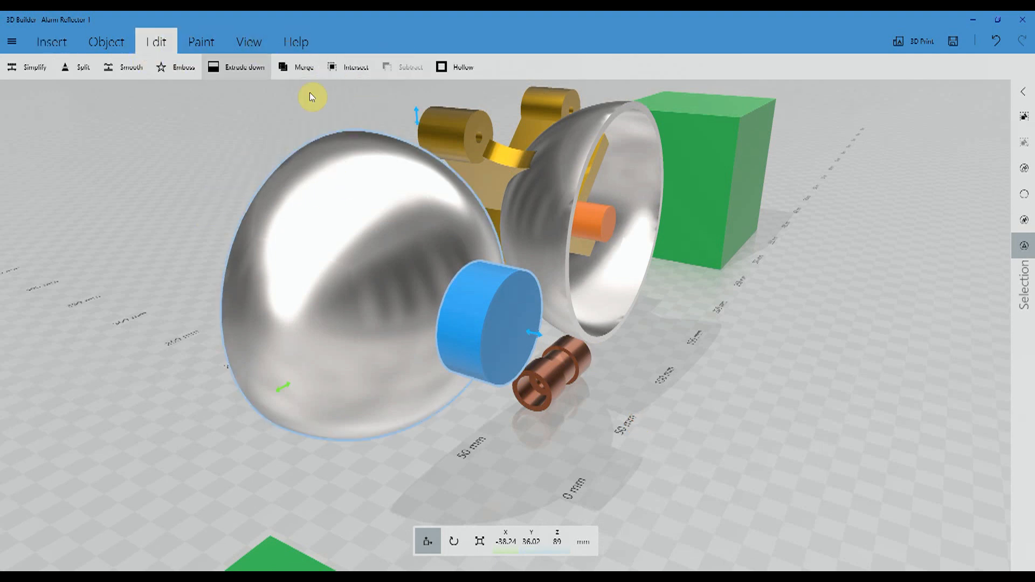
{"action": "left_click", "coordinate": [345, 68]}
{"action": "left_click_drag", "start_coordinate": [434, 443], "coordinate": [210, 395]}
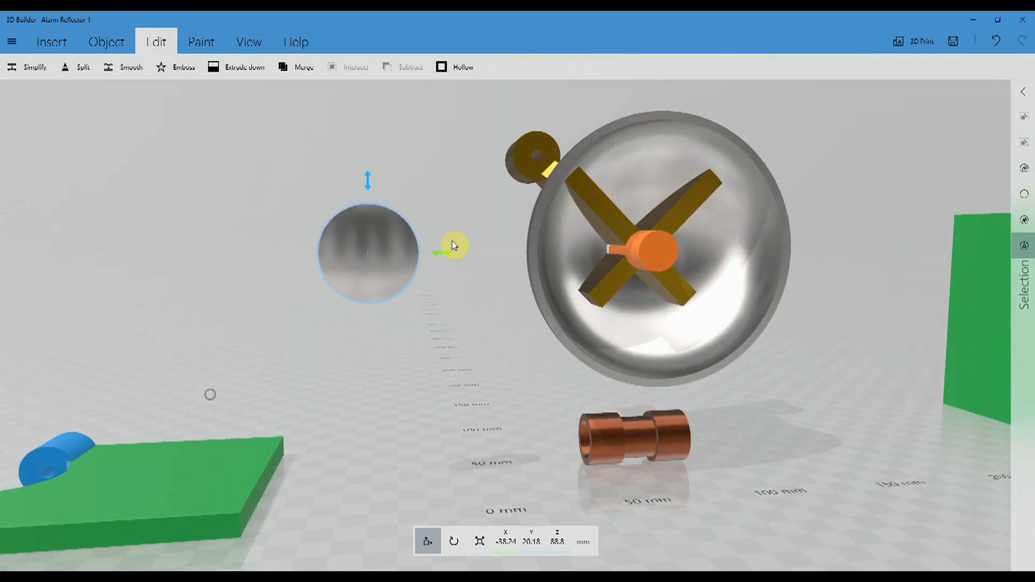
- Centre the dome in front of the reflector bowl at X 67.76 and enlarge it to 40 mm across
{"action": "left_click_drag", "start_coordinate": [439, 254], "coordinate": [735, 266]}
{"action": "left_click_drag", "start_coordinate": [850, 404], "coordinate": [757, 410]}
{"action": "right_click_drag", "start_coordinate": [462, 347], "coordinate": [296, 331]}
{"action": "left_click_drag", "start_coordinate": [716, 388], "coordinate": [731, 351]}
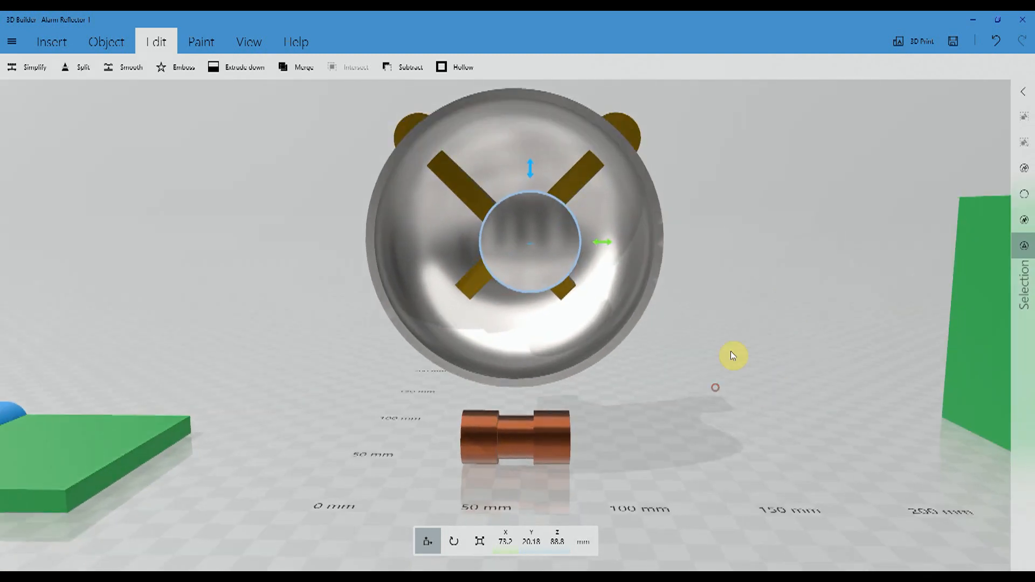
{"action": "left_click_drag", "start_coordinate": [602, 241], "coordinate": [586, 242]}
{"action": "mouse_move", "coordinate": [727, 384]}
{"action": "left_mouse_down"}
{"action": "mouse_move", "coordinate": [762, 382]}
{"action": "mouse_move", "coordinate": [777, 354]}
{"action": "mouse_move", "coordinate": [734, 371]}
{"action": "left_mouse_up"}
{"action": "left_click_drag", "start_coordinate": [447, 235], "coordinate": [448, 235]}
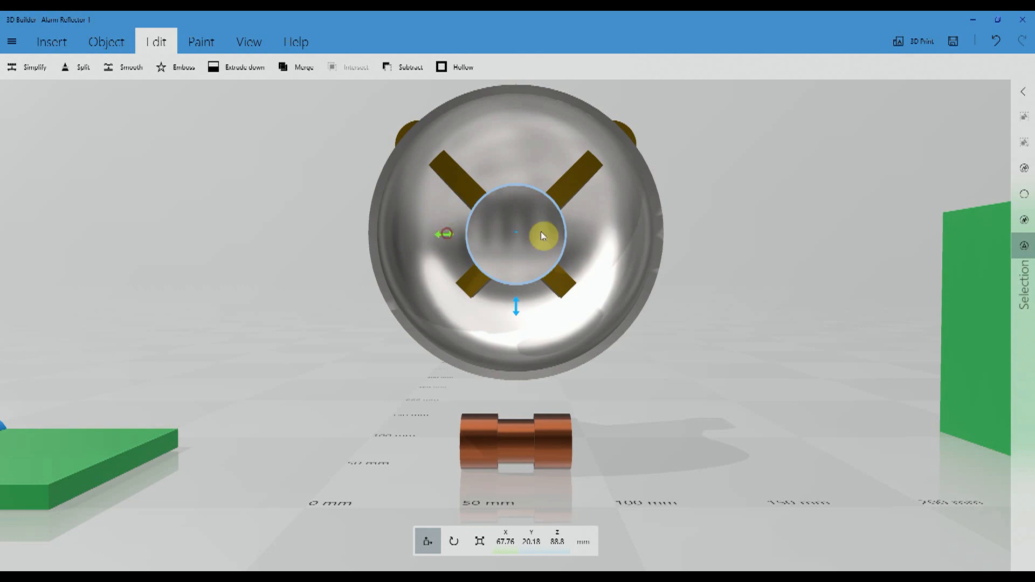
{"action": "left_click_drag", "start_coordinate": [804, 222], "coordinate": [756, 233]}
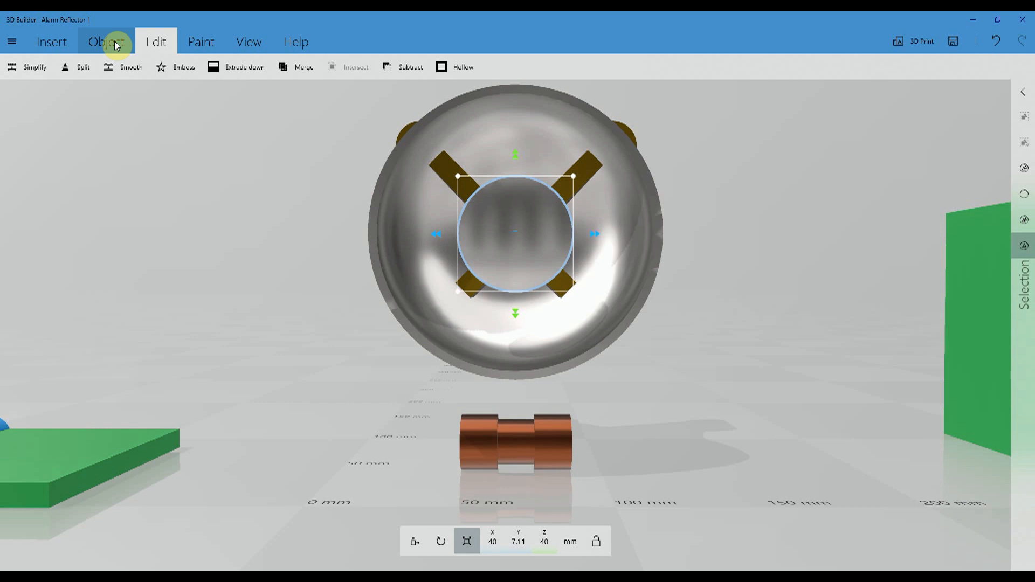
- Give the small dome the gold metallic material and apply it
{"action": "left_click", "coordinate": [201, 42]}
{"action": "left_click", "coordinate": [38, 68]}
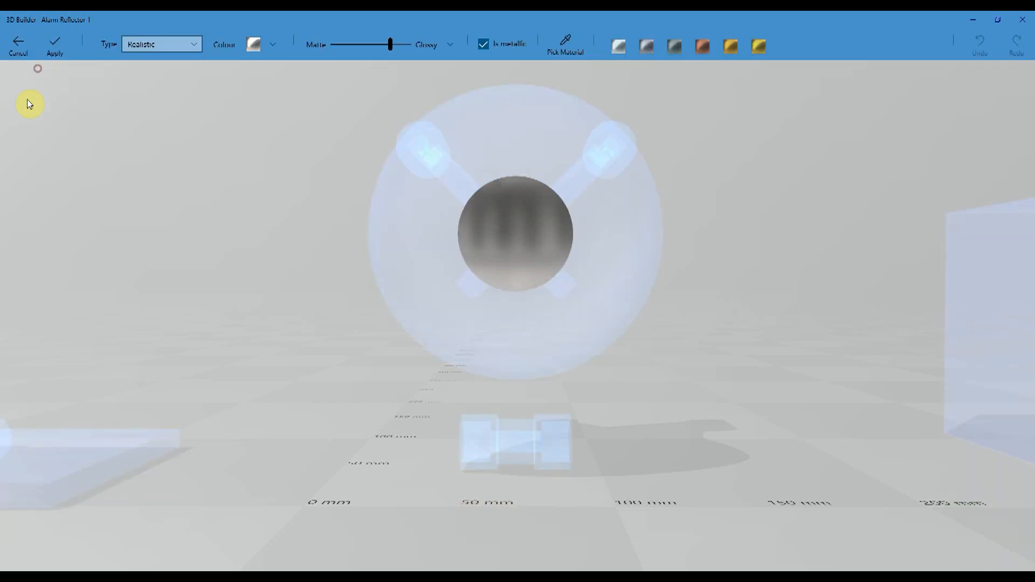
{"action": "left_click", "coordinate": [701, 45]}
{"action": "left_click", "coordinate": [742, 51]}
{"action": "left_click", "coordinate": [758, 47]}
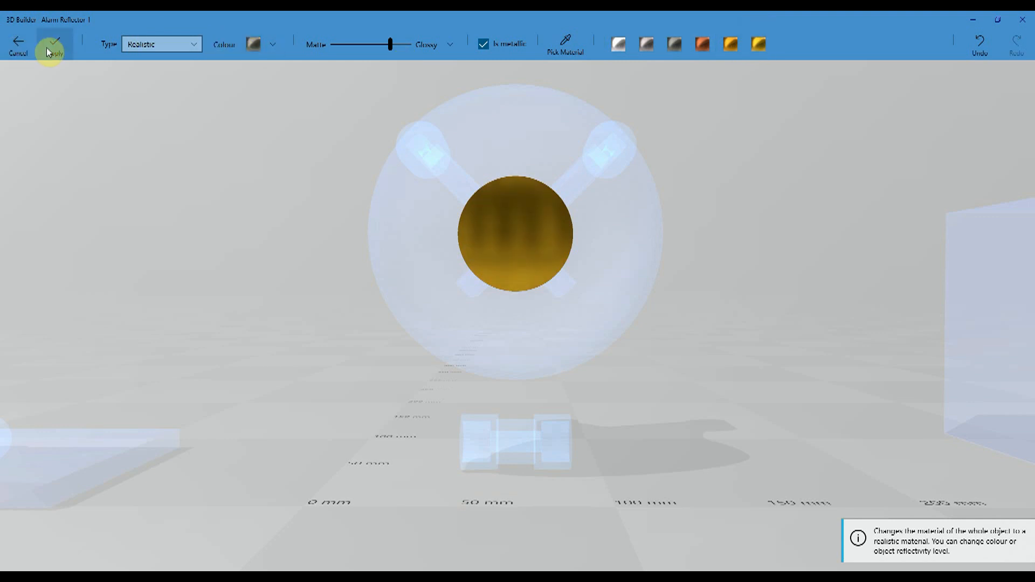
{"action": "left_click", "coordinate": [52, 46]}
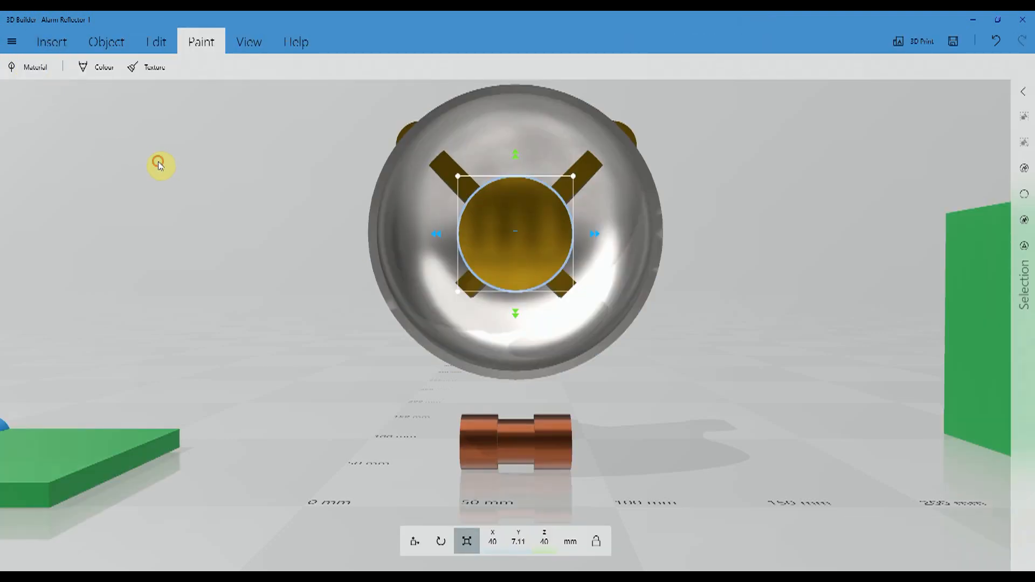
{"action": "left_click", "coordinate": [503, 228]}
- Delete the two green blocks on either side of the reflector
{"action": "left_click_drag", "start_coordinate": [725, 200], "coordinate": [878, 322]}
{"action": "left_click_drag", "start_coordinate": [659, 293], "coordinate": [580, 237]}
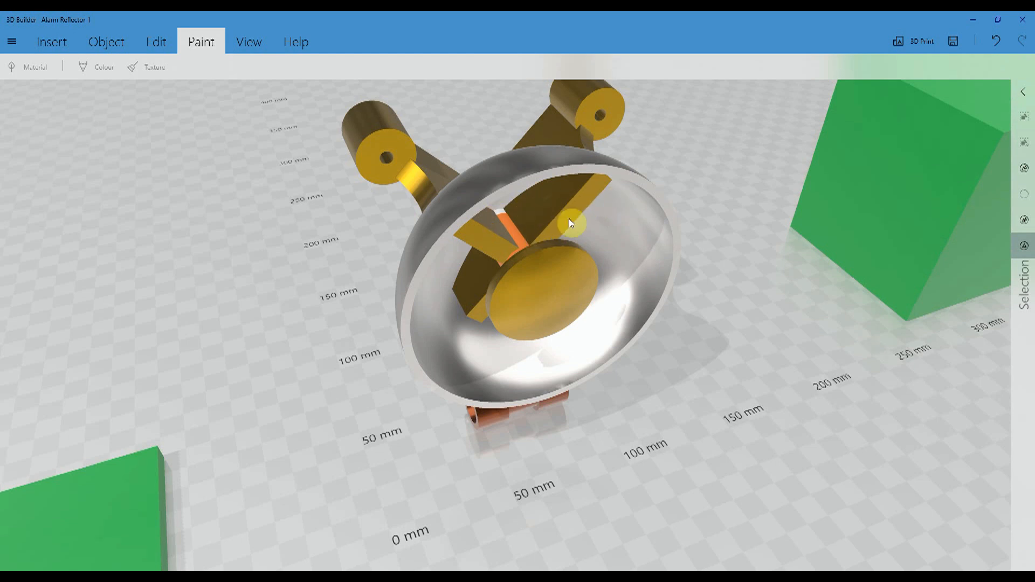
{"action": "left_click_drag", "start_coordinate": [693, 214], "coordinate": [726, 211]}
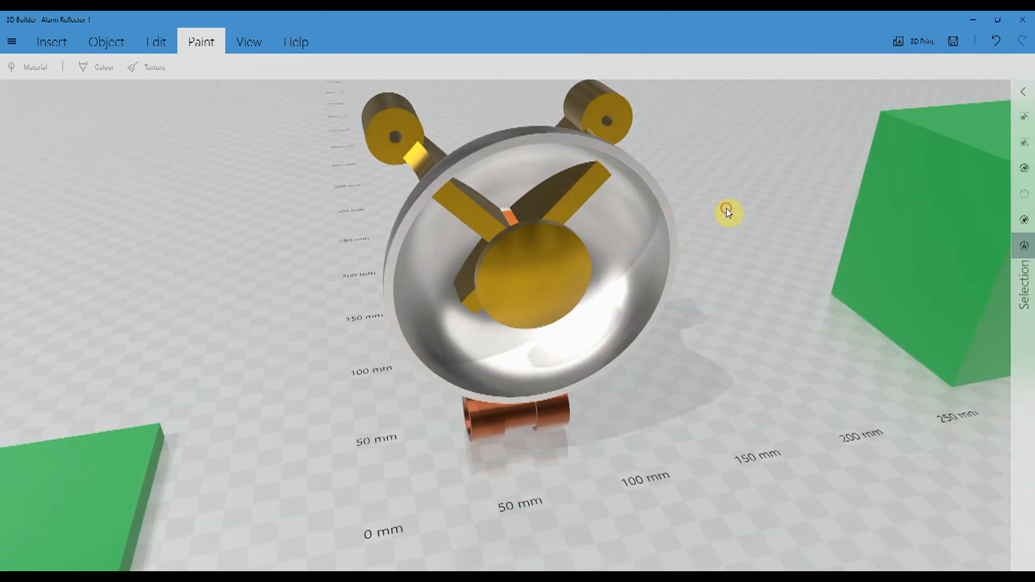
{"action": "left_click_drag", "start_coordinate": [287, 264], "coordinate": [301, 290]}
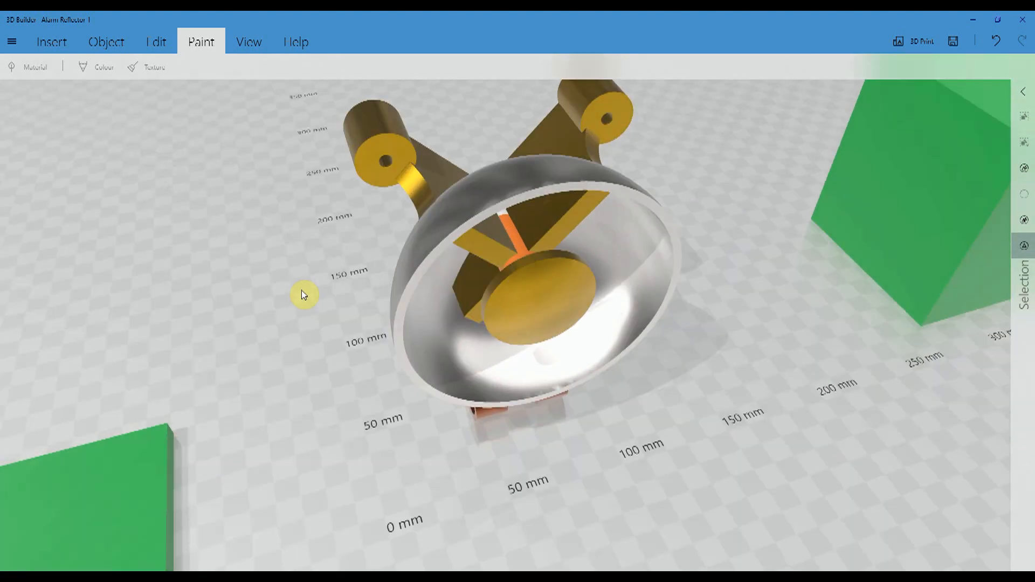
{"action": "left_click", "coordinate": [550, 183]}
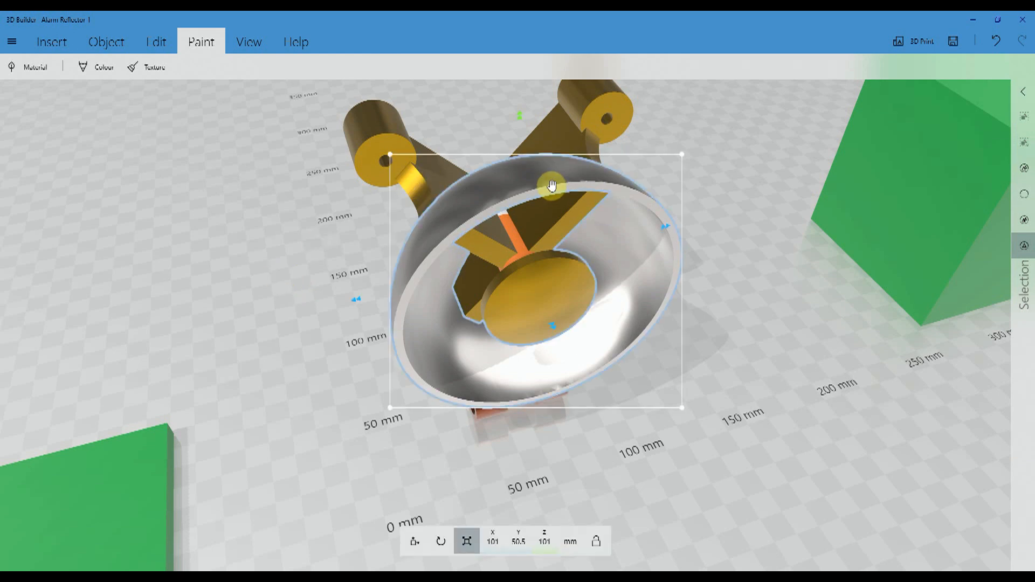
{"action": "left_click", "coordinate": [377, 124], "text": "ctrl"}
{"action": "left_click", "coordinate": [1023, 194]}
{"action": "left_click", "coordinate": [970, 202]}
{"action": "key", "text": "Delete"}
{"action": "left_click", "coordinate": [130, 500]}
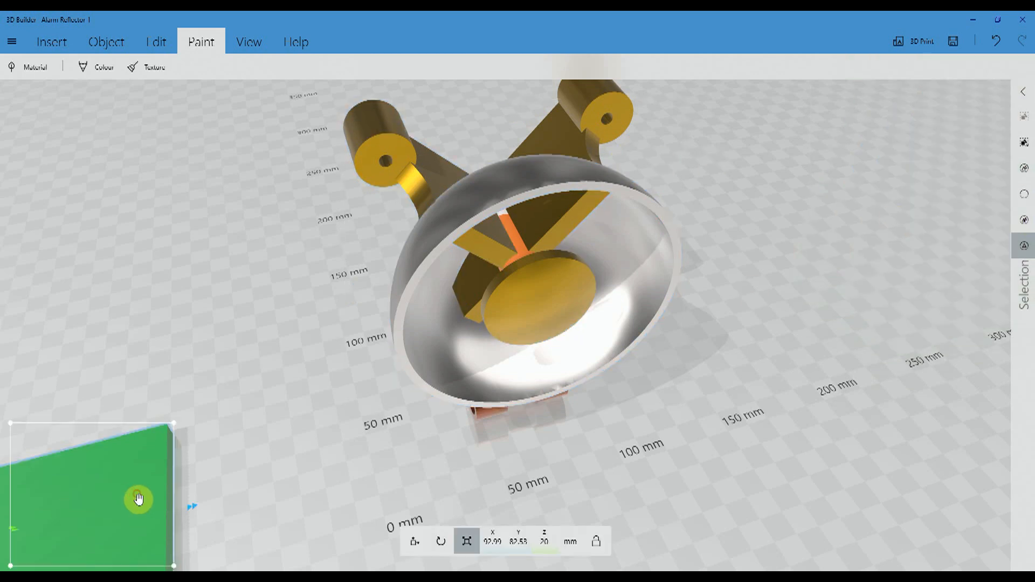
{"action": "key", "text": "Delete"}
- Duplicate the whole reflector assembly and move the copy aside to X -101.23 mm
{"action": "scroll", "coordinate": [195, 439], "scroll_direction": "down", "scroll_amount": 5}
{"action": "mouse_move", "coordinate": [171, 437]}
{"action": "left_mouse_down"}
{"action": "mouse_move", "coordinate": [412, 439]}
{"action": "mouse_move", "coordinate": [244, 430]}
{"action": "mouse_move", "coordinate": [120, 358]}
{"action": "left_mouse_up"}
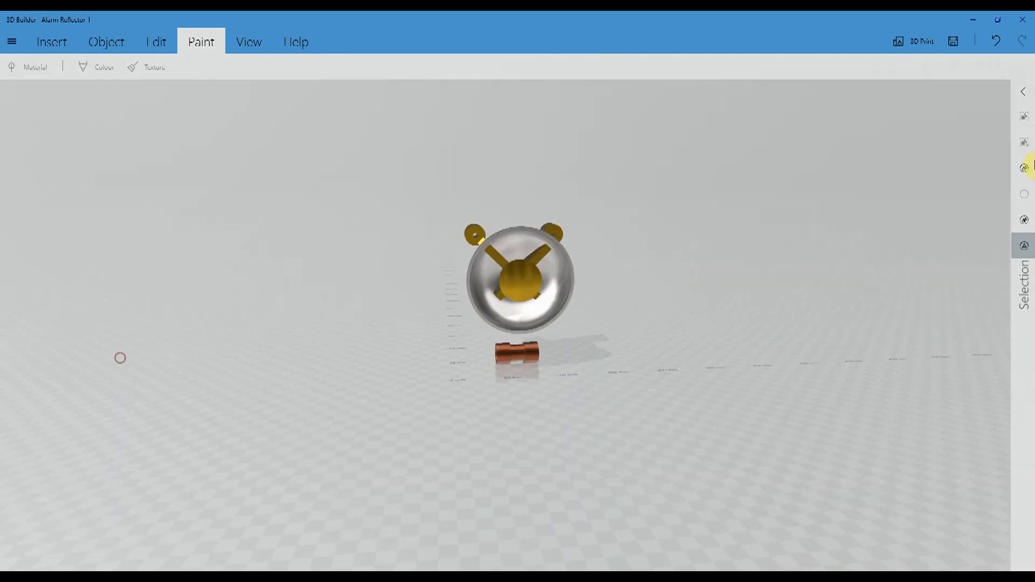
{"action": "left_click", "coordinate": [1025, 195]}
{"action": "left_click_drag", "start_coordinate": [330, 334], "coordinate": [443, 365]}
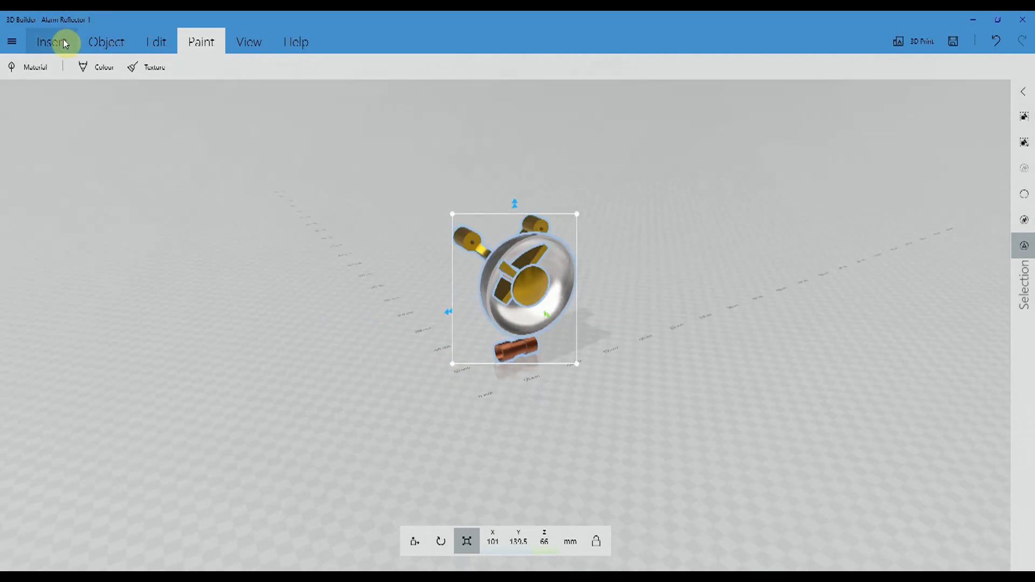
{"action": "left_click", "coordinate": [106, 42]}
{"action": "left_click", "coordinate": [29, 67]}
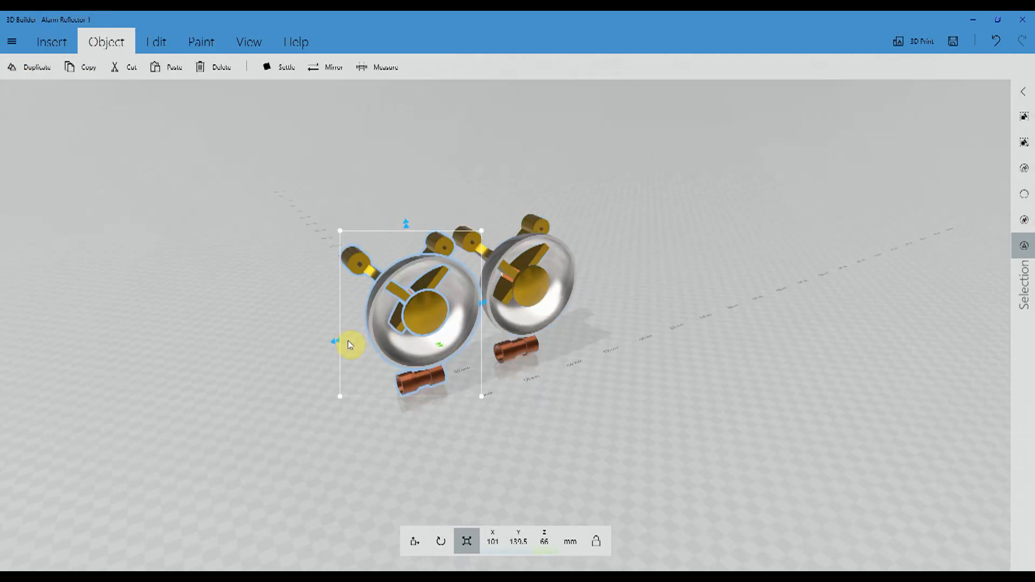
{"action": "left_click", "coordinate": [416, 548]}
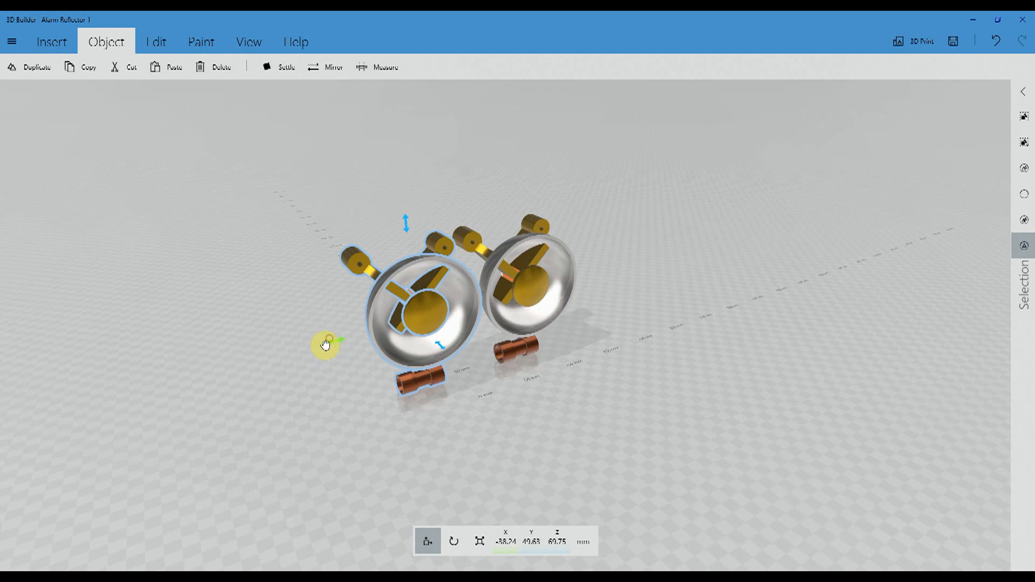
{"action": "left_click_drag", "start_coordinate": [326, 345], "coordinate": [251, 359]}
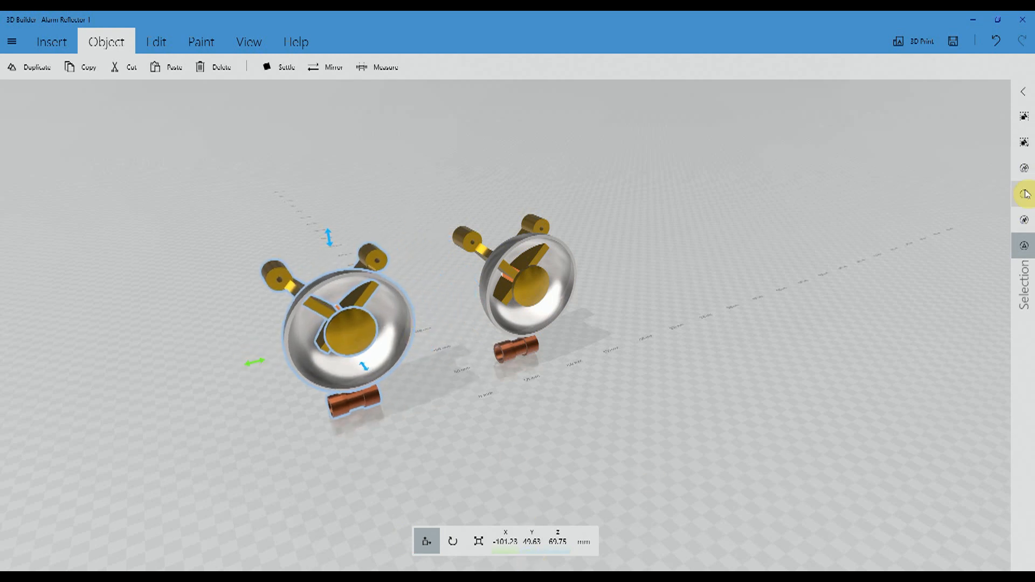
{"action": "left_click", "coordinate": [758, 243]}
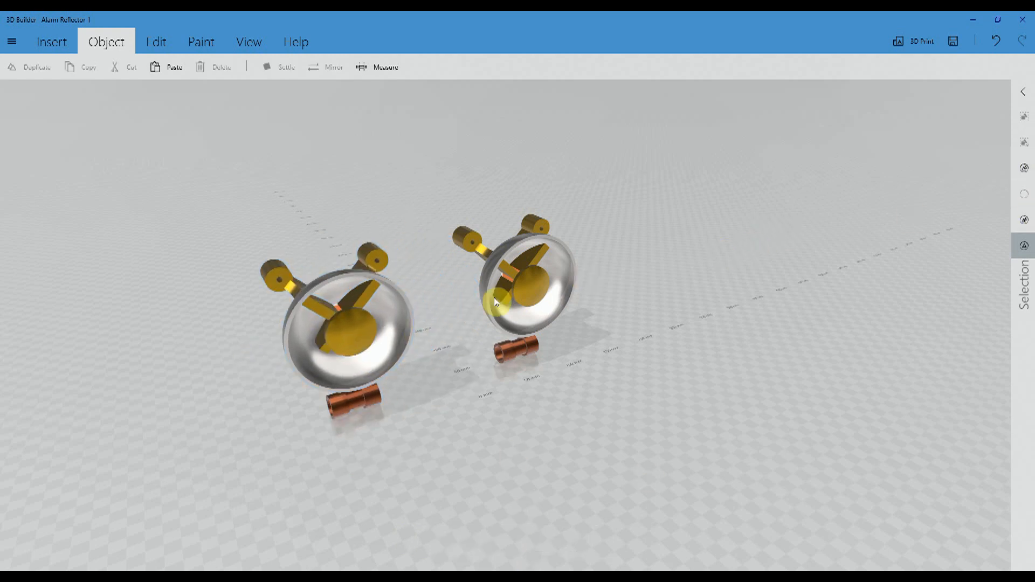
- Pull the orange and white bulb out in front of the original reflector's bowl
{"action": "left_click_drag", "start_coordinate": [732, 277], "coordinate": [624, 312]}
{"action": "left_click", "coordinate": [516, 273]}
{"action": "left_click_drag", "start_coordinate": [519, 308], "coordinate": [593, 472]}
{"action": "left_click_drag", "start_coordinate": [621, 269], "coordinate": [807, 252]}
- Subtract the original reflector's bowl from the bracket arms it overlaps
{"action": "left_click", "coordinate": [512, 263]}
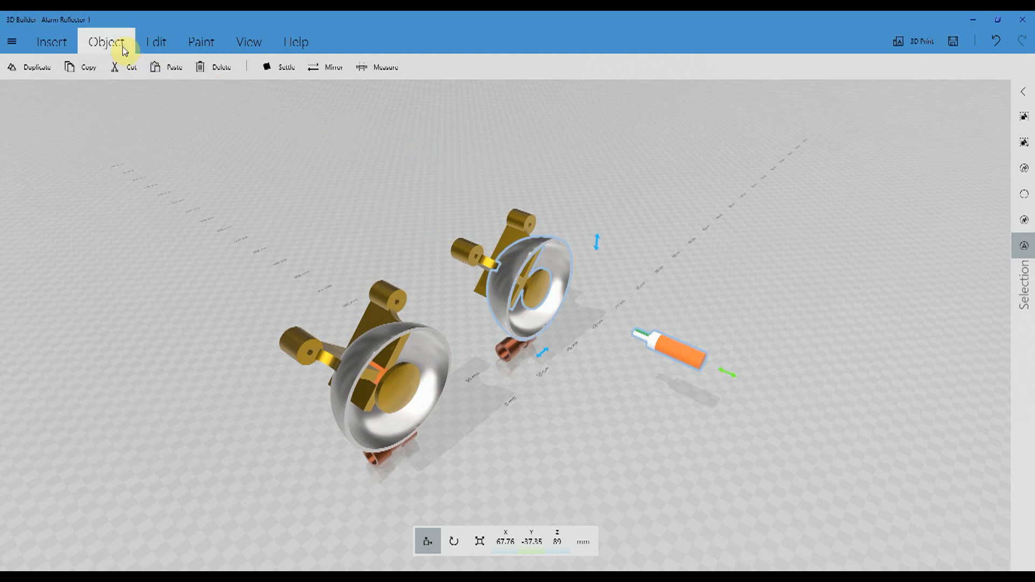
{"action": "left_click", "coordinate": [12, 41]}
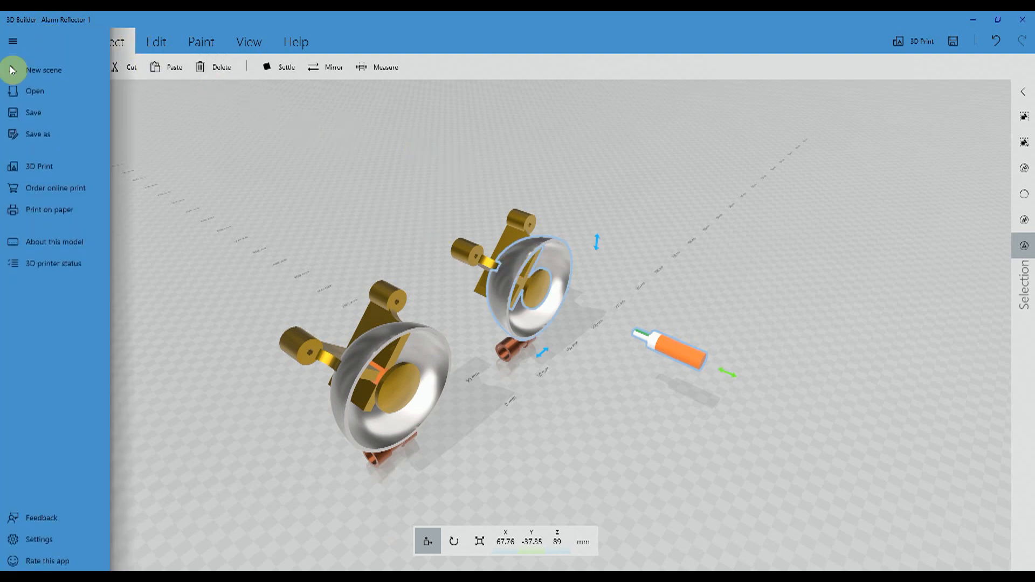
{"action": "left_click", "coordinate": [203, 130]}
{"action": "left_click", "coordinate": [405, 69]}
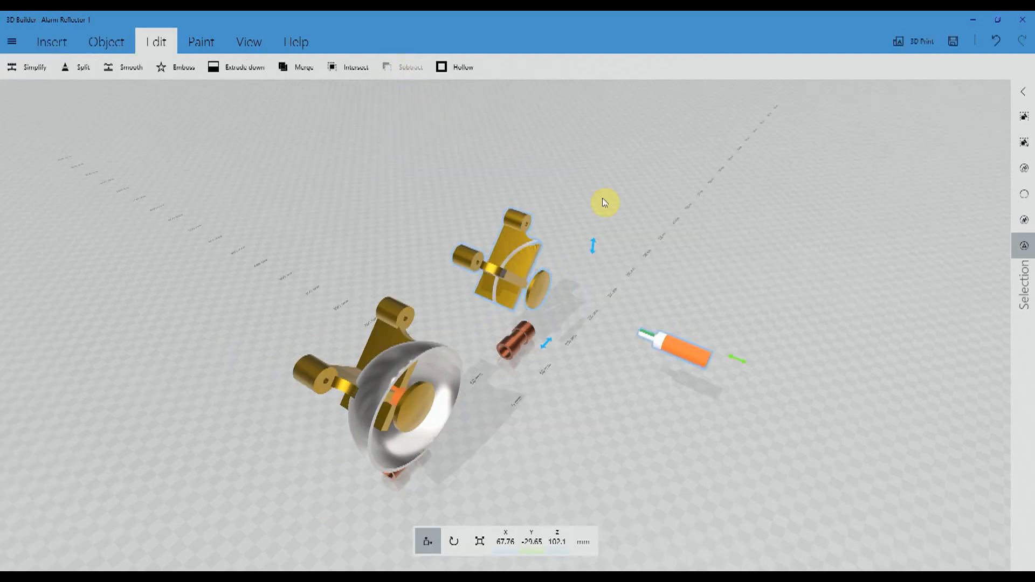
- Ungroup the cut bracket assembly into separate pieces and clear the selection
{"action": "left_click_drag", "start_coordinate": [738, 242], "coordinate": [743, 309]}
{"action": "scroll", "coordinate": [742, 308], "scroll_direction": "up", "scroll_amount": 4}
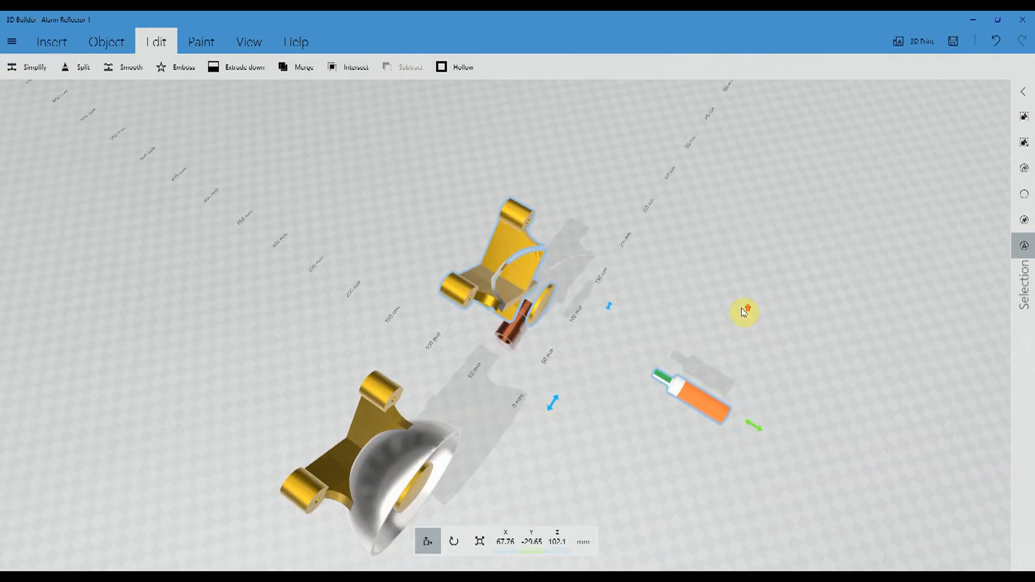
{"action": "scroll", "coordinate": [750, 318], "scroll_direction": "up", "scroll_amount": 3}
{"action": "left_click_drag", "start_coordinate": [674, 452], "coordinate": [577, 458]}
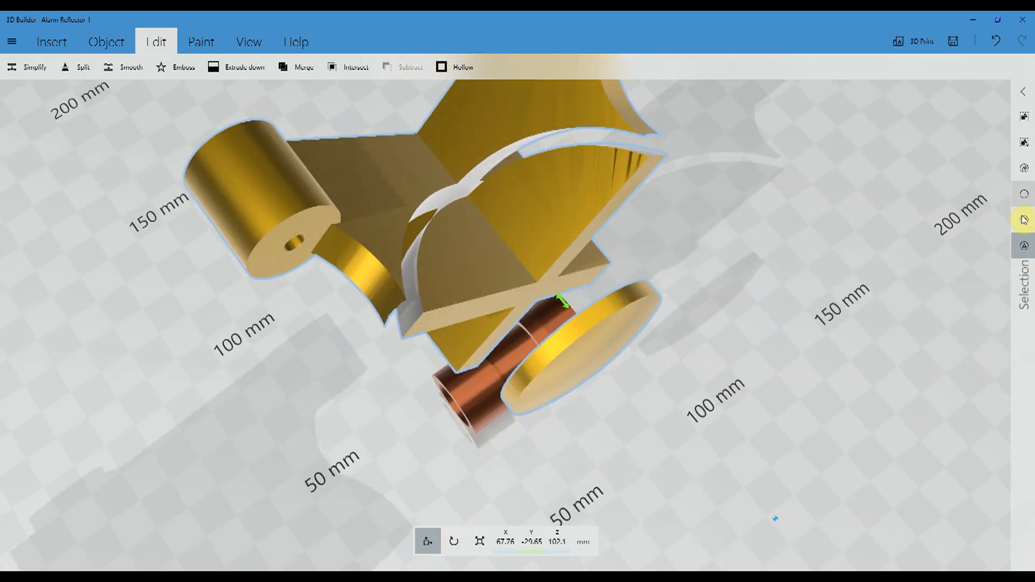
{"action": "left_click", "coordinate": [1023, 196]}
{"action": "left_click", "coordinate": [584, 166]}
{"action": "left_click", "coordinate": [1023, 142]}
{"action": "left_click", "coordinate": [952, 220]}
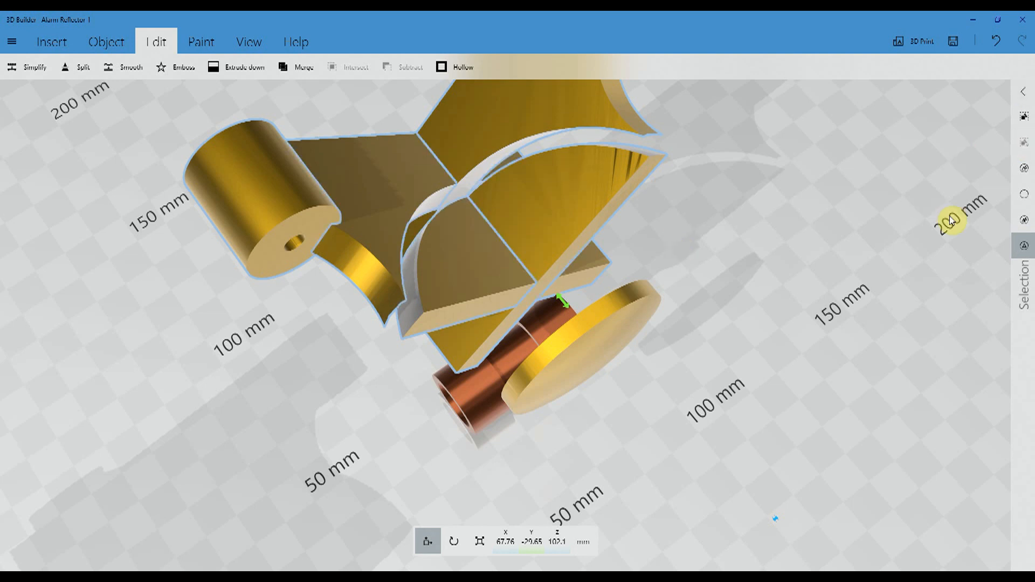
{"action": "left_click", "coordinate": [1023, 194]}
- Delete the two bracket arm pieces that lay inside the subtracted bowl
{"action": "left_click", "coordinate": [558, 187]}
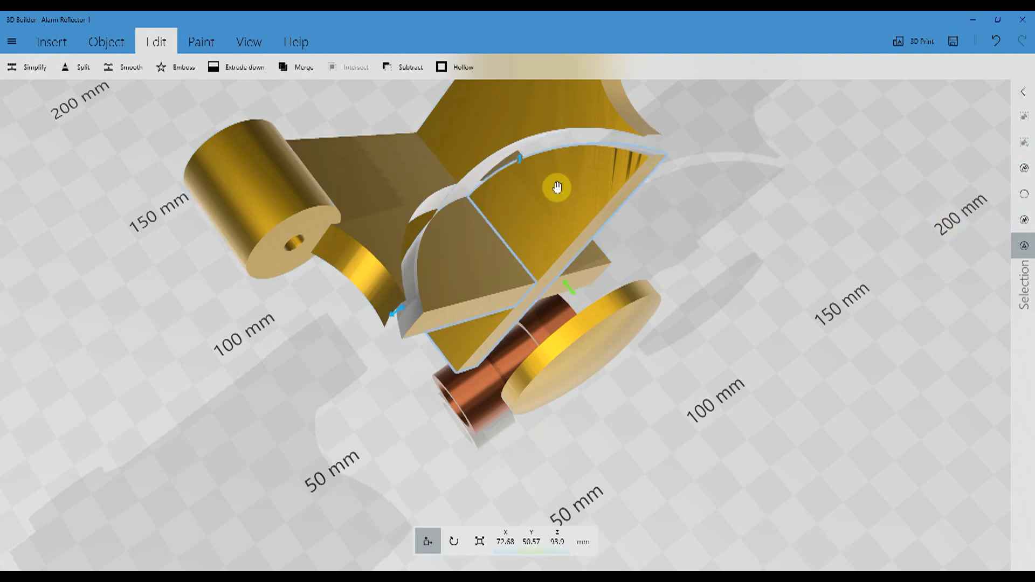
{"action": "key", "text": "Delete"}
{"action": "left_click", "coordinate": [510, 249]}
{"action": "key", "text": "Delete"}
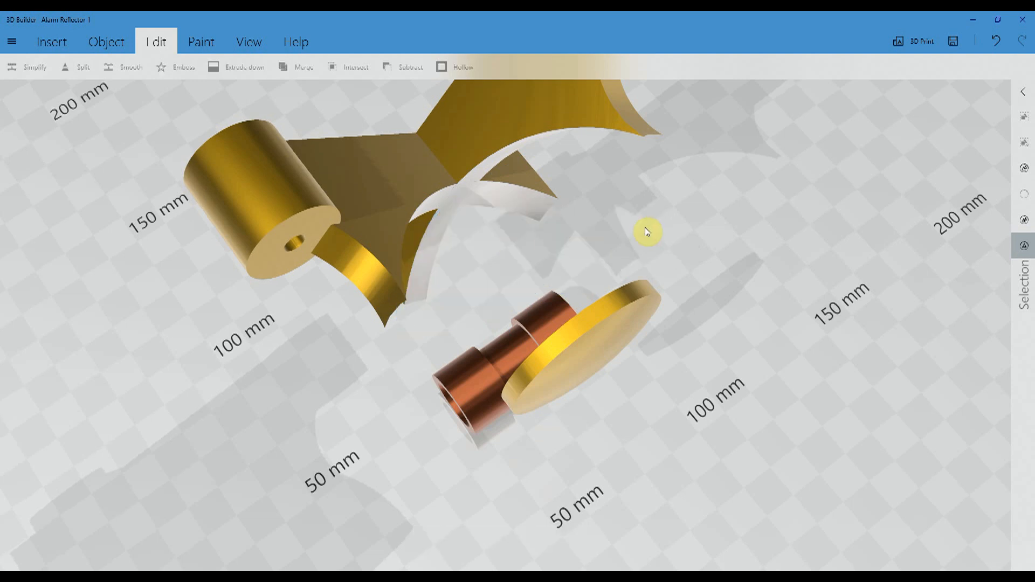
- Duplicate the copied reflector's bowl and move the duplicate onto the original's trimmed brackets, at X 69.39 mm
{"action": "left_click_drag", "start_coordinate": [449, 245], "coordinate": [482, 295]}
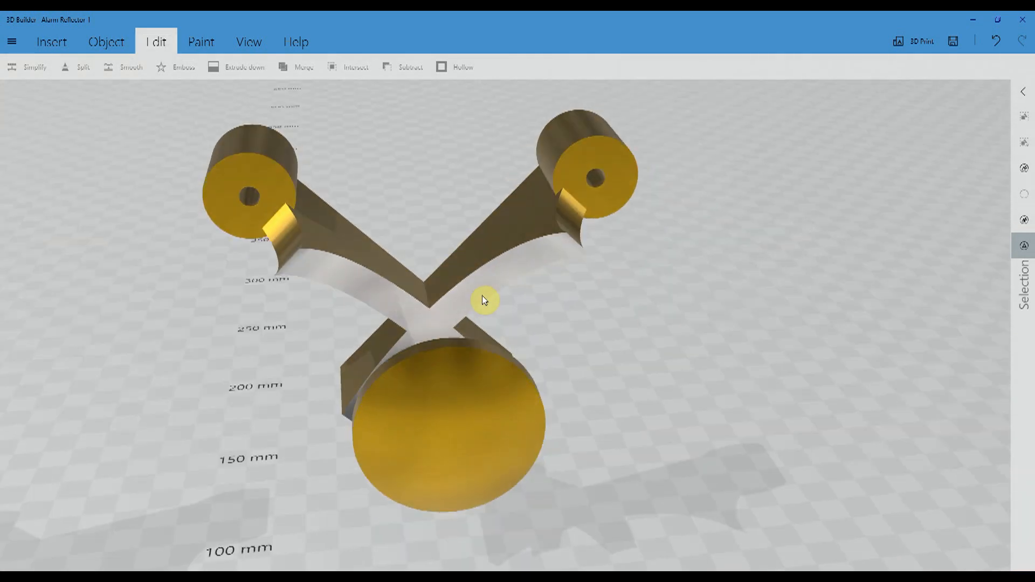
{"action": "scroll", "coordinate": [614, 284], "scroll_direction": "down", "scroll_amount": 6}
{"action": "left_click", "coordinate": [287, 343]}
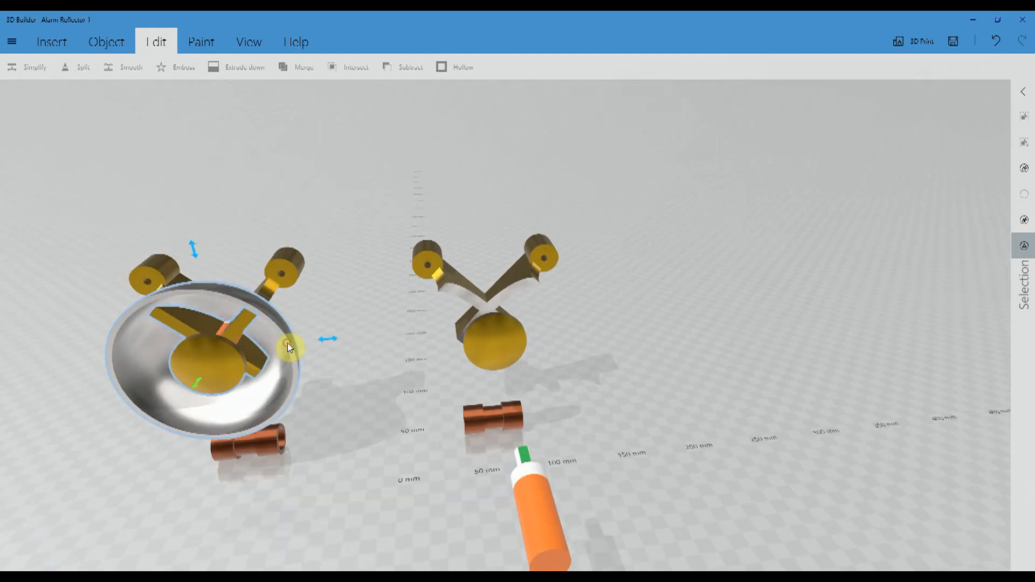
{"action": "left_click", "coordinate": [97, 41]}
{"action": "left_click", "coordinate": [44, 78]}
{"action": "left_click_drag", "start_coordinate": [143, 351], "coordinate": [588, 327]}
{"action": "left_click_drag", "start_coordinate": [652, 190], "coordinate": [630, 162]}
{"action": "left_click_drag", "start_coordinate": [586, 439], "coordinate": [689, 416]}
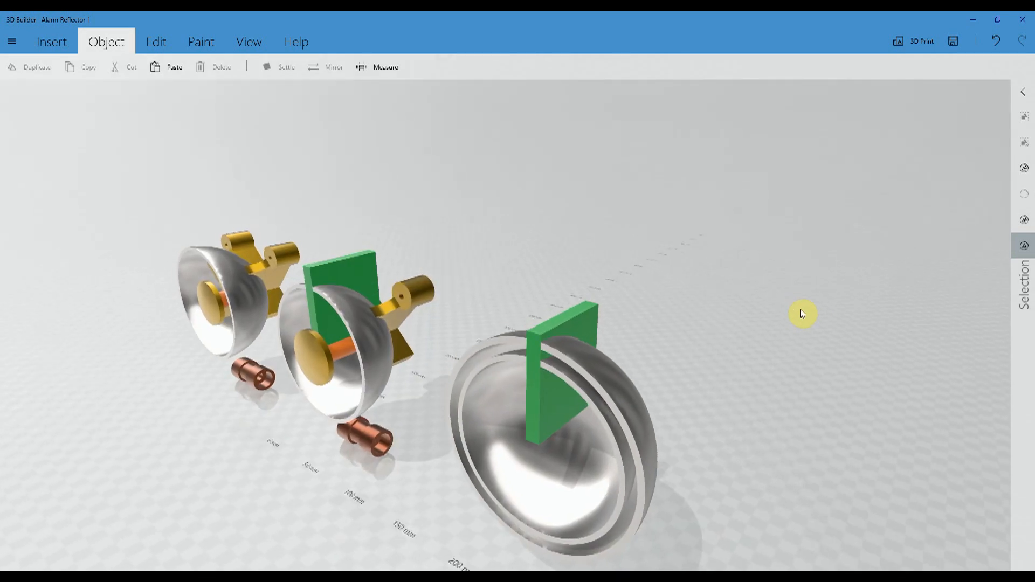
- Try to subtract only the larger outer bowl of the pair at X 250 mm from the green plate crossing it
{"action": "left_click_drag", "start_coordinate": [802, 314], "coordinate": [802, 309]}
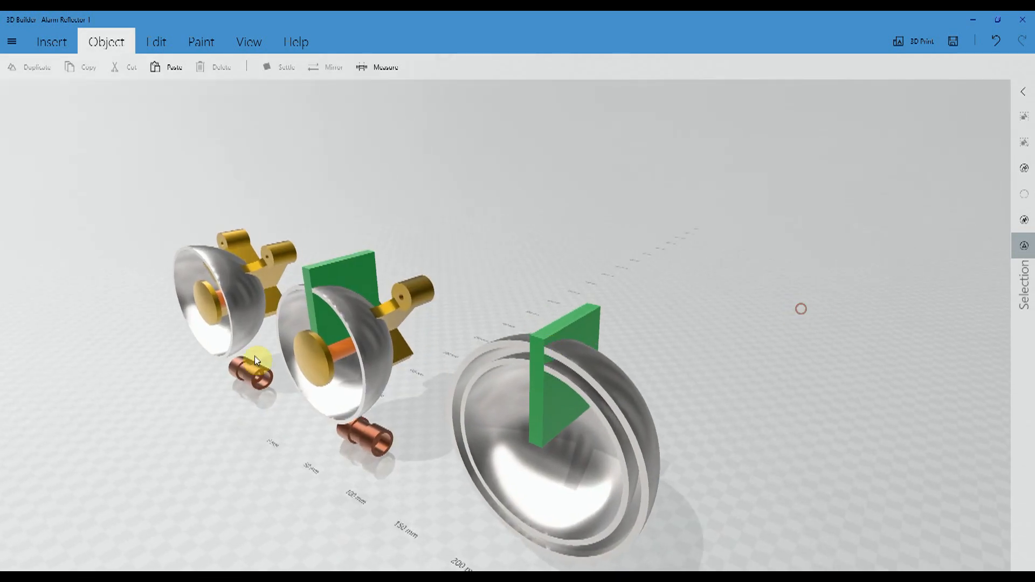
{"action": "left_click_drag", "start_coordinate": [447, 328], "coordinate": [532, 346]}
{"action": "scroll", "coordinate": [614, 418], "scroll_direction": "up", "scroll_amount": 5}
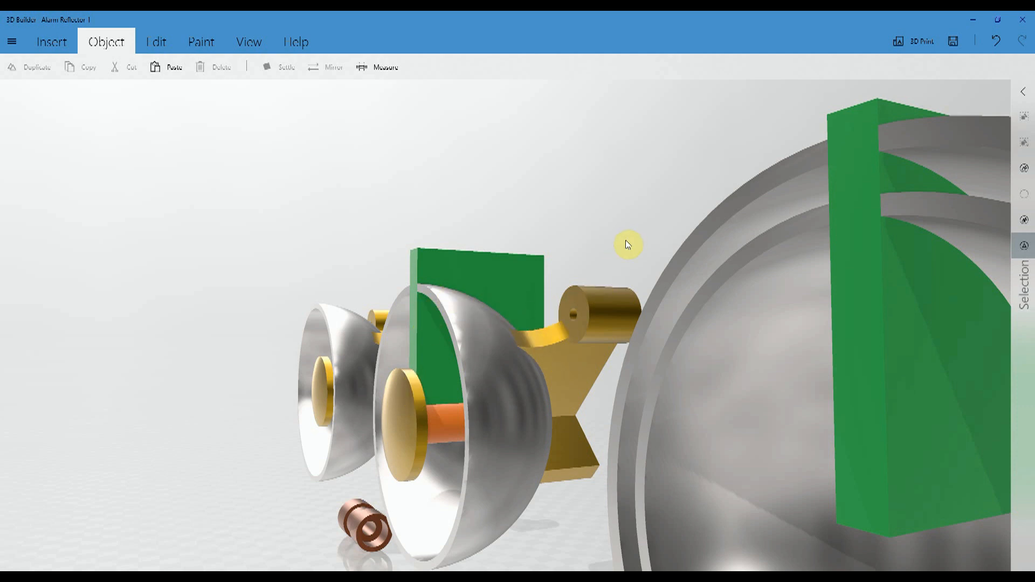
{"action": "scroll", "coordinate": [626, 269], "scroll_direction": "down", "scroll_amount": 5}
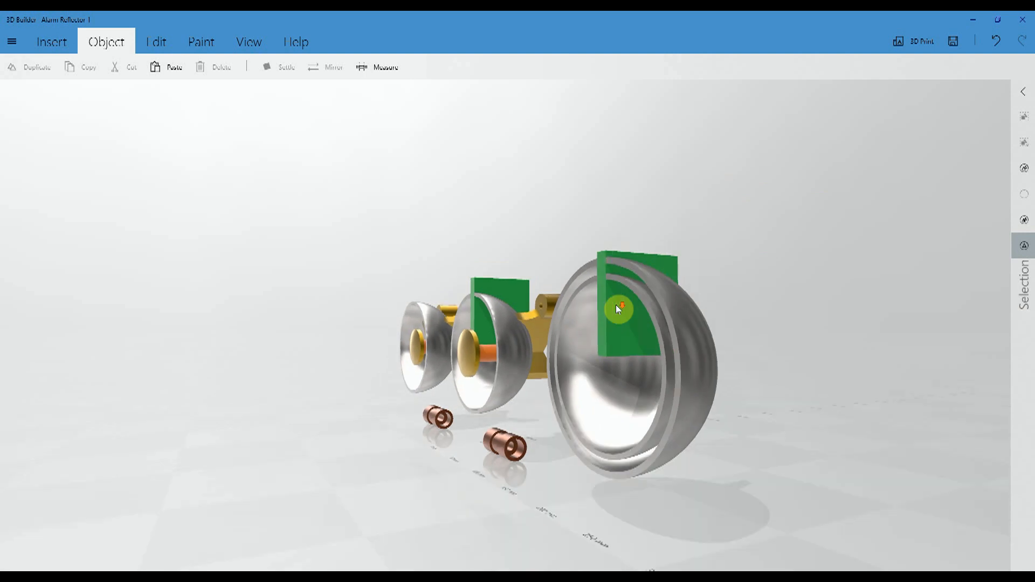
{"action": "left_click_drag", "start_coordinate": [712, 312], "coordinate": [808, 324]}
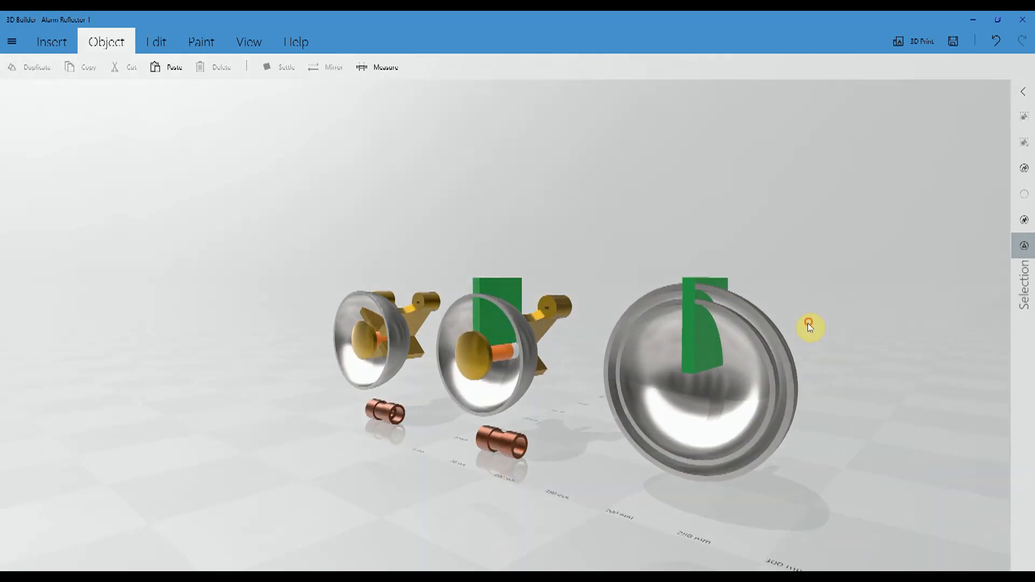
{"action": "left_click", "coordinate": [752, 332]}
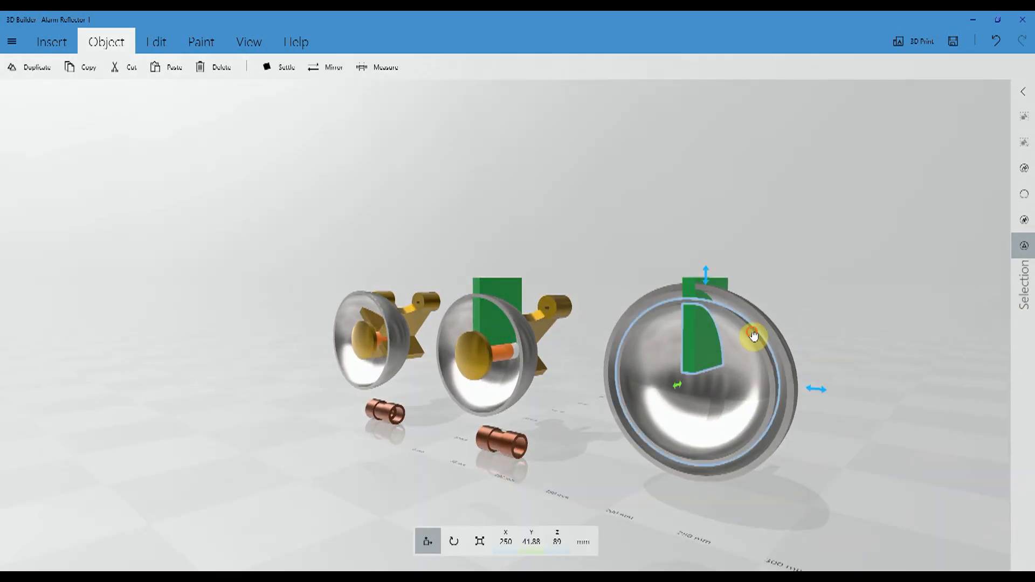
{"action": "left_click", "coordinate": [753, 334]}
{"action": "left_click", "coordinate": [753, 310]}
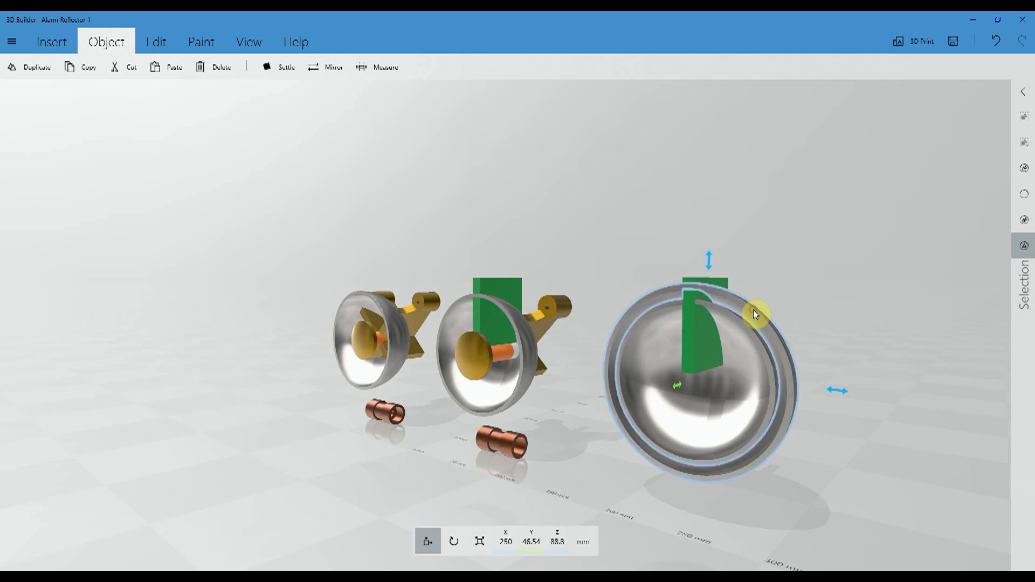
{"action": "left_click_drag", "start_coordinate": [788, 283], "coordinate": [736, 299]}
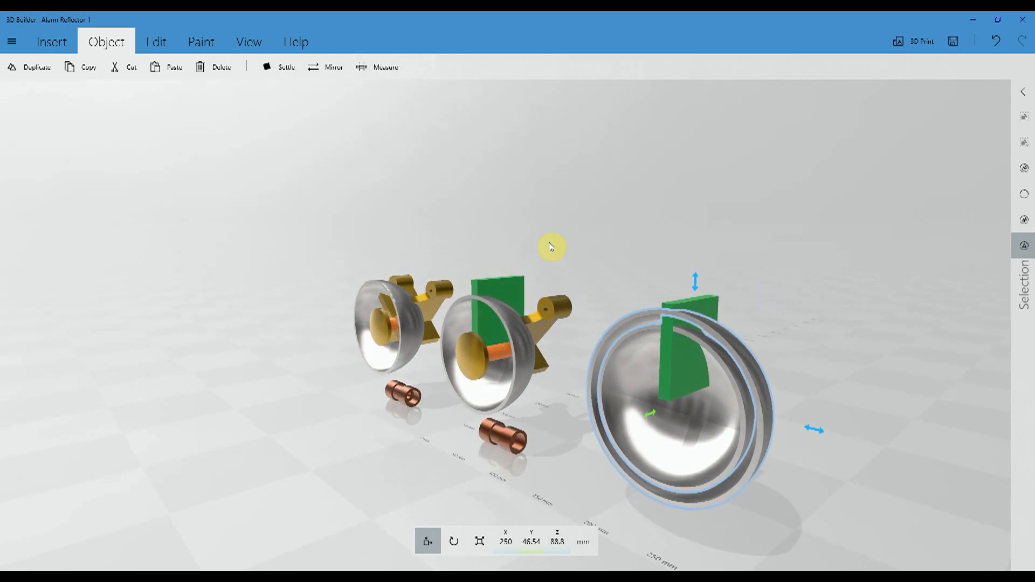
{"action": "left_click", "coordinate": [151, 47]}
{"action": "left_click", "coordinate": [400, 67]}
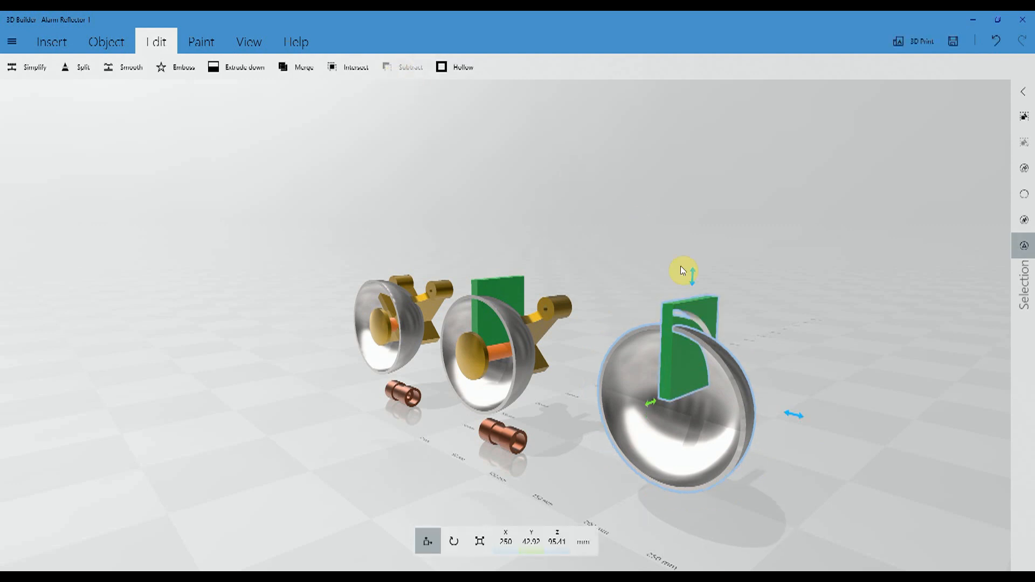
- Inspect the cut through the green plate, undo the last subtraction and clear the selection
{"action": "left_click_drag", "start_coordinate": [805, 304], "coordinate": [658, 300]}
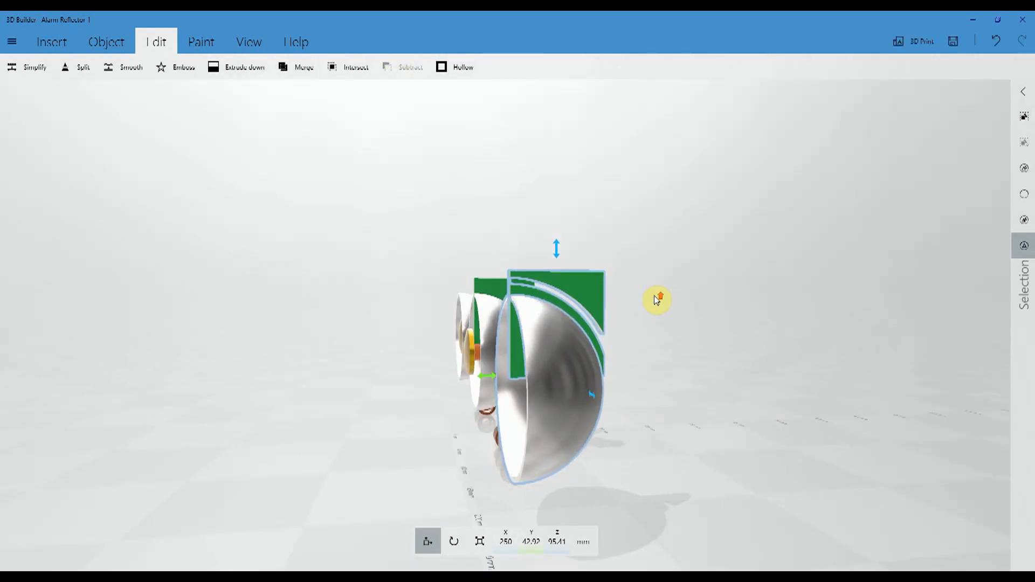
{"action": "scroll", "coordinate": [577, 283], "scroll_direction": "up", "scroll_amount": 5}
{"action": "left_click_drag", "start_coordinate": [308, 184], "coordinate": [613, 115]}
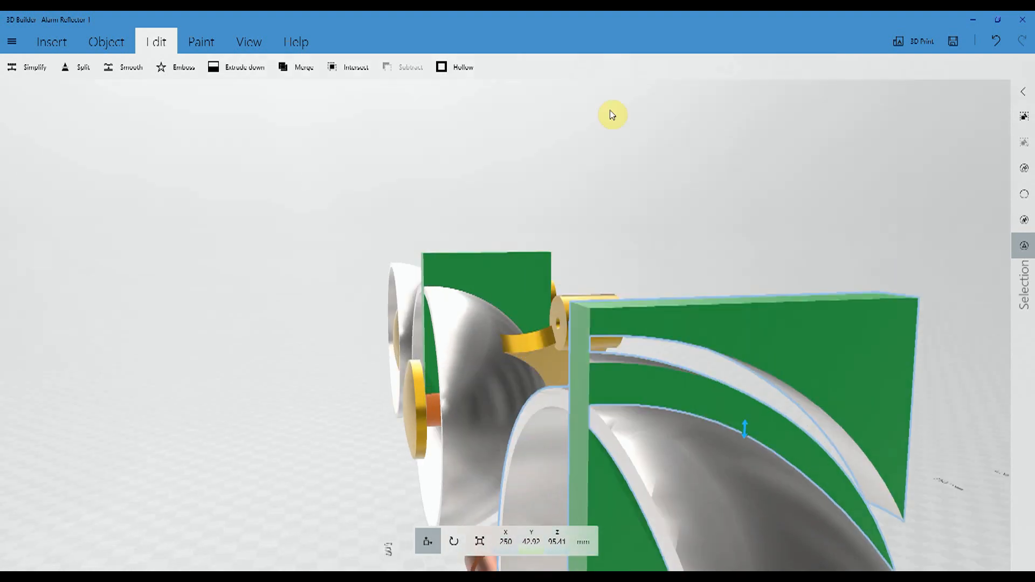
{"action": "left_click", "coordinate": [996, 46]}
{"action": "scroll", "coordinate": [614, 243], "scroll_direction": "up", "scroll_amount": 5}
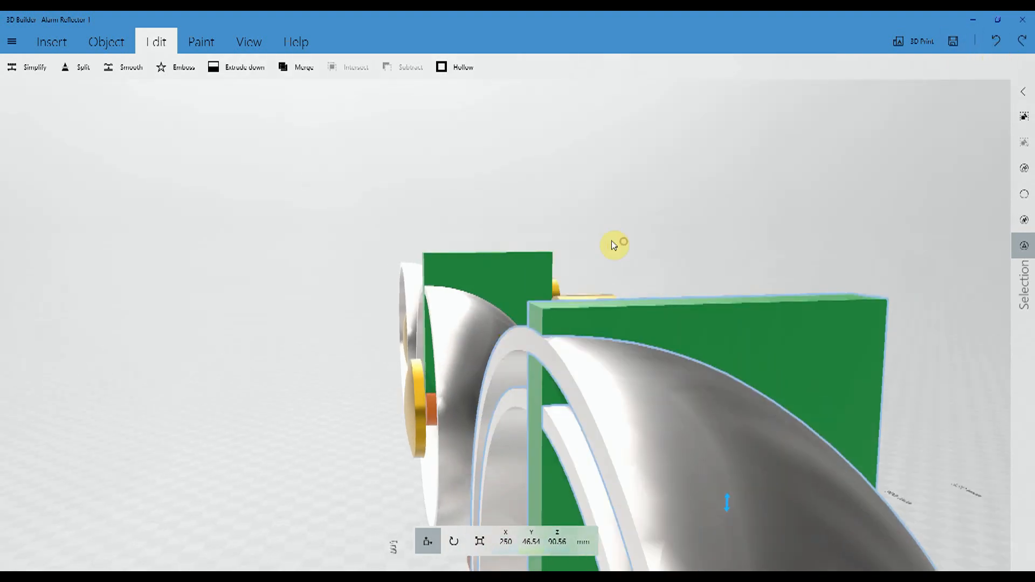
{"action": "left_click", "coordinate": [1023, 195]}
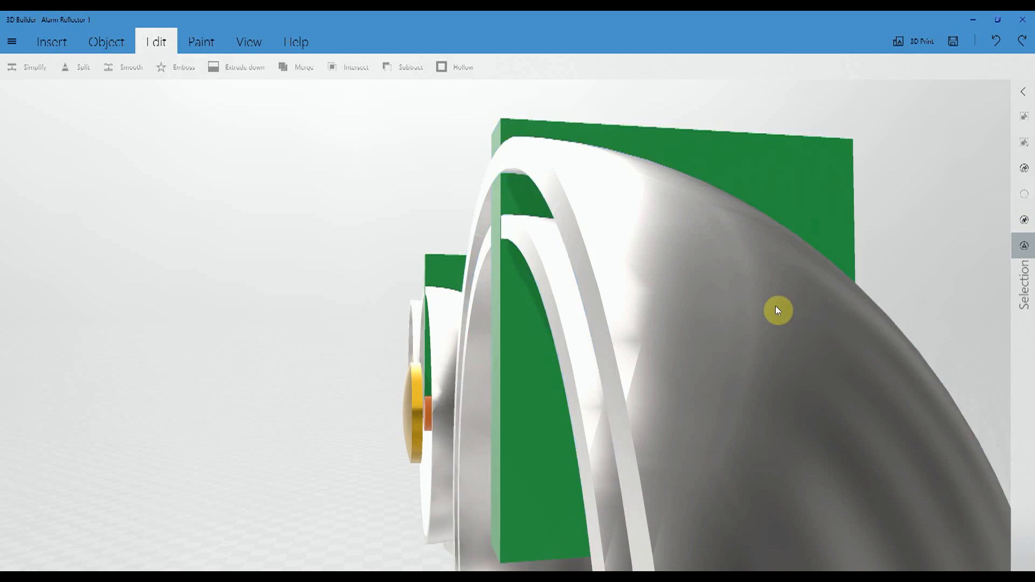
- Subtract both nested large bowls from the green plate and separate the cut plate into individual pieces
{"action": "scroll", "coordinate": [402, 294], "scroll_direction": "down", "scroll_amount": 4}
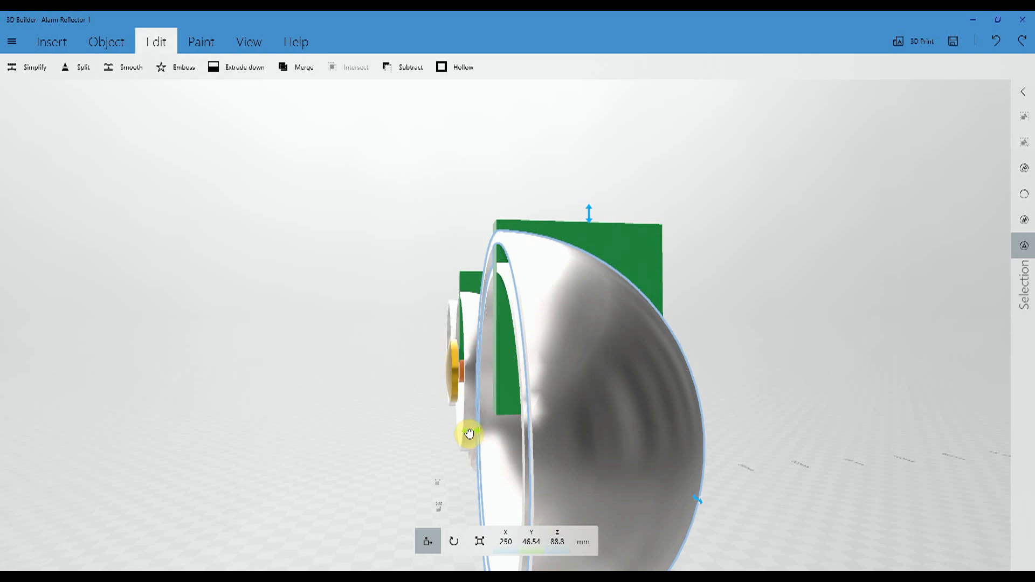
{"action": "left_click_drag", "start_coordinate": [469, 434], "coordinate": [468, 434]}
{"action": "left_click_drag", "start_coordinate": [852, 315], "coordinate": [818, 326]}
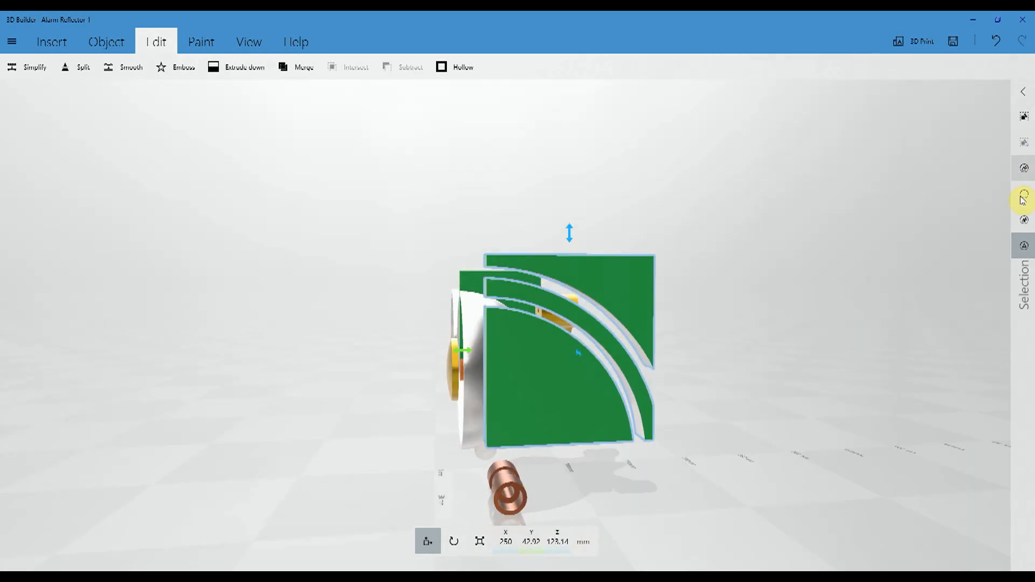
{"action": "left_click", "coordinate": [701, 244]}
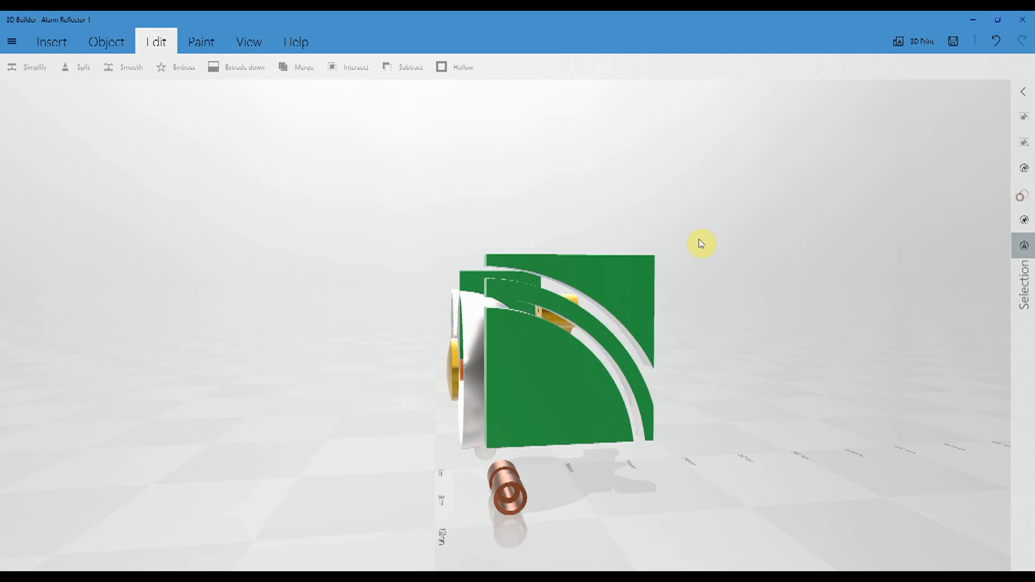
- Delete the outer corner piece and the inner quarter-round piece of the cut green plate, leaving the curved strip between them
{"action": "left_click", "coordinate": [606, 284]}
{"action": "key", "text": "Delete"}
{"action": "left_click", "coordinate": [545, 353]}
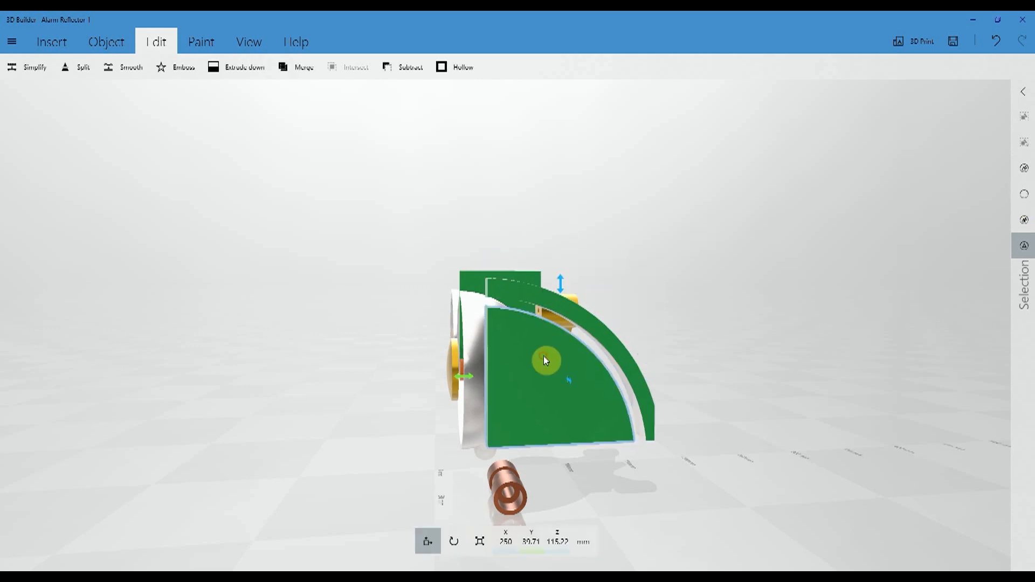
{"action": "key", "text": "Delete"}
- Check the X position of the middle reflector's bowl and set the curved green strip's X position to 67.76 mm
{"action": "left_click", "coordinate": [572, 311]}
{"action": "left_click_drag", "start_coordinate": [194, 312], "coordinate": [557, 325]}
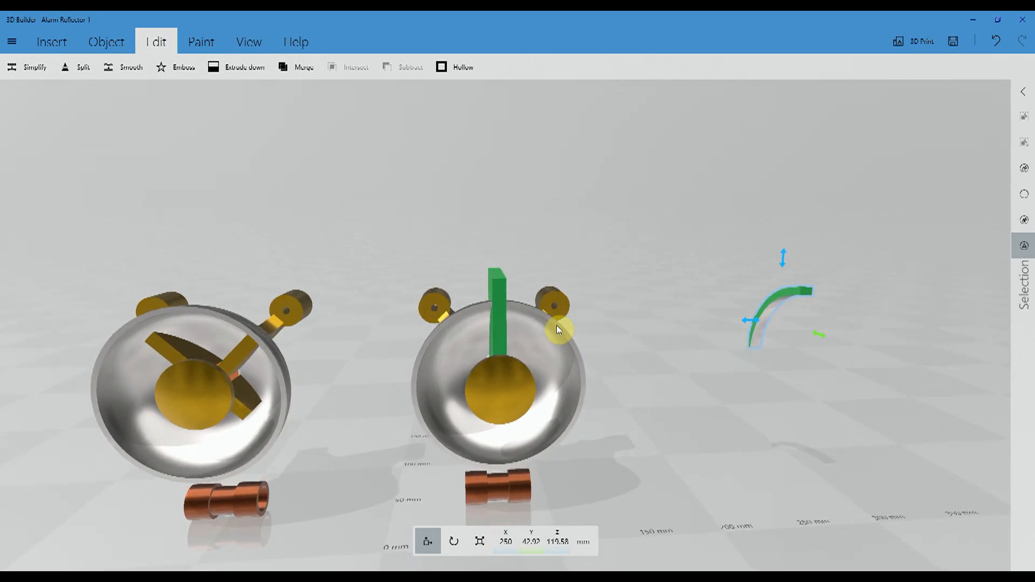
{"action": "left_click", "coordinate": [786, 294]}
{"action": "left_click_drag", "start_coordinate": [678, 356], "coordinate": [654, 356]}
{"action": "left_click", "coordinate": [516, 302]}
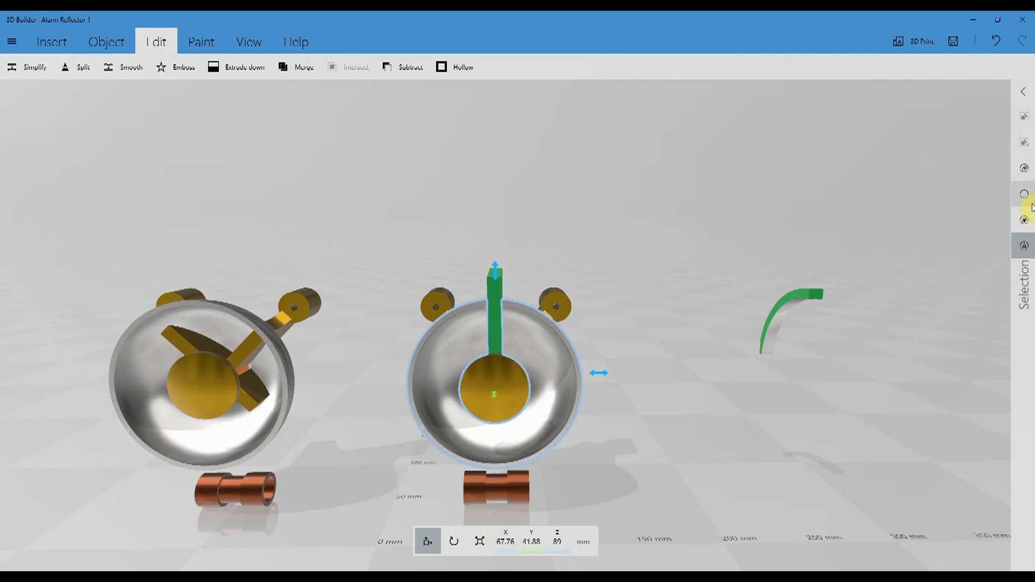
{"action": "left_click", "coordinate": [852, 284]}
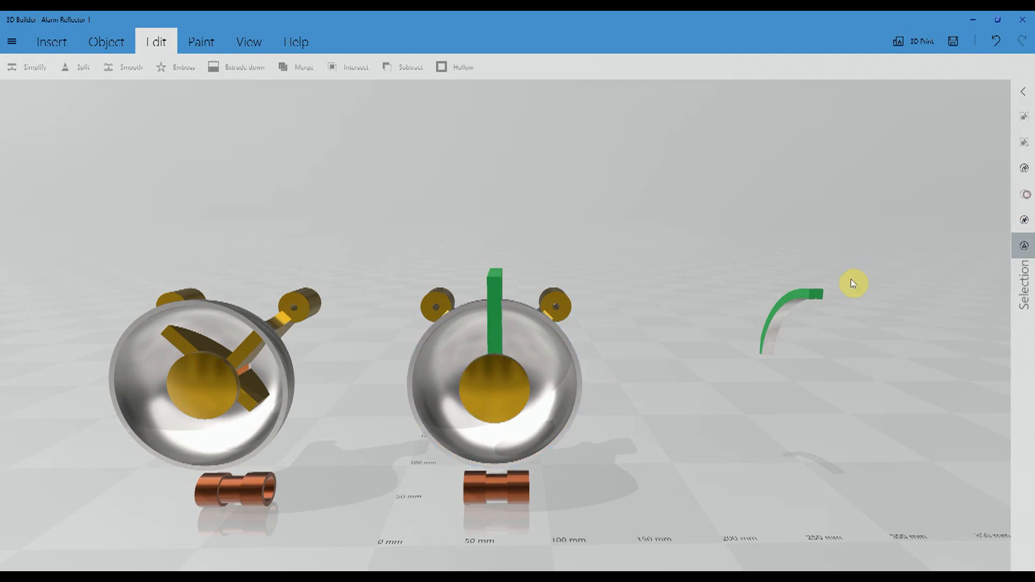
{"action": "left_click", "coordinate": [802, 302]}
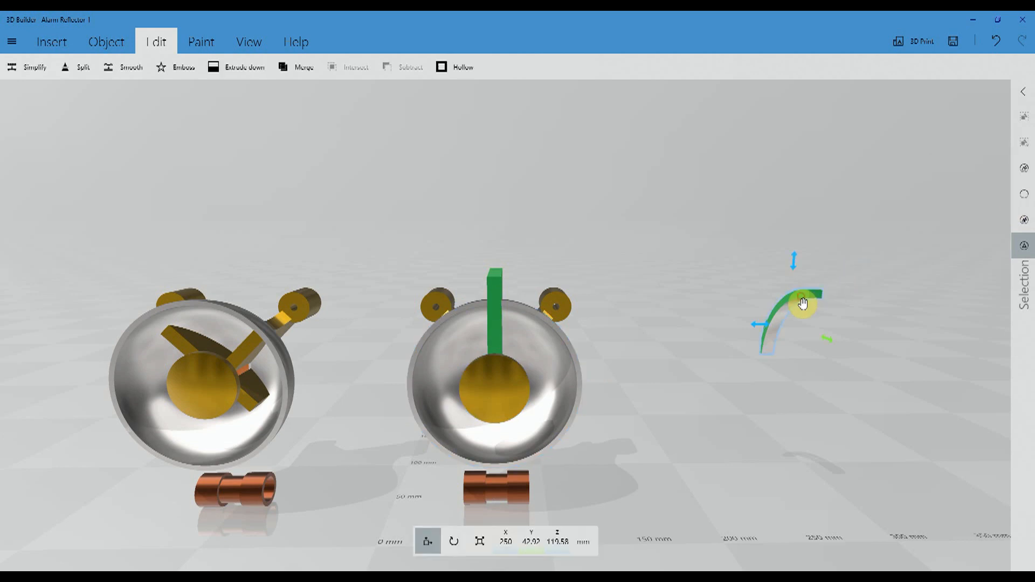
{"action": "left_click", "coordinate": [506, 541]}
{"action": "type", "text": "67.7"}
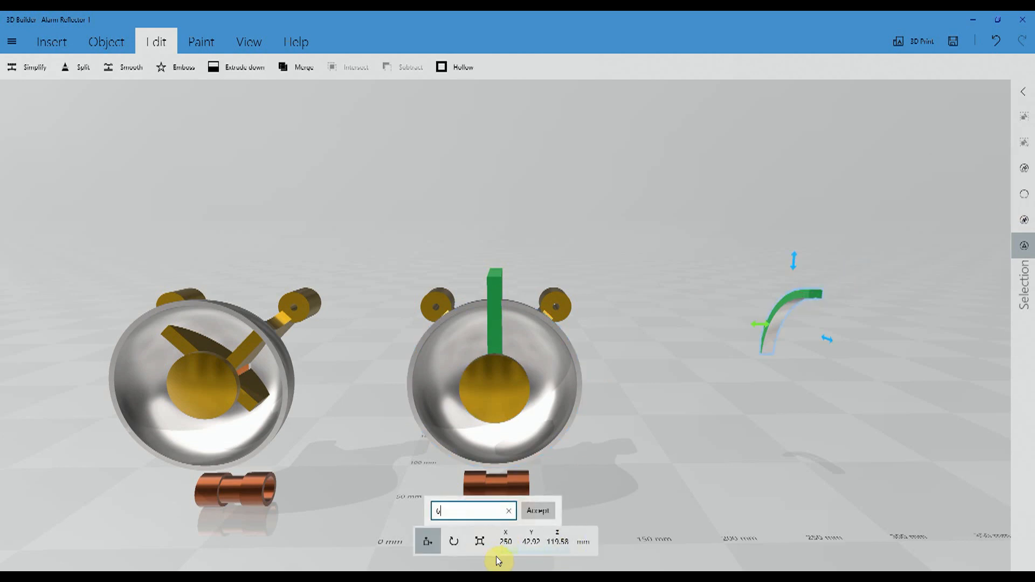
{"action": "type", "text": "6"}
{"action": "left_click", "coordinate": [538, 511]}
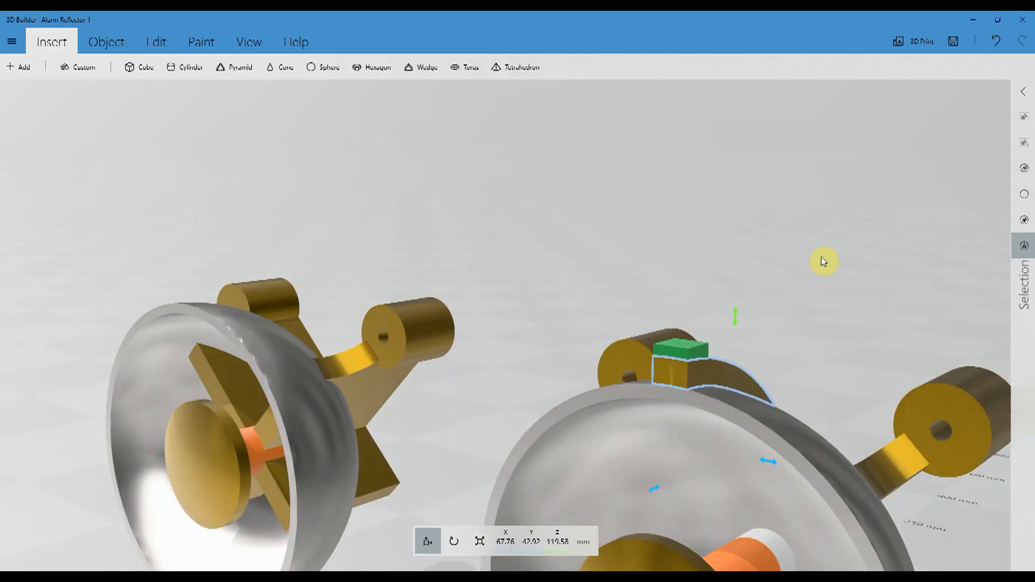
- Check how the green 8 mm cube sits on the front end of the curved gold arm above the bowl
{"action": "left_click_drag", "start_coordinate": [821, 258], "coordinate": [744, 250]}
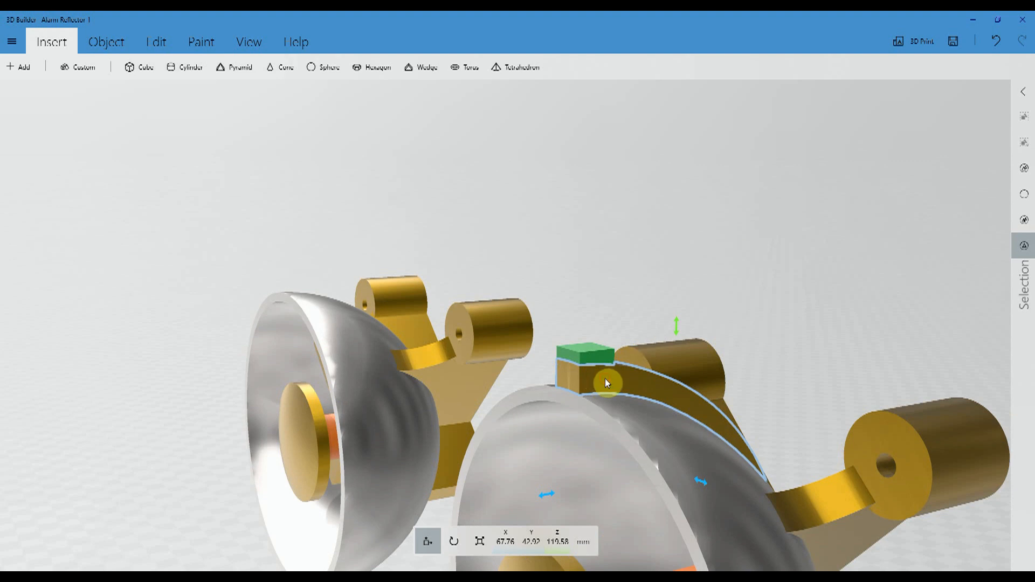
{"action": "left_click_drag", "start_coordinate": [588, 356], "coordinate": [592, 362]}
{"action": "left_click", "coordinate": [613, 377]}
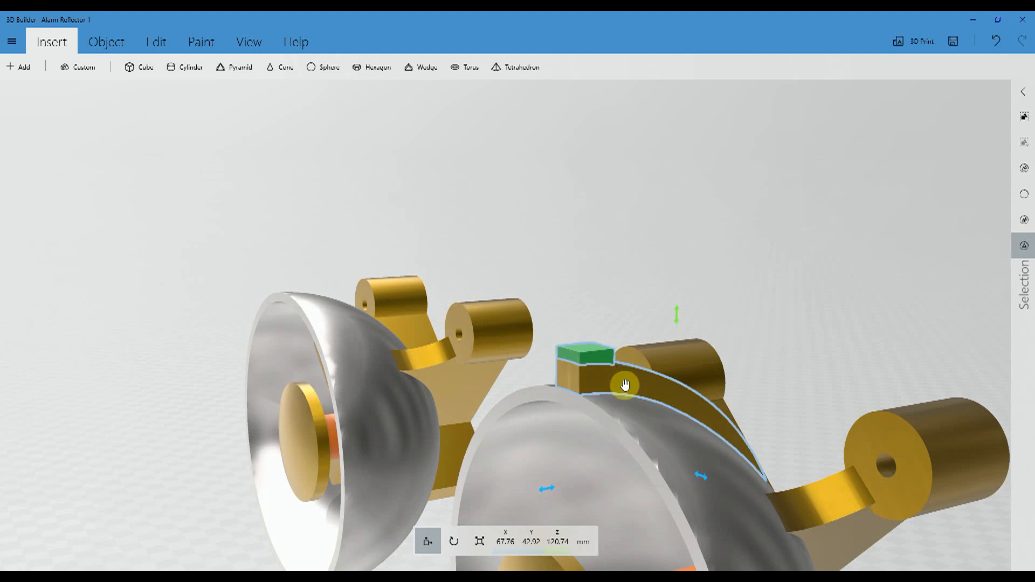
{"action": "left_click", "coordinate": [1024, 197]}
{"action": "left_click_drag", "start_coordinate": [716, 245], "coordinate": [516, 224]}
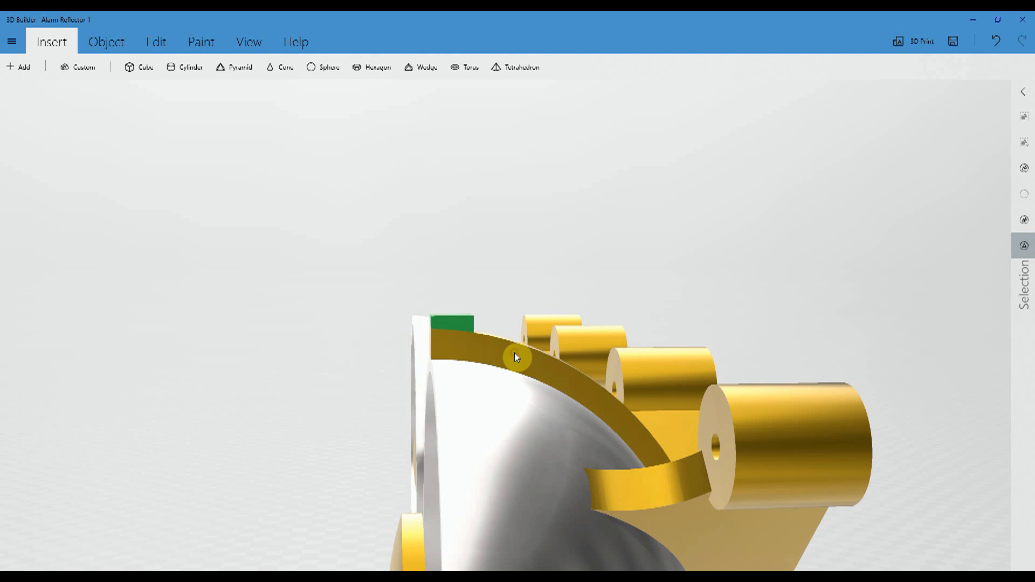
- Duplicate the curved gold arm and move the duplicate back onto the original at X 67.76 mm
{"action": "left_click", "coordinate": [516, 356]}
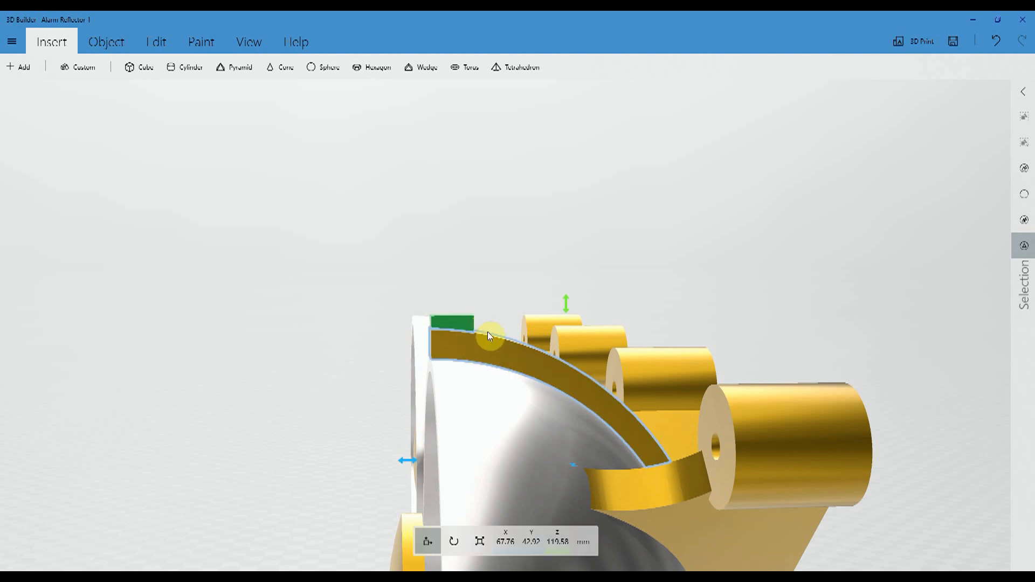
{"action": "scroll", "coordinate": [339, 270], "scroll_direction": "up", "scroll_amount": 4}
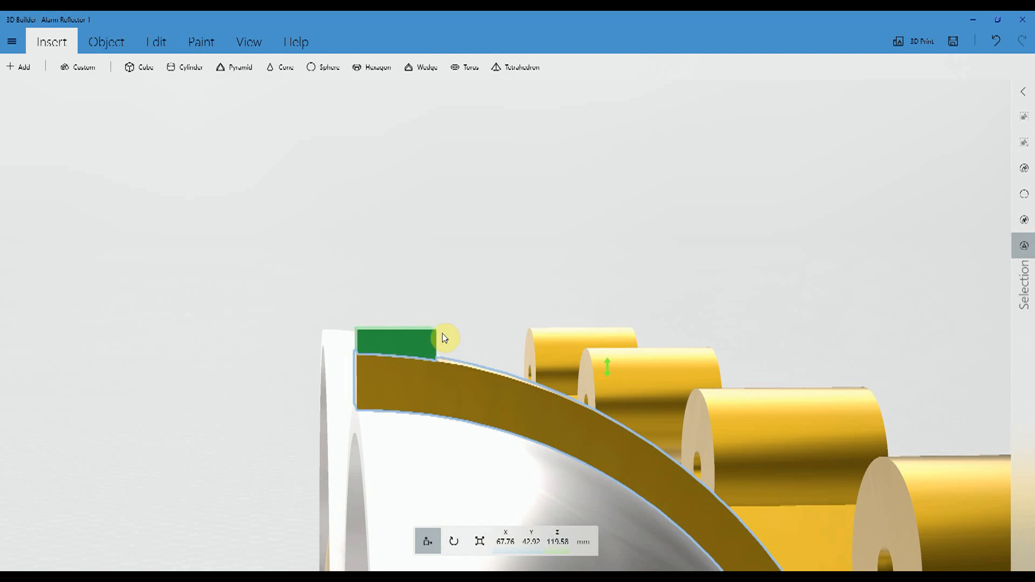
{"action": "left_click_drag", "start_coordinate": [428, 295], "coordinate": [695, 317]}
{"action": "scroll", "coordinate": [693, 313], "scroll_direction": "down", "scroll_amount": 5}
{"action": "left_click_drag", "start_coordinate": [502, 332], "coordinate": [565, 334]}
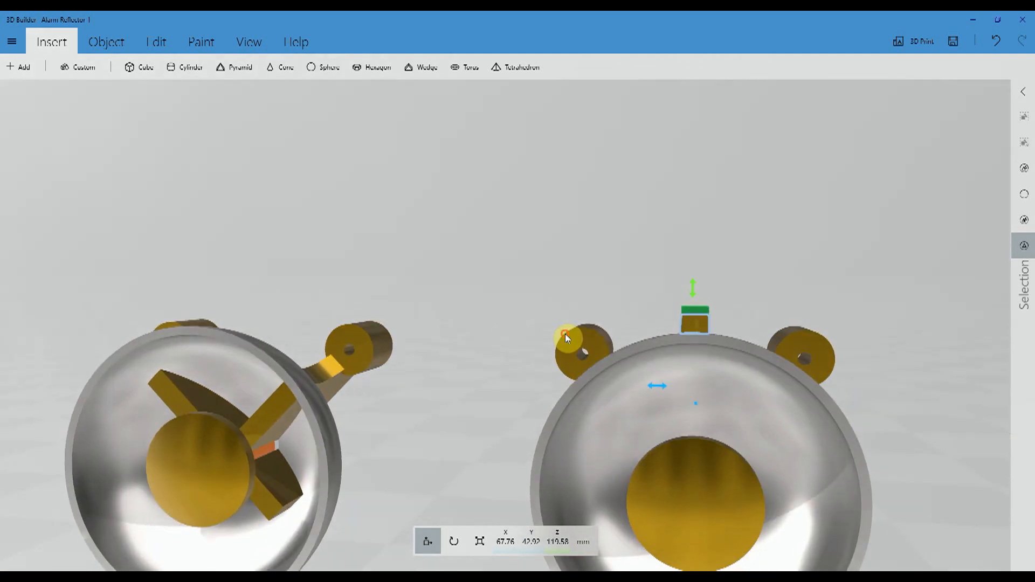
{"action": "left_click", "coordinate": [119, 43]}
{"action": "left_click", "coordinate": [27, 67]}
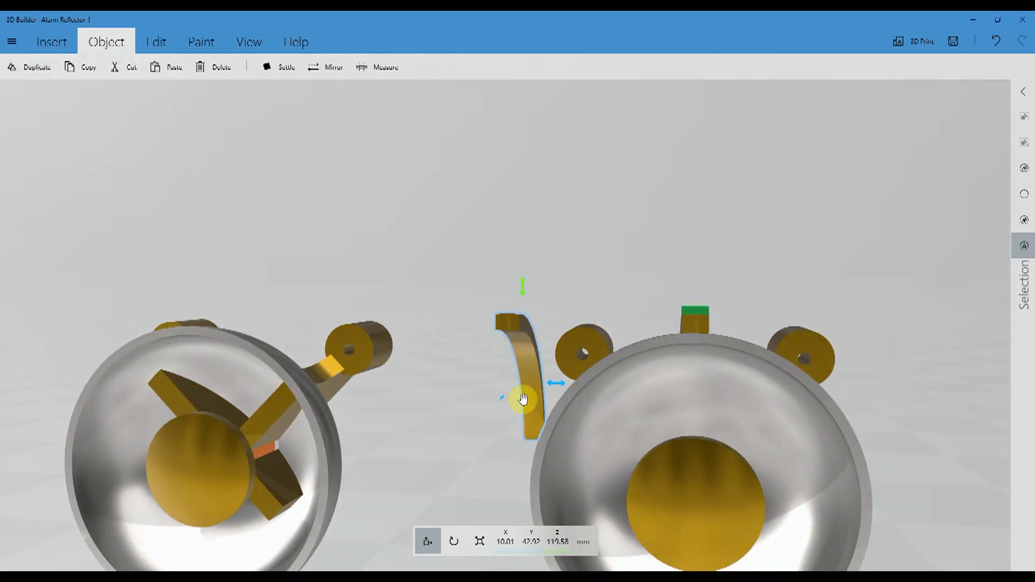
{"action": "left_click_drag", "start_coordinate": [560, 382], "coordinate": [727, 382]}
{"action": "left_click_drag", "start_coordinate": [805, 265], "coordinate": [467, 271]}
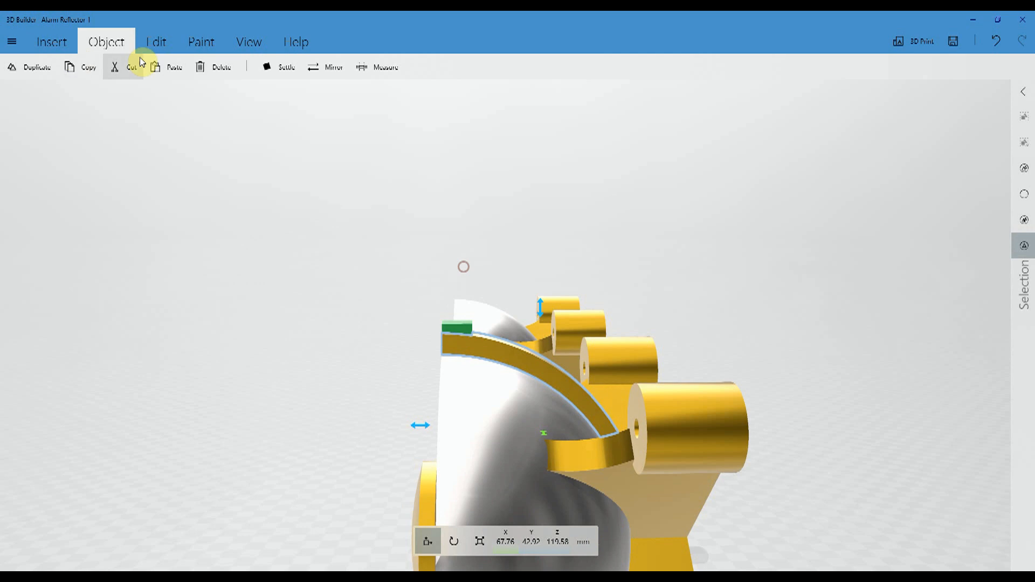
- Stretch the duplicate arm upward to about 53.7 mm in Z with proportions unlocked, then clear the selection
{"action": "left_click", "coordinate": [479, 543]}
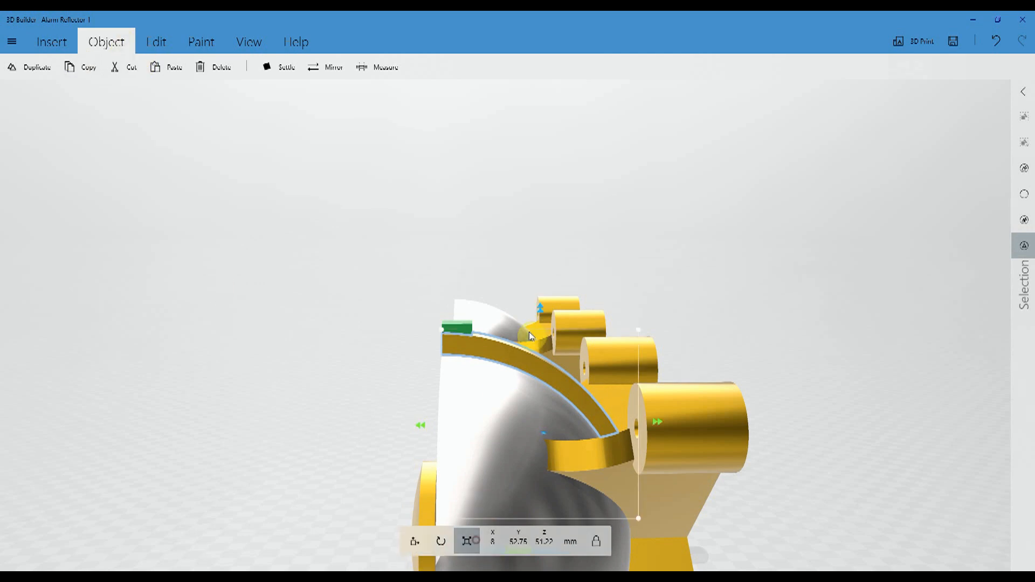
{"action": "scroll", "coordinate": [452, 387], "scroll_direction": "up", "scroll_amount": 3}
{"action": "scroll", "coordinate": [453, 388], "scroll_direction": "up", "scroll_amount": 2}
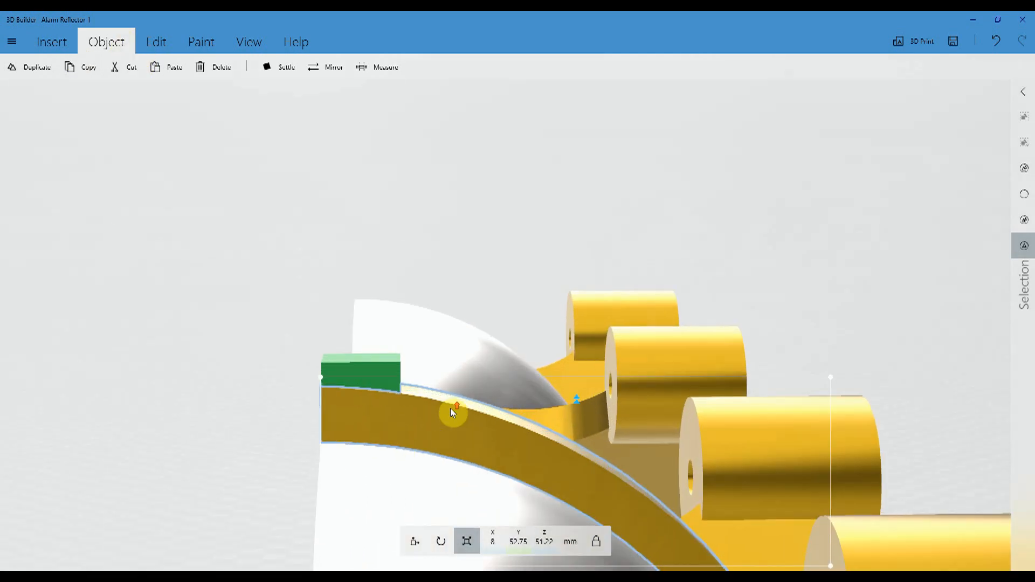
{"action": "left_click_drag", "start_coordinate": [579, 399], "coordinate": [576, 387]}
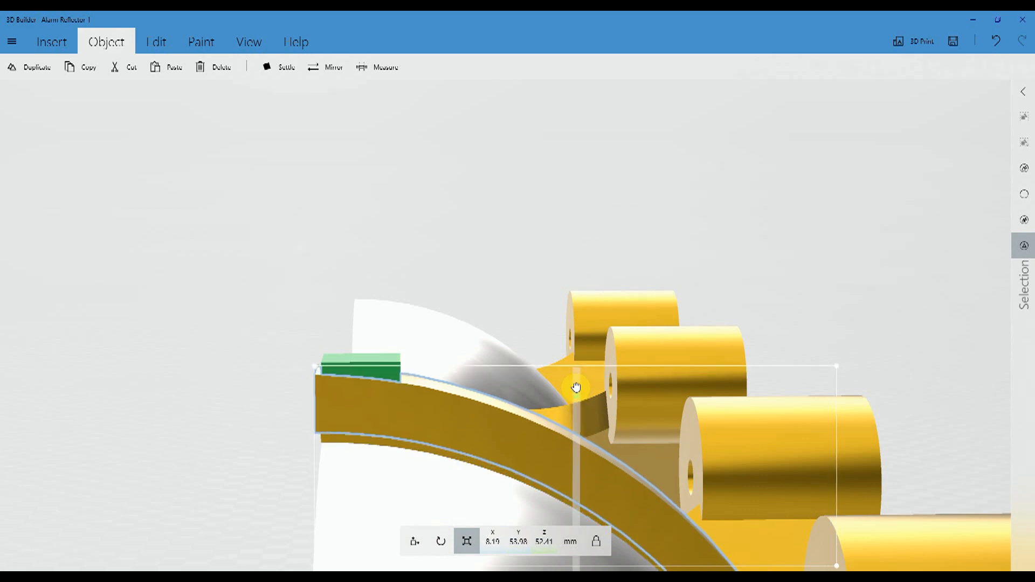
{"action": "left_click", "coordinate": [995, 41]}
{"action": "left_click", "coordinate": [594, 544]}
{"action": "left_click_drag", "start_coordinate": [578, 402], "coordinate": [583, 382]}
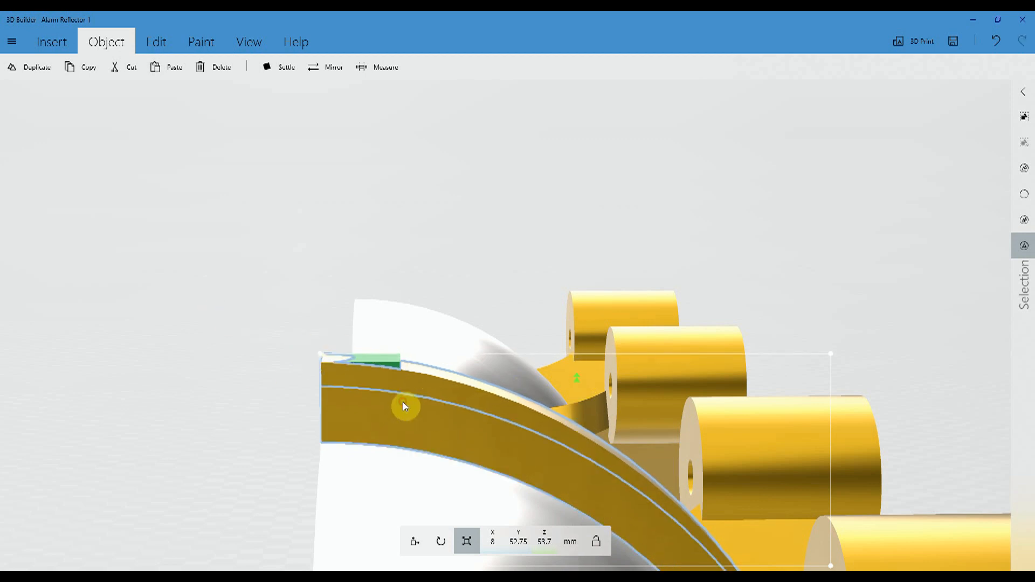
{"action": "left_click", "coordinate": [1023, 196]}
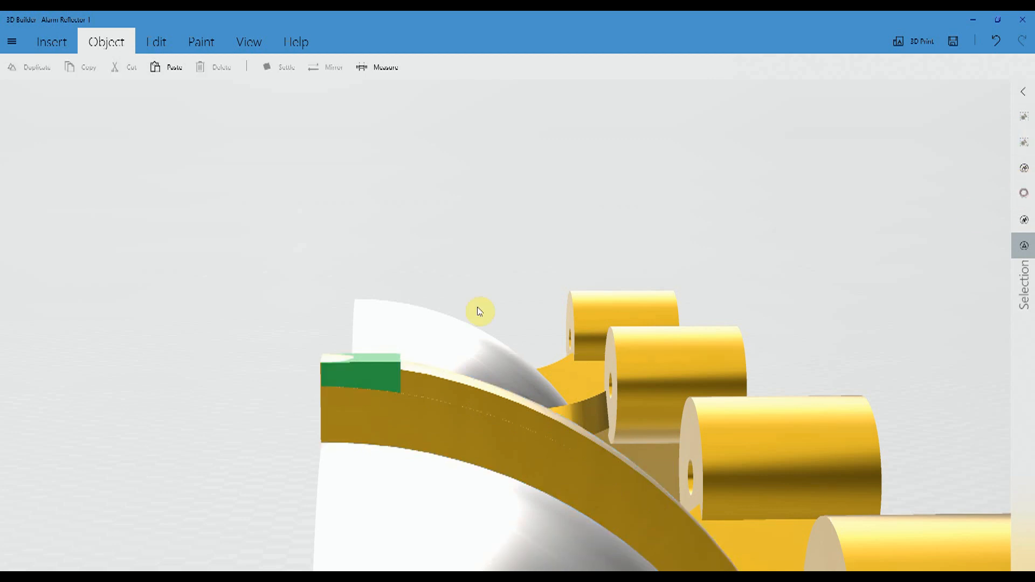
- Delete the green 8 mm cube from the arm's front end and select the stretched duplicate arm
{"action": "left_click", "coordinate": [393, 371]}
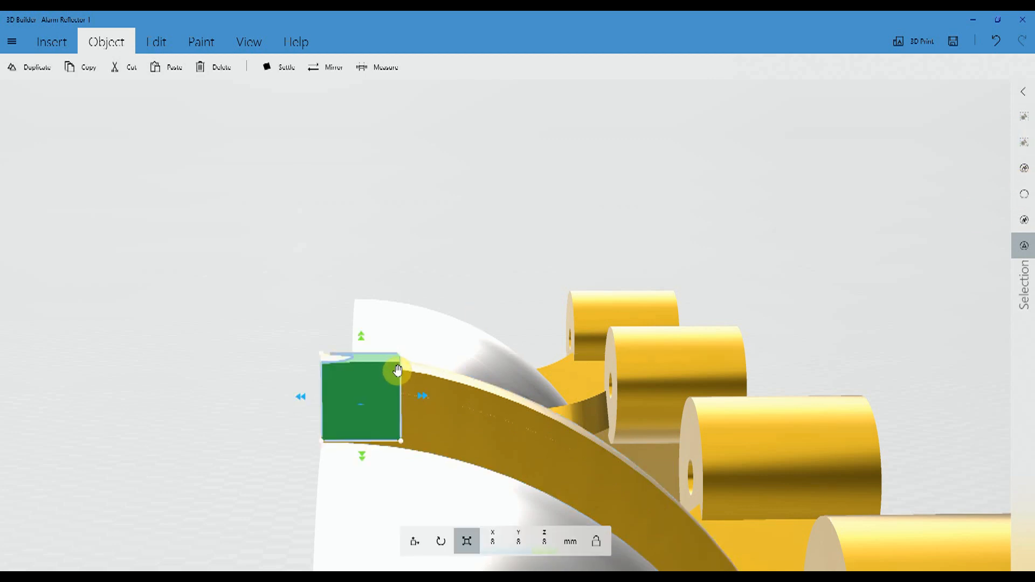
{"action": "key", "text": "Delete"}
{"action": "left_click_drag", "start_coordinate": [199, 332], "coordinate": [210, 308]}
{"action": "left_click", "coordinate": [393, 269]}
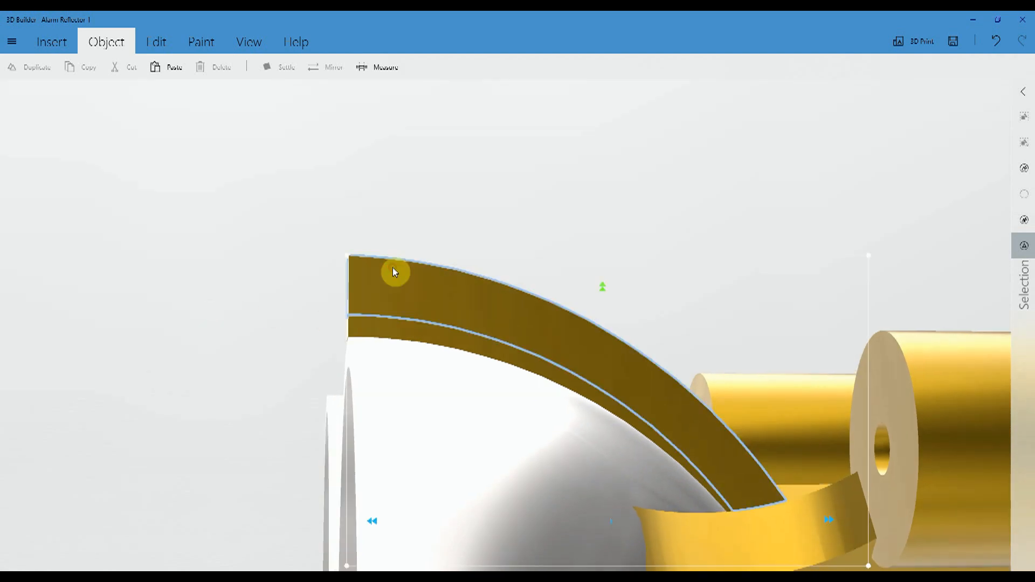
- Slide the blue rod along Y until it protrudes forward from the front end of the curved gold arm
{"action": "left_click", "coordinate": [389, 331]}
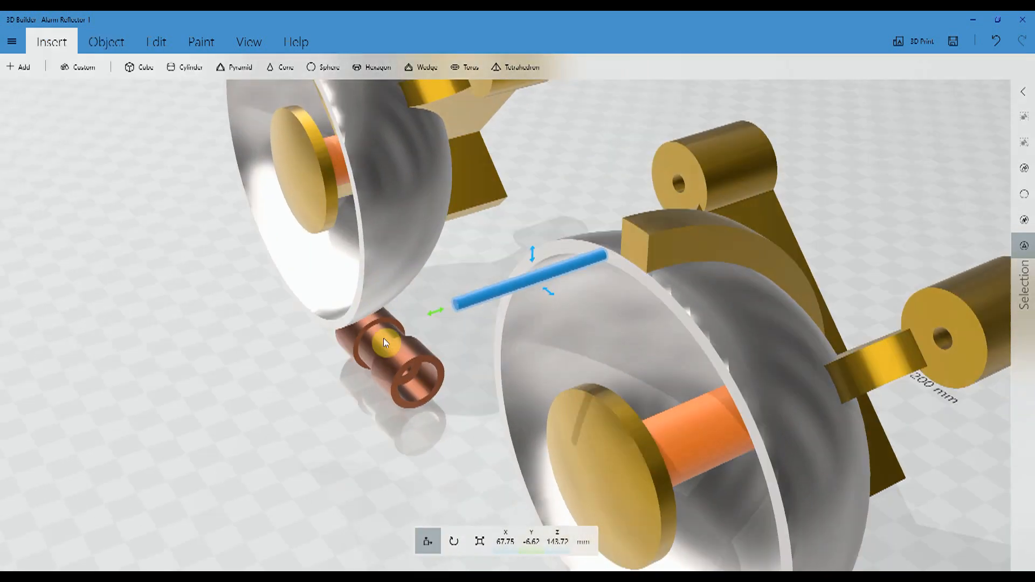
{"action": "left_click_drag", "start_coordinate": [389, 333], "coordinate": [362, 337]}
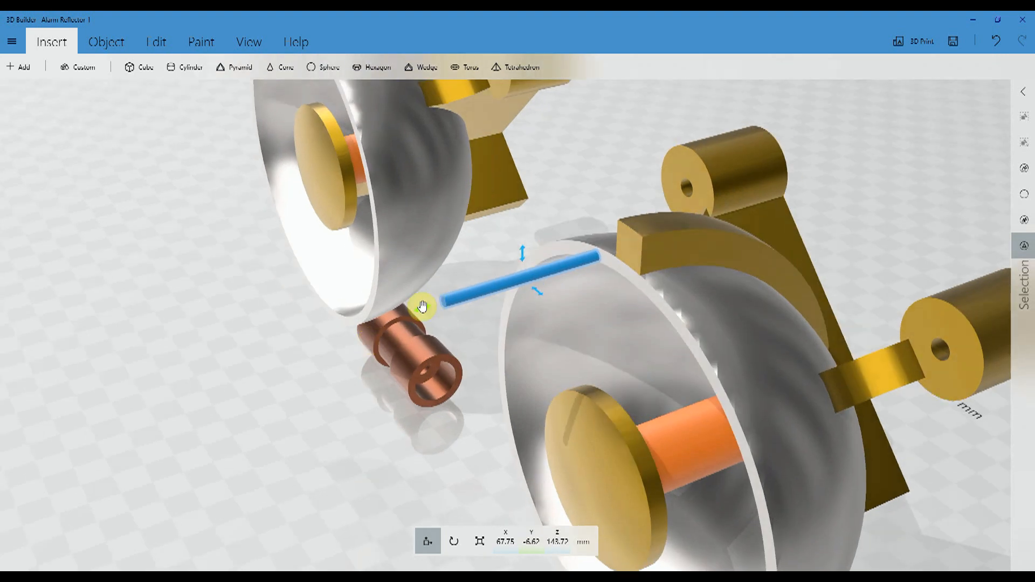
{"action": "left_click_drag", "start_coordinate": [421, 309], "coordinate": [522, 283]}
{"action": "left_click_drag", "start_coordinate": [849, 223], "coordinate": [709, 233]}
{"action": "left_click_drag", "start_coordinate": [426, 289], "coordinate": [455, 287]}
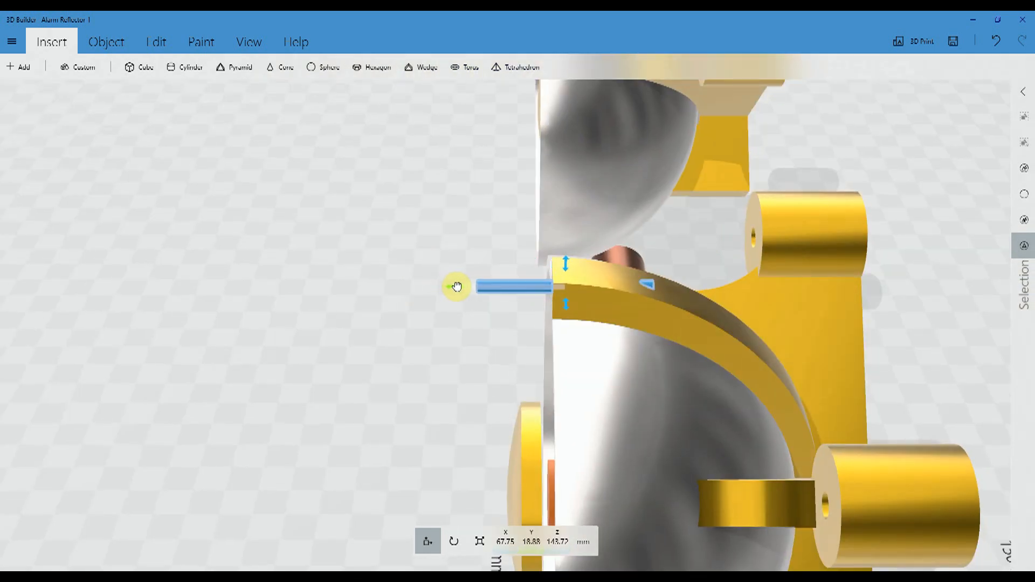
{"action": "left_click_drag", "start_coordinate": [410, 317], "coordinate": [290, 348]}
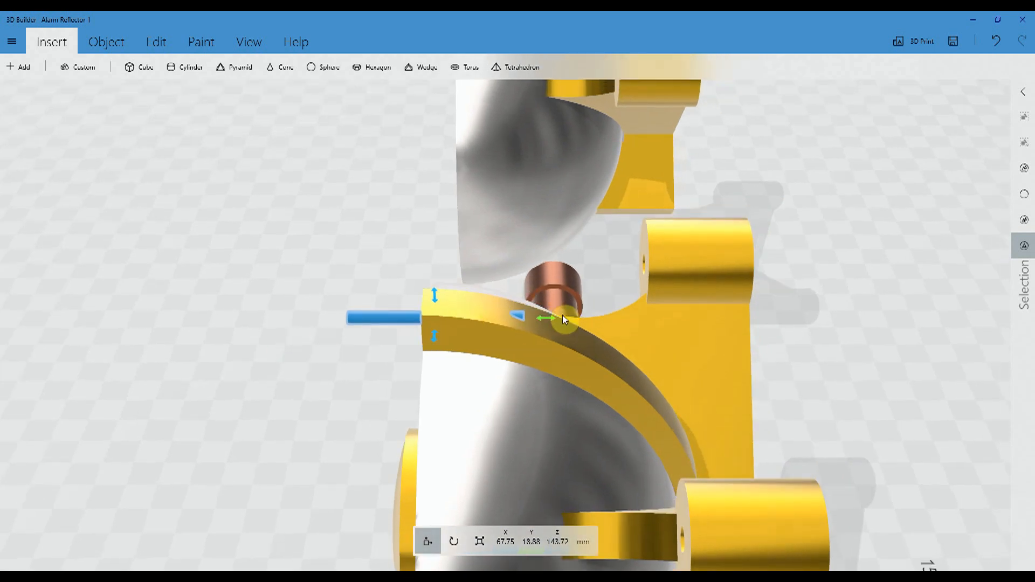
{"action": "left_click_drag", "start_coordinate": [545, 319], "coordinate": [517, 320]}
{"action": "left_click_drag", "start_coordinate": [213, 375], "coordinate": [269, 381]}
- Ungroup the topmost curved gold arm from its blue rod and delete both the arm and the rod
{"action": "left_click", "coordinate": [512, 345]}
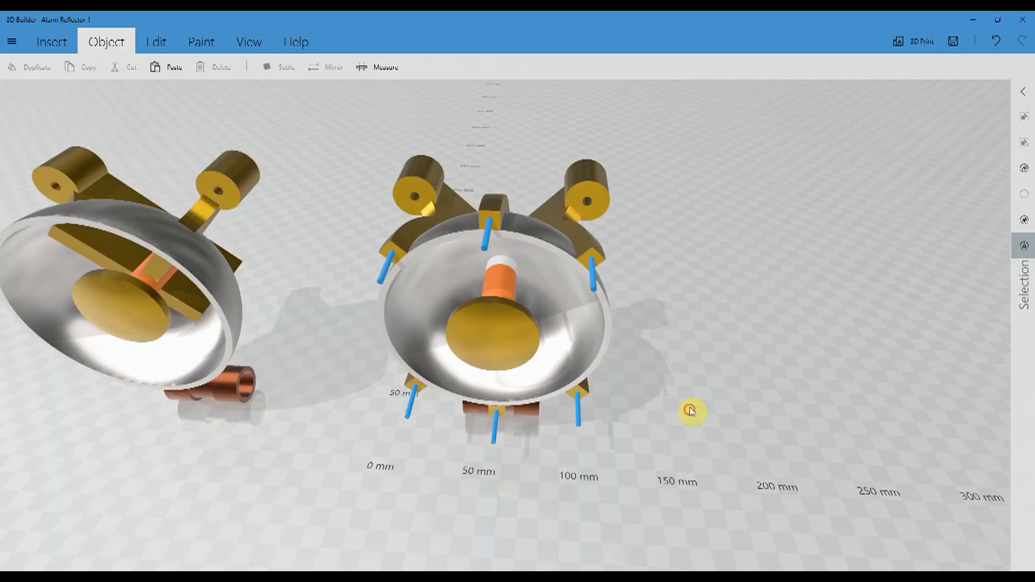
{"action": "left_click_drag", "start_coordinate": [691, 411], "coordinate": [141, 434]}
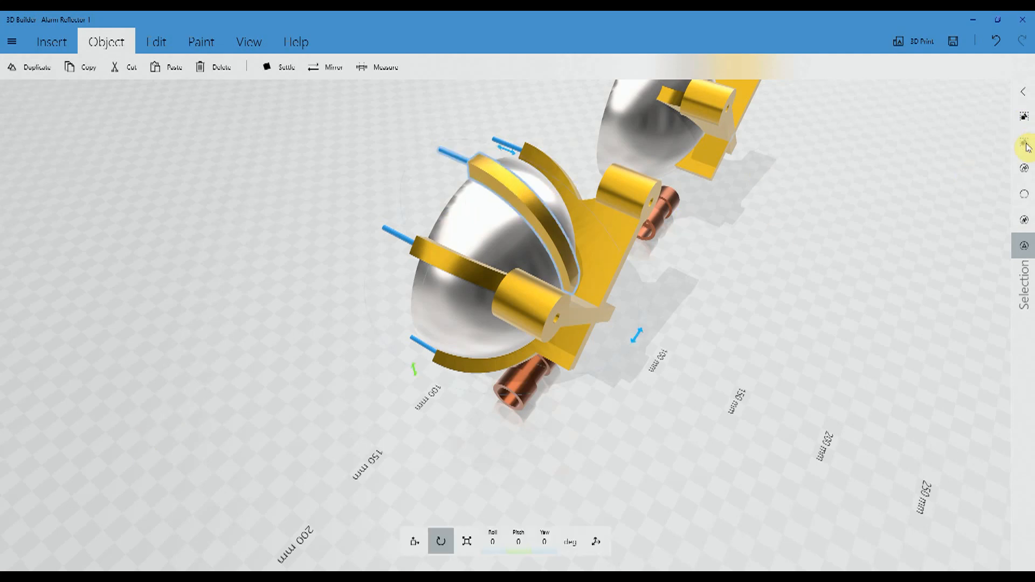
{"action": "left_click", "coordinate": [1024, 201]}
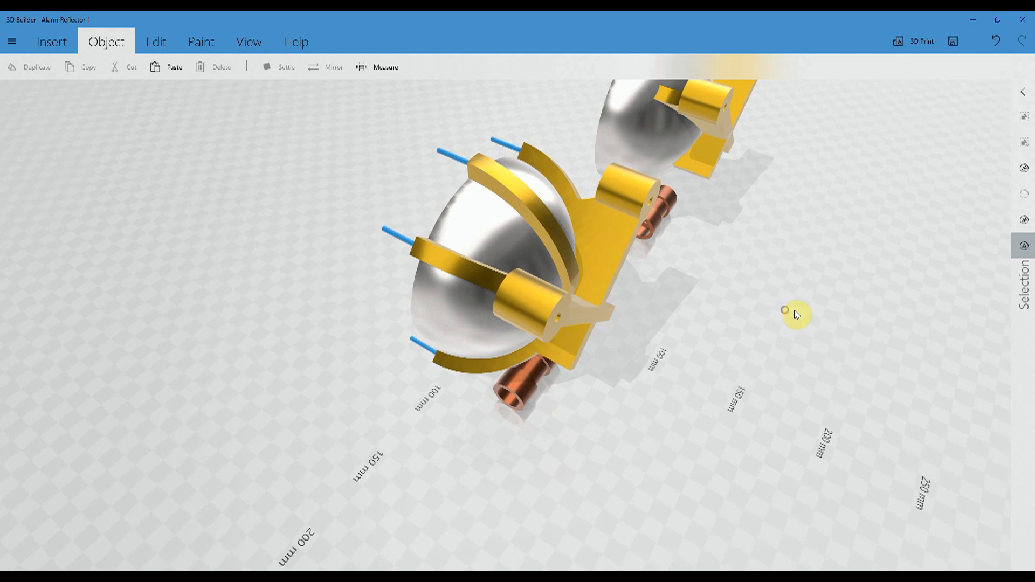
{"action": "left_click_drag", "start_coordinate": [791, 313], "coordinate": [713, 282]}
{"action": "left_click", "coordinate": [501, 202]}
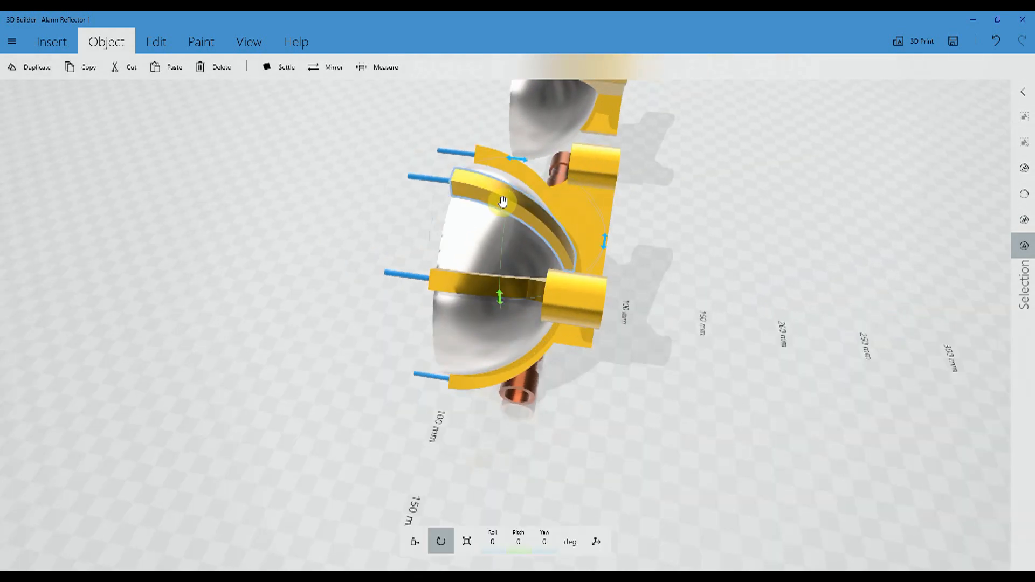
{"action": "key", "text": "Delete"}
{"action": "left_click", "coordinate": [432, 180]}
{"action": "key", "text": "Delete"}
- Ungroup the lower diagonal arm on the side away from the second bowl and remove that arm
{"action": "left_click_drag", "start_coordinate": [318, 303], "coordinate": [296, 237]}
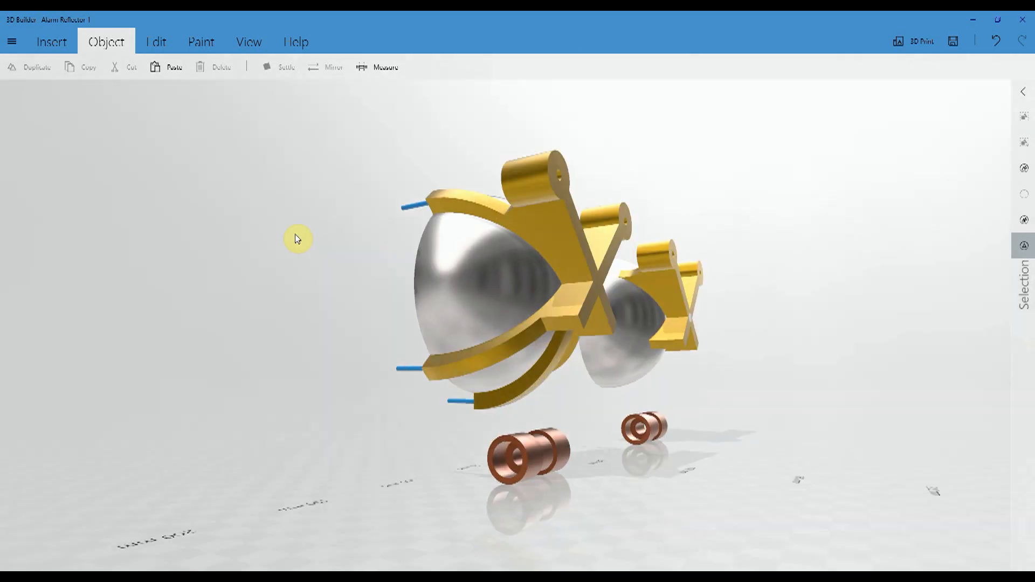
{"action": "left_click", "coordinate": [501, 348]}
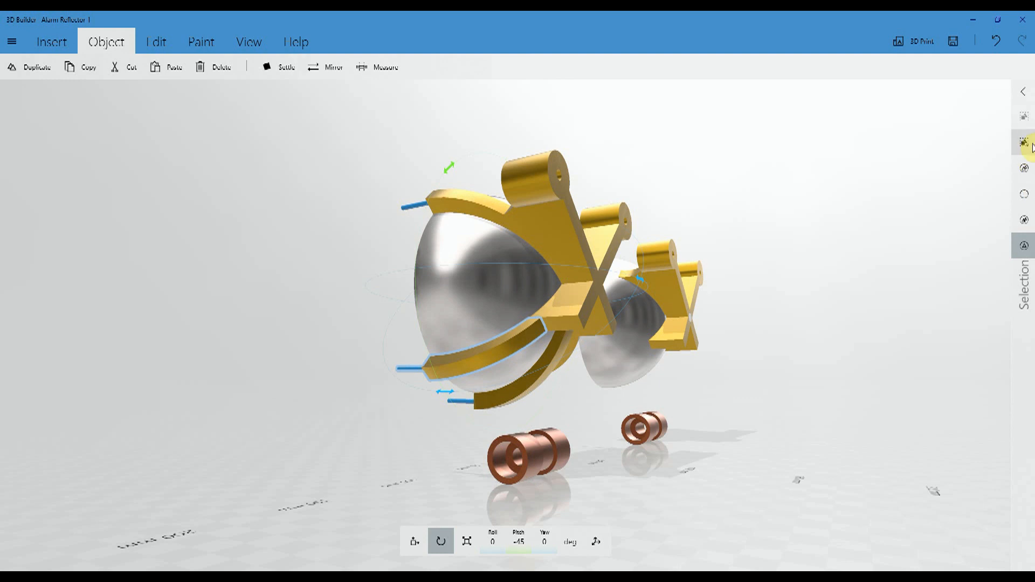
{"action": "left_click", "coordinate": [1025, 195]}
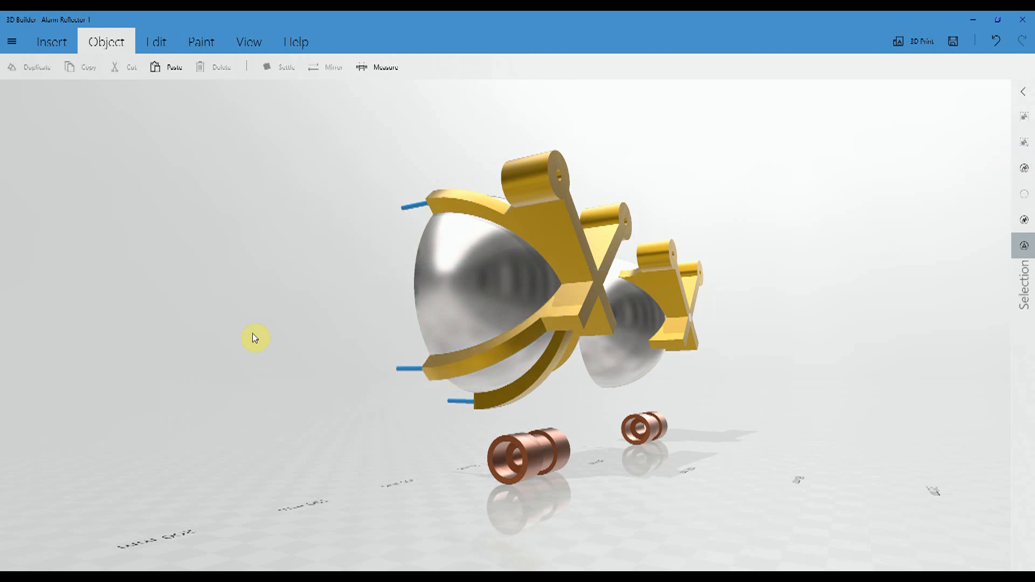
{"action": "left_click_drag", "start_coordinate": [234, 324], "coordinate": [261, 327]}
{"action": "left_click", "coordinate": [478, 364]}
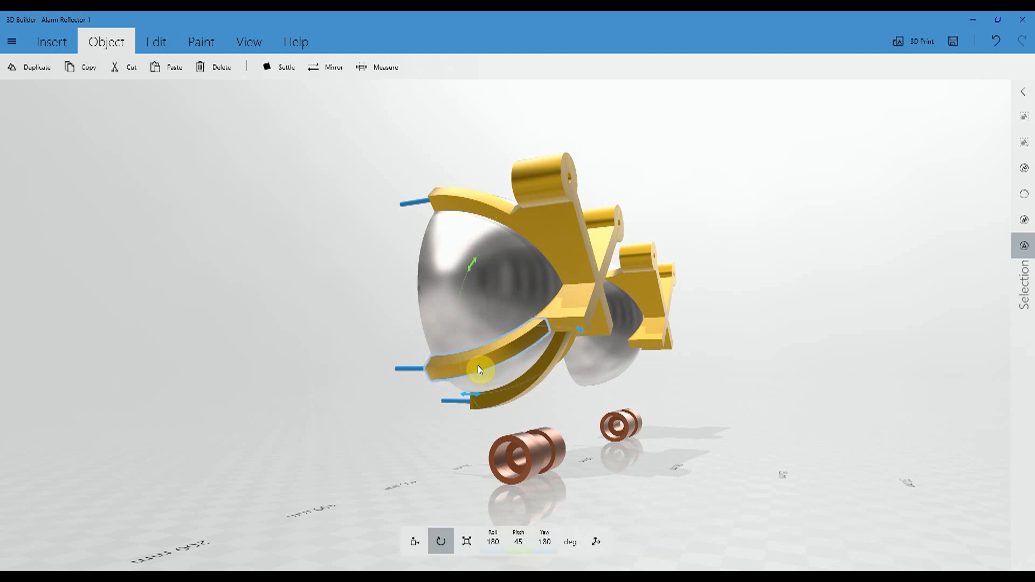
- Ungroup the diagonal arm pair and delete the lower arm facing the second bowl together with its rod
{"action": "left_click_drag", "start_coordinate": [795, 210], "coordinate": [619, 323]}
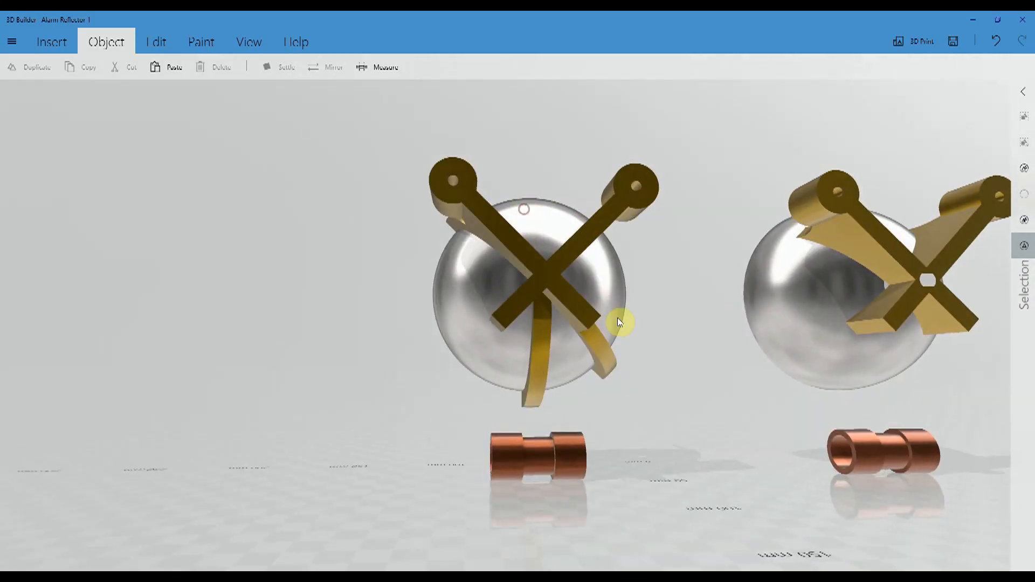
{"action": "left_click", "coordinate": [590, 338]}
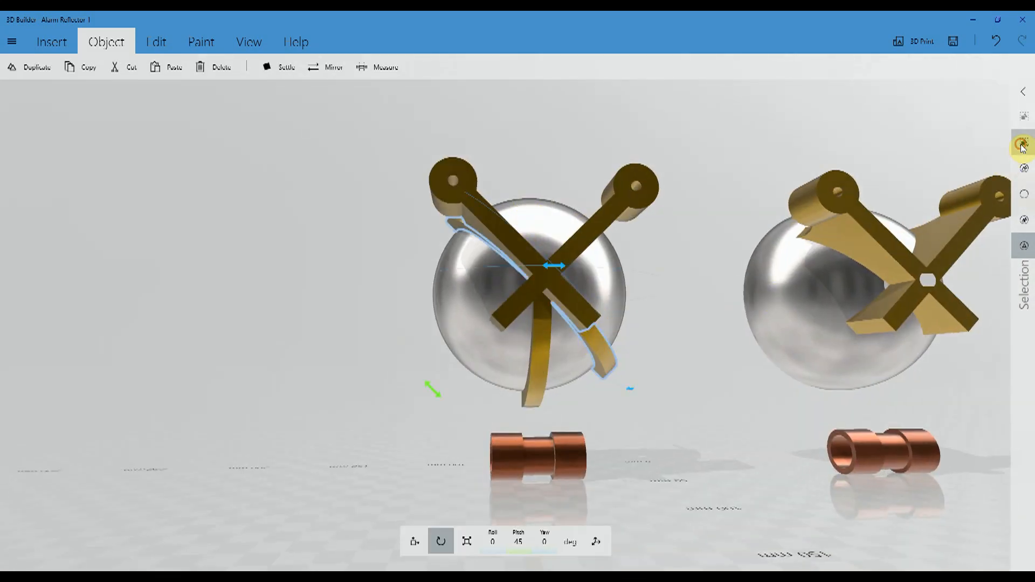
{"action": "left_click", "coordinate": [1025, 196]}
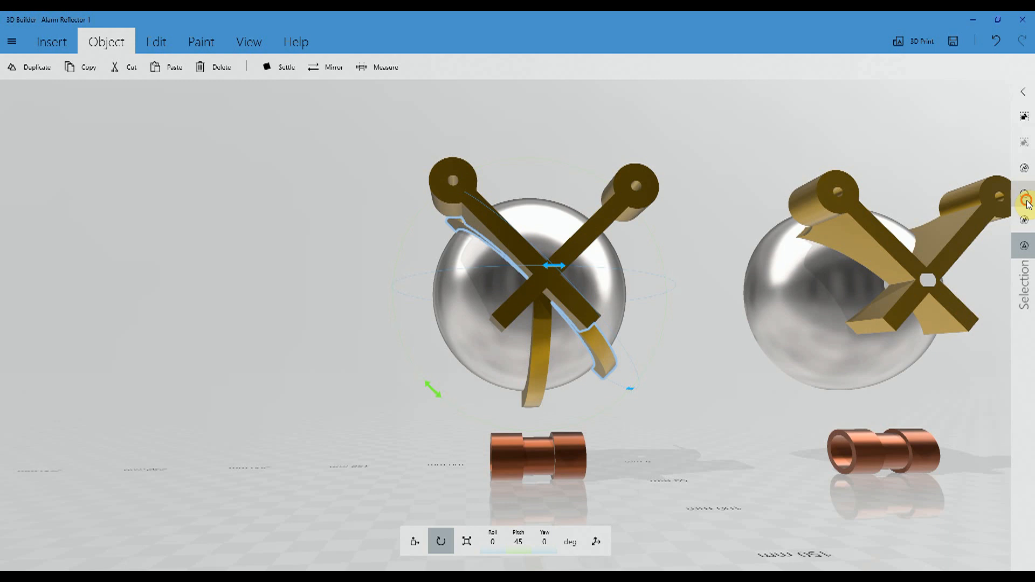
{"action": "left_click", "coordinate": [607, 350]}
{"action": "key", "text": "Delete"}
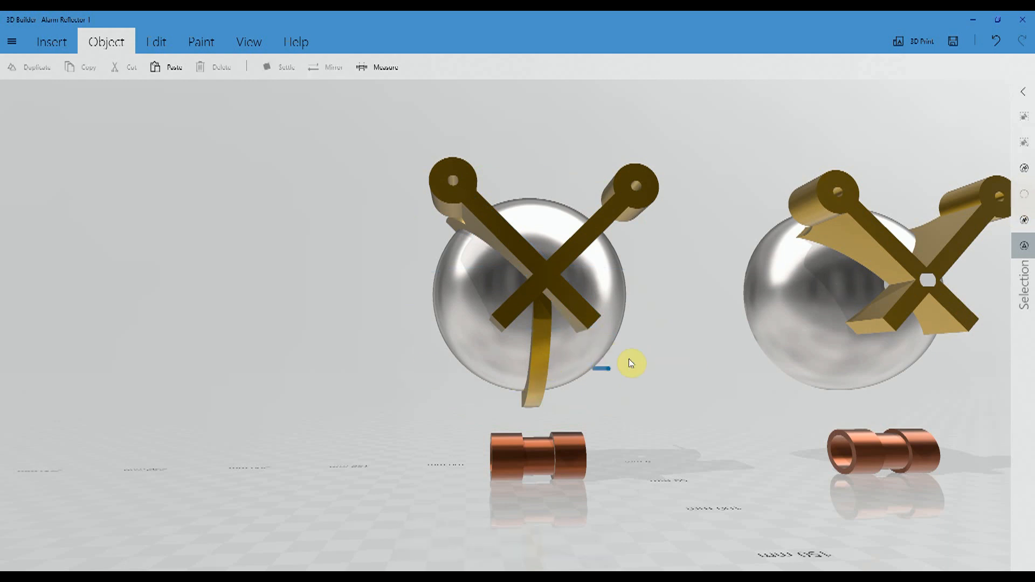
{"action": "left_click", "coordinate": [606, 370]}
{"action": "key", "text": "Delete"}
- Examine how the green bar and blue disc fit between the gold dome and the bottom arm's rod
{"action": "left_click_drag", "start_coordinate": [297, 346], "coordinate": [924, 362]}
{"action": "left_click_drag", "start_coordinate": [4, 230], "coordinate": [152, 228]}
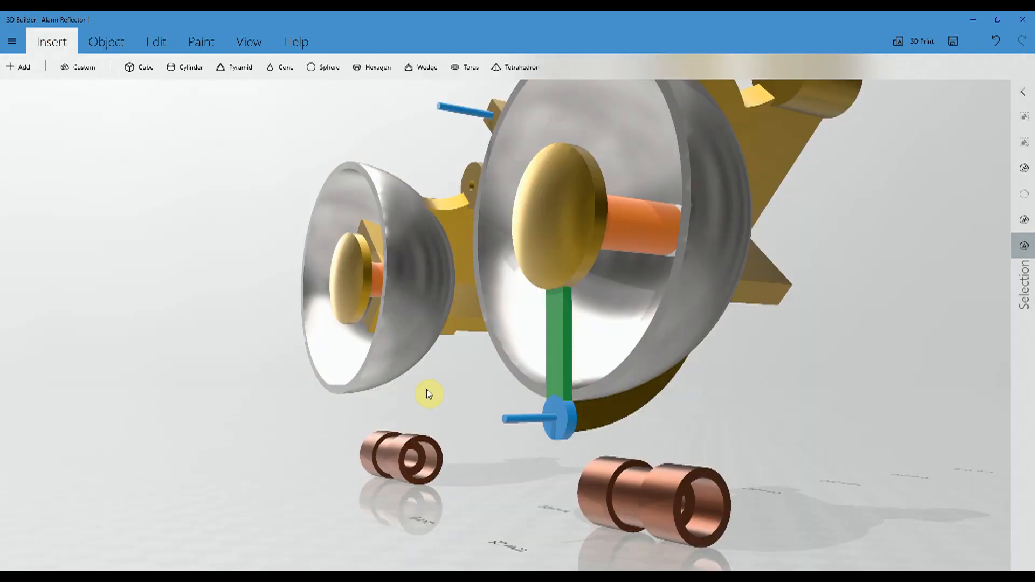
{"action": "left_click_drag", "start_coordinate": [427, 394], "coordinate": [458, 386]}
{"action": "scroll", "coordinate": [502, 404], "scroll_direction": "up", "scroll_amount": 3}
{"action": "scroll", "coordinate": [503, 402], "scroll_direction": "up", "scroll_amount": 1}
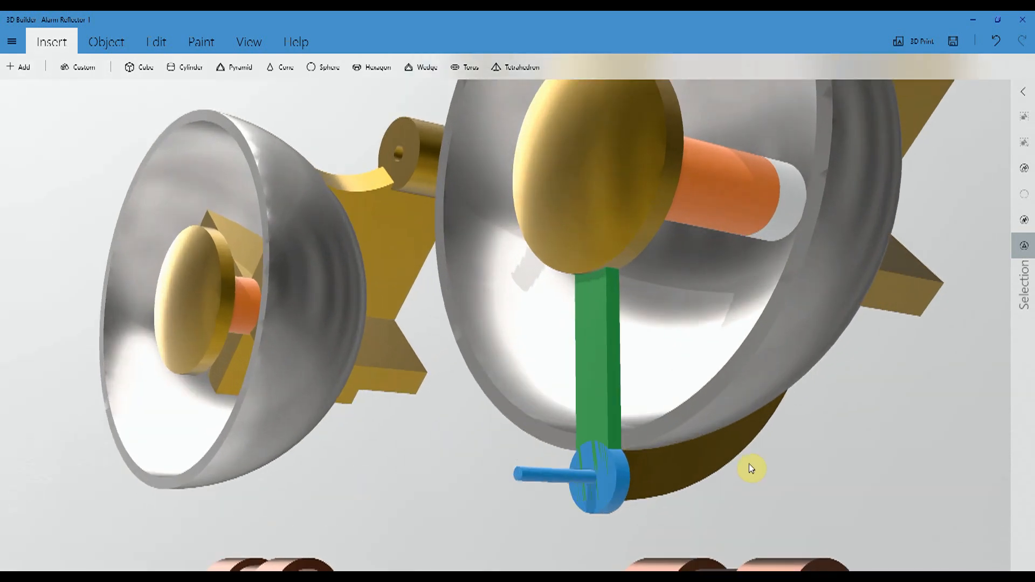
{"action": "right_click_drag", "start_coordinate": [762, 456], "coordinate": [689, 399]}
{"action": "left_click", "coordinate": [539, 425]}
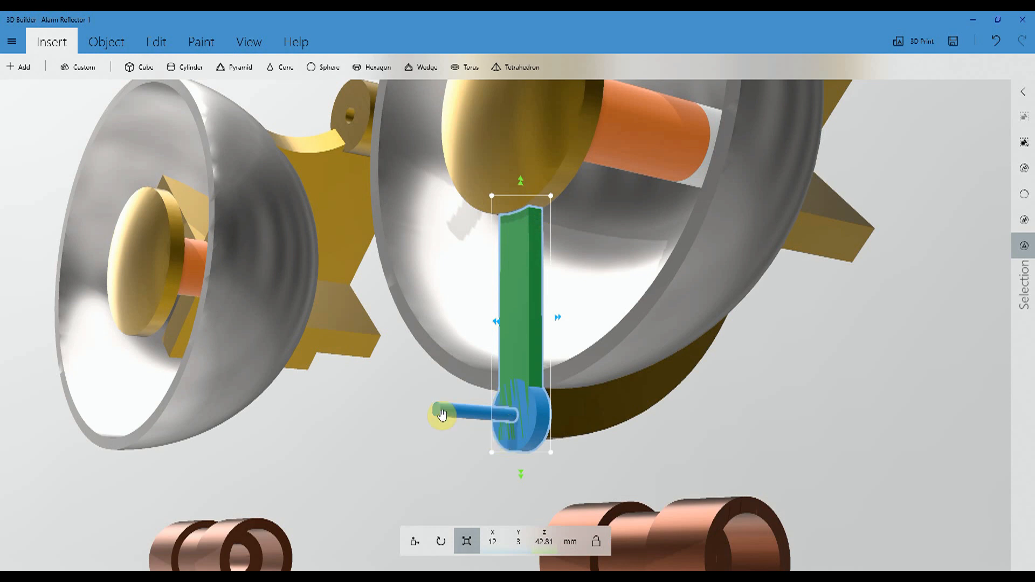
{"action": "left_click", "coordinate": [518, 281]}
{"action": "left_click_drag", "start_coordinate": [352, 349], "coordinate": [578, 371]}
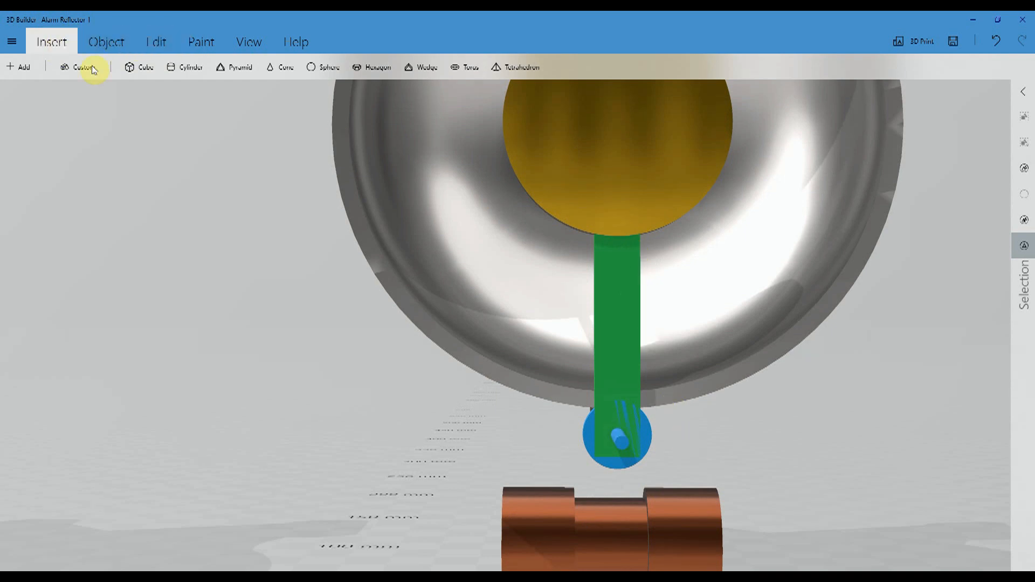
- Insert a cylinder, scale it uniformly to 60 mm, and change its roll angle so the circular face points forward
{"action": "left_click", "coordinate": [185, 67]}
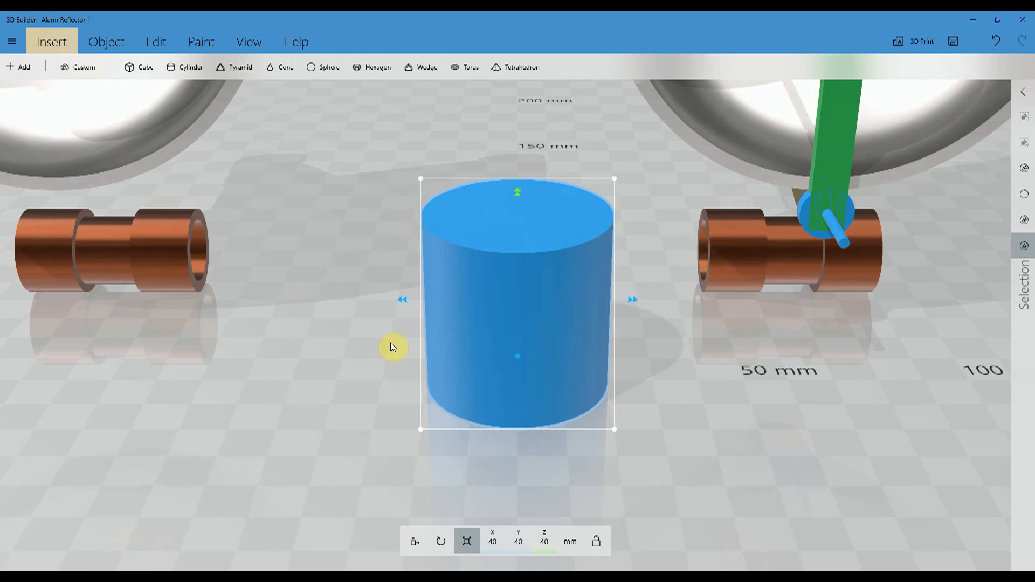
{"action": "left_click", "coordinate": [504, 543]}
{"action": "type", "text": "60"}
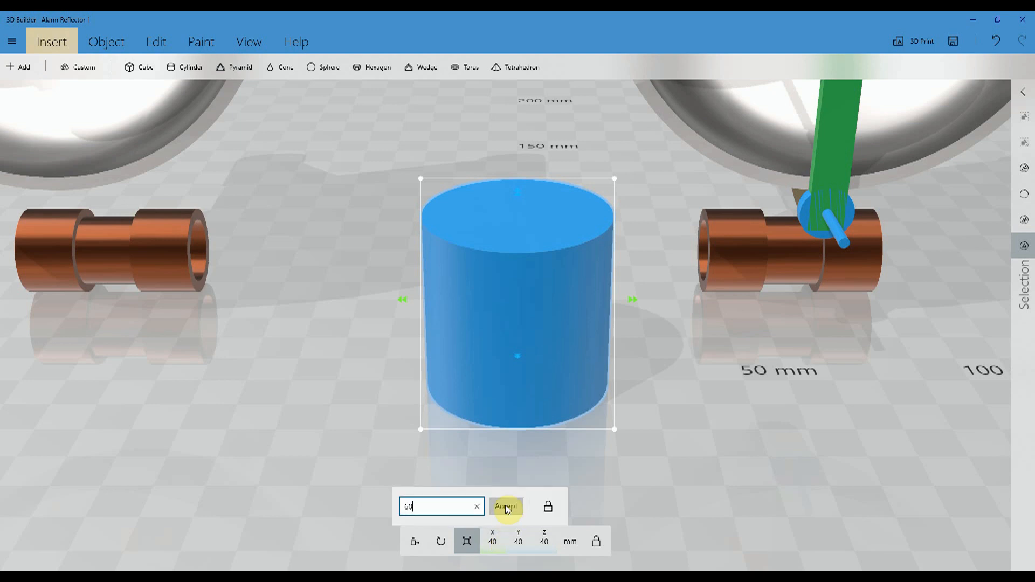
{"action": "left_click", "coordinate": [506, 507]}
{"action": "left_click", "coordinate": [441, 540]}
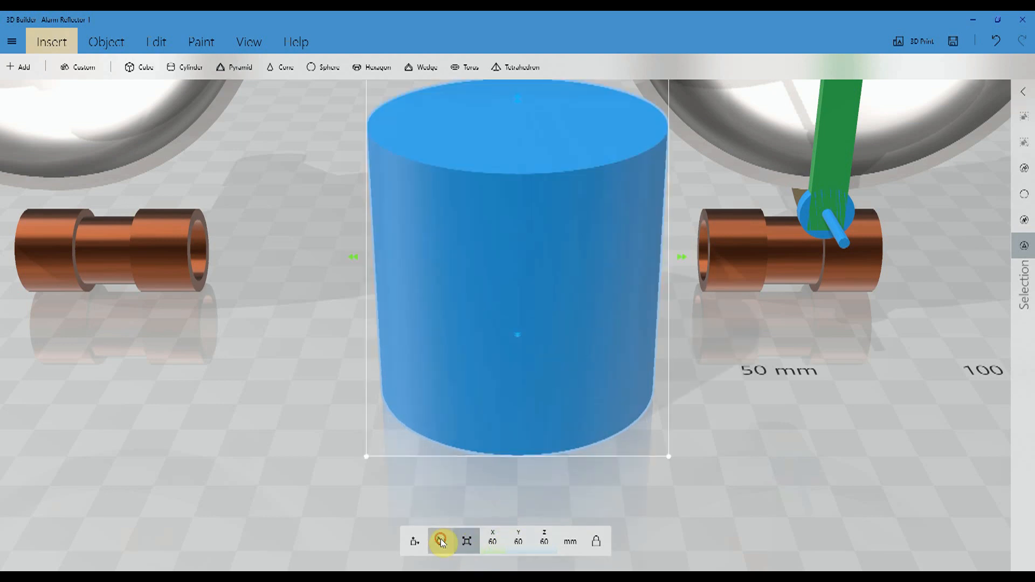
{"action": "scroll", "coordinate": [487, 483], "scroll_direction": "down", "scroll_amount": 3}
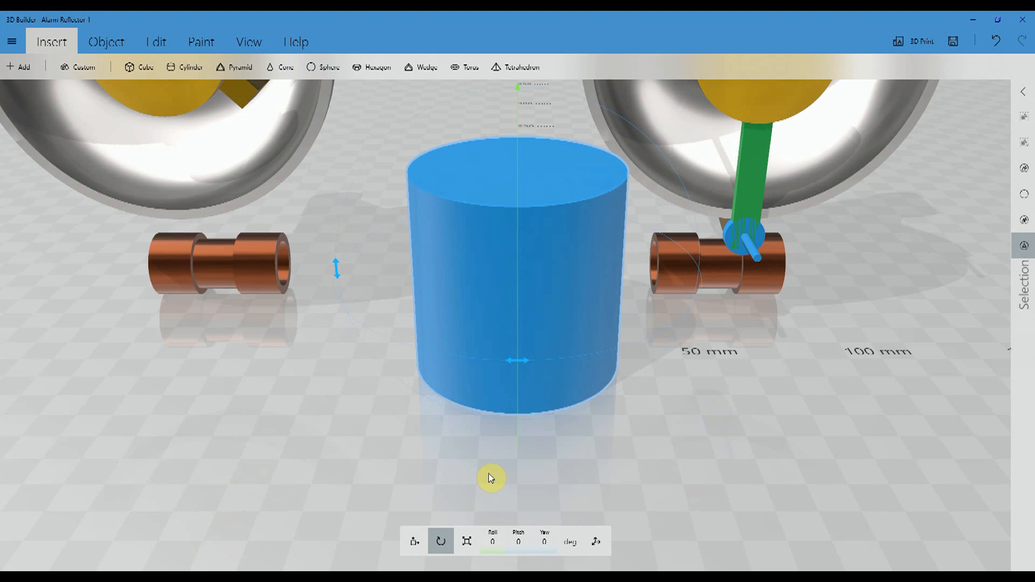
{"action": "left_click", "coordinate": [496, 548]}
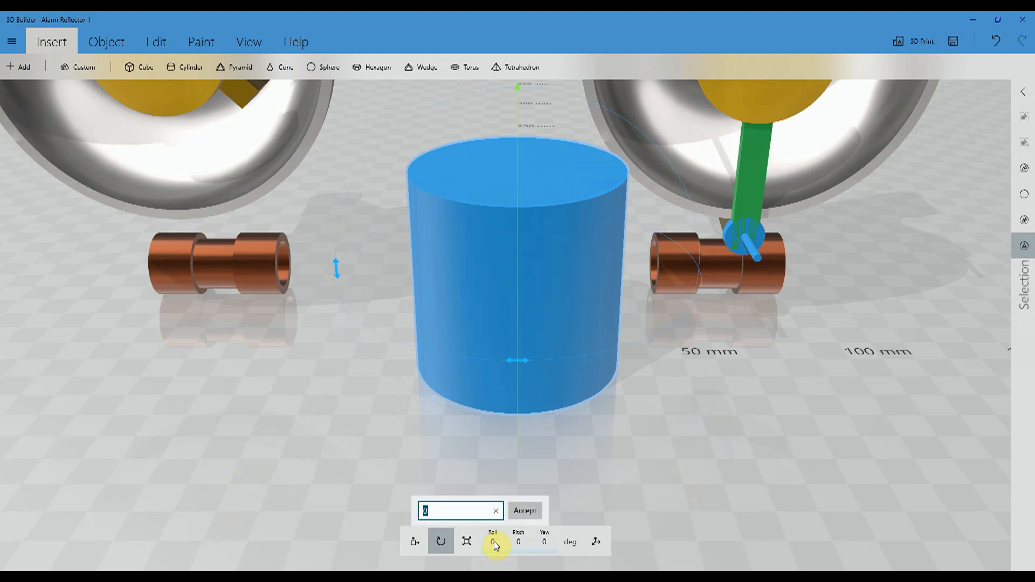
{"action": "left_click", "coordinate": [519, 515]}
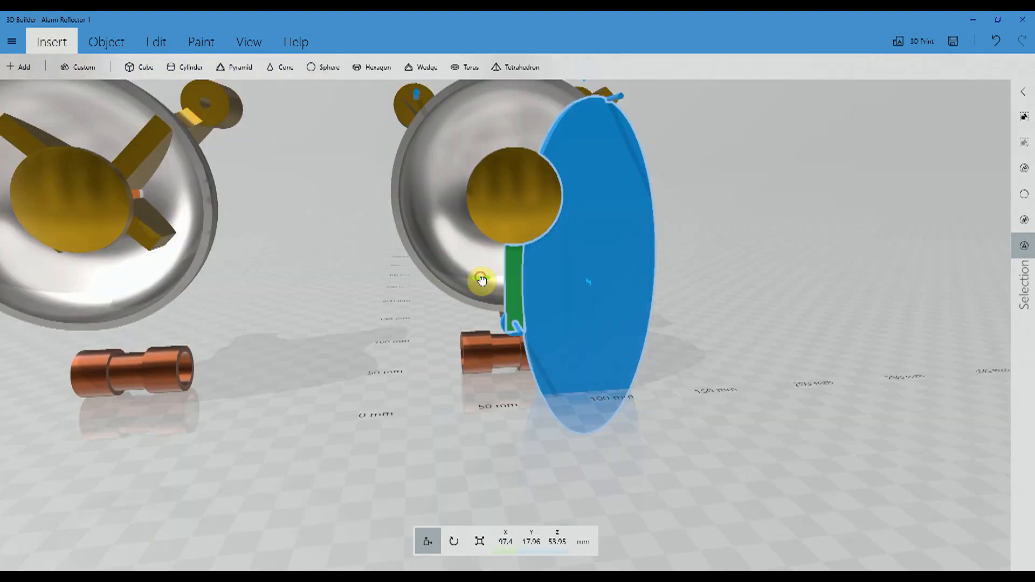
- Position the tall elliptical cylinder against one long edge of the green bar and a copy against the opposite edge at X 183.48 mm
{"action": "left_click_drag", "start_coordinate": [481, 280], "coordinate": [777, 335]}
{"action": "left_click_drag", "start_coordinate": [898, 431], "coordinate": [781, 393]}
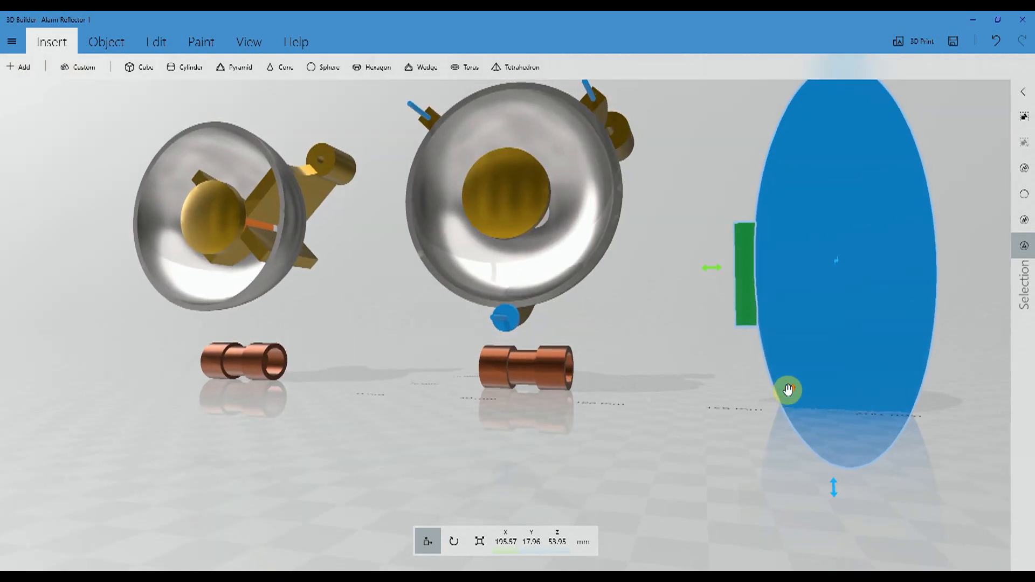
{"action": "scroll", "coordinate": [787, 389], "scroll_direction": "up", "scroll_amount": 3}
{"action": "left_click_drag", "start_coordinate": [792, 325], "coordinate": [570, 351]}
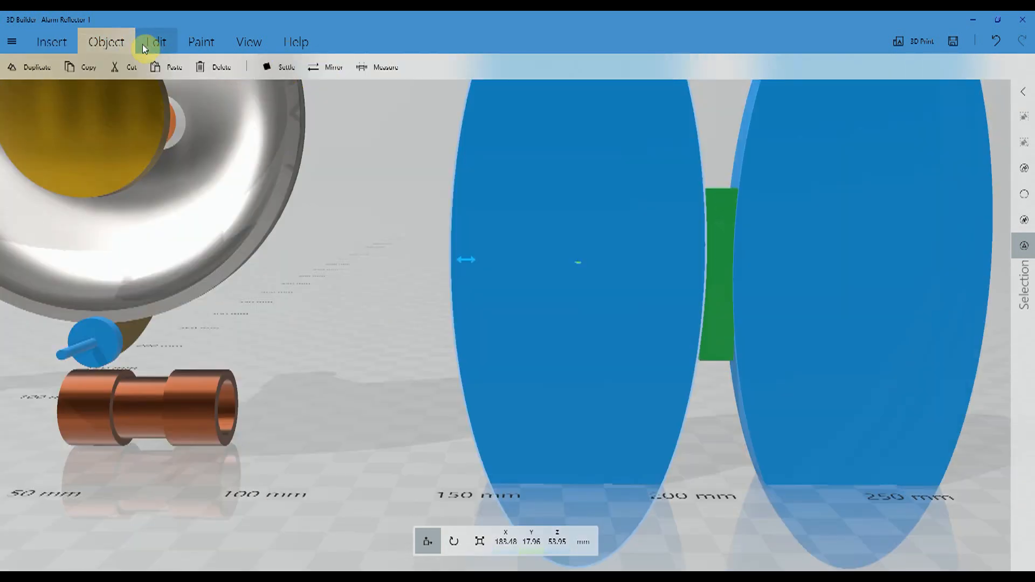
- Subtract both elliptical cylinders from the green bar to carve concave curves into its long sides
{"action": "left_click", "coordinate": [151, 43]}
{"action": "left_click", "coordinate": [393, 70]}
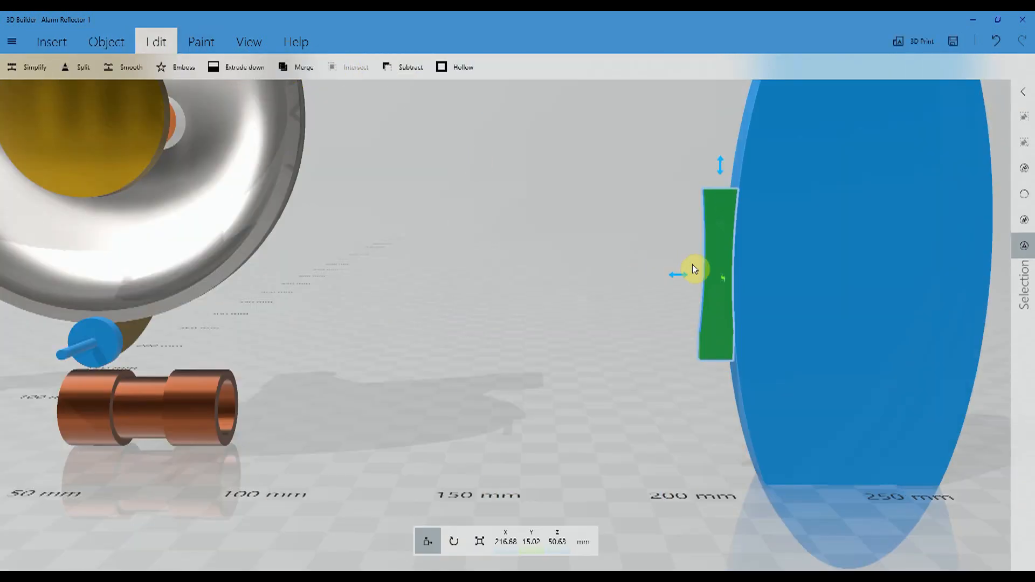
{"action": "left_click", "coordinate": [799, 241]}
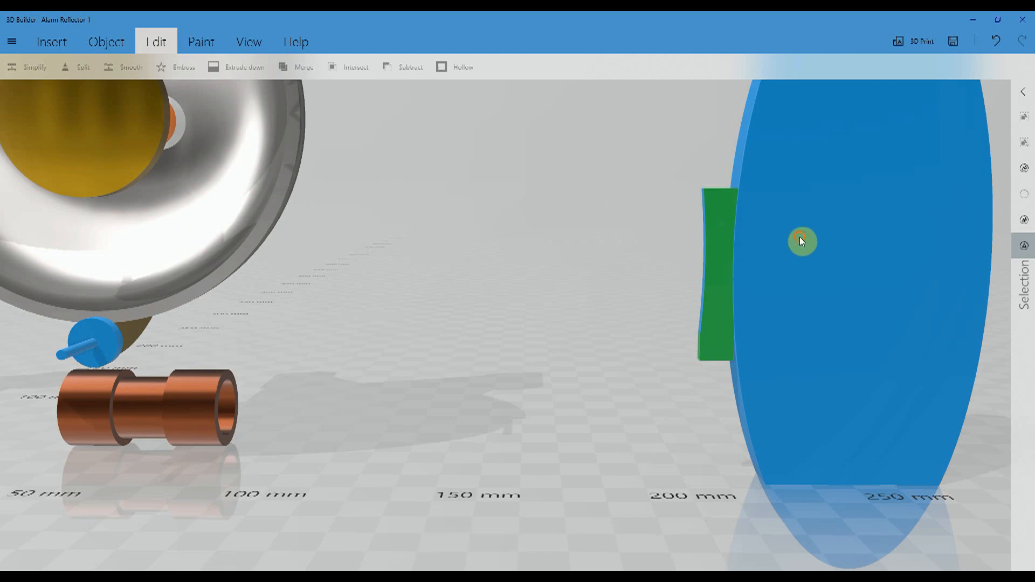
{"action": "left_click", "coordinate": [404, 66]}
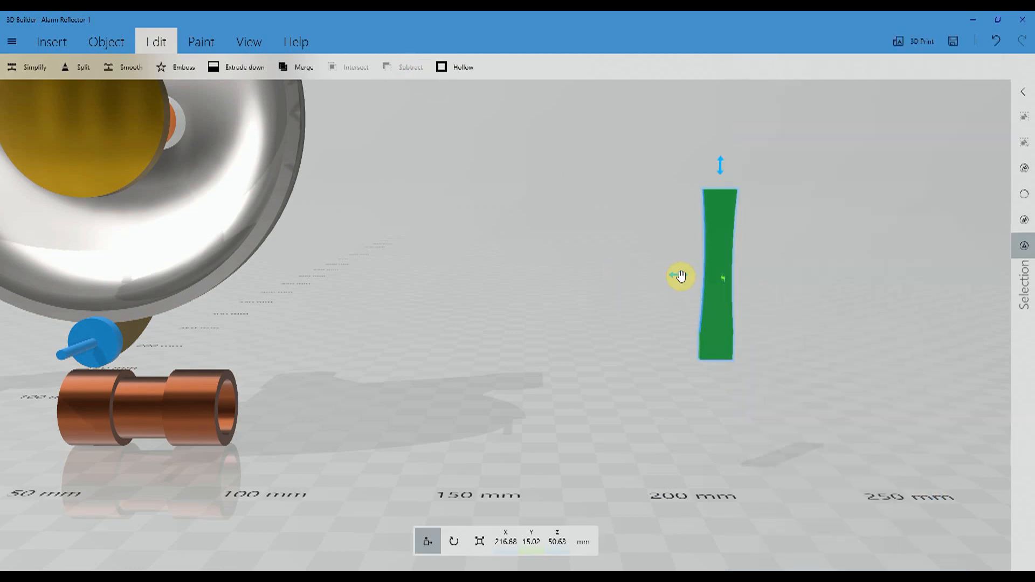
- Check the X position of the rod on the blue disc, then open the waisted green bar's X position for editing
{"action": "left_click", "coordinate": [715, 250]}
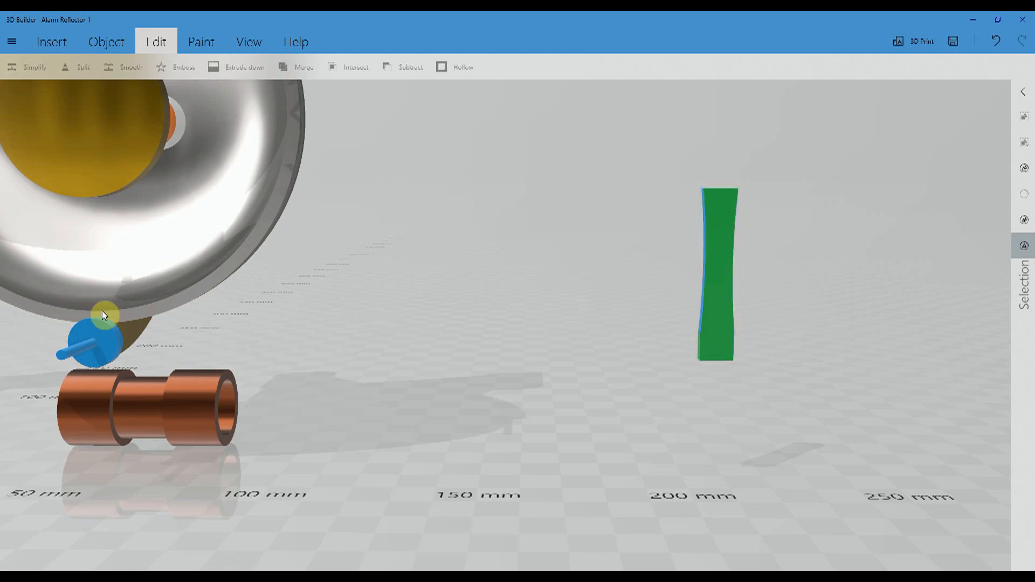
{"action": "left_click", "coordinate": [79, 350]}
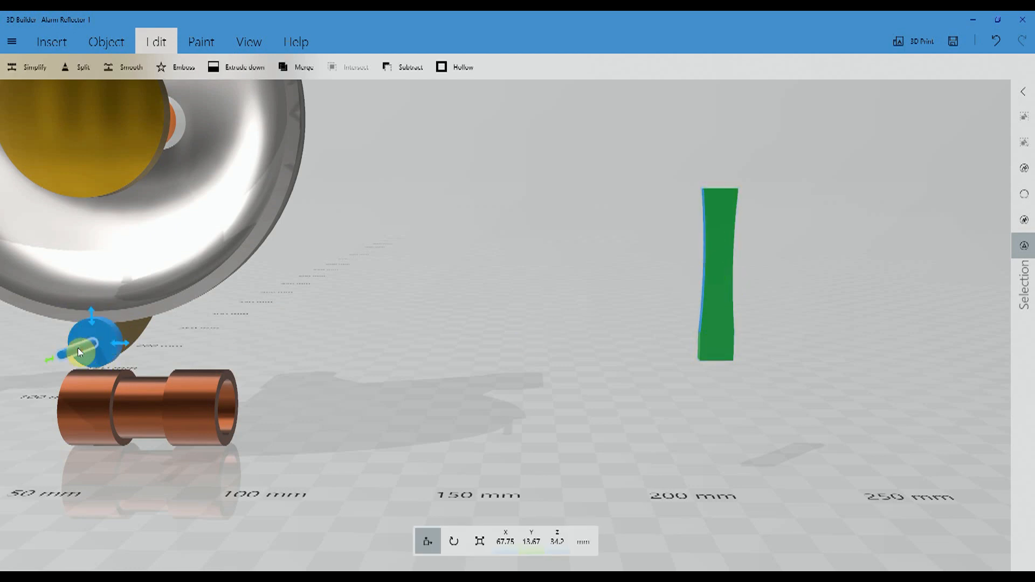
{"action": "left_click", "coordinate": [580, 256]}
{"action": "left_click", "coordinate": [718, 250]}
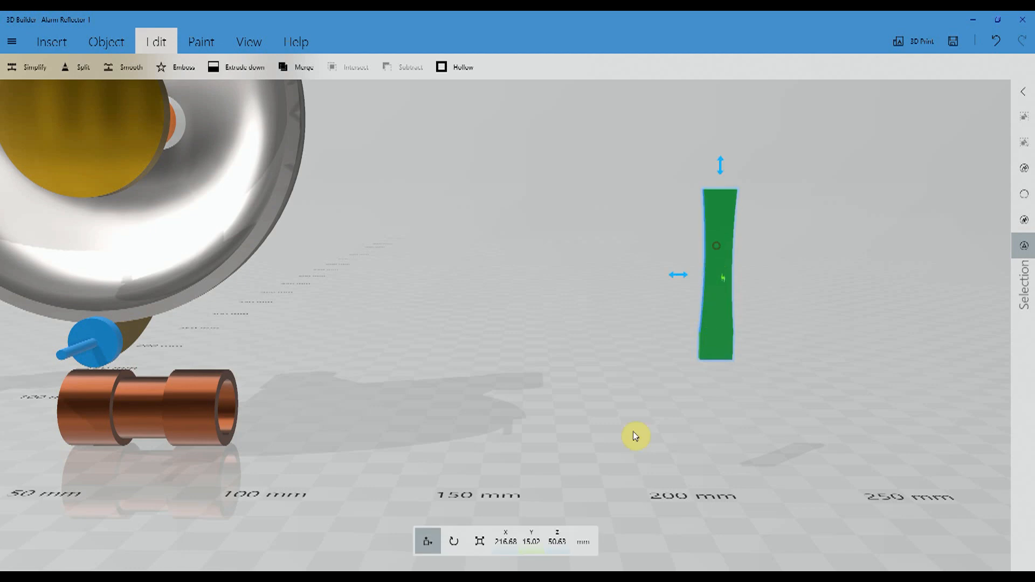
{"action": "left_click", "coordinate": [510, 542]}
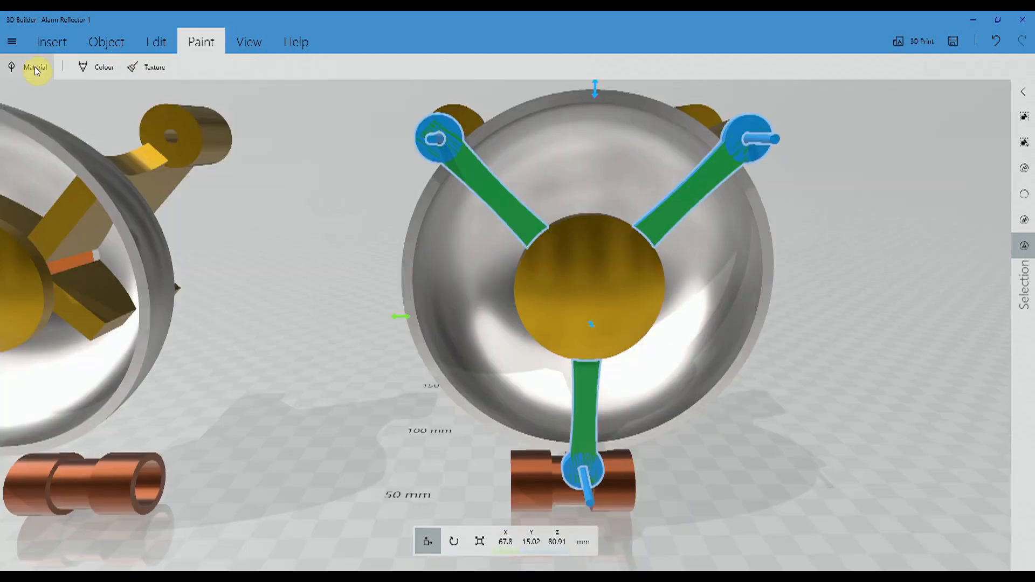
- Apply the Realistic material type with the metallic yellow gold preset to the three green front arms
{"action": "left_click", "coordinate": [34, 67]}
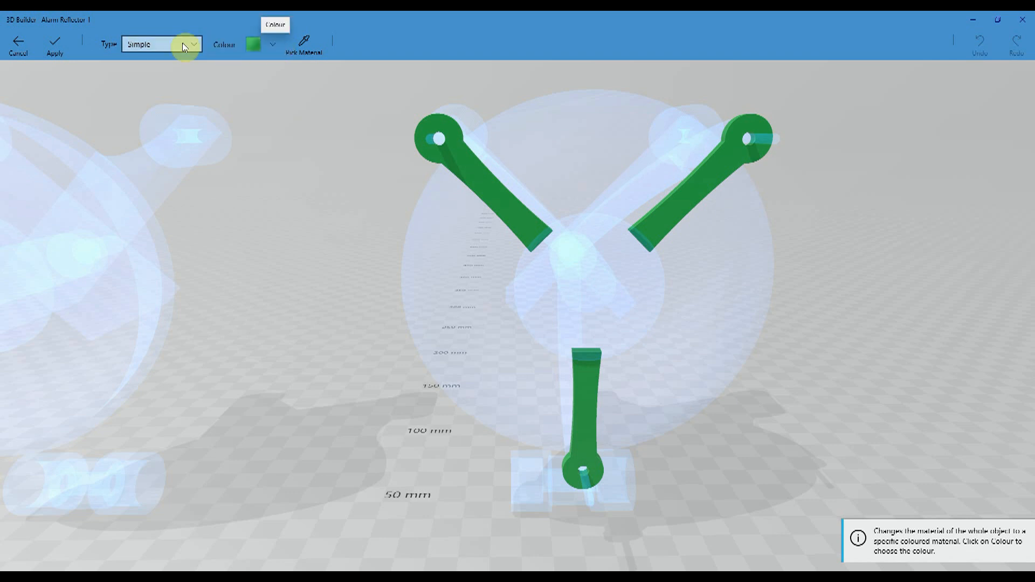
{"action": "left_click", "coordinate": [198, 44]}
{"action": "left_click", "coordinate": [176, 115]}
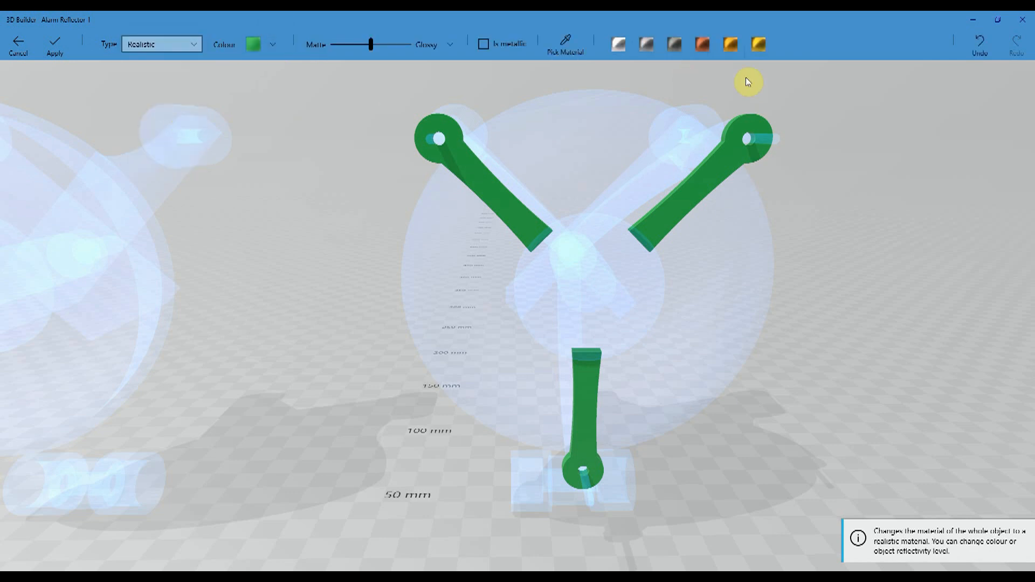
{"action": "left_click", "coordinate": [758, 44]}
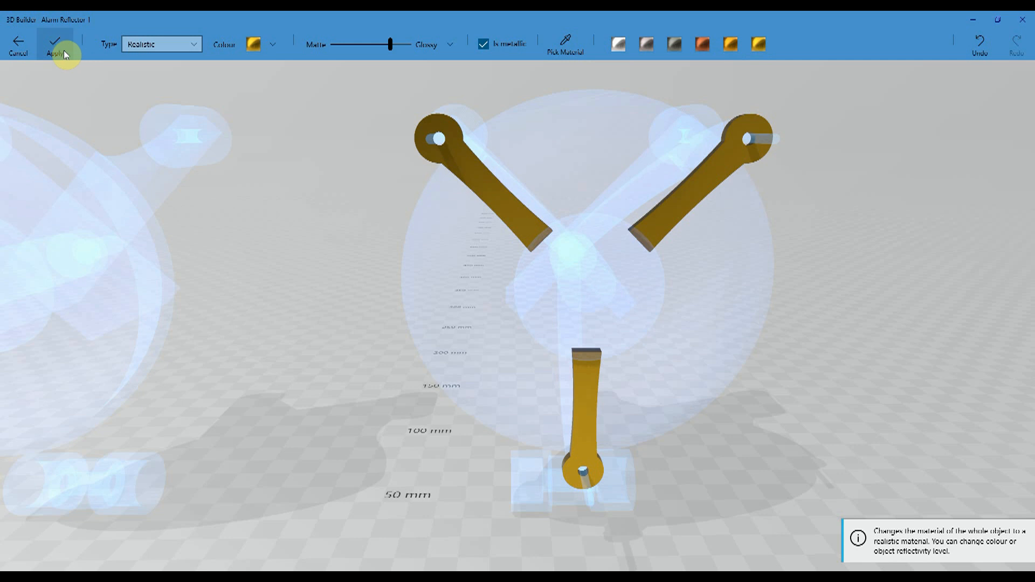
{"action": "left_click", "coordinate": [64, 54]}
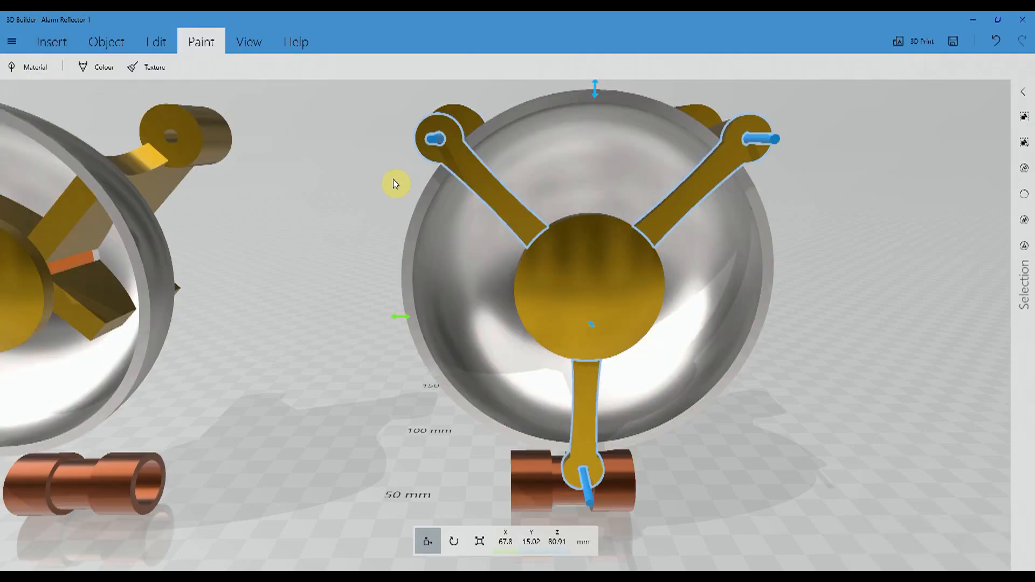
- Pull the gold dome and its blue rod out in front of the bowl, to Y -65.78 mm, and select the short blue rod
{"action": "left_click", "coordinate": [1027, 236]}
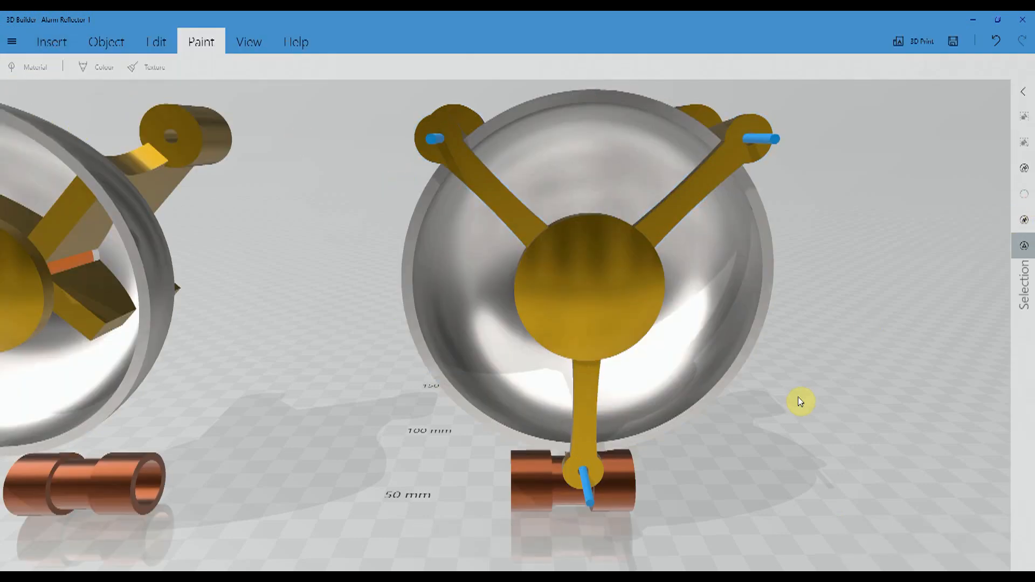
{"action": "left_click_drag", "start_coordinate": [810, 422], "coordinate": [787, 412]}
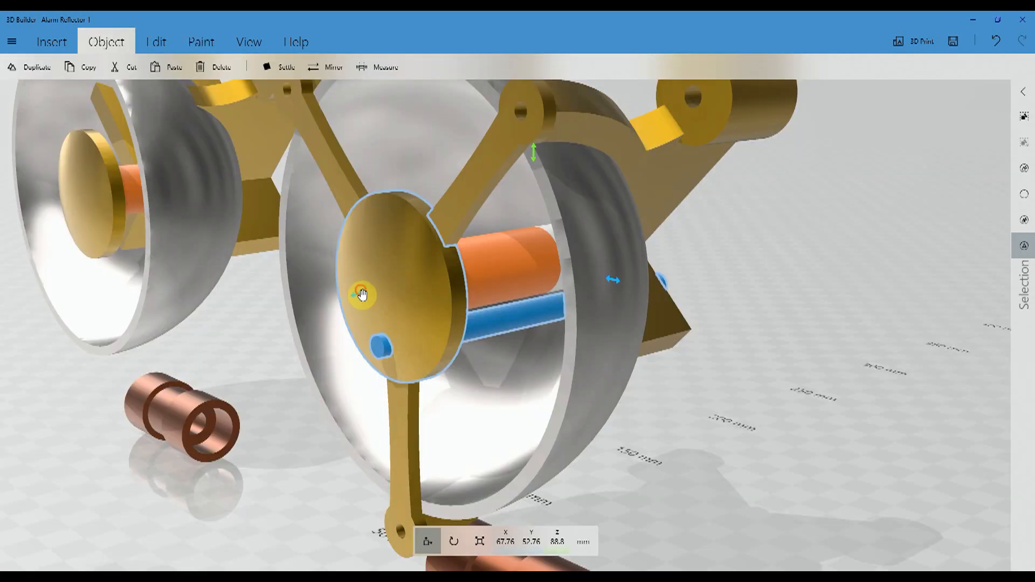
{"action": "left_click_drag", "start_coordinate": [361, 294], "coordinate": [2, 342]}
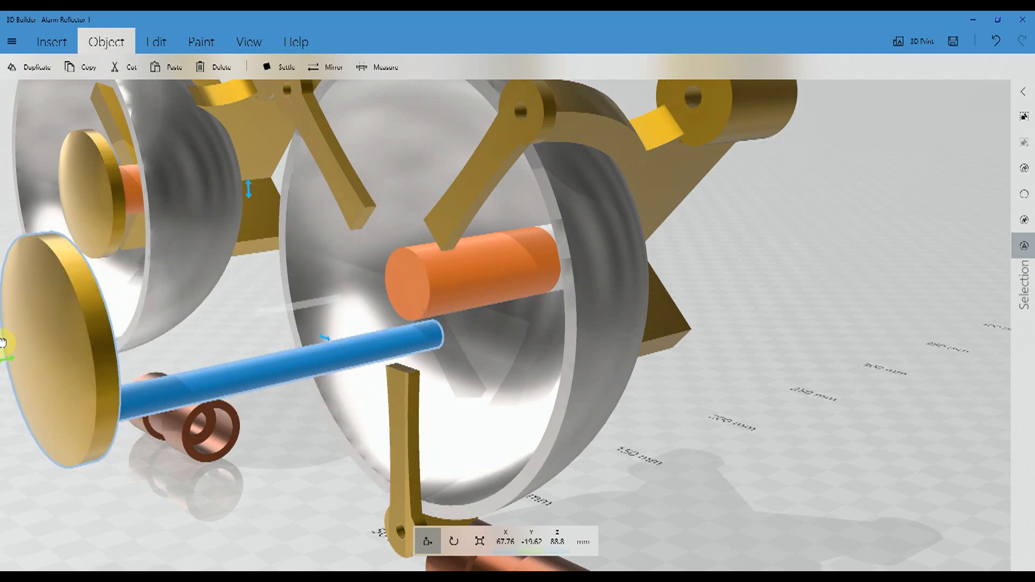
{"action": "left_click_drag", "start_coordinate": [271, 445], "coordinate": [548, 420]}
{"action": "left_click_drag", "start_coordinate": [401, 252], "coordinate": [127, 248]}
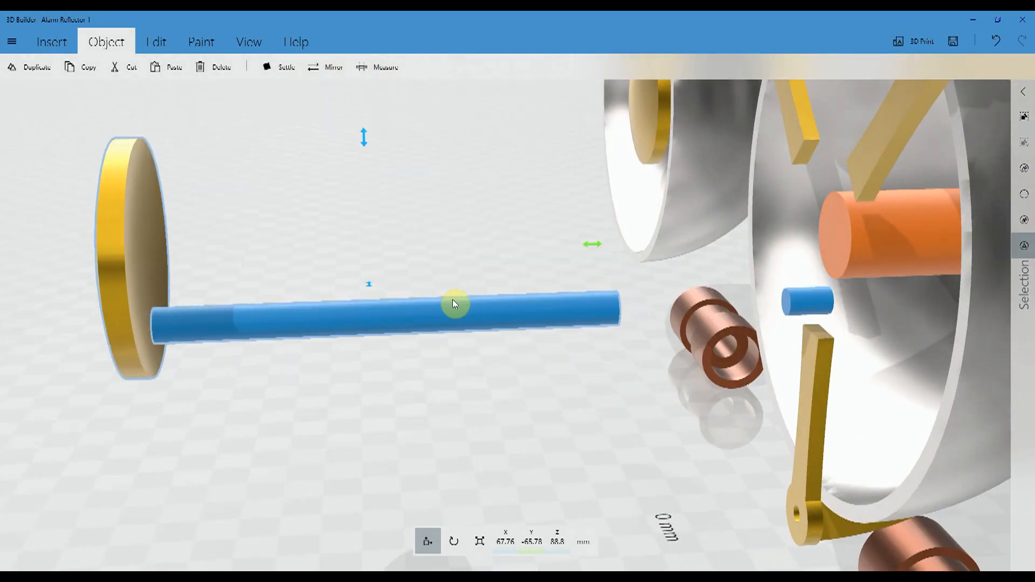
{"action": "left_click", "coordinate": [445, 311], "text": "ctrl"}
{"action": "left_click", "coordinate": [154, 240], "text": "ctrl"}
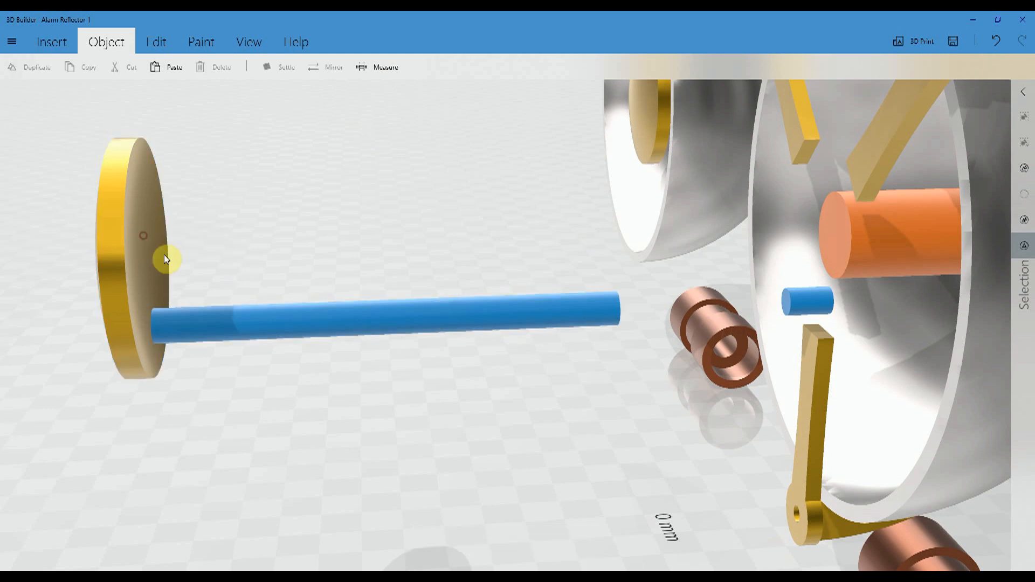
{"action": "left_click", "coordinate": [804, 315]}
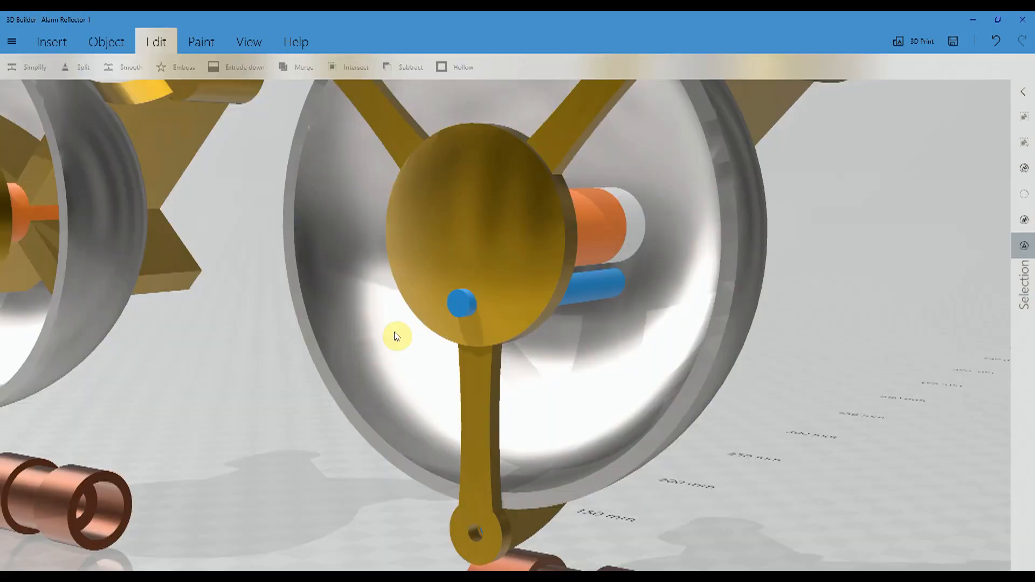
- Emboss ALARM SET in the Maleficio font with planar projection across the gold dome's face, scaled to about 41% with a Z scale of 50%
{"action": "left_click_drag", "start_coordinate": [295, 425], "coordinate": [130, 426]}
{"action": "left_click_drag", "start_coordinate": [927, 387], "coordinate": [970, 418]}
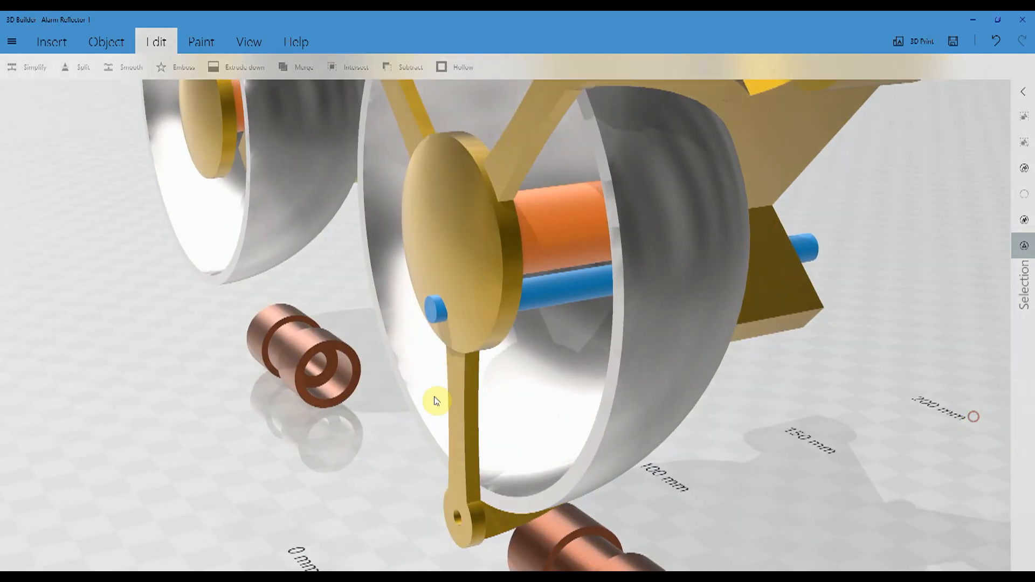
{"action": "left_click_drag", "start_coordinate": [341, 419], "coordinate": [504, 201]}
{"action": "left_click", "coordinate": [504, 201]}
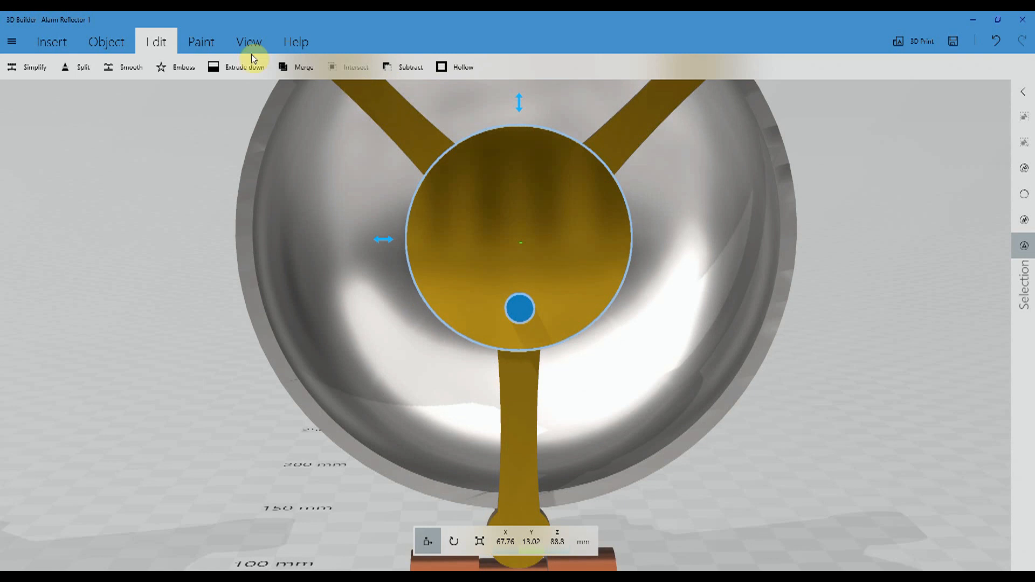
{"action": "left_click", "coordinate": [181, 68]}
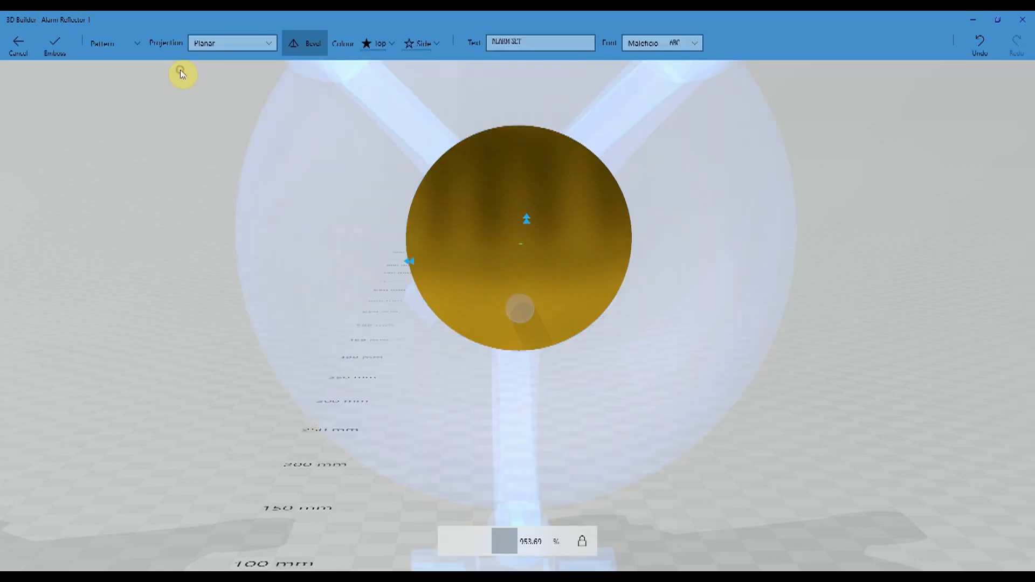
{"action": "left_click", "coordinate": [531, 40]}
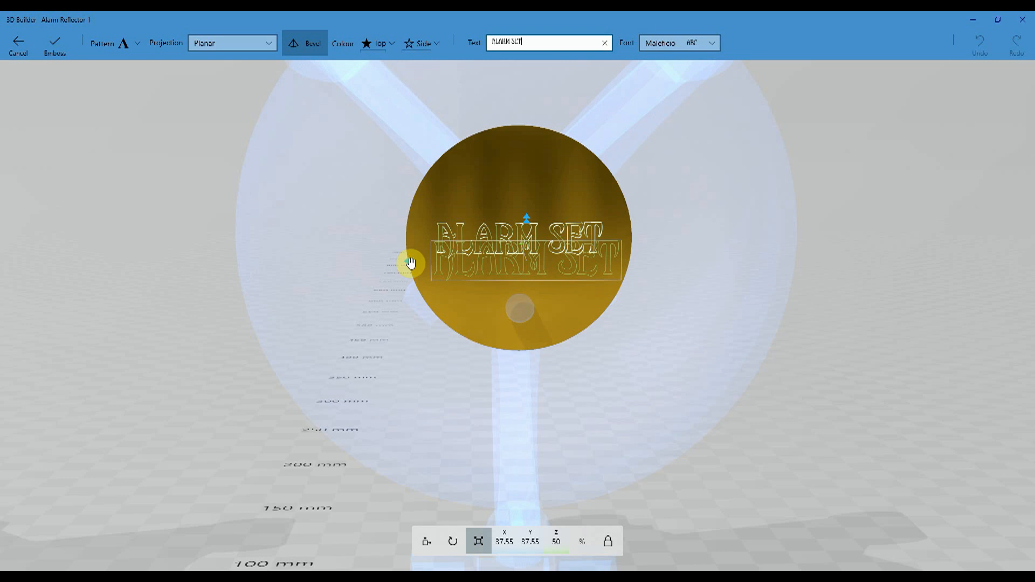
{"action": "left_click_drag", "start_coordinate": [410, 262], "coordinate": [401, 267]}
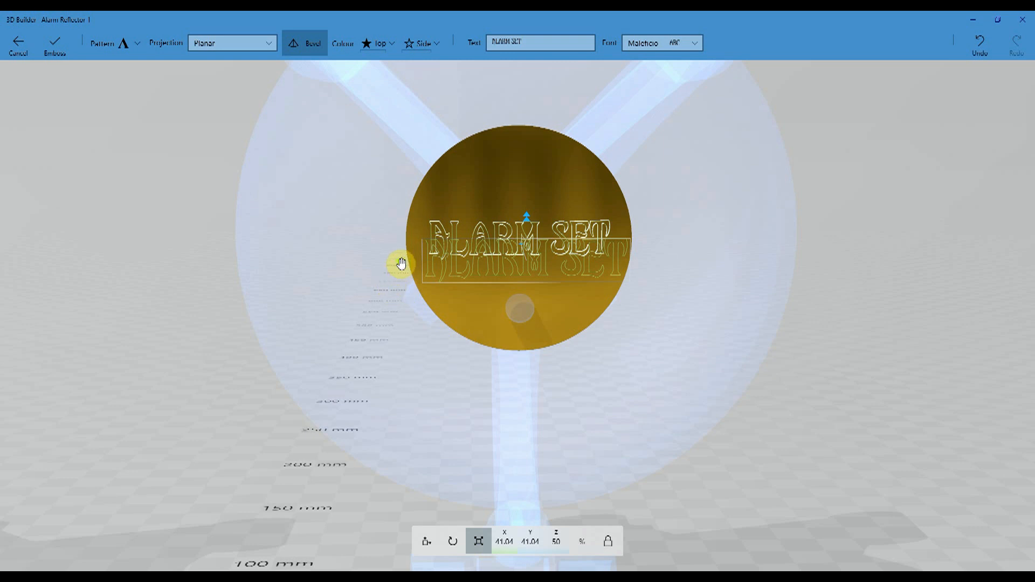
{"action": "left_click_drag", "start_coordinate": [400, 262], "coordinate": [396, 264]}
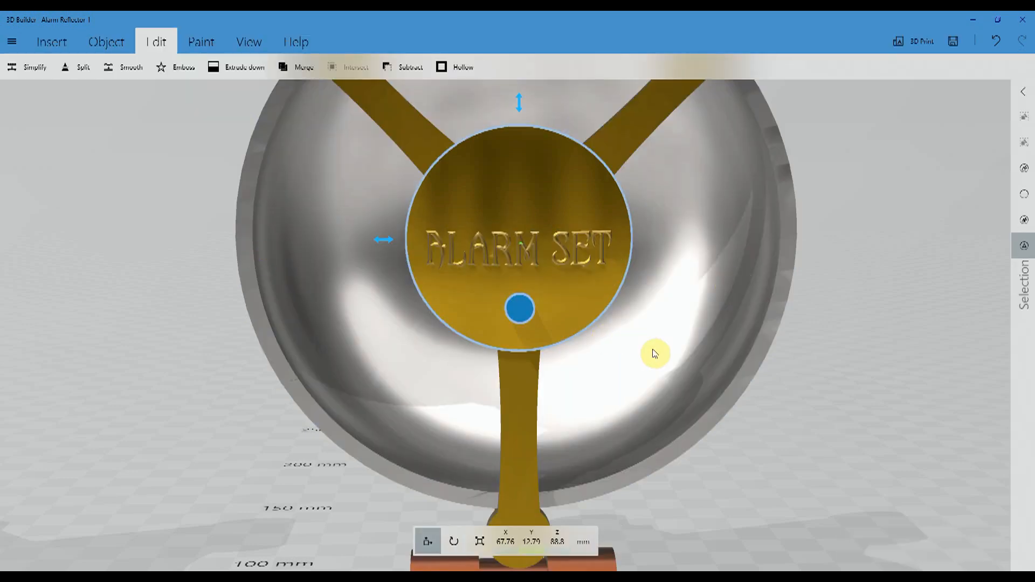
- Examine the embossed dome at an angle, and the gear and scroll embossing on the gold Cup Lamp Shade model
{"action": "right_click_drag", "start_coordinate": [778, 284], "coordinate": [501, 287]}
{"action": "left_click_drag", "start_coordinate": [500, 287], "coordinate": [547, 290]}
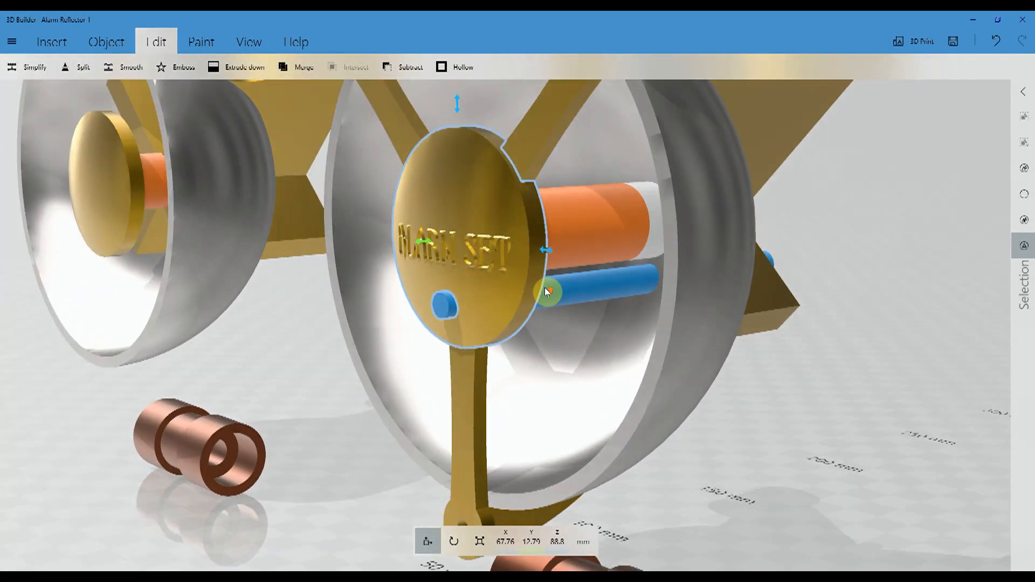
{"action": "scroll", "coordinate": [533, 290], "scroll_direction": "up", "scroll_amount": 4}
{"action": "mouse_move", "coordinate": [638, 206]}
{"action": "right_mouse_down"}
{"action": "mouse_move", "coordinate": [633, 347]}
{"action": "mouse_move", "coordinate": [642, 334]}
{"action": "mouse_move", "coordinate": [797, 335]}
{"action": "mouse_move", "coordinate": [911, 302]}
{"action": "mouse_move", "coordinate": [907, 323]}
{"action": "mouse_move", "coordinate": [889, 328]}
{"action": "right_mouse_up"}
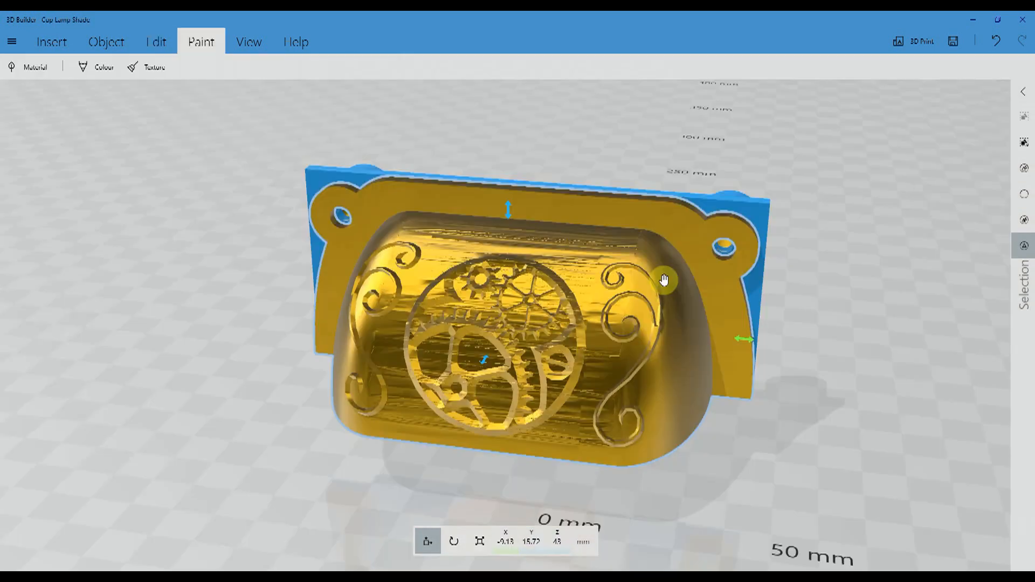
{"action": "scroll", "coordinate": [696, 345], "scroll_direction": "down", "scroll_amount": 5}
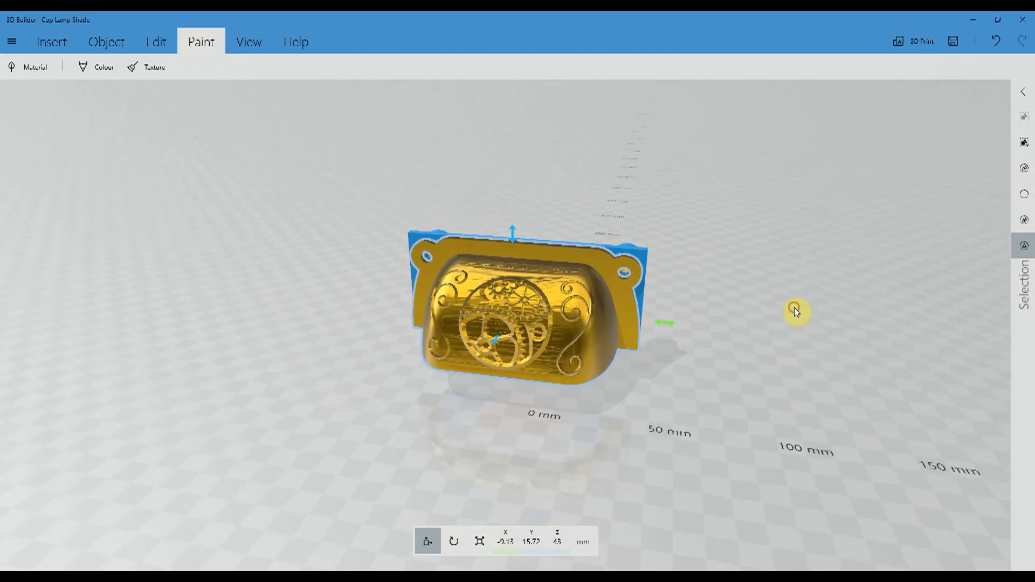
{"action": "right_click_drag", "start_coordinate": [732, 339], "coordinate": [770, 280]}
{"action": "scroll", "coordinate": [772, 281], "scroll_direction": "up", "scroll_amount": 5}
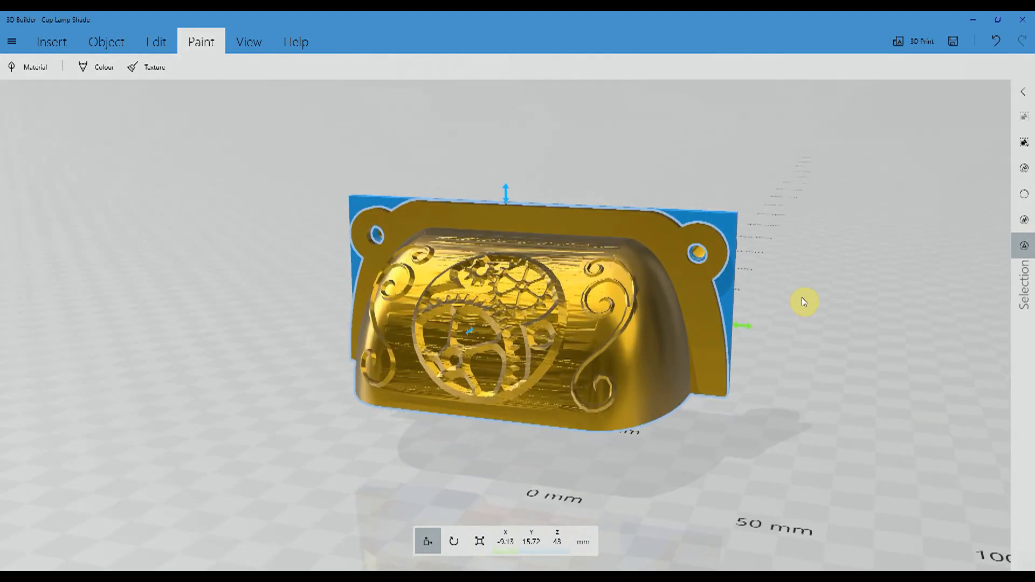
{"action": "right_click_drag", "start_coordinate": [832, 337], "coordinate": [713, 336]}
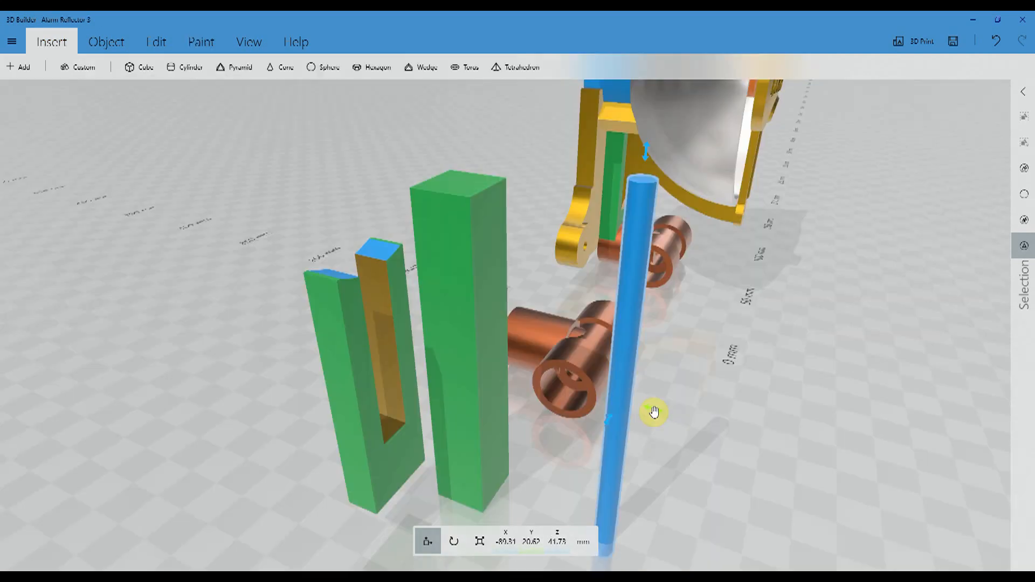
{"action": "left_click_drag", "start_coordinate": [654, 411], "coordinate": [487, 377]}
{"action": "mouse_move", "coordinate": [315, 202]}
{"action": "right_mouse_down"}
{"action": "mouse_move", "coordinate": [341, 203]}
{"action": "mouse_move", "coordinate": [334, 193]}
{"action": "right_mouse_up"}
{"action": "left_click_drag", "start_coordinate": [615, 492], "coordinate": [768, 471]}
{"action": "left_click_drag", "start_coordinate": [703, 406], "coordinate": [713, 447]}
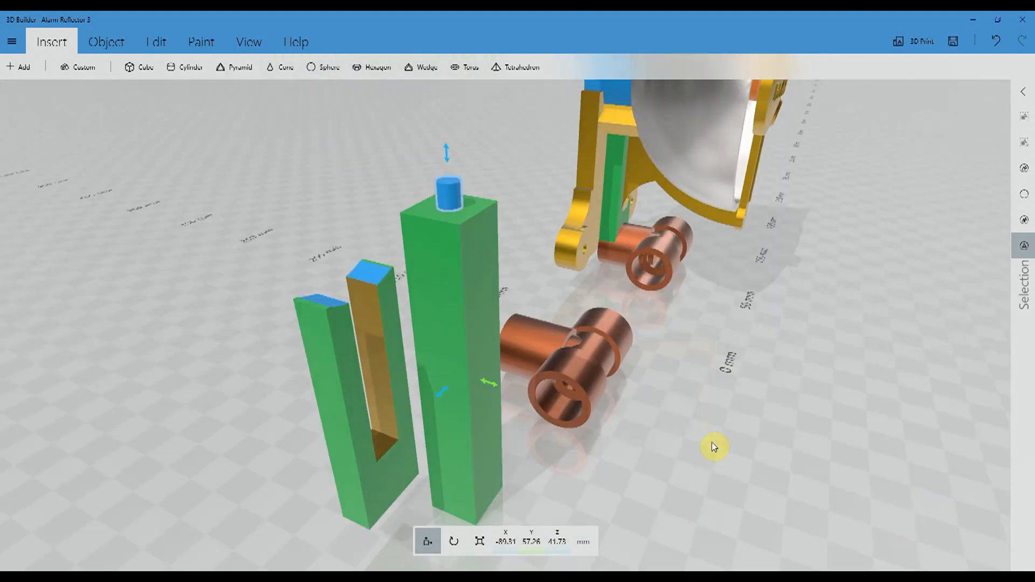
- Subtract the blue cylinder from the tall green block, and split the block with a plane at 90° roll, keeping the top part
{"action": "left_click", "coordinate": [155, 43]}
{"action": "left_click", "coordinate": [404, 67]}
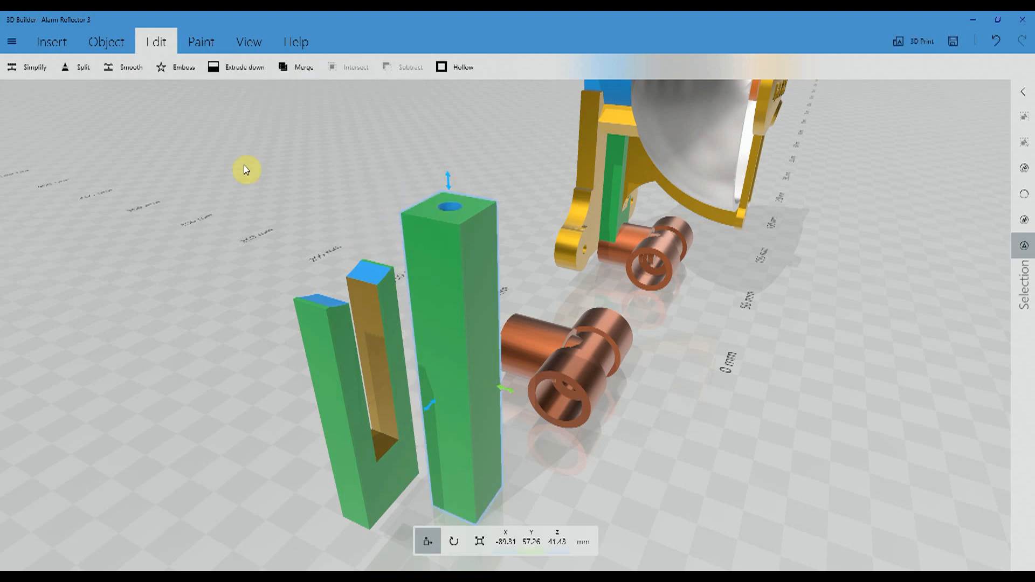
{"action": "left_click", "coordinate": [85, 69]}
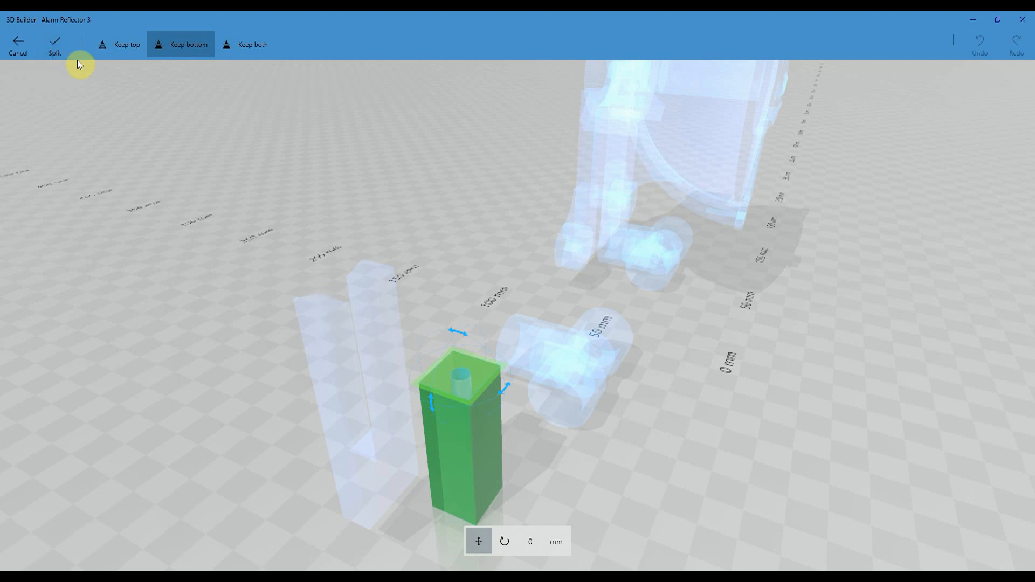
{"action": "left_click", "coordinate": [504, 542]}
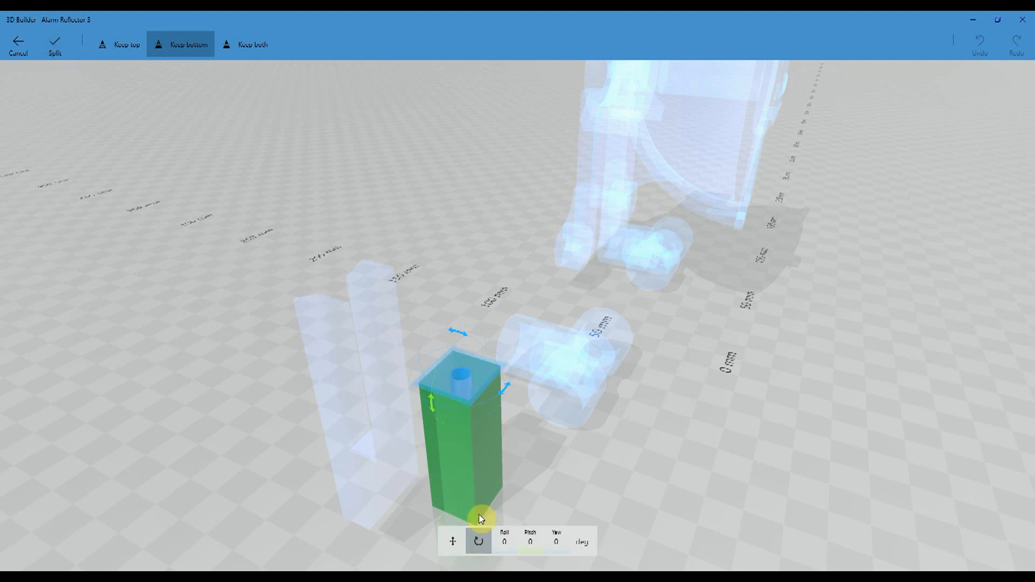
{"action": "left_click", "coordinate": [505, 543]}
{"action": "type", "text": "90"}
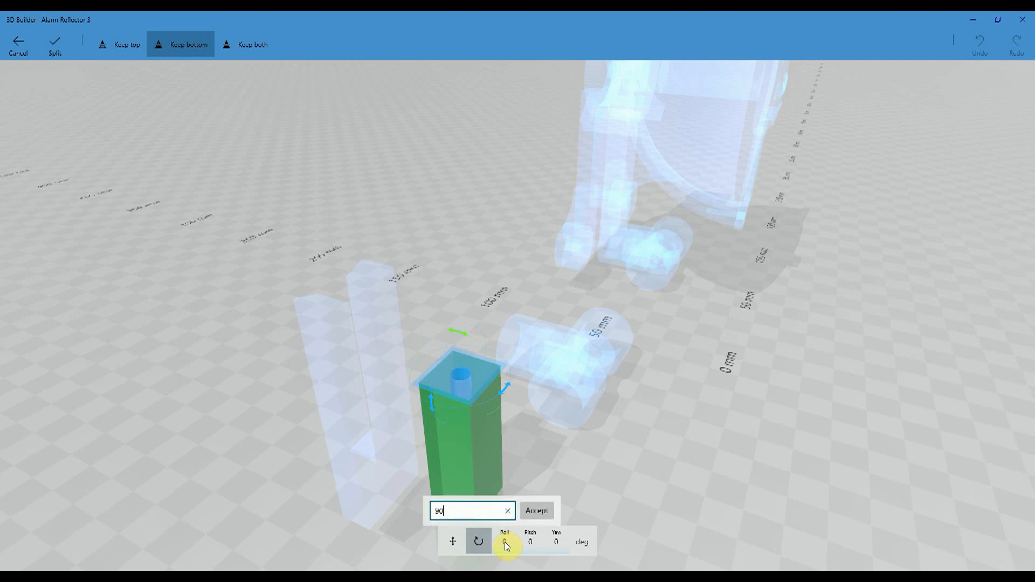
{"action": "left_click", "coordinate": [536, 511]}
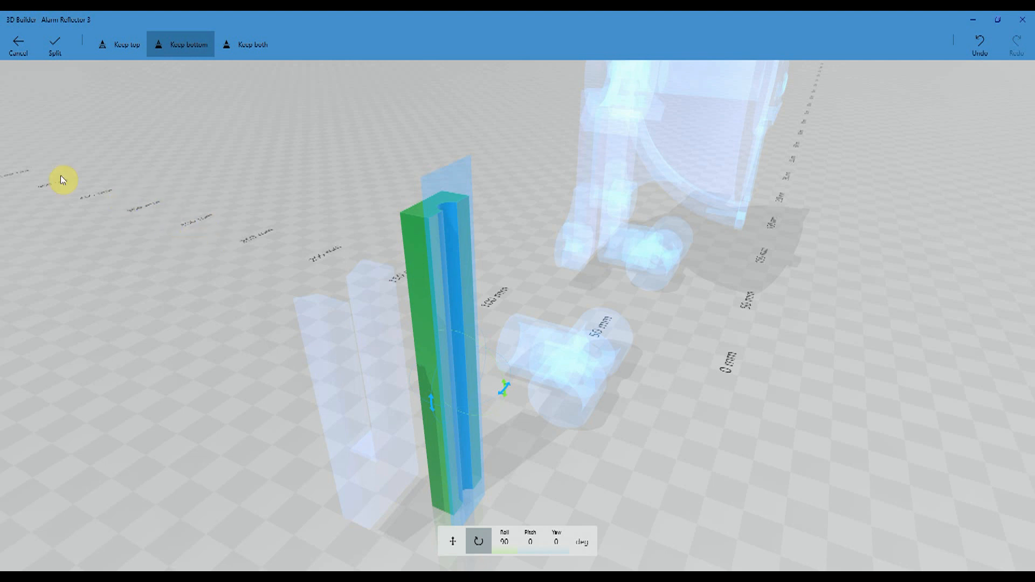
{"action": "left_click", "coordinate": [129, 43]}
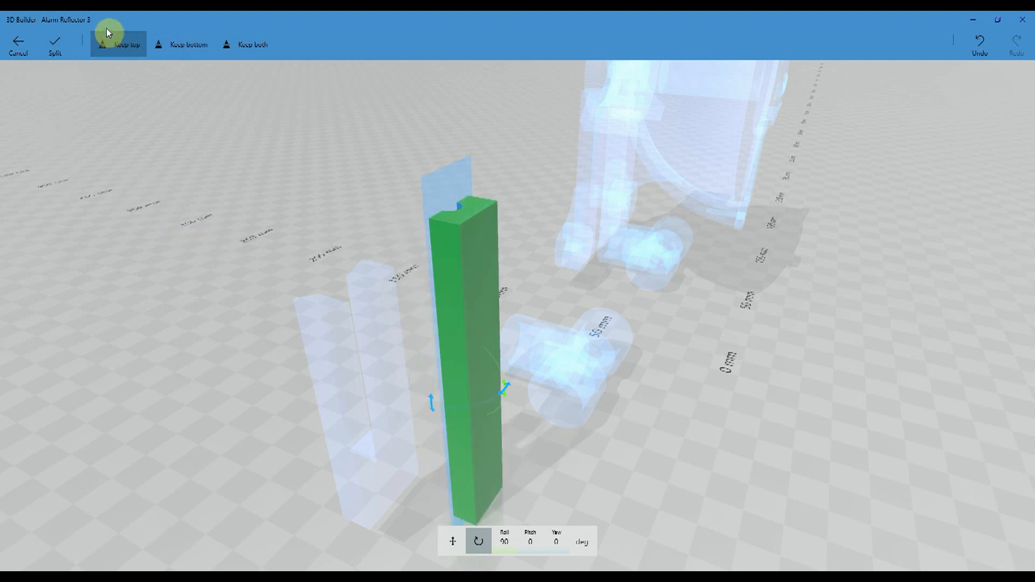
{"action": "left_click", "coordinate": [53, 45]}
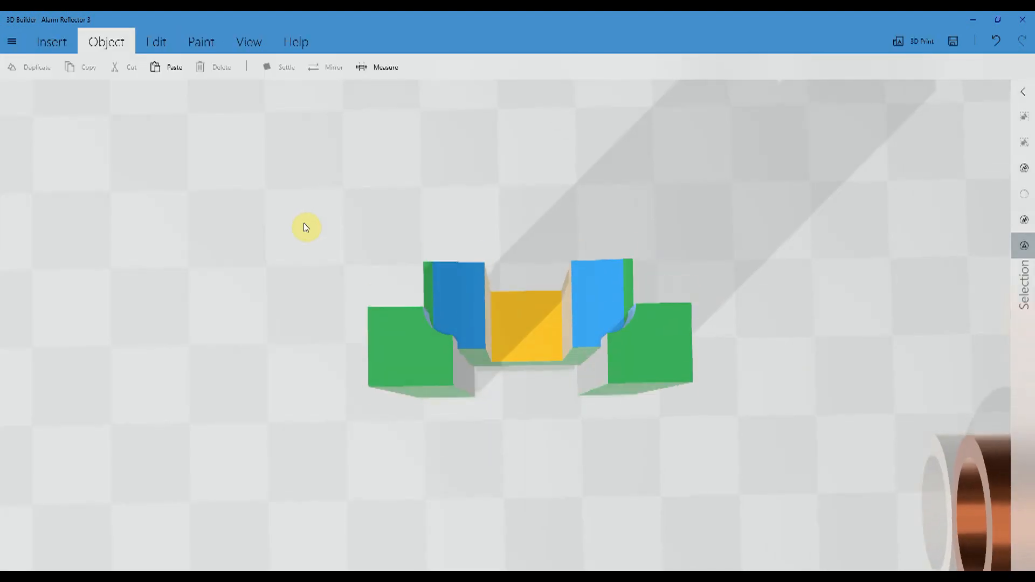
- Subtract the two grooved green blocks from the U-shaped green bracket to round its two outer vertical corners
{"action": "left_click", "coordinate": [305, 231]}
{"action": "left_click", "coordinate": [408, 386]}
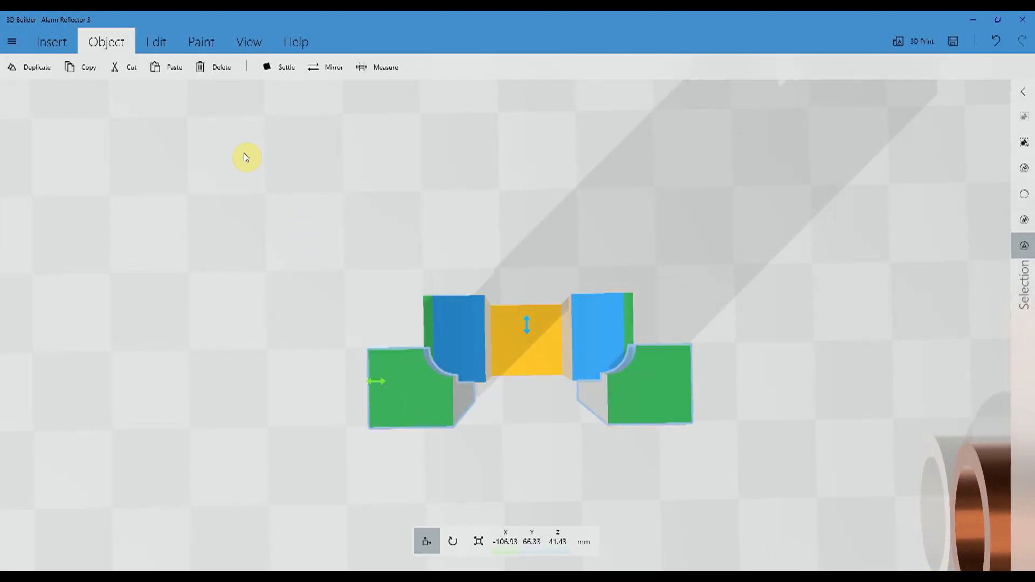
{"action": "left_click", "coordinate": [156, 42]}
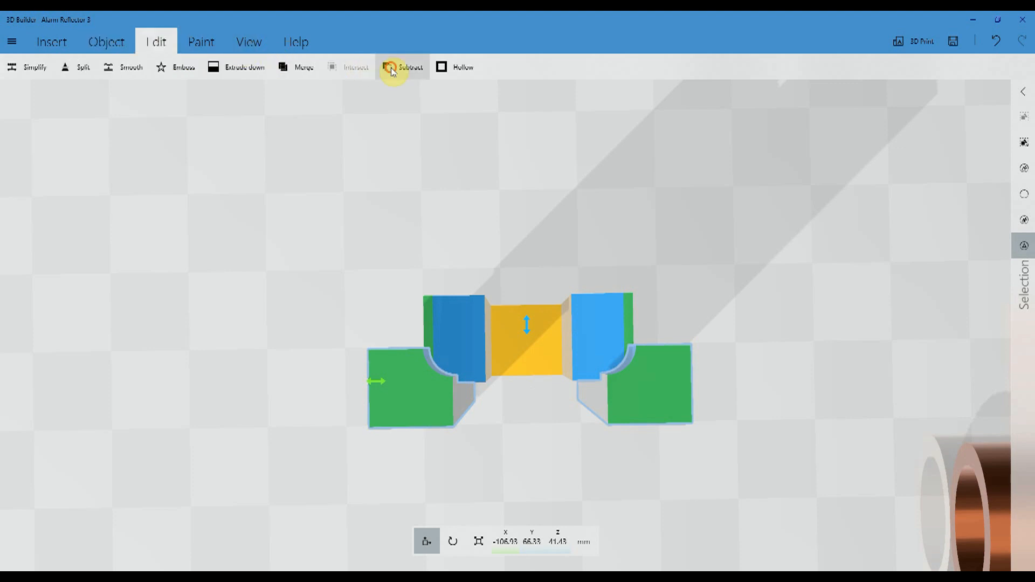
{"action": "left_click", "coordinate": [392, 69]}
{"action": "left_click_drag", "start_coordinate": [615, 460], "coordinate": [622, 404]}
{"action": "left_click_drag", "start_coordinate": [659, 254], "coordinate": [714, 442]}
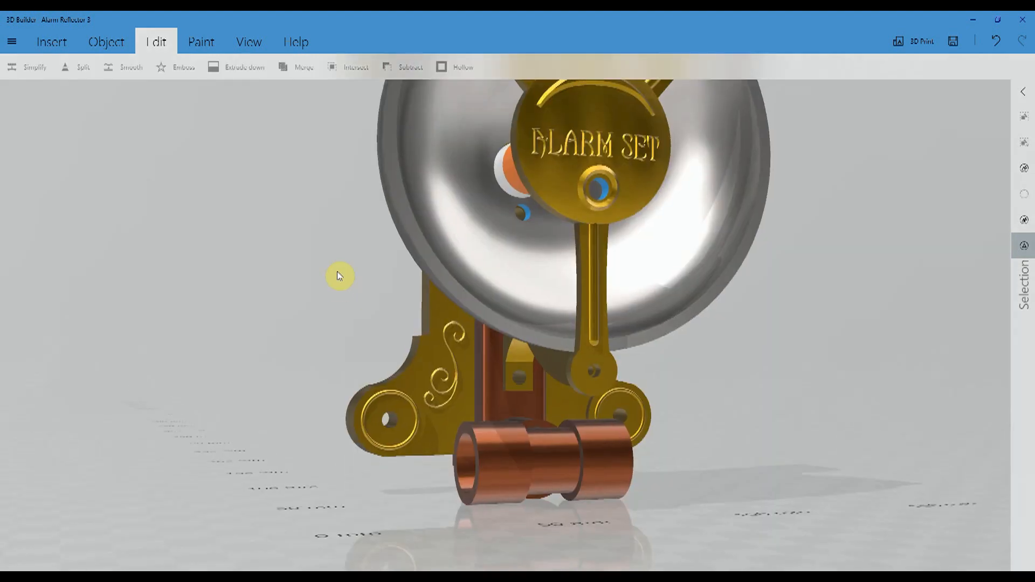
{"action": "left_click_drag", "start_coordinate": [337, 271], "coordinate": [402, 416]}
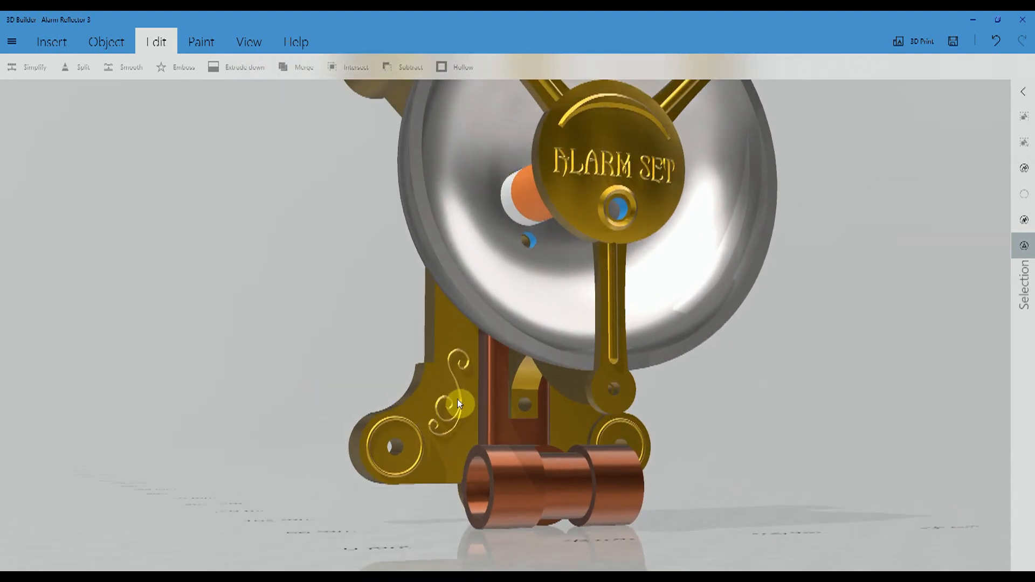
{"action": "left_click_drag", "start_coordinate": [270, 317], "coordinate": [237, 332]}
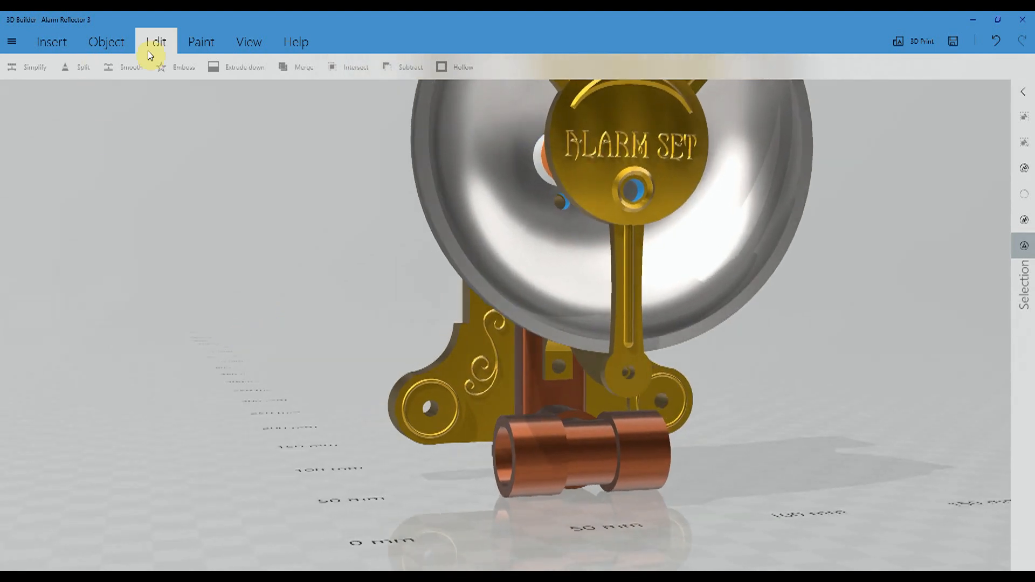
{"action": "left_click", "coordinate": [674, 400]}
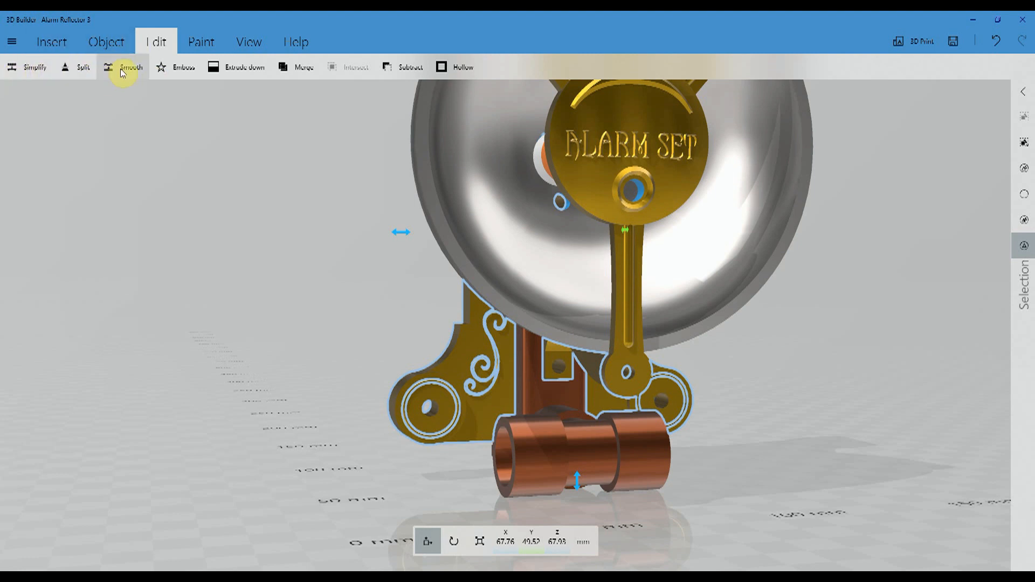
{"action": "left_click", "coordinate": [181, 67]}
{"action": "left_click_drag", "start_coordinate": [874, 251], "coordinate": [840, 243]}
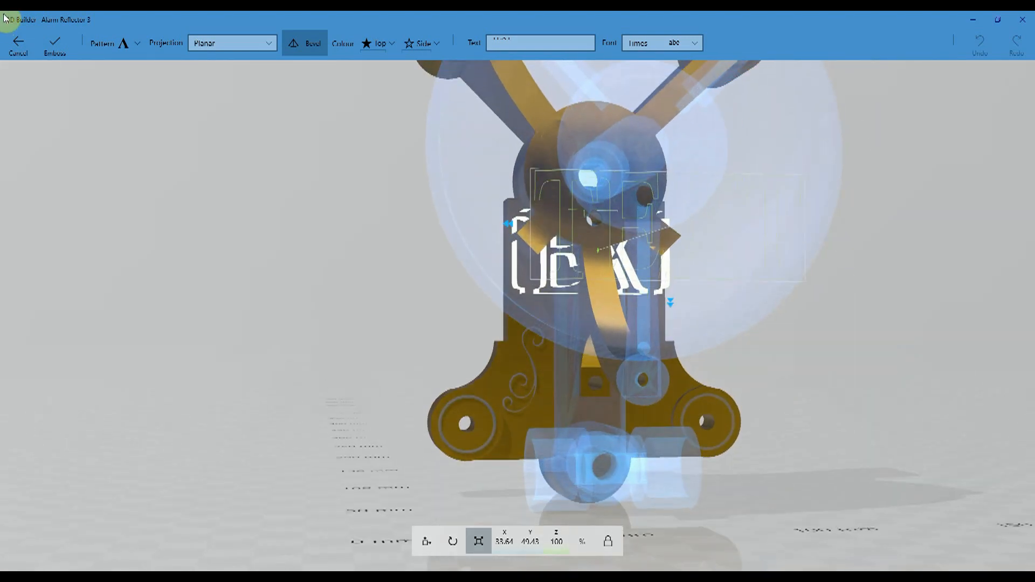
{"action": "left_click", "coordinate": [17, 43]}
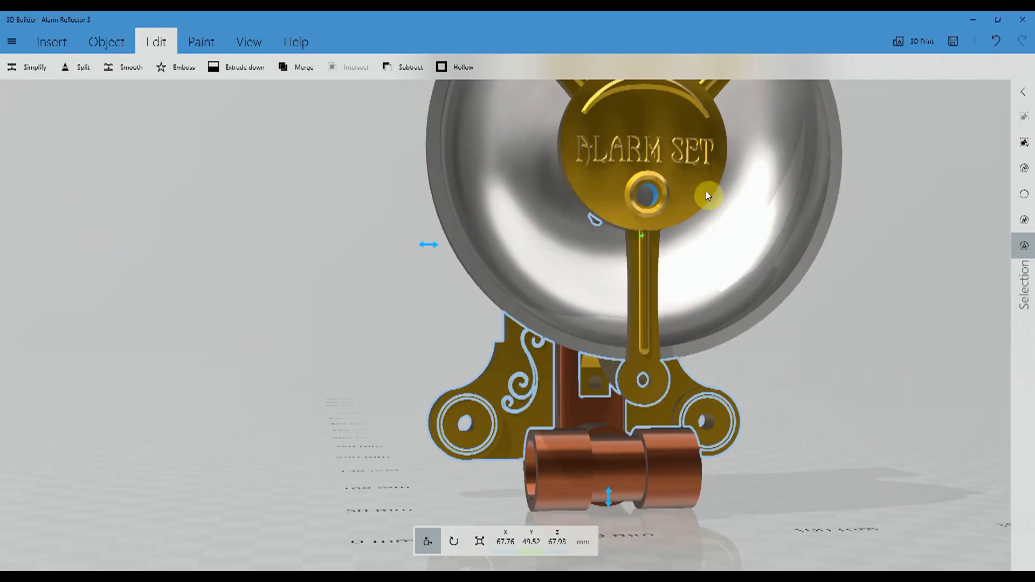
{"action": "left_click", "coordinate": [914, 217]}
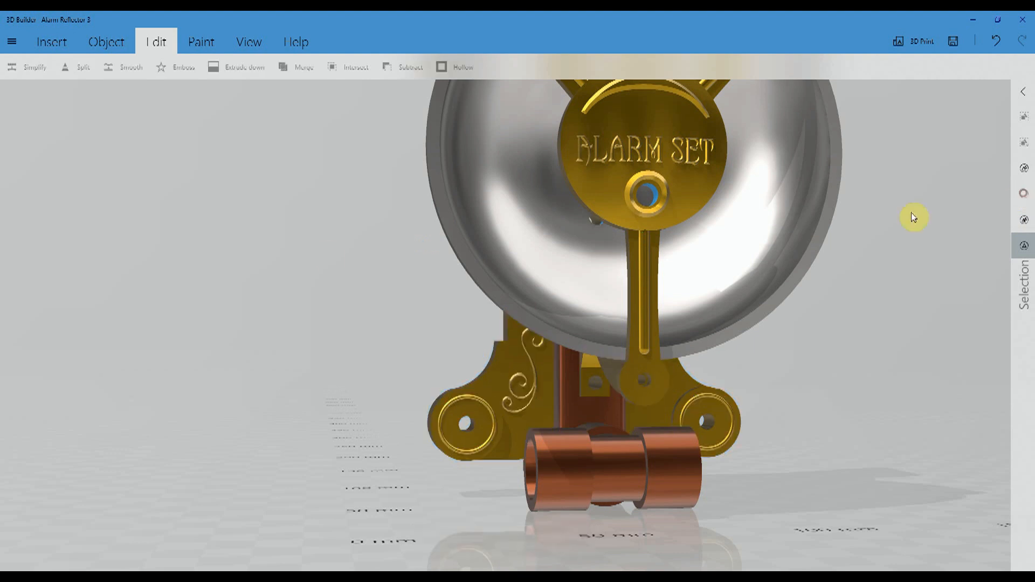
- Insert a cube and load the image twiddly refelcted emboss.png as a planar emboss pattern on its front face
{"action": "left_click", "coordinate": [46, 42]}
{"action": "left_click", "coordinate": [138, 67]}
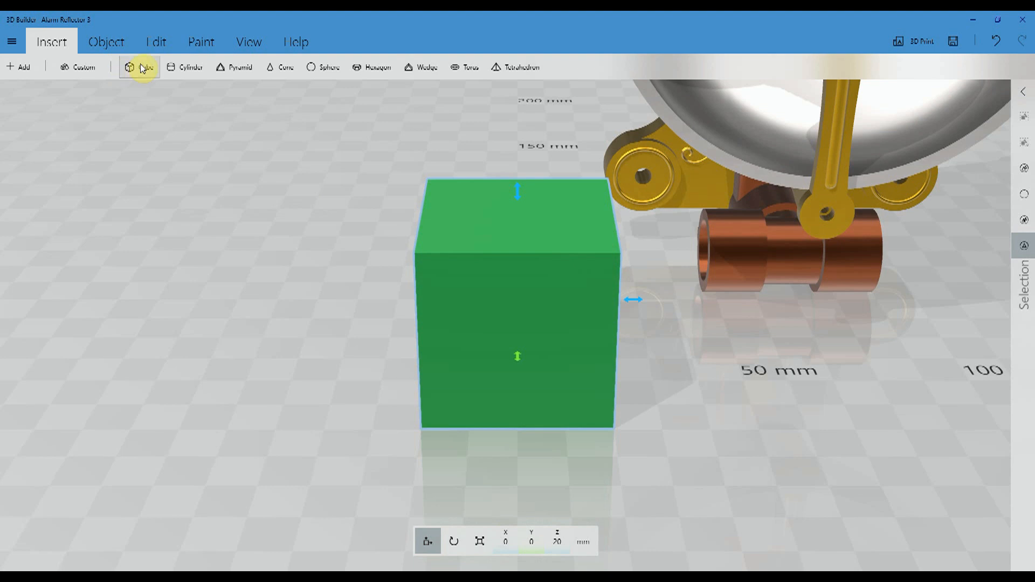
{"action": "left_click", "coordinate": [154, 41]}
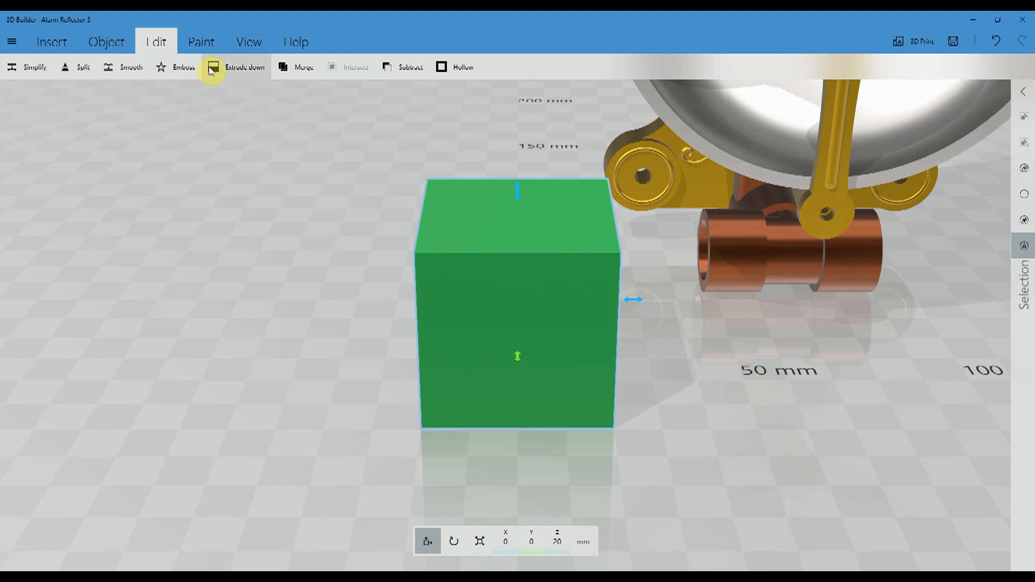
{"action": "left_click", "coordinate": [193, 68]}
{"action": "left_click_drag", "start_coordinate": [284, 284], "coordinate": [298, 261]}
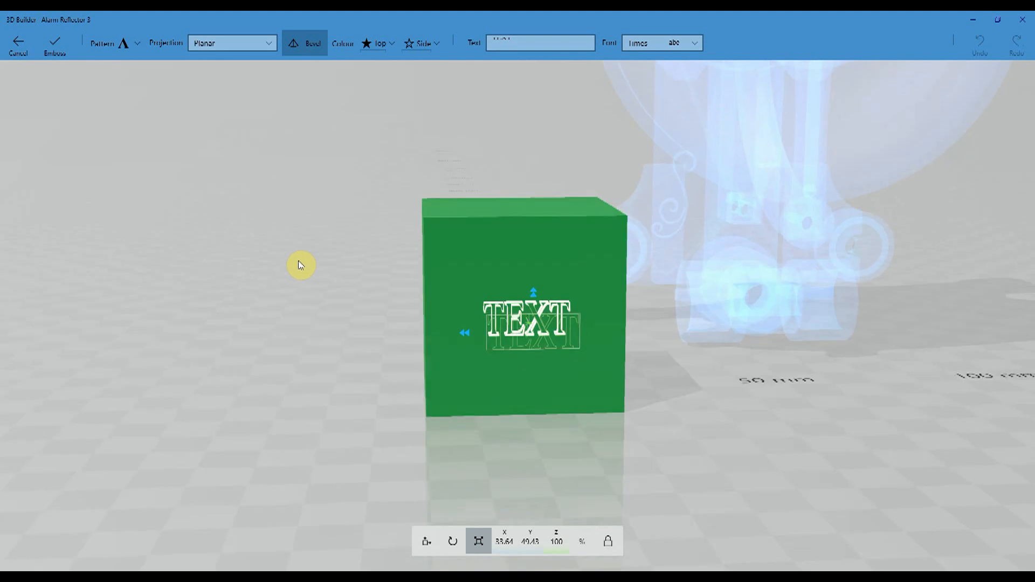
{"action": "left_click", "coordinate": [139, 43]}
{"action": "left_click", "coordinate": [183, 82]}
{"action": "scroll", "coordinate": [289, 174], "scroll_direction": "down", "scroll_amount": 5}
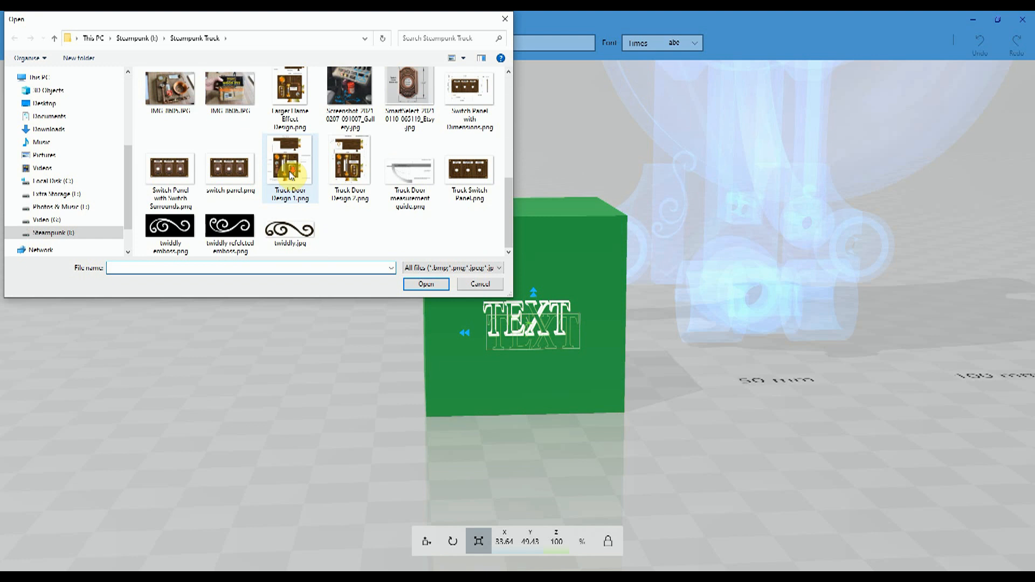
{"action": "left_click", "coordinate": [228, 229]}
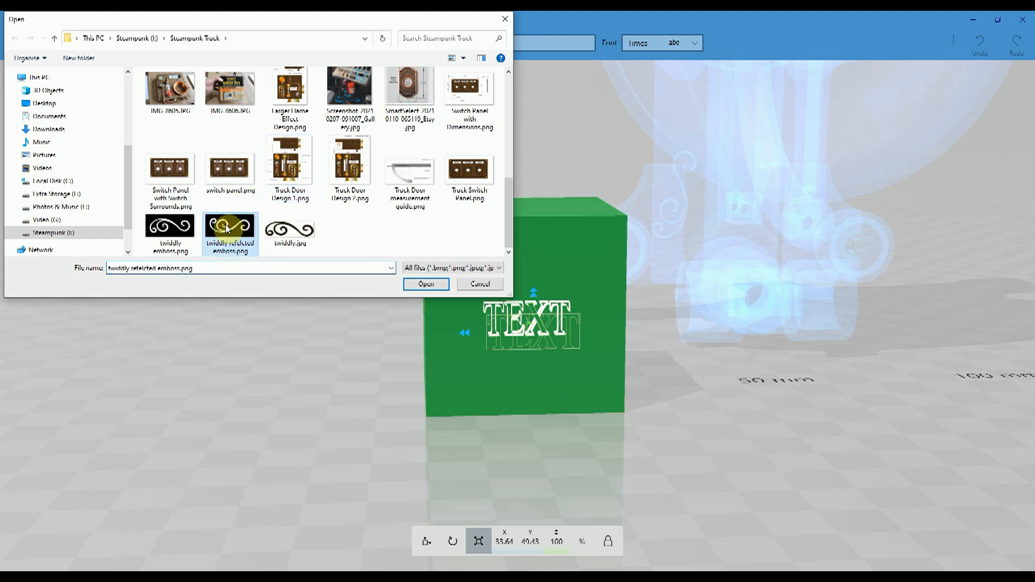
{"action": "left_click", "coordinate": [426, 284]}
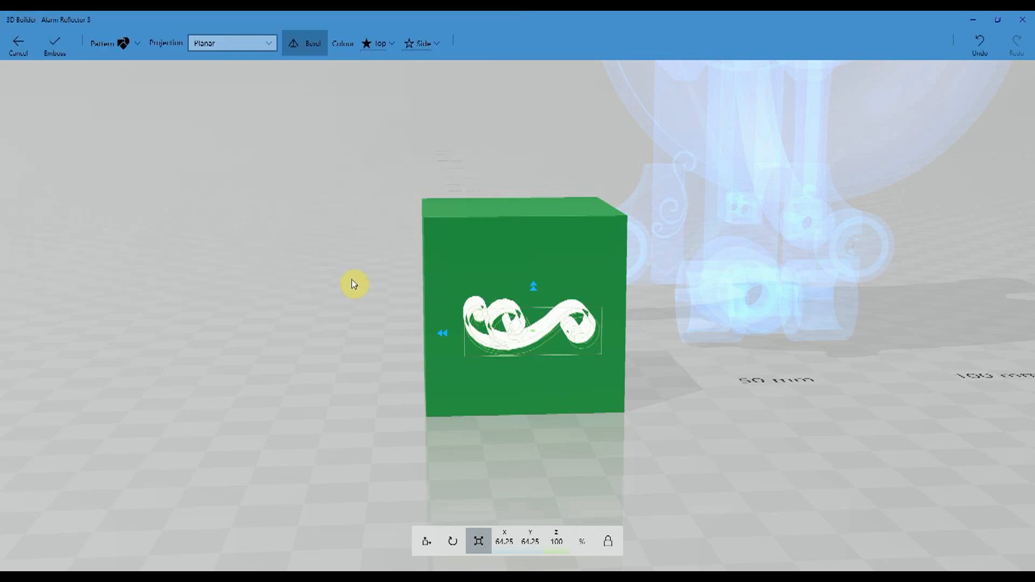
- Rotate the scroll pattern to about -119 degrees on the cube's front face and emboss it
{"action": "left_click_drag", "start_coordinate": [315, 311], "coordinate": [309, 292]}
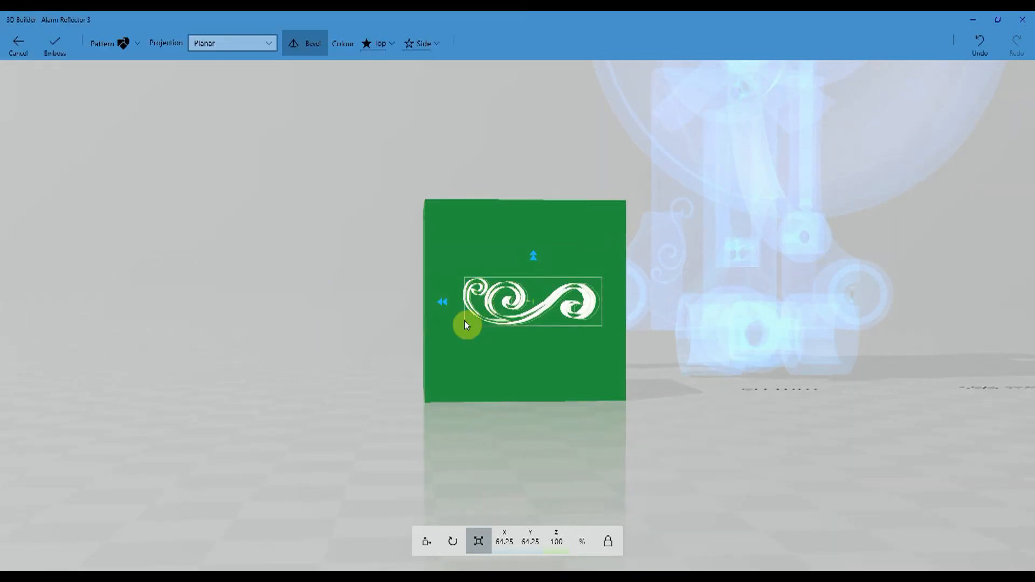
{"action": "left_click", "coordinate": [457, 535]}
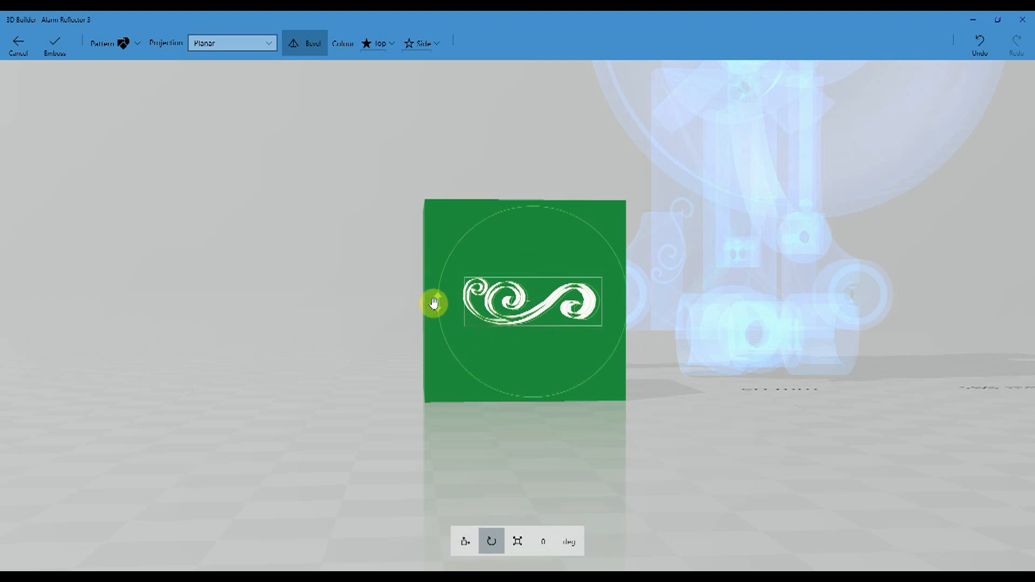
{"action": "left_click_drag", "start_coordinate": [438, 302], "coordinate": [587, 222]}
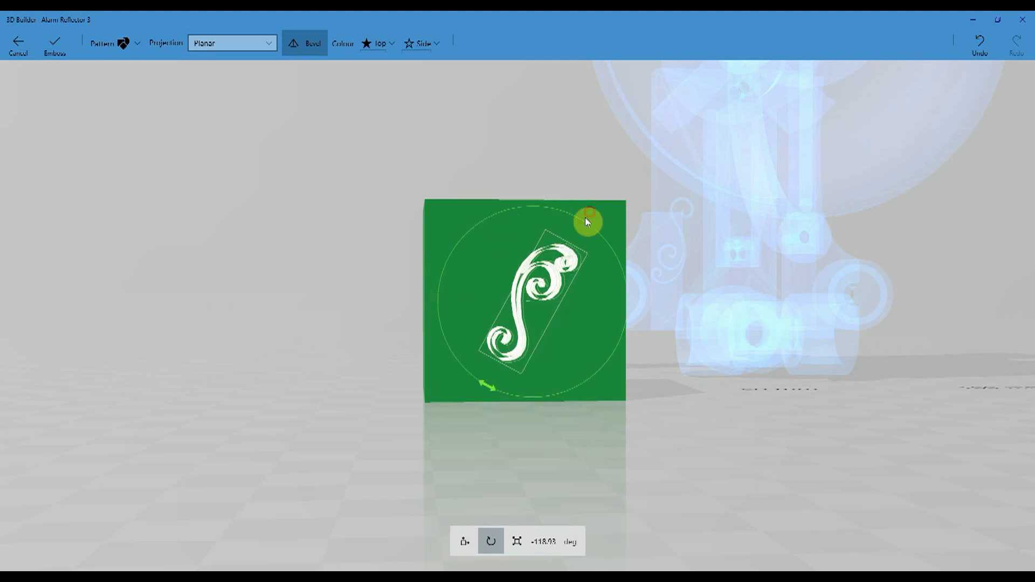
{"action": "left_click", "coordinate": [516, 547]}
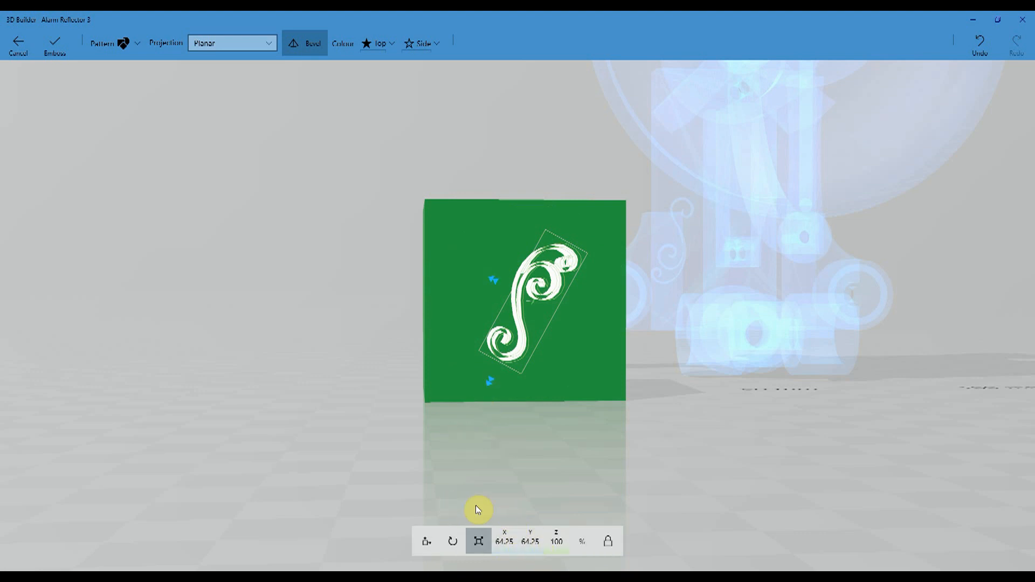
{"action": "left_click", "coordinate": [54, 44]}
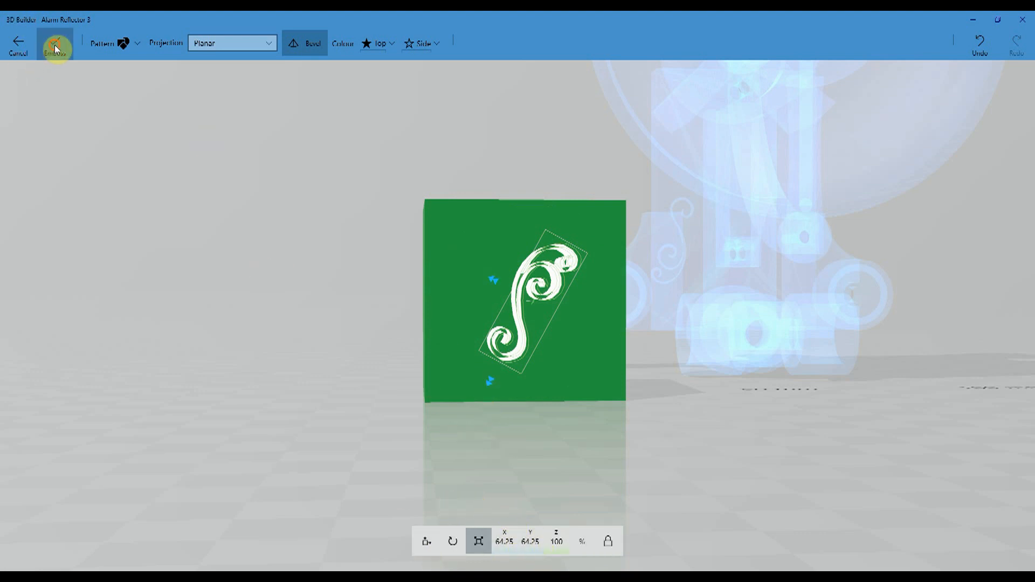
- Split the cube with a plane at 90° roll and -19.55 mm offset, keeping the top part so only the raised scroll remains
{"action": "left_click_drag", "start_coordinate": [295, 367], "coordinate": [435, 432]}
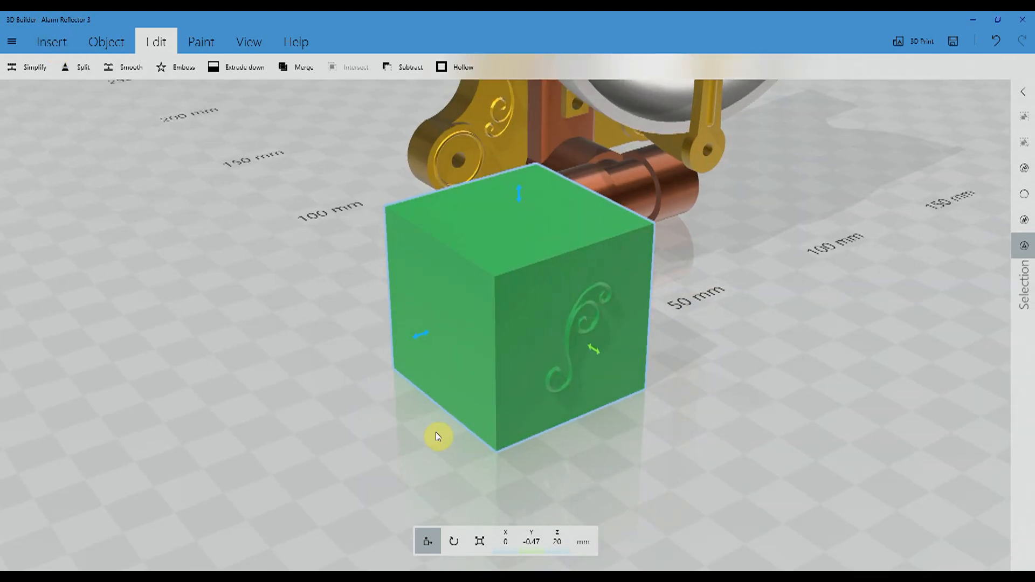
{"action": "left_click", "coordinate": [75, 68]}
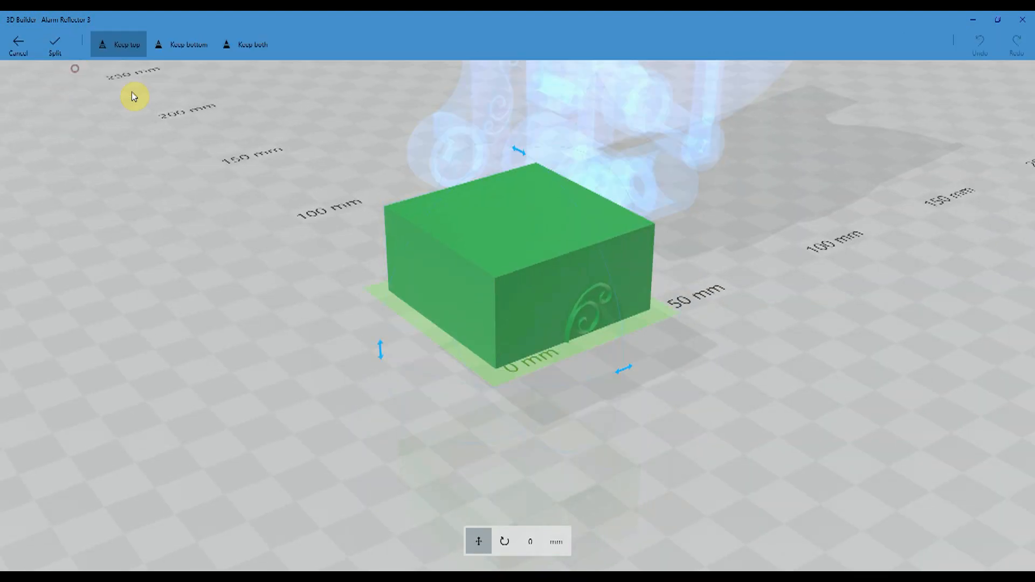
{"action": "left_click", "coordinate": [504, 541]}
{"action": "left_click", "coordinate": [506, 543]}
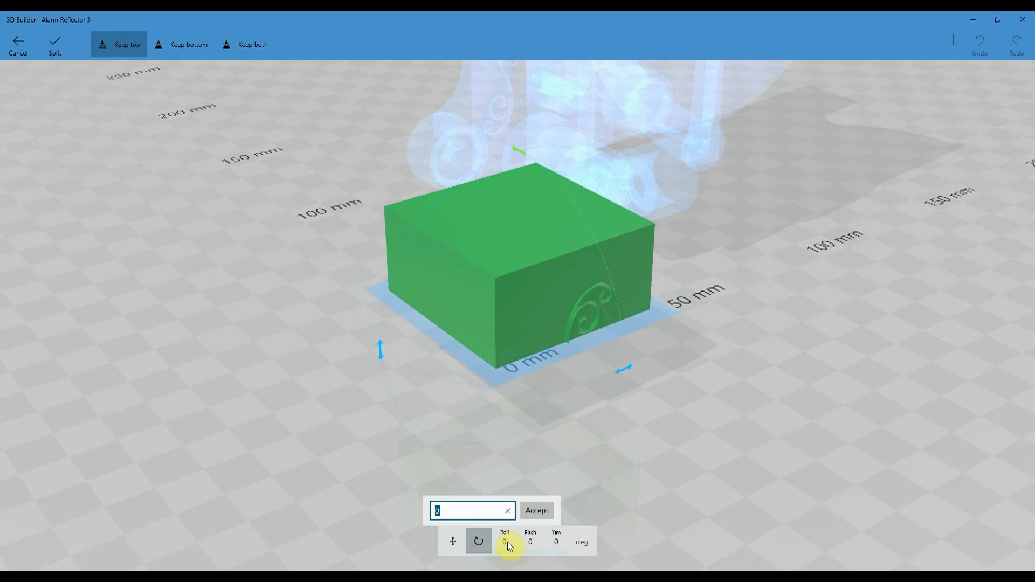
{"action": "type", "text": "90"}
{"action": "left_click", "coordinate": [537, 510]}
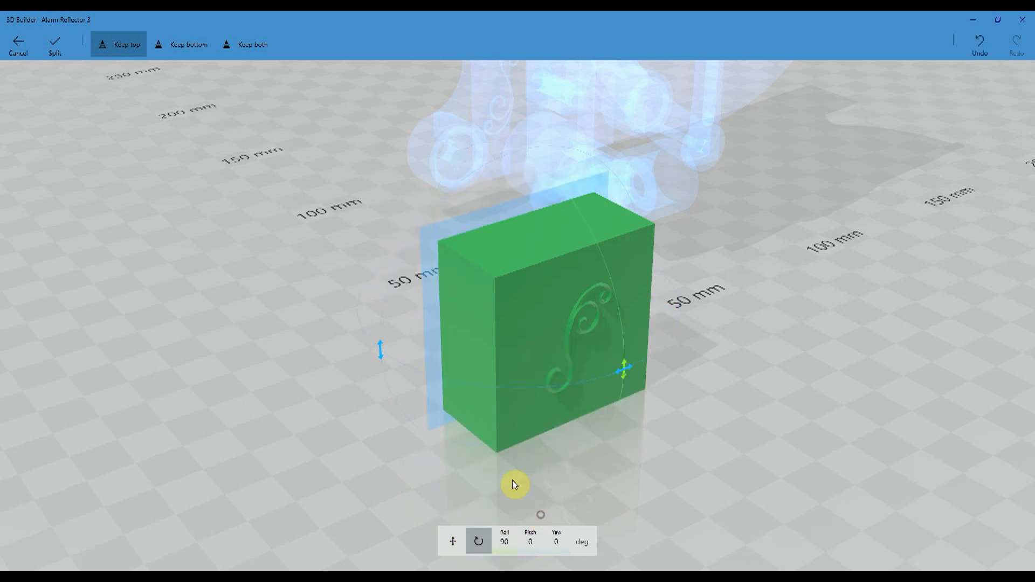
{"action": "left_click", "coordinate": [436, 323]}
{"action": "left_click_drag", "start_coordinate": [435, 323], "coordinate": [480, 351]}
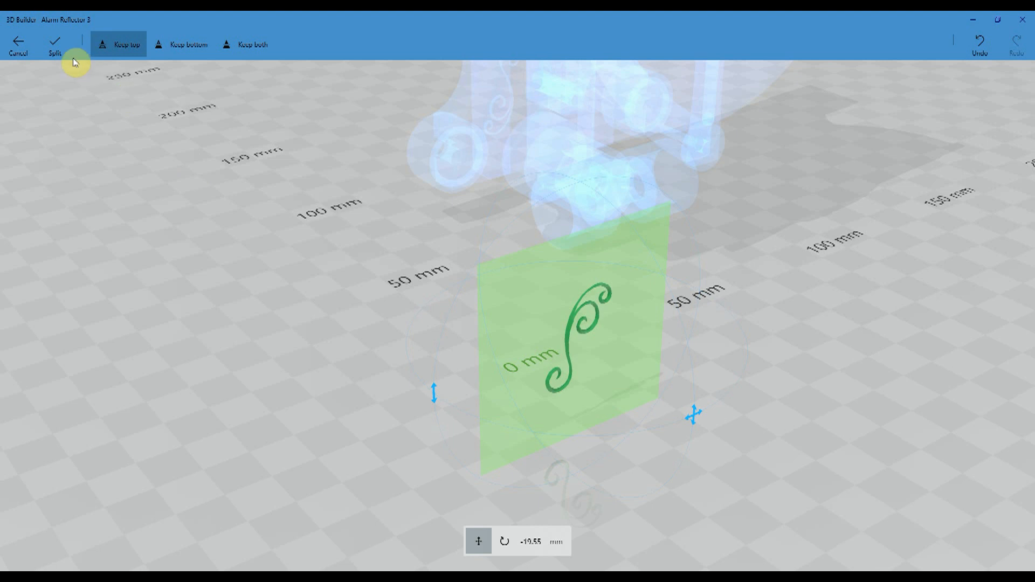
{"action": "left_click", "coordinate": [55, 47]}
- Repair the geometry of the separated scroll
{"action": "right_click_drag", "start_coordinate": [615, 388], "coordinate": [475, 377]}
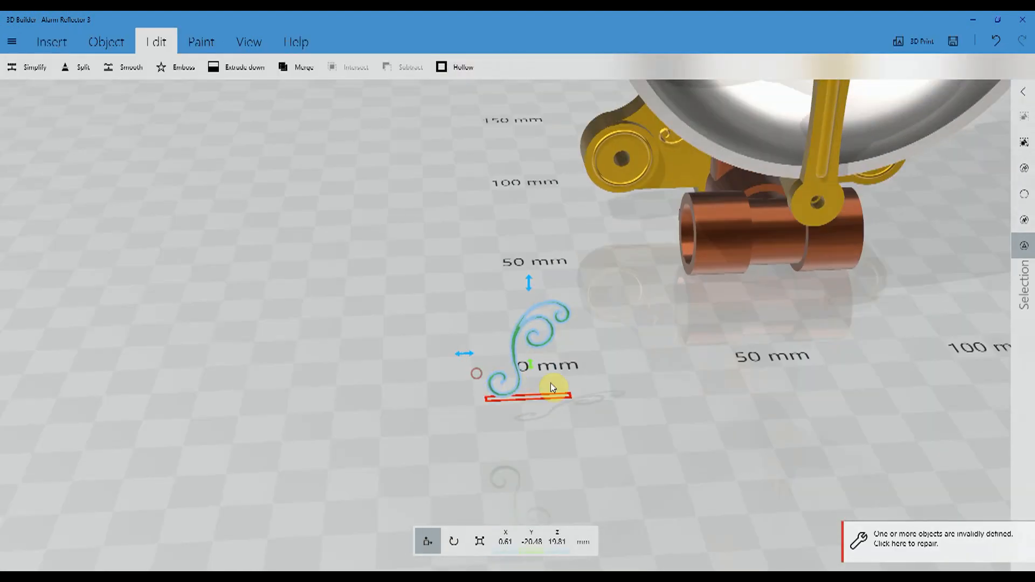
{"action": "left_click", "coordinate": [918, 539]}
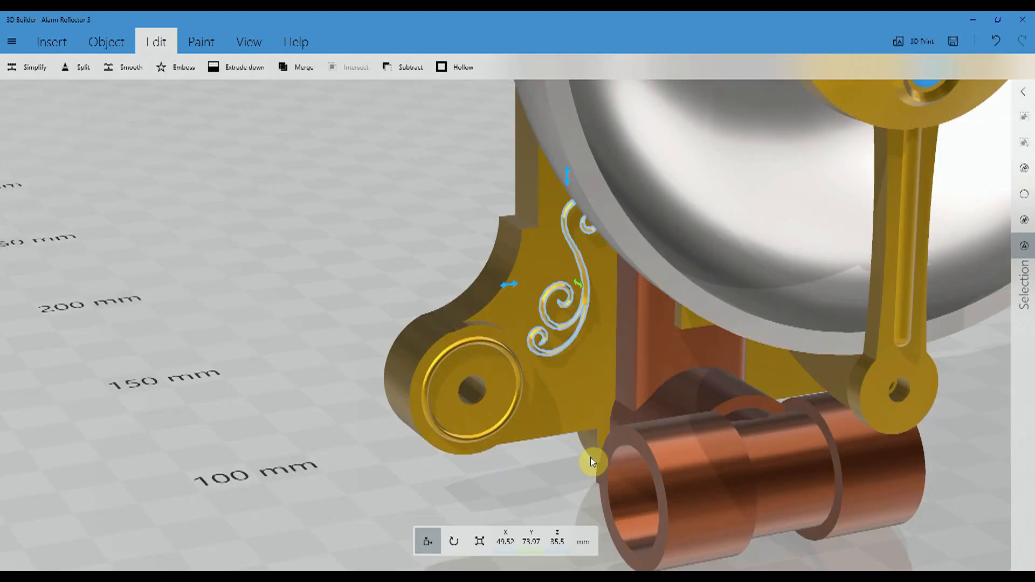
{"action": "scroll", "coordinate": [591, 453], "scroll_direction": "down", "scroll_amount": 6}
- Duplicate the scroll on the gold bracket's left wing and mirror the copy
{"action": "left_click_drag", "start_coordinate": [793, 403], "coordinate": [685, 351]}
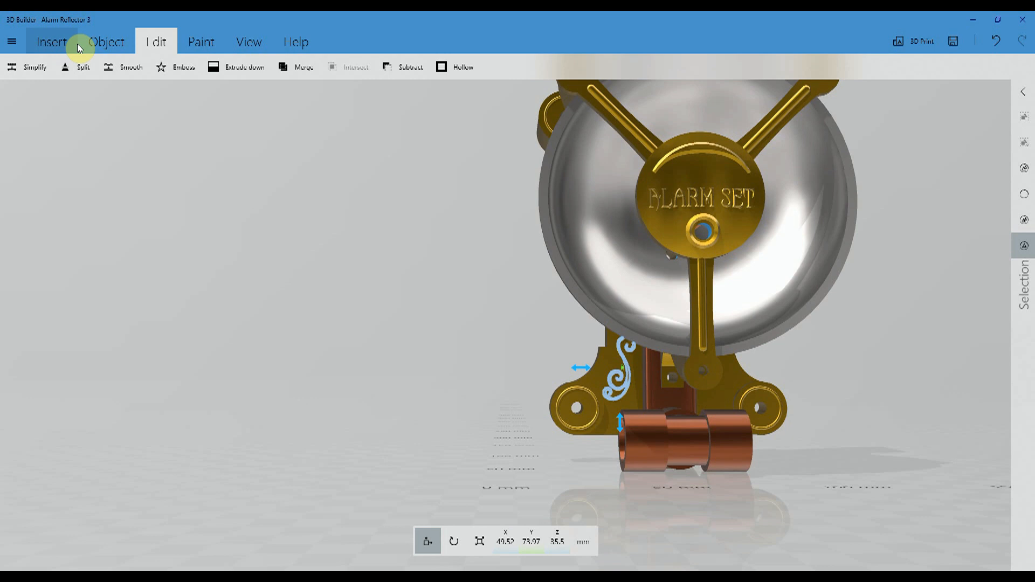
{"action": "left_click", "coordinate": [97, 43]}
{"action": "left_click", "coordinate": [30, 67]}
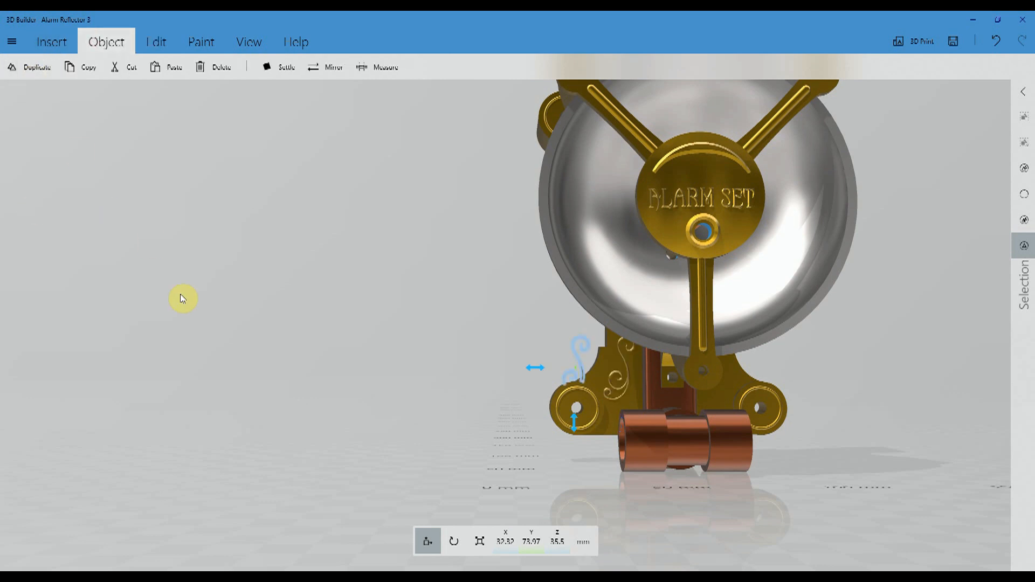
{"action": "left_click", "coordinate": [325, 67]}
- Move the mirrored scroll onto the bracket's right wing, at about X 86 mm, matching the left scroll's placement
{"action": "left_click_drag", "start_coordinate": [539, 367], "coordinate": [683, 377]}
{"action": "left_click_drag", "start_coordinate": [834, 392], "coordinate": [670, 354]}
{"action": "mouse_move", "coordinate": [745, 341]}
{"action": "left_mouse_down"}
{"action": "mouse_move", "coordinate": [765, 352]}
{"action": "mouse_move", "coordinate": [765, 341]}
{"action": "left_mouse_up"}
{"action": "left_click", "coordinate": [566, 355]}
{"action": "left_click_drag", "start_coordinate": [564, 356], "coordinate": [557, 355]}
{"action": "left_click_drag", "start_coordinate": [360, 344], "coordinate": [364, 351]}
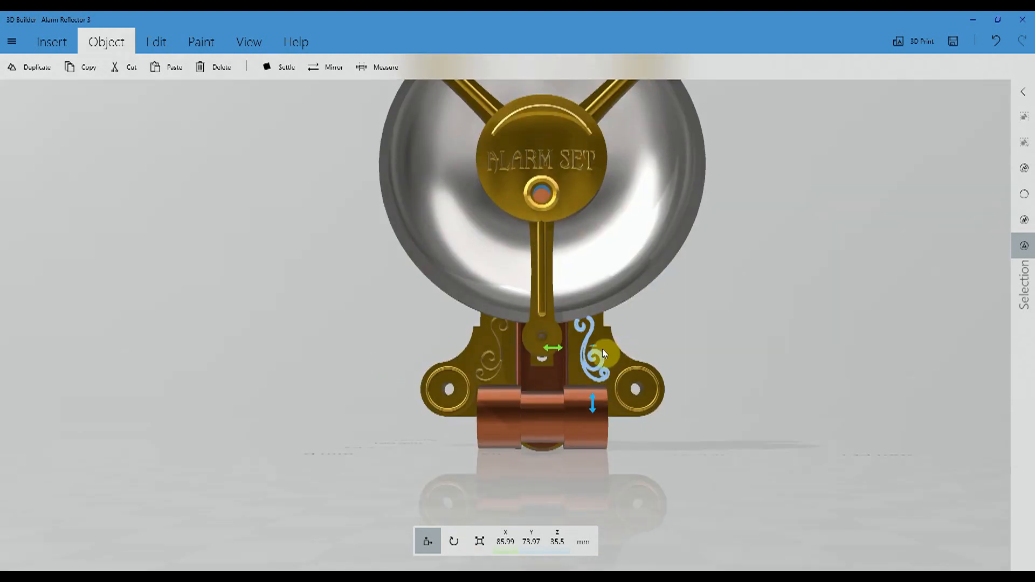
{"action": "left_click_drag", "start_coordinate": [555, 349], "coordinate": [555, 349]}
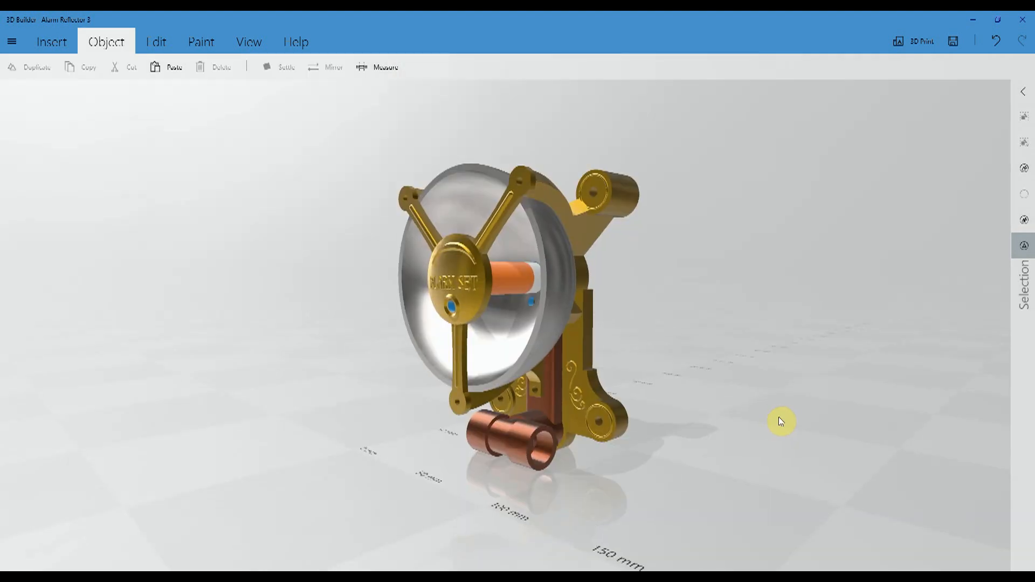
- Examine the assembled reflector from several angles and inspect the copper pipe fitting and bracket from the side
{"action": "left_click_drag", "start_coordinate": [753, 417], "coordinate": [716, 390]}
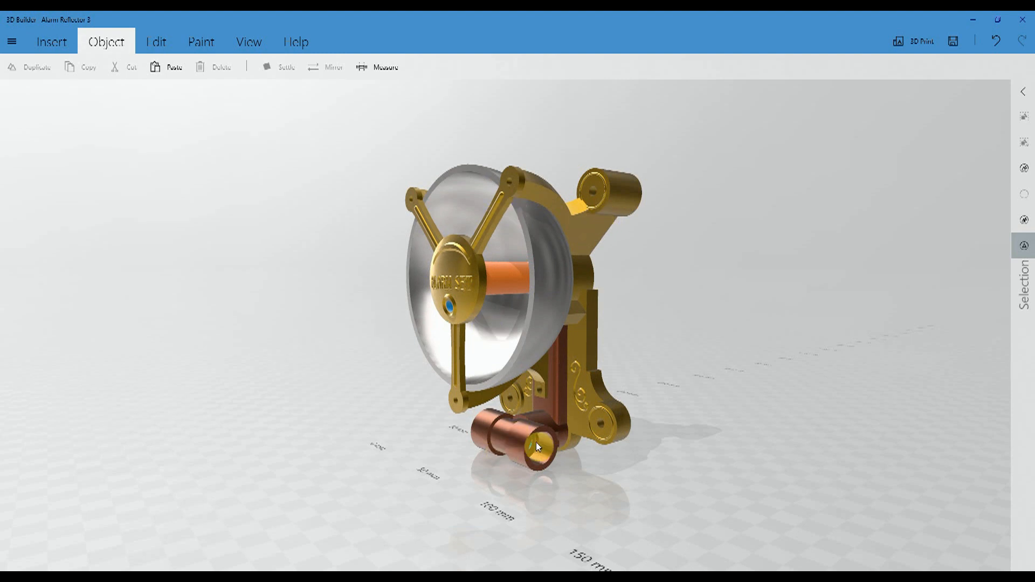
{"action": "left_click_drag", "start_coordinate": [325, 432], "coordinate": [855, 445]}
{"action": "left_click_drag", "start_coordinate": [245, 435], "coordinate": [441, 426]}
{"action": "scroll", "coordinate": [554, 435], "scroll_direction": "up", "scroll_amount": 1}
{"action": "scroll", "coordinate": [632, 454], "scroll_direction": "up", "scroll_amount": 5}
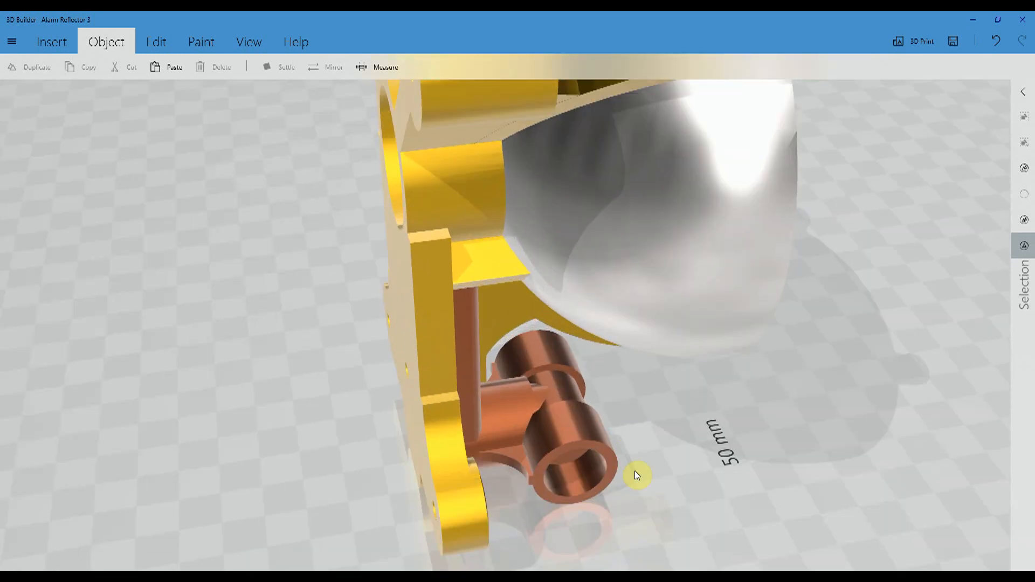
{"action": "left_click_drag", "start_coordinate": [386, 490], "coordinate": [362, 472]}
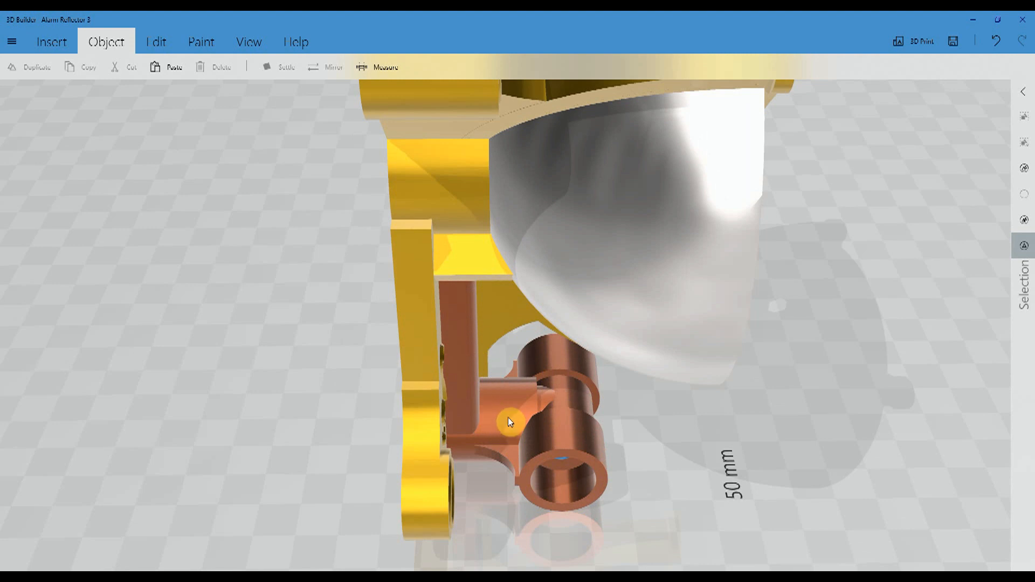
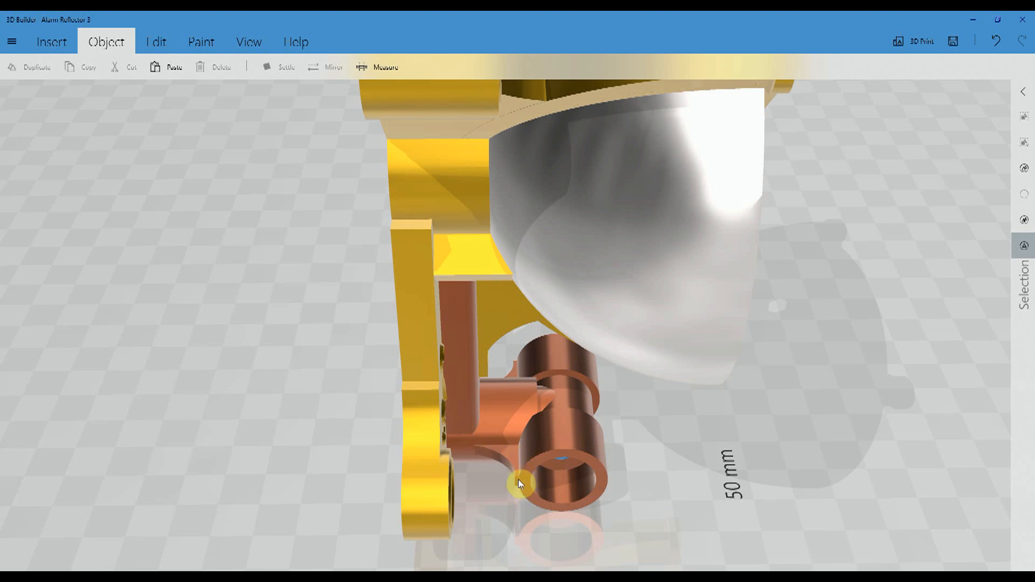
- Examine the assembled reflector from below, the side and the front, including the coiled copper tube, bracket scrolls and pipe fitting
{"action": "left_click_drag", "start_coordinate": [818, 437], "coordinate": [510, 157]}
{"action": "scroll", "coordinate": [682, 360], "scroll_direction": "up", "scroll_amount": 5}
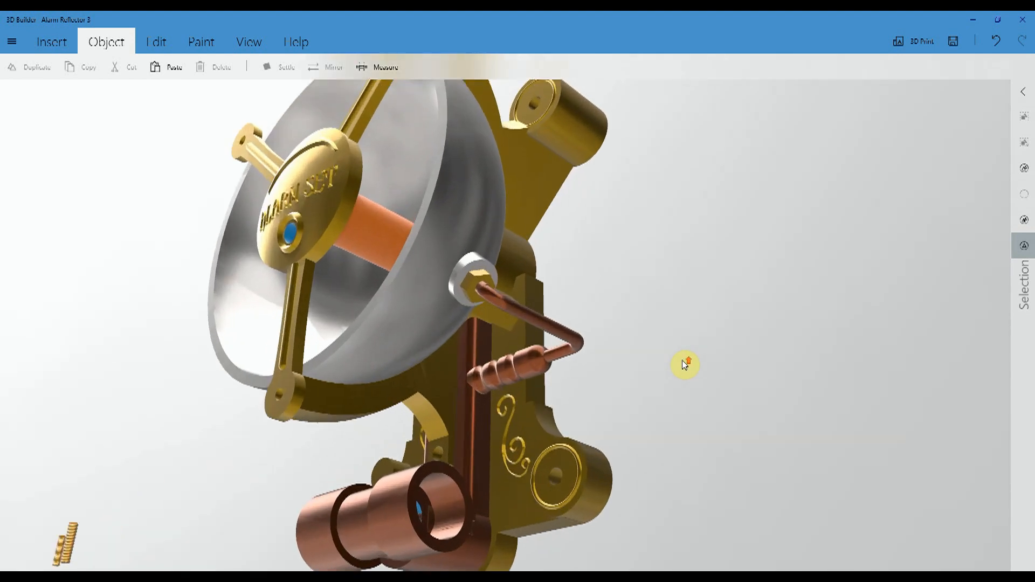
{"action": "left_click_drag", "start_coordinate": [614, 386], "coordinate": [570, 448]}
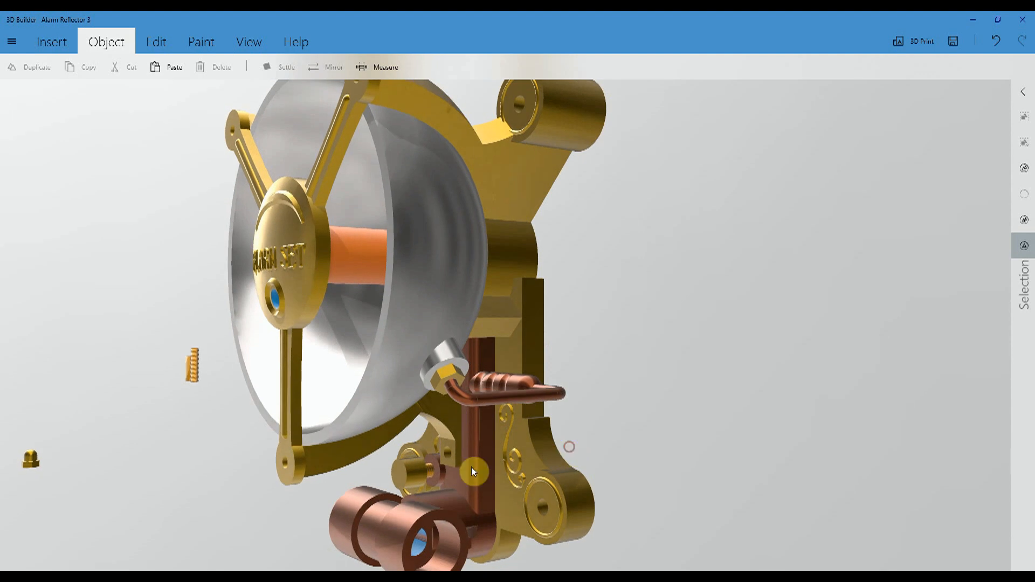
{"action": "scroll", "coordinate": [468, 470], "scroll_direction": "up", "scroll_amount": 2}
{"action": "right_click_drag", "start_coordinate": [435, 487], "coordinate": [497, 249]}
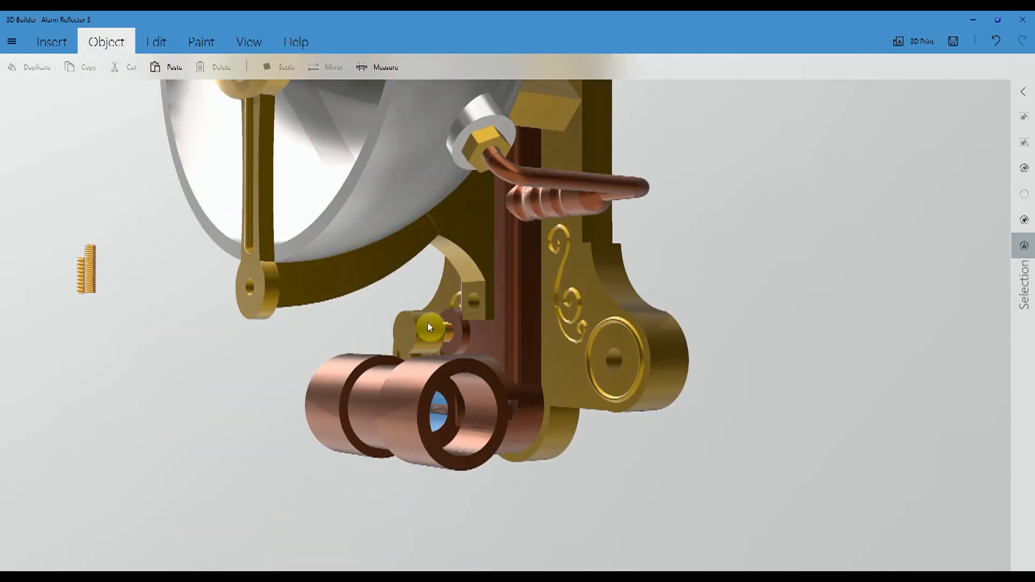
{"action": "scroll", "coordinate": [473, 314], "scroll_direction": "down", "scroll_amount": 5}
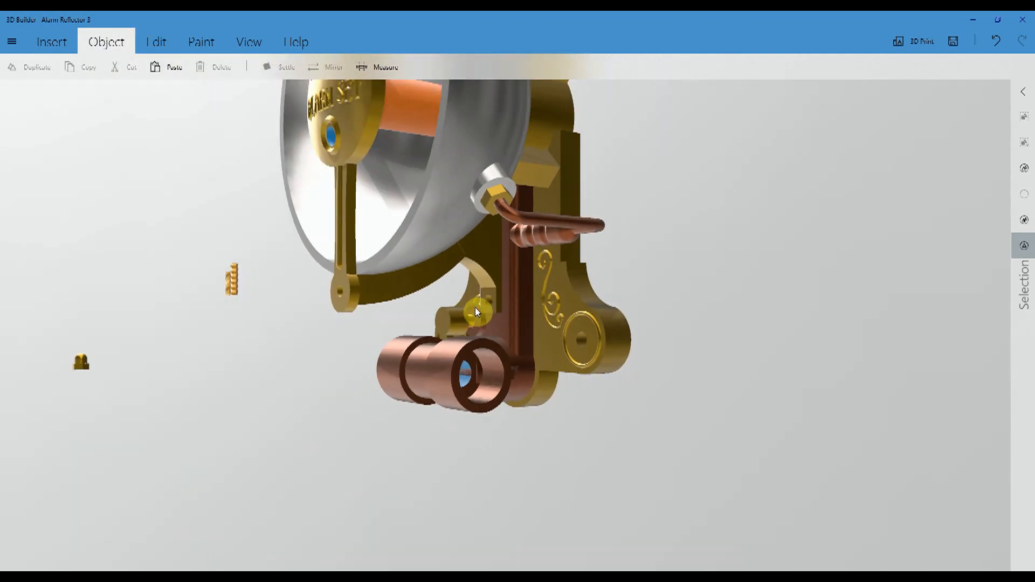
{"action": "left_click_drag", "start_coordinate": [252, 320], "coordinate": [539, 344]}
{"action": "right_click_drag", "start_coordinate": [739, 247], "coordinate": [731, 343]}
{"action": "left_click_drag", "start_coordinate": [688, 431], "coordinate": [657, 371]}
{"action": "left_click_drag", "start_coordinate": [669, 376], "coordinate": [693, 399]}
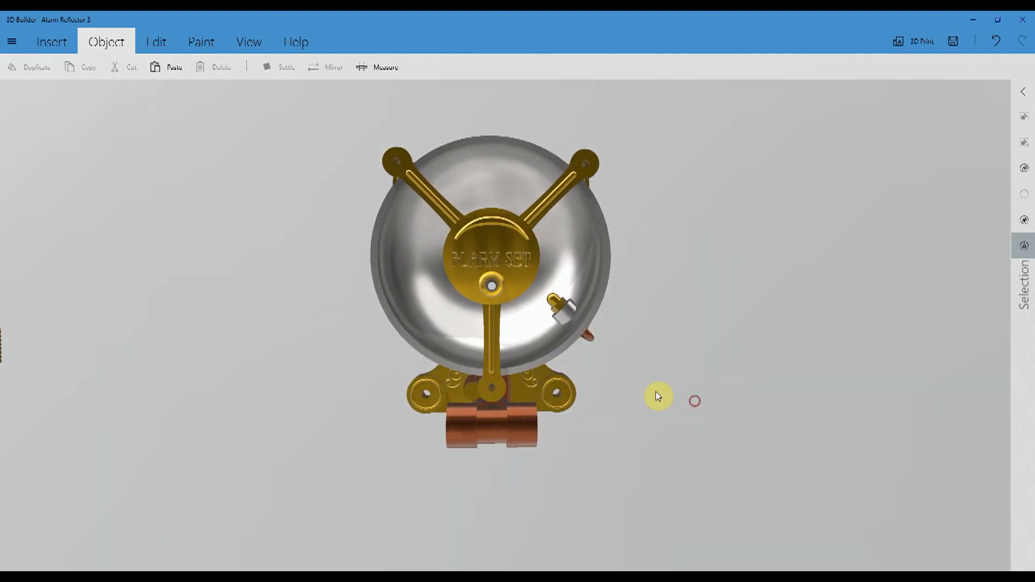
- Select the raised ribs on all three gold arms of the ALARM SET piece
{"action": "left_click", "coordinate": [451, 212]}
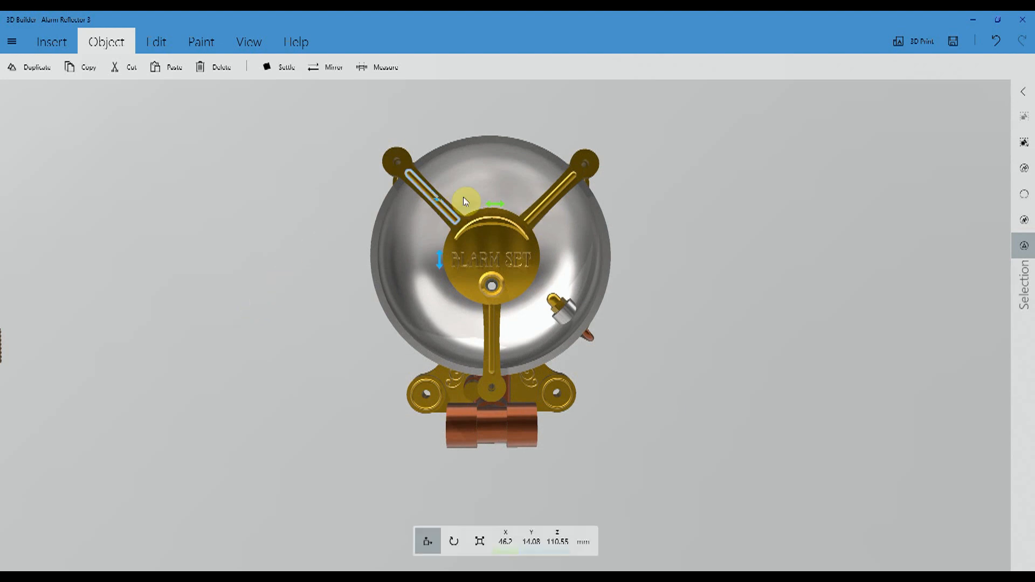
{"action": "left_click", "coordinate": [546, 202], "text": "ctrl"}
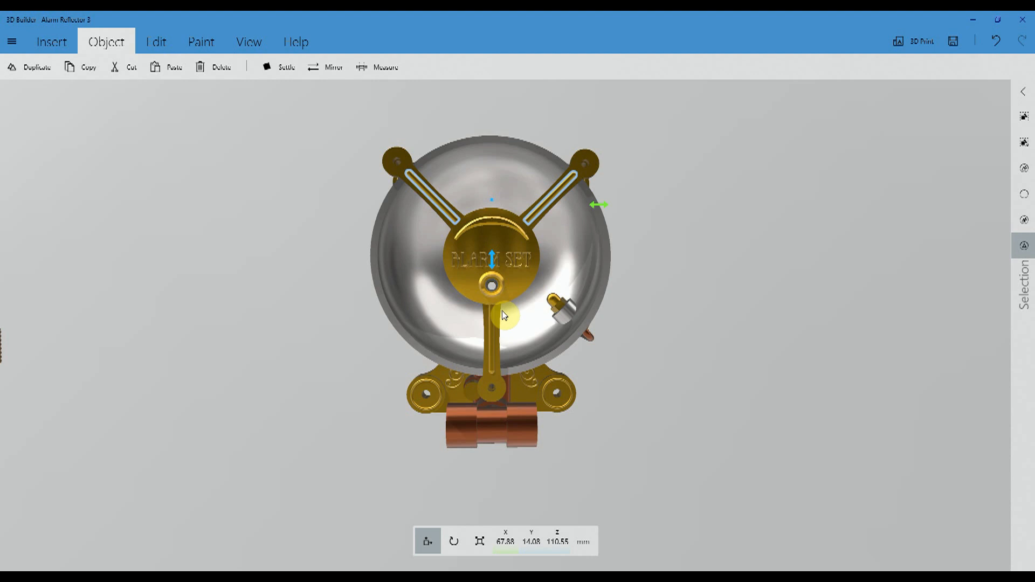
{"action": "left_click", "coordinate": [492, 325], "text": "ctrl"}
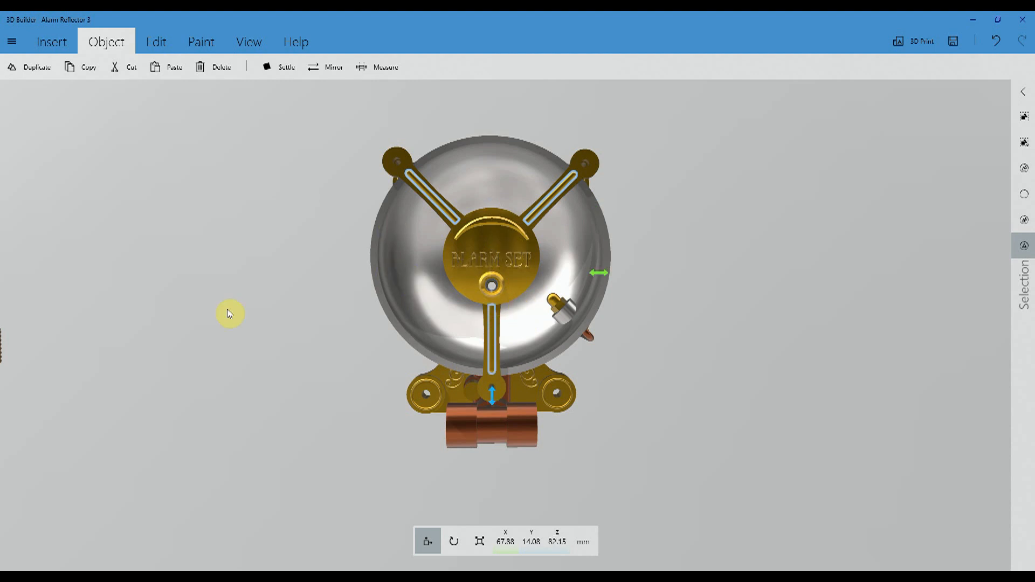
{"action": "middle_click_drag", "start_coordinate": [171, 340], "coordinate": [429, 319]}
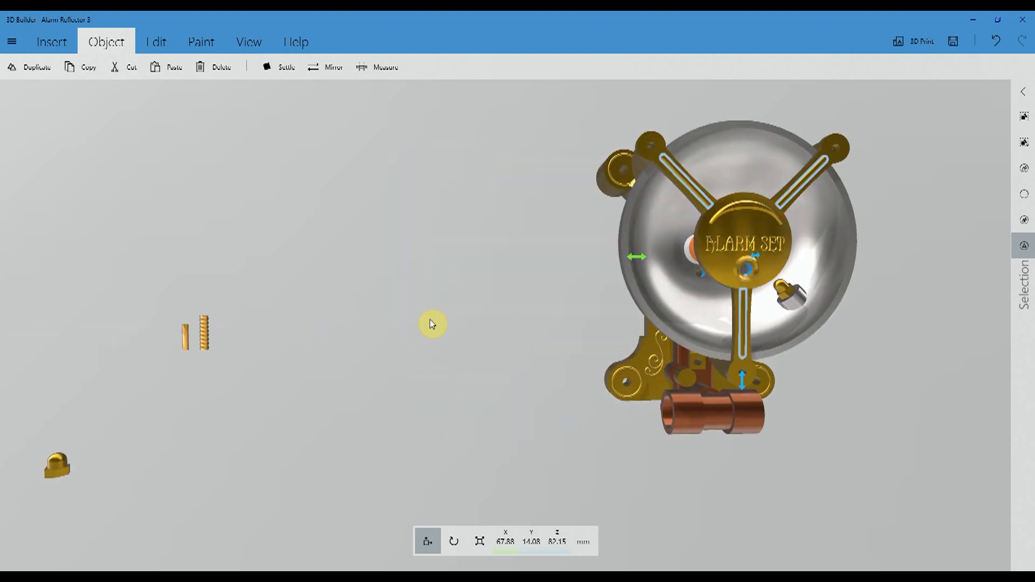
- Check the dimensions of the larger and the smaller threaded rods lying beside the model
{"action": "middle_click_drag", "start_coordinate": [198, 339], "coordinate": [644, 315]}
{"action": "scroll", "coordinate": [635, 336], "scroll_direction": "up", "scroll_amount": 7}
{"action": "right_click_drag", "start_coordinate": [412, 371], "coordinate": [638, 295]}
{"action": "left_click_drag", "start_coordinate": [638, 296], "coordinate": [526, 352]}
{"action": "left_click", "coordinate": [480, 542]}
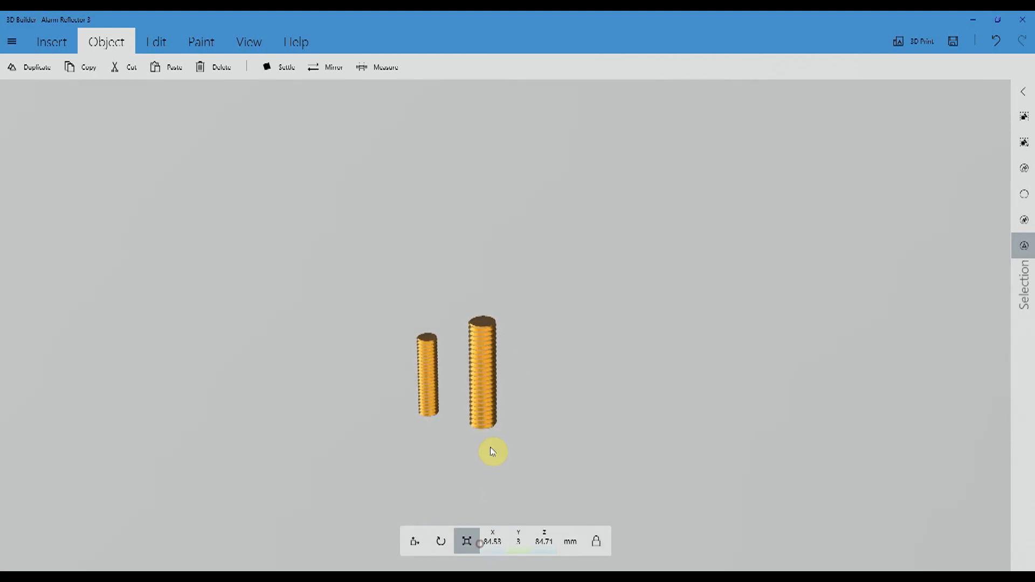
{"action": "left_click", "coordinate": [646, 305]}
{"action": "left_click", "coordinate": [469, 387]}
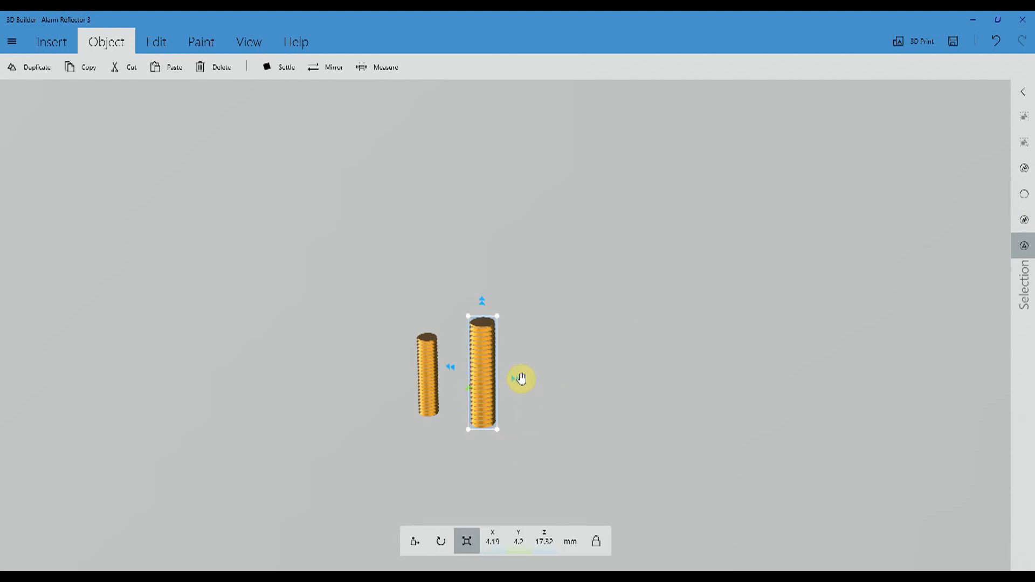
{"action": "left_click", "coordinate": [481, 339]}
{"action": "left_click", "coordinate": [422, 375]}
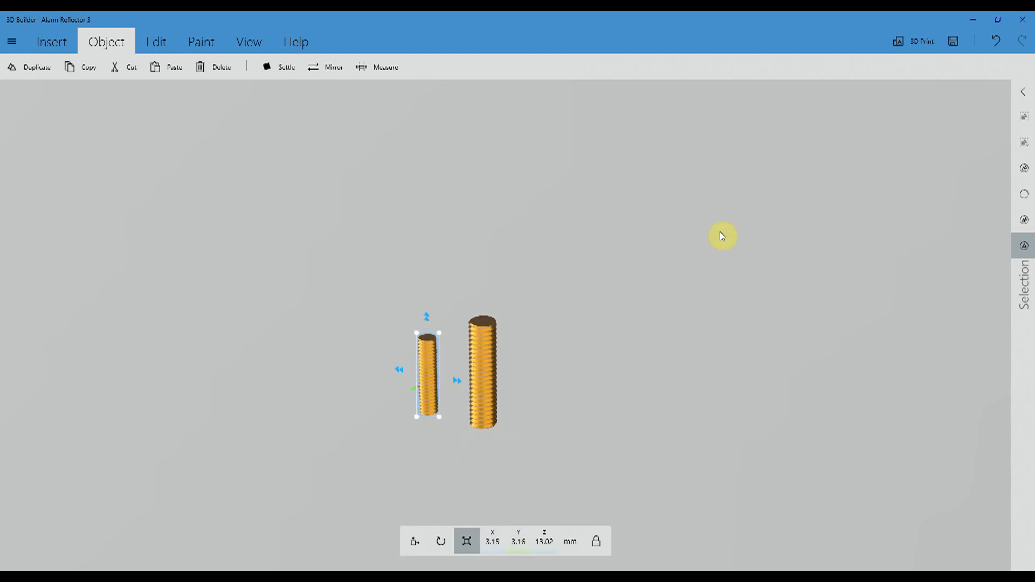
{"action": "key", "text": "Escape"}
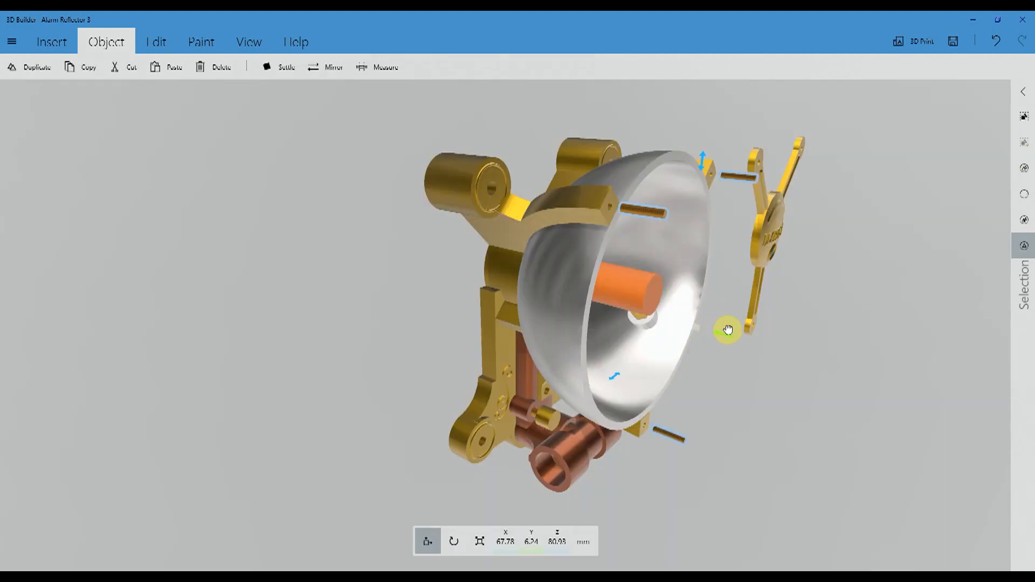
- Sink the three small threaded rods into the bracket arm ends at about Y 22 mm and subtract them to cut threaded holes
{"action": "left_click_drag", "start_coordinate": [728, 330], "coordinate": [671, 317]}
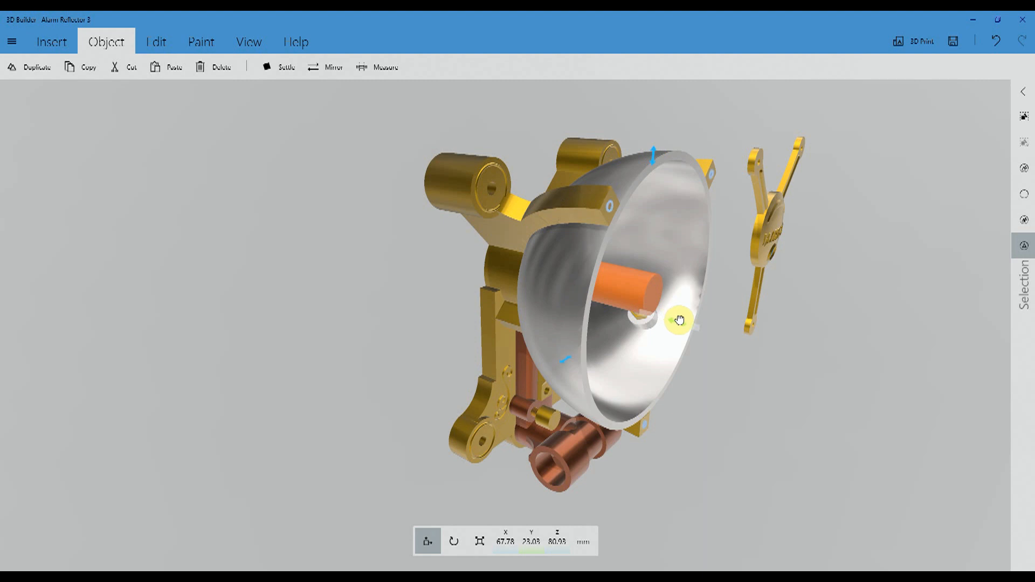
{"action": "left_click_drag", "start_coordinate": [683, 319], "coordinate": [685, 325]}
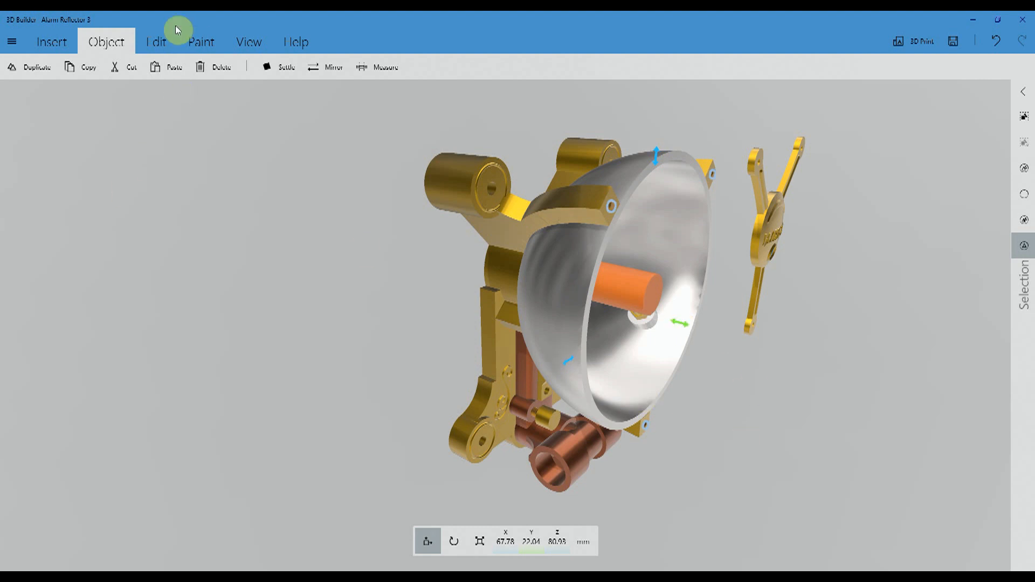
{"action": "left_click", "coordinate": [162, 43]}
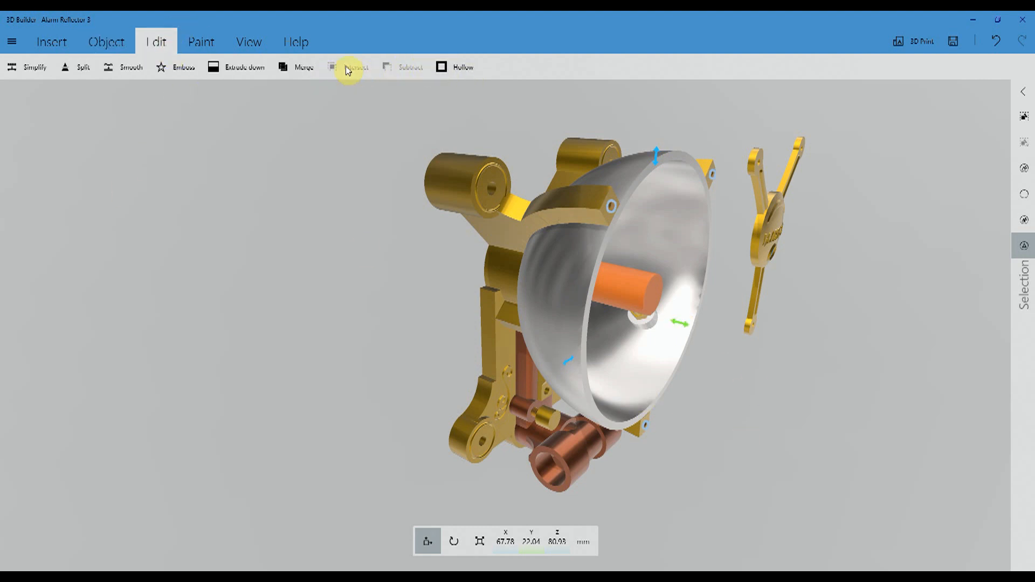
{"action": "left_click_drag", "start_coordinate": [875, 420], "coordinate": [779, 419]}
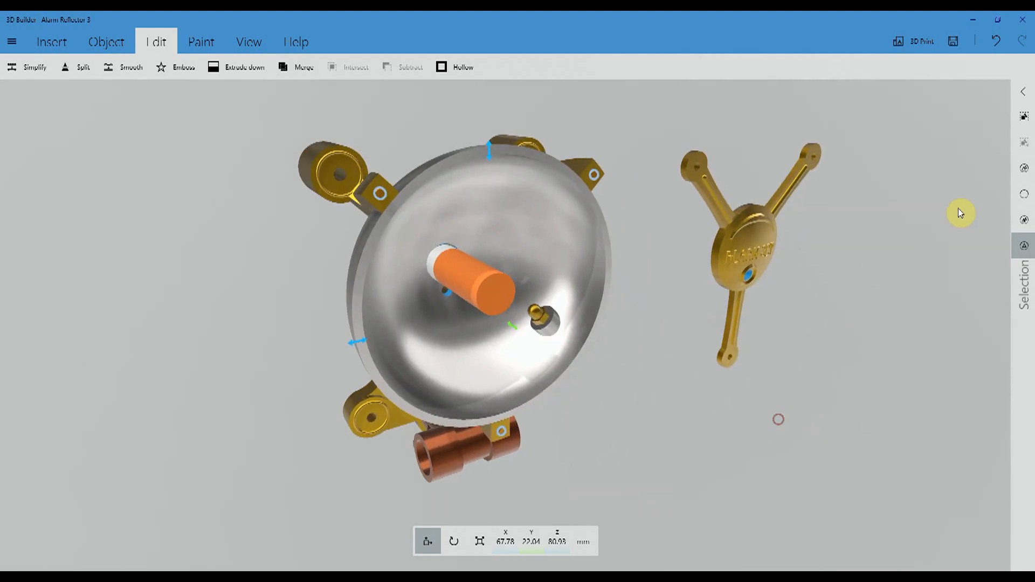
{"action": "left_click", "coordinate": [1023, 115]}
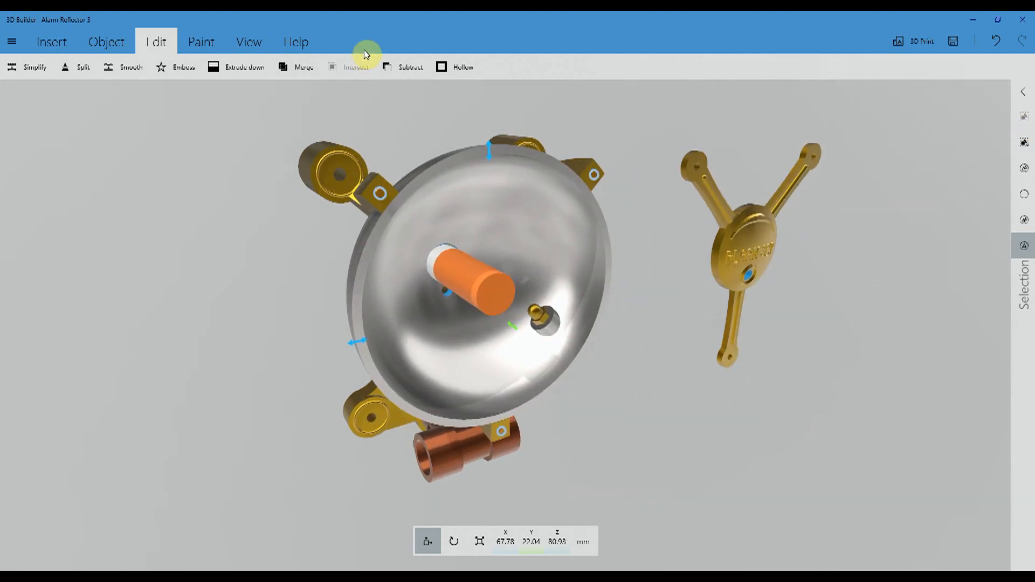
{"action": "left_click", "coordinate": [408, 69]}
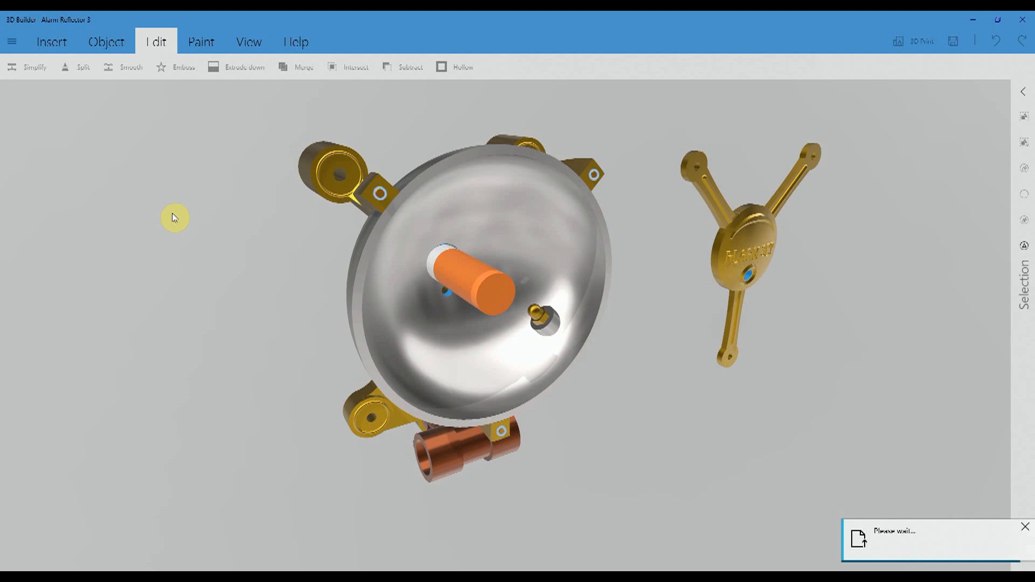
{"action": "left_click", "coordinate": [1024, 194]}
- Inspect the threaded hole in the upper bracket arm up close and view the other arm ends from the front
{"action": "scroll", "coordinate": [310, 236], "scroll_direction": "up", "scroll_amount": 3}
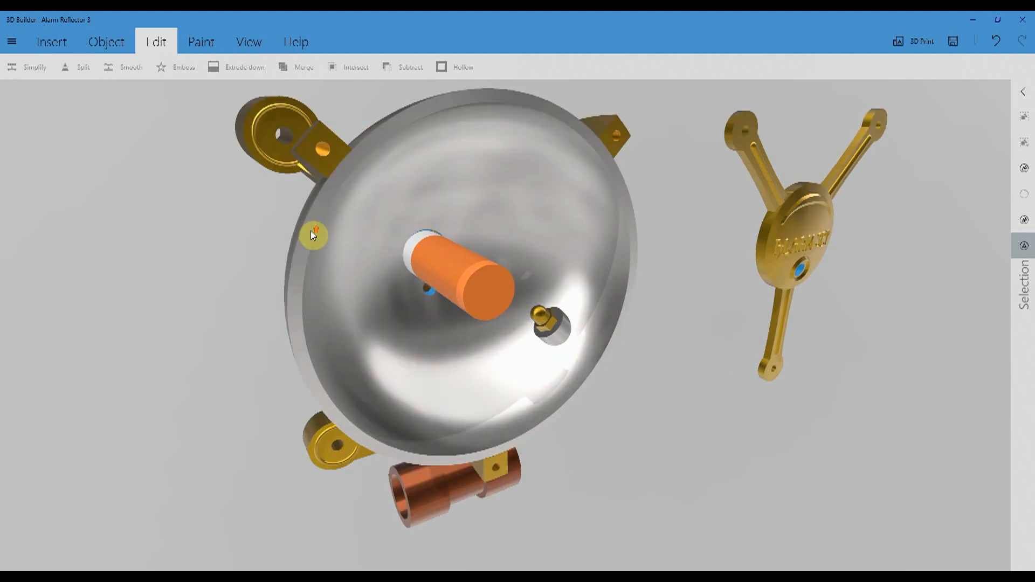
{"action": "left_click_drag", "start_coordinate": [133, 142], "coordinate": [250, 308]}
{"action": "left_click_drag", "start_coordinate": [249, 258], "coordinate": [196, 206]}
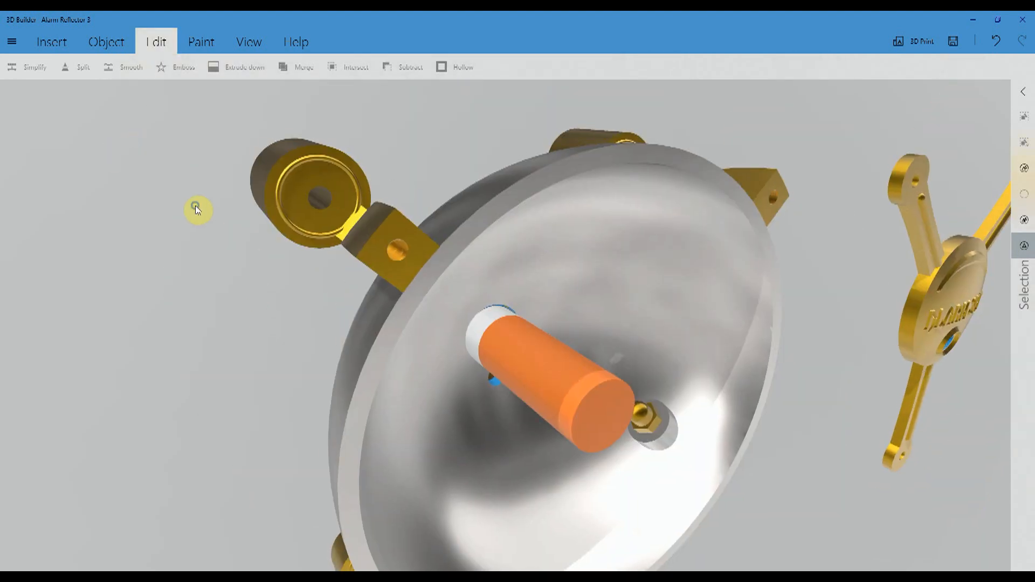
{"action": "scroll", "coordinate": [241, 294], "scroll_direction": "up", "scroll_amount": 5}
{"action": "left_click_drag", "start_coordinate": [114, 262], "coordinate": [201, 290]}
{"action": "scroll", "coordinate": [199, 286], "scroll_direction": "up", "scroll_amount": 4}
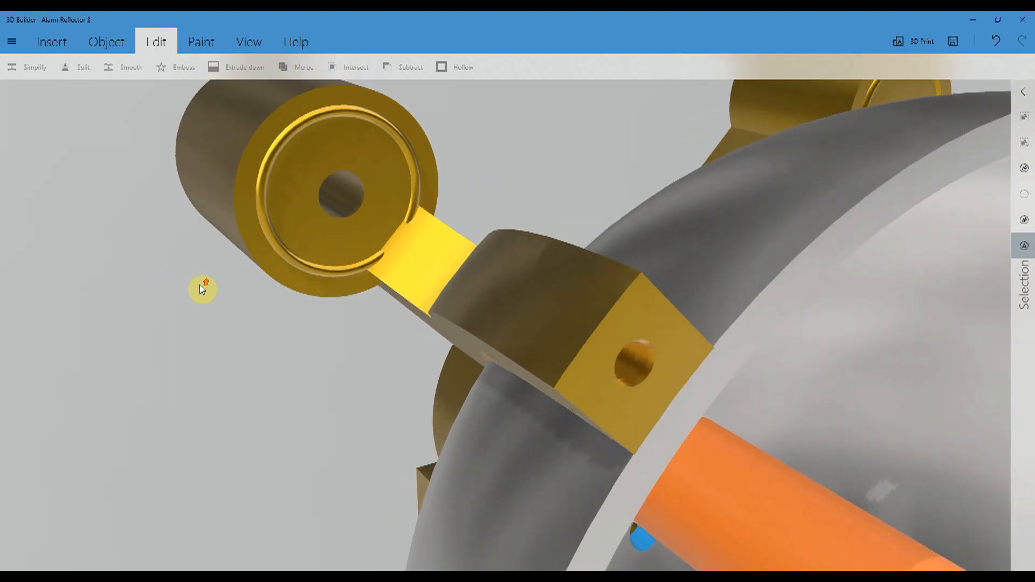
{"action": "left_click_drag", "start_coordinate": [470, 330], "coordinate": [433, 299]}
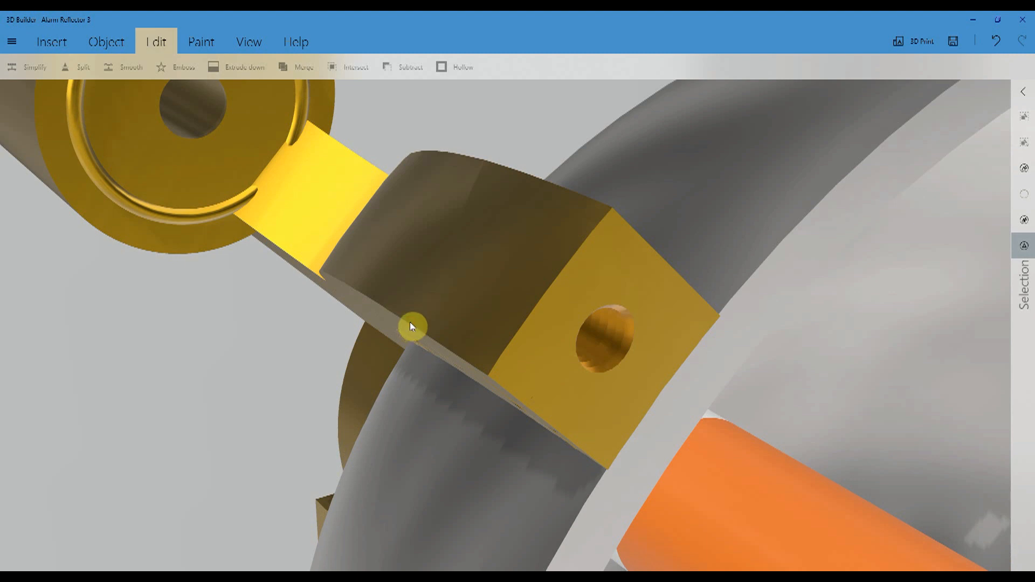
{"action": "scroll", "coordinate": [492, 336], "scroll_direction": "up", "scroll_amount": 3}
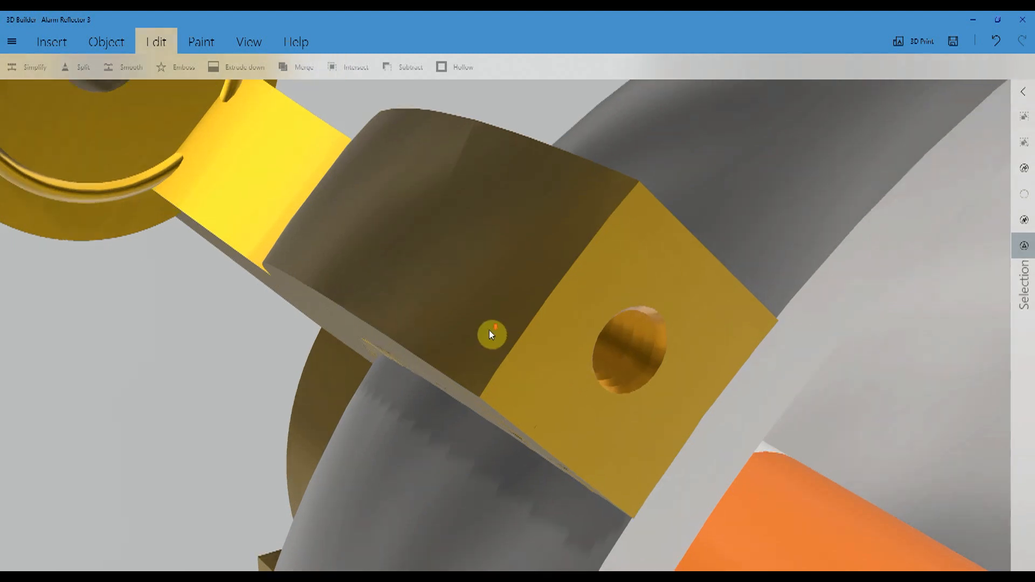
{"action": "scroll", "coordinate": [491, 333], "scroll_direction": "down", "scroll_amount": 6}
{"action": "left_click_drag", "start_coordinate": [691, 462], "coordinate": [595, 410]}
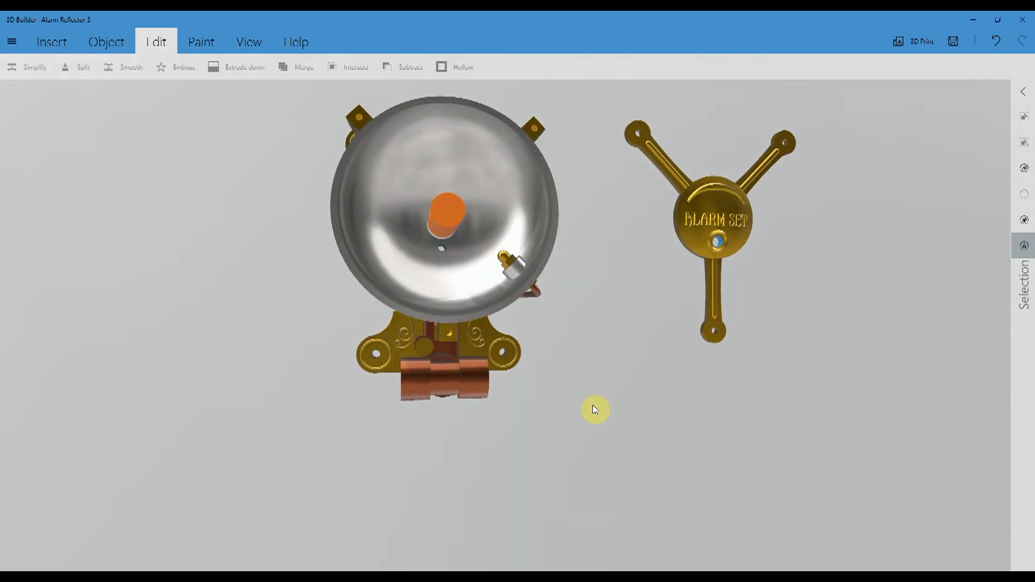
{"action": "left_click_drag", "start_coordinate": [307, 397], "coordinate": [407, 394]}
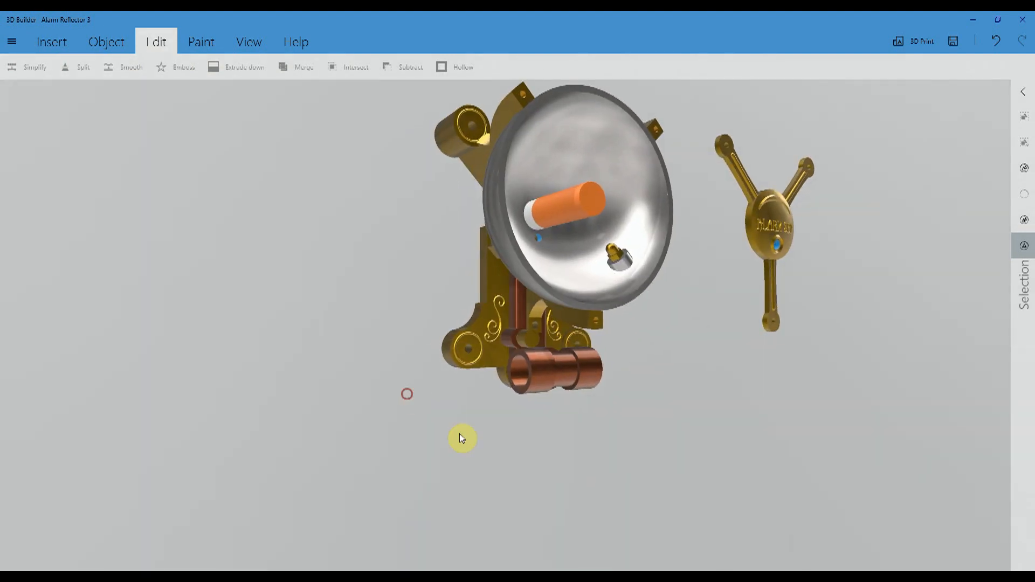
- Pull the gold thumbscrew straight out of the copper boss near the pipe fitting to expose its full thread
{"action": "scroll", "coordinate": [549, 485], "scroll_direction": "up", "scroll_amount": 5}
{"action": "left_click_drag", "start_coordinate": [109, 287], "coordinate": [164, 288]}
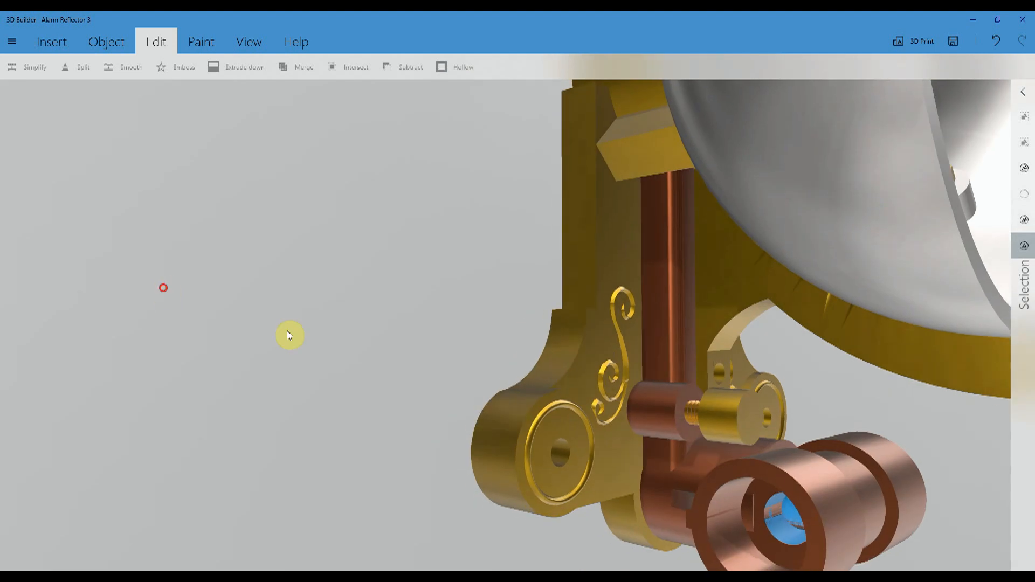
{"action": "left_click", "coordinate": [709, 413]}
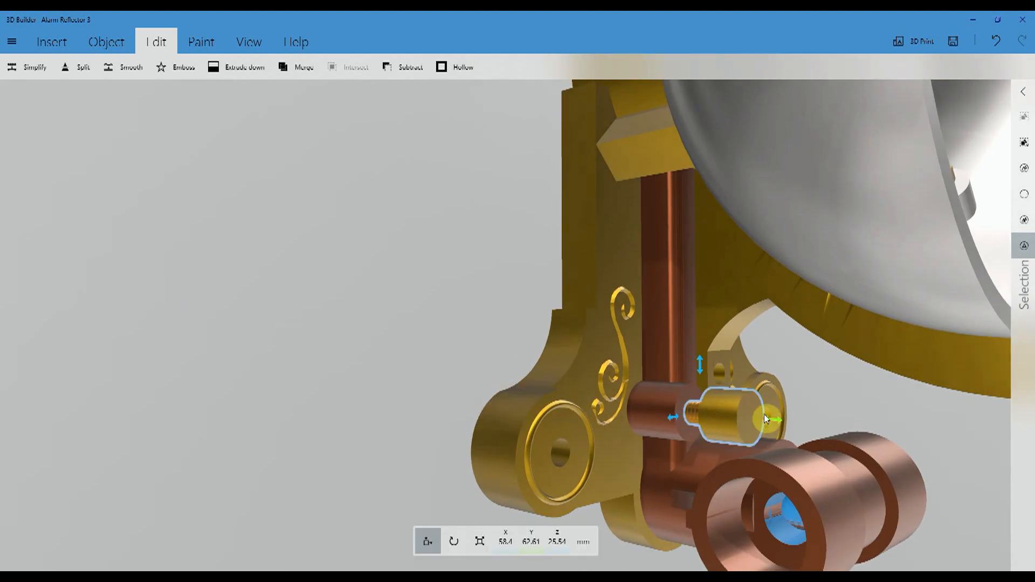
{"action": "left_click_drag", "start_coordinate": [774, 420], "coordinate": [943, 435]}
{"action": "left_click", "coordinate": [929, 428]}
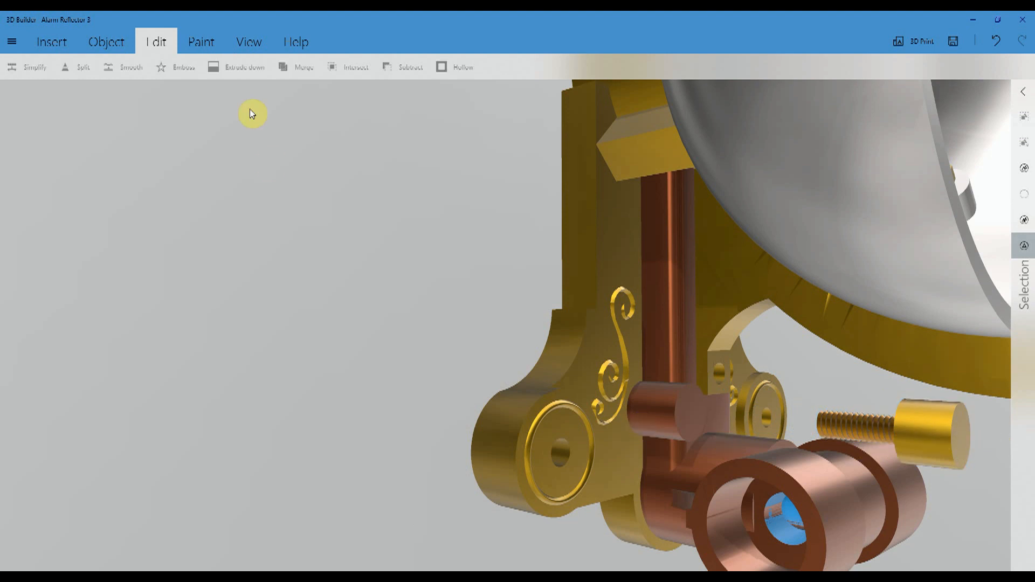
{"action": "scroll", "coordinate": [265, 445], "scroll_direction": "down", "scroll_amount": 5}
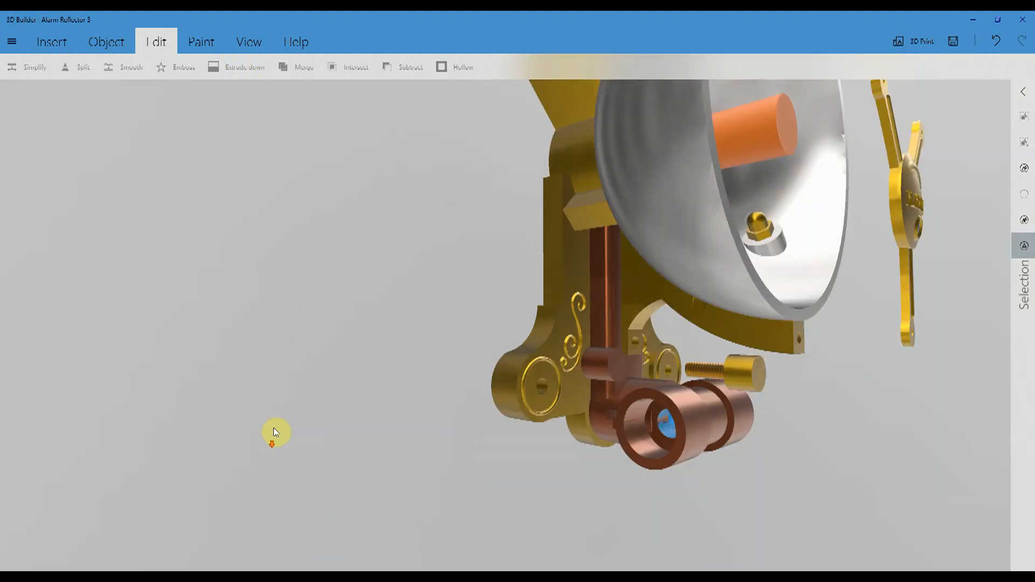
- Duplicate the upright threaded rod lying beside the model
{"action": "left_click", "coordinate": [264, 286]}
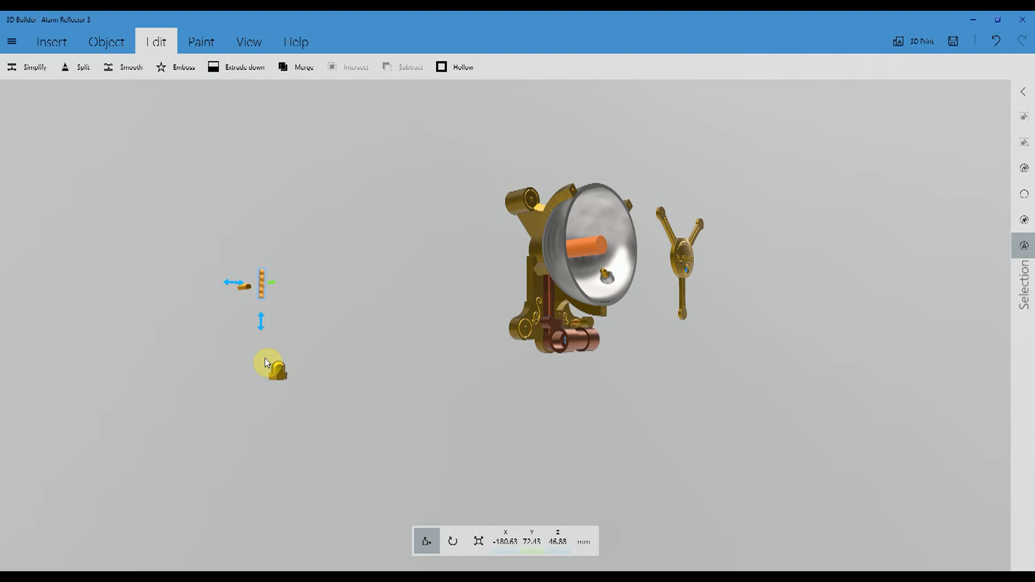
{"action": "left_click", "coordinate": [110, 43]}
{"action": "left_click", "coordinate": [32, 69]}
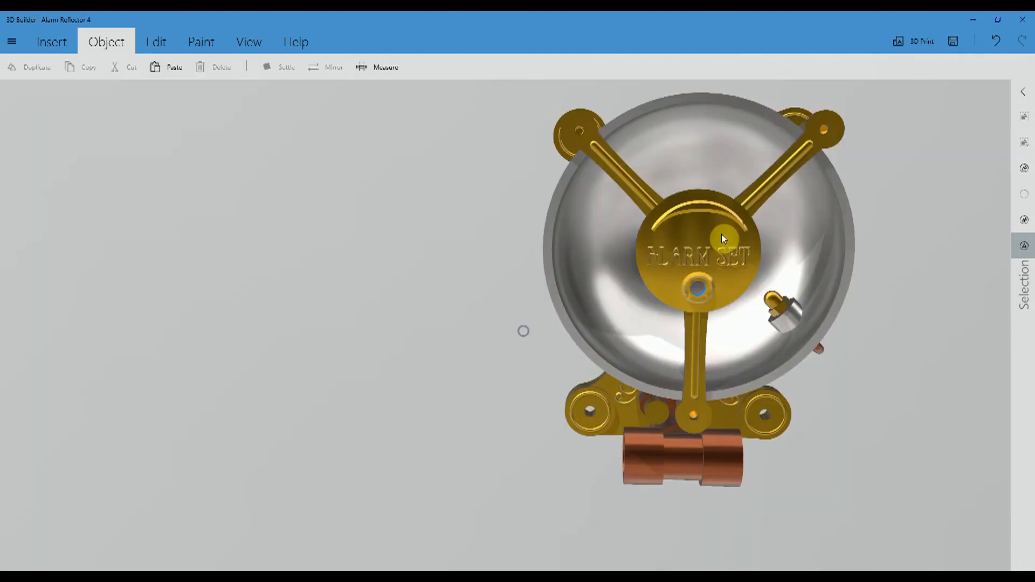
- Move the three-armed ALARM SET piece sideways clear of the bowl, to about X -82 mm
{"action": "left_click", "coordinate": [719, 237]}
{"action": "left_click_drag", "start_coordinate": [538, 274], "coordinate": [99, 263]}
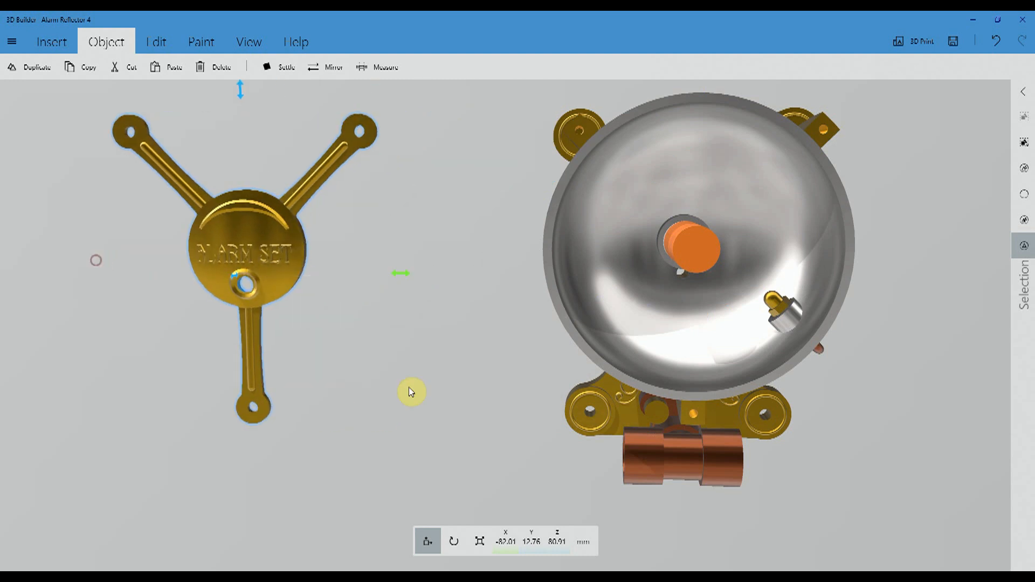
{"action": "left_click_drag", "start_coordinate": [403, 388], "coordinate": [351, 365]}
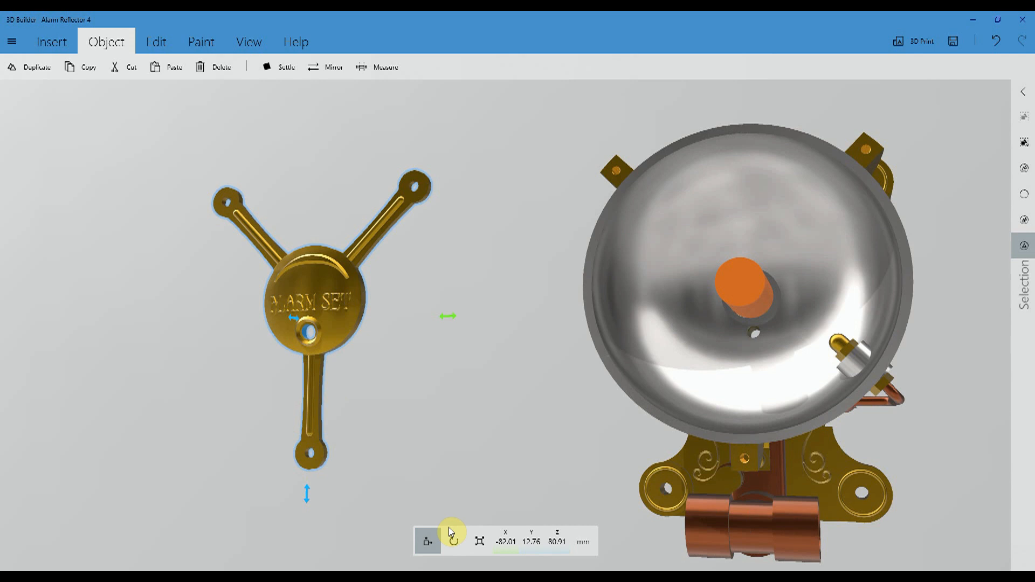
- Try a 90-degree pitch rotation on the three-armed ALARM SET piece and undo it
{"action": "left_click", "coordinate": [453, 542]}
{"action": "scroll", "coordinate": [435, 452], "scroll_direction": "down", "scroll_amount": 3}
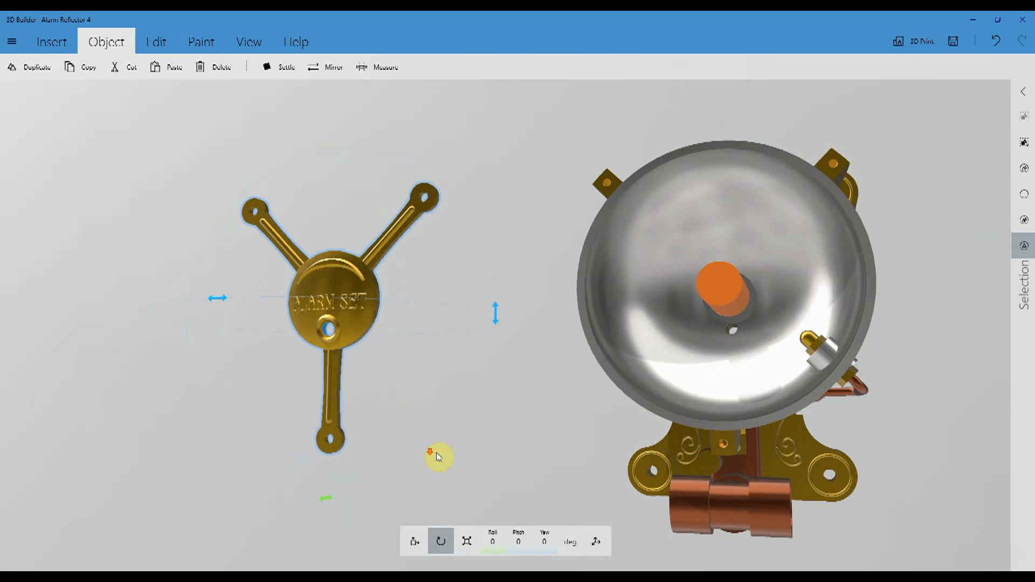
{"action": "left_click", "coordinate": [499, 545]}
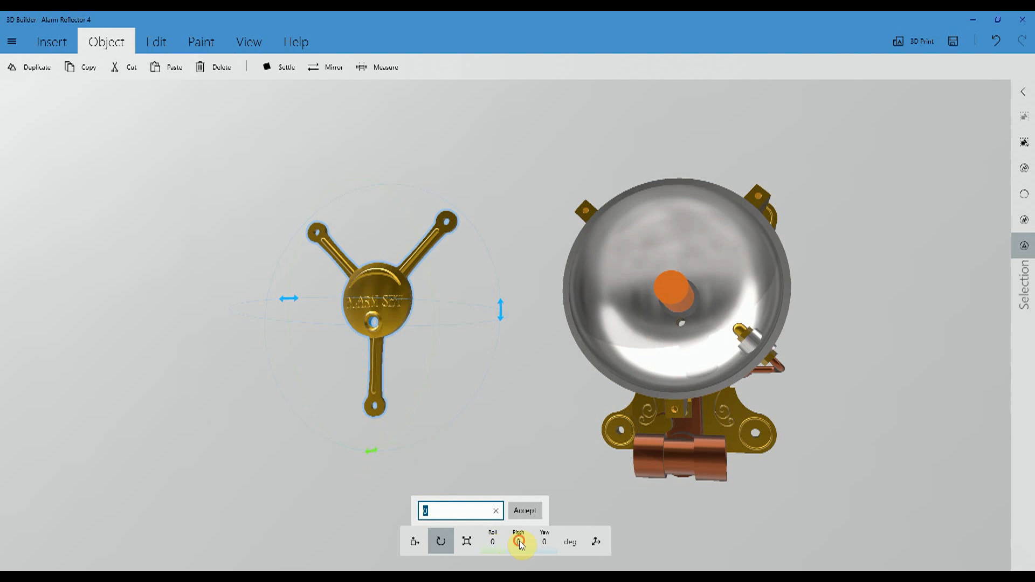
{"action": "left_click", "coordinate": [519, 541]}
{"action": "left_click_drag", "start_coordinate": [180, 206], "coordinate": [194, 230]}
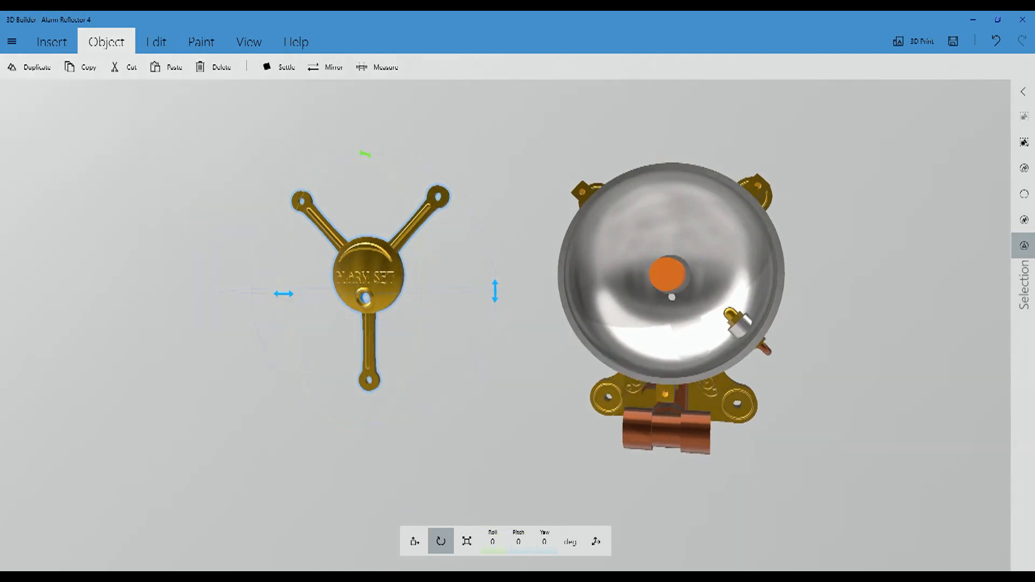
{"action": "left_click", "coordinate": [521, 542]}
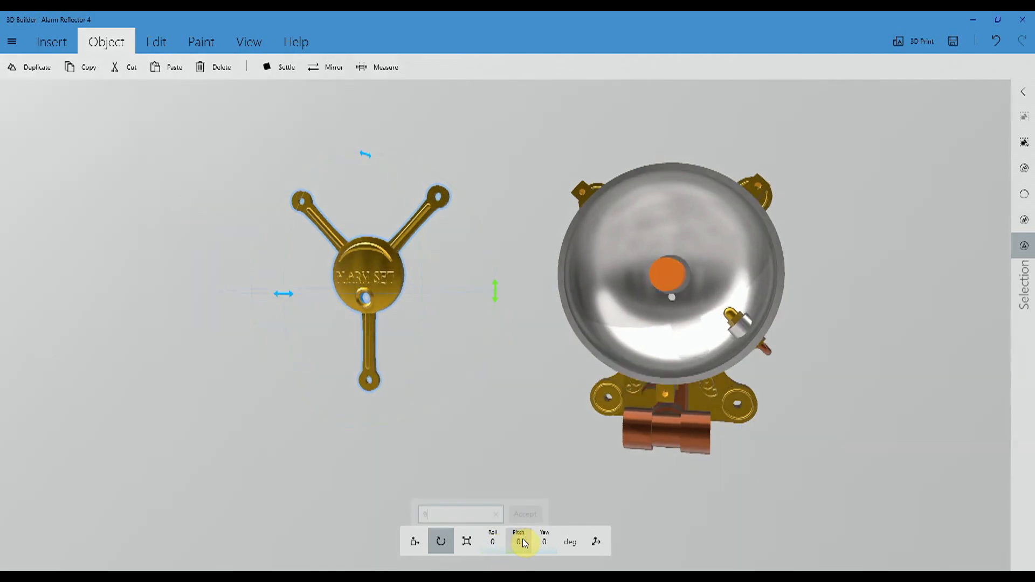
{"action": "type", "text": "90"}
{"action": "left_click", "coordinate": [518, 508]}
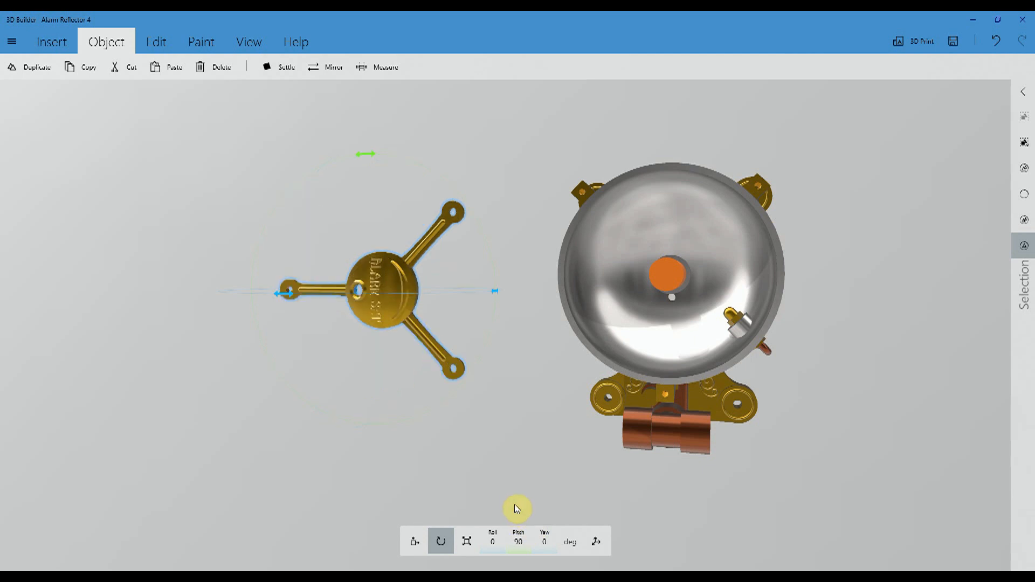
{"action": "left_click", "coordinate": [996, 41]}
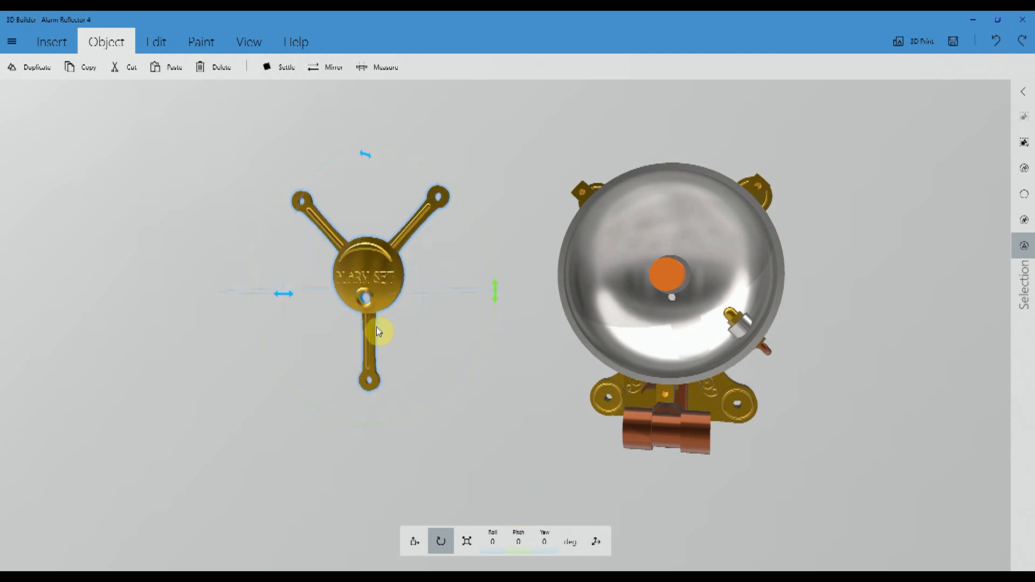
- Lay the three-armed ALARM SET piece flat by setting its roll to 90 degrees
{"action": "left_click_drag", "start_coordinate": [254, 414], "coordinate": [293, 433]}
{"action": "left_click", "coordinate": [494, 545]}
{"action": "left_click", "coordinate": [494, 545]}
{"action": "type", "text": "90"}
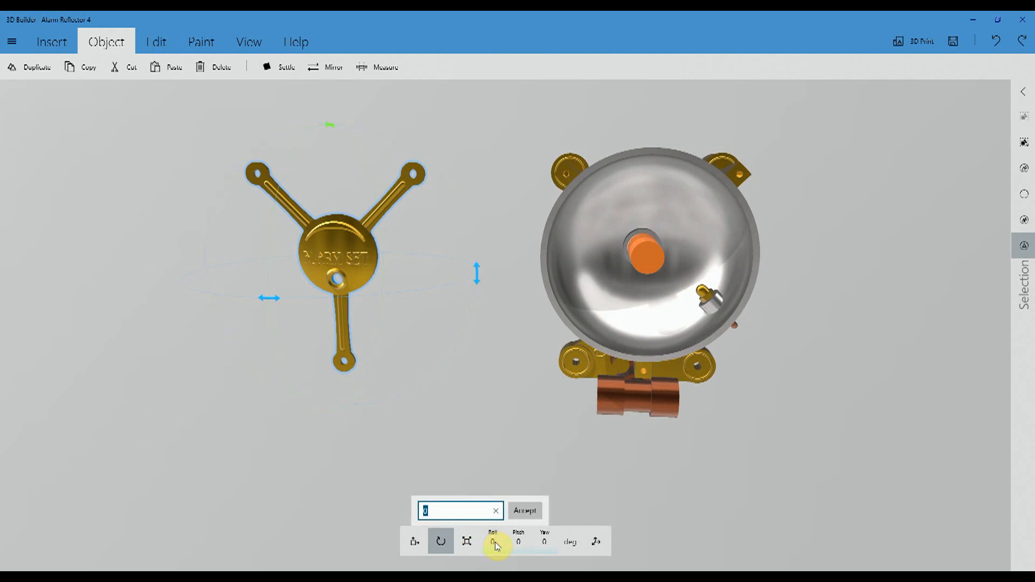
{"action": "left_click", "coordinate": [525, 511]}
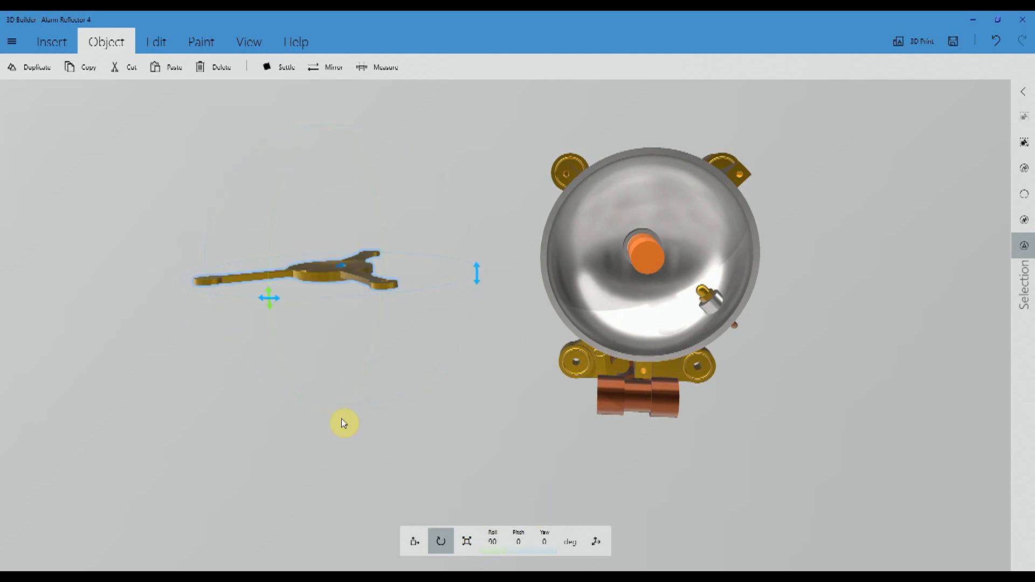
{"action": "left_click_drag", "start_coordinate": [341, 421], "coordinate": [341, 452]}
{"action": "left_click", "coordinate": [501, 545]}
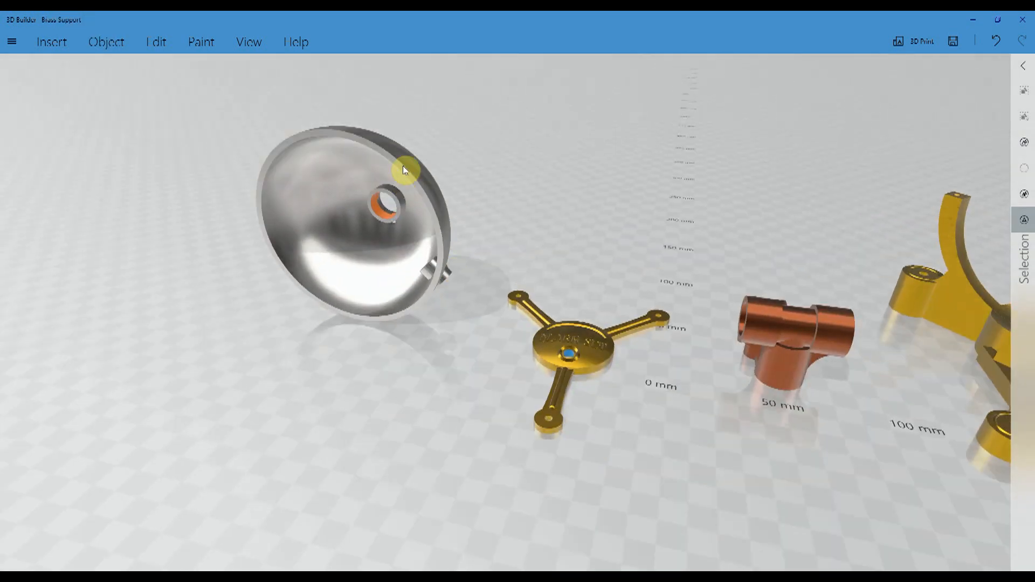
- Settle the silver bowl onto the ground plane, resting on its rounded underside beside the other separated parts
{"action": "left_click", "coordinate": [404, 166]}
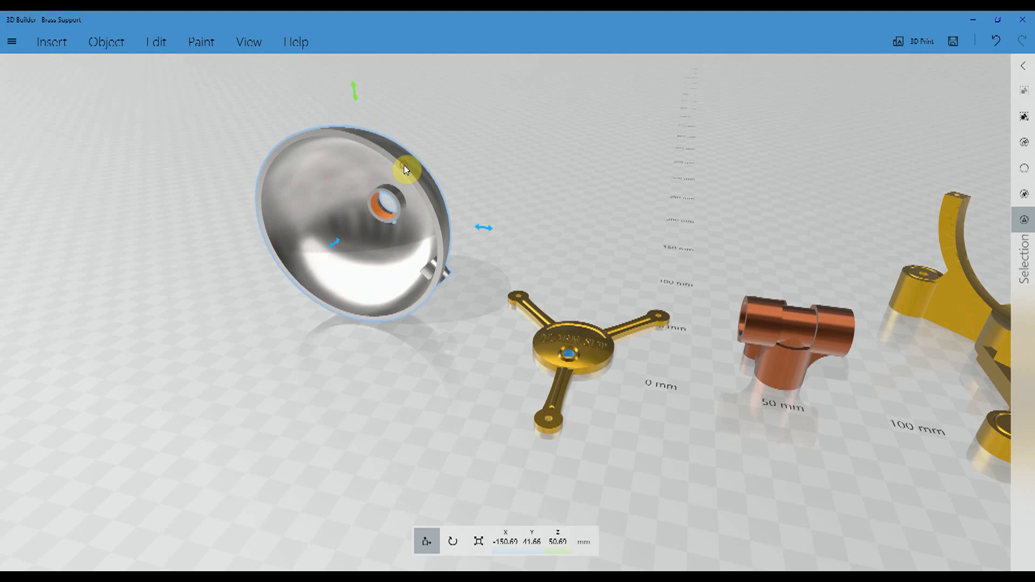
{"action": "left_click", "coordinate": [108, 42]}
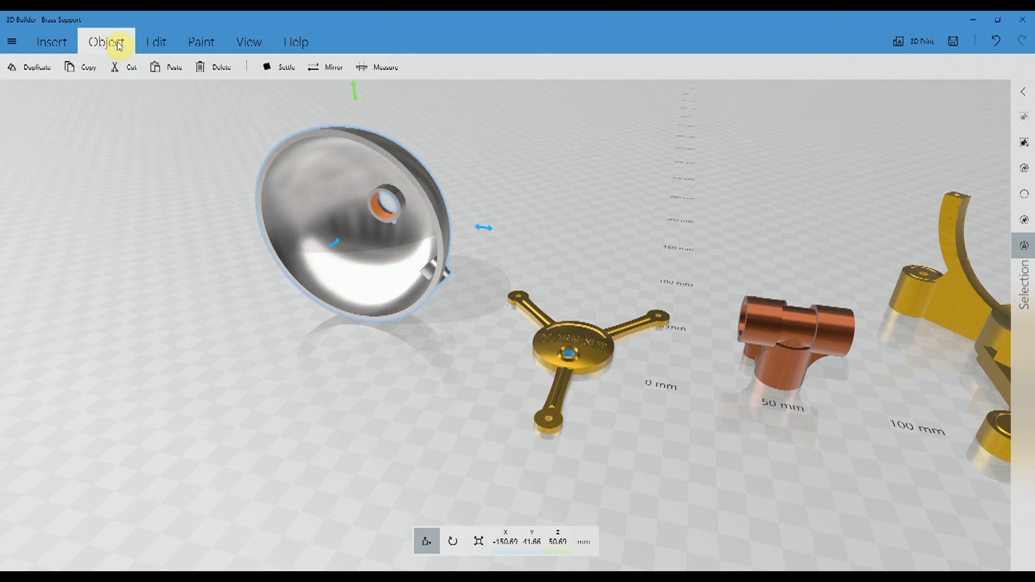
{"action": "left_click", "coordinate": [280, 67]}
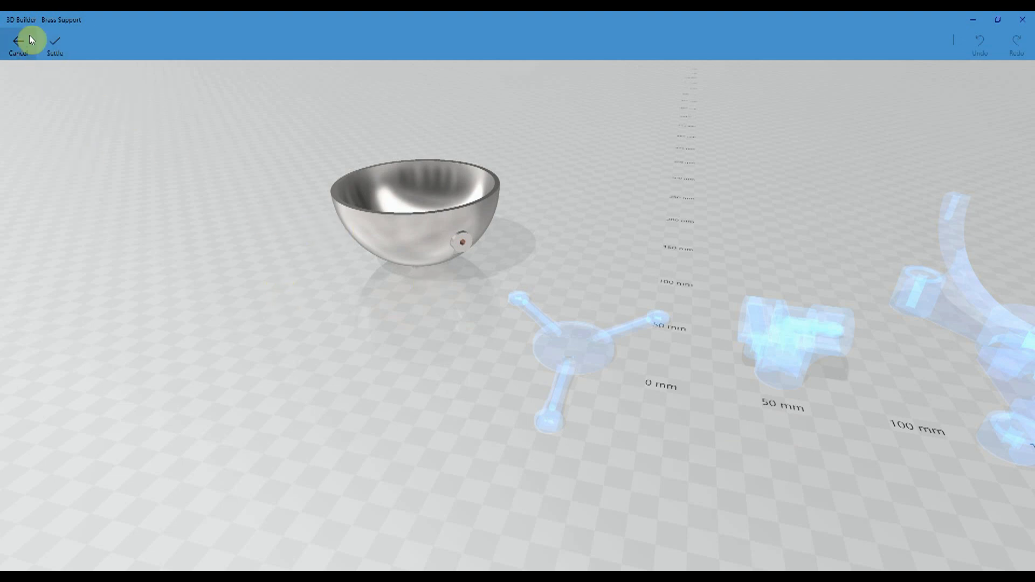
{"action": "left_click", "coordinate": [53, 41]}
{"action": "left_click_drag", "start_coordinate": [221, 277], "coordinate": [325, 287]}
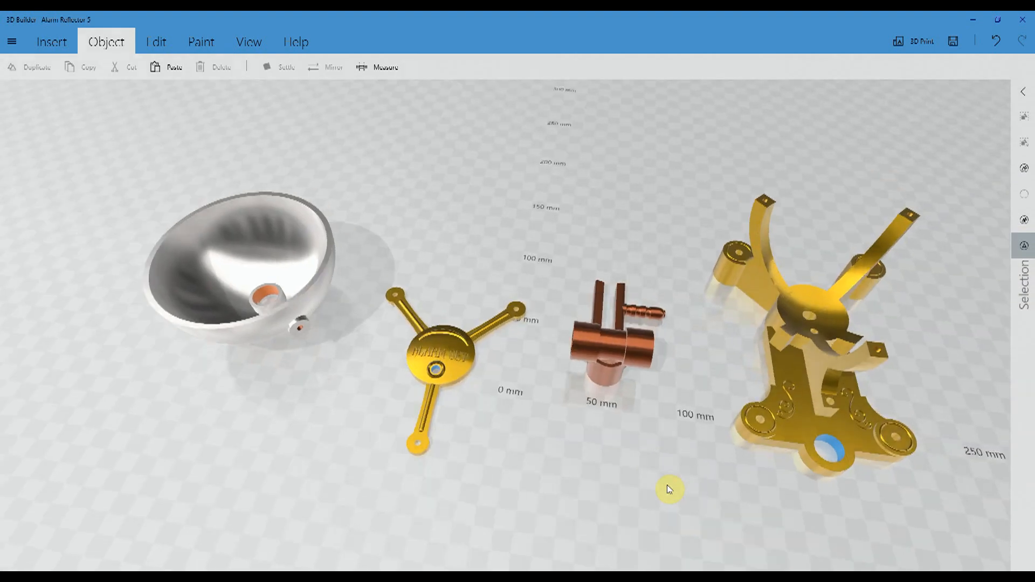
{"action": "left_click_drag", "start_coordinate": [668, 487], "coordinate": [594, 390]}
{"action": "left_click_drag", "start_coordinate": [670, 427], "coordinate": [466, 388]}
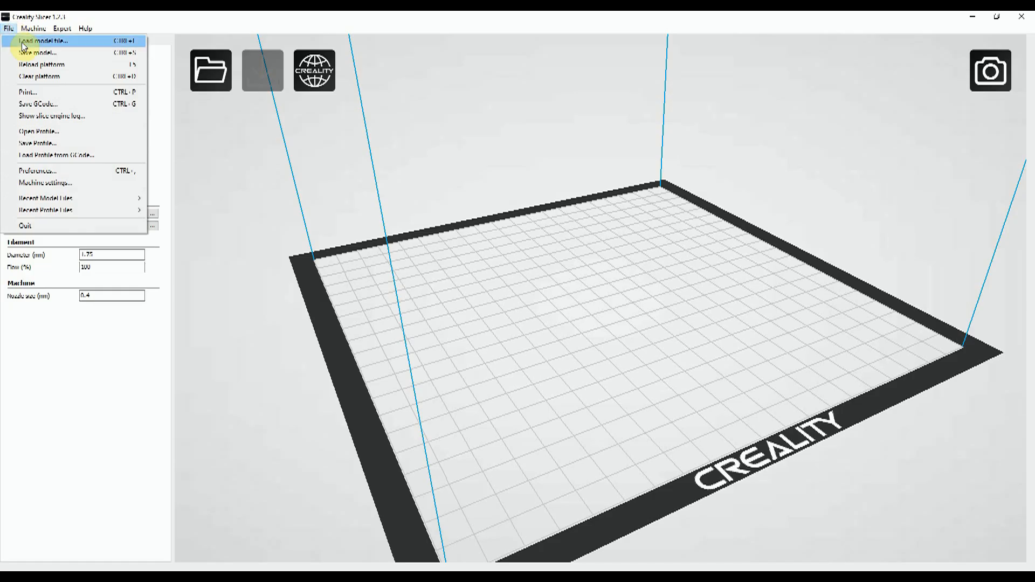
- Switch to Creality Slicer and load the Reflector model from the Time Zone Clock folder
{"action": "left_click", "coordinate": [30, 40]}
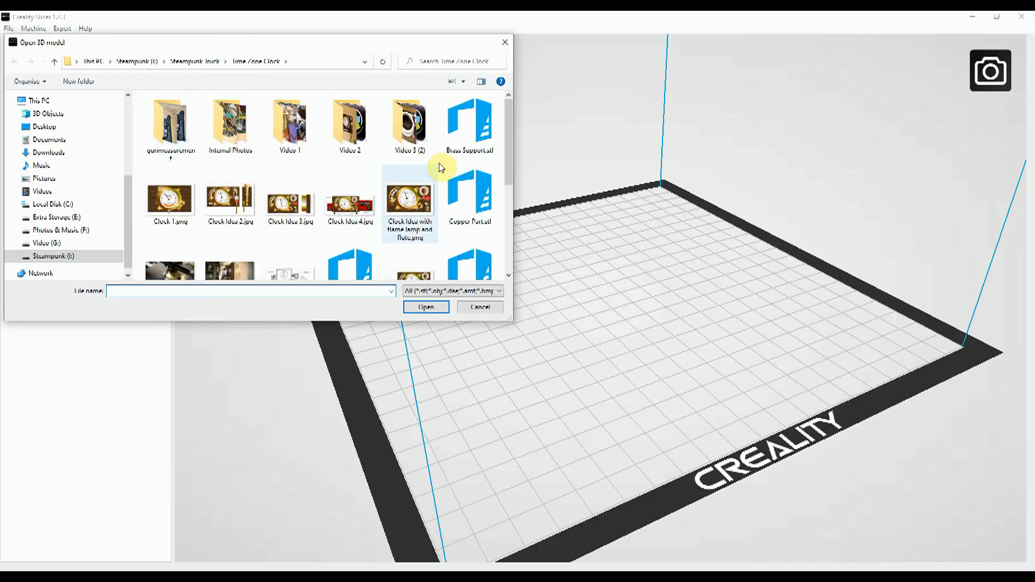
{"action": "scroll", "coordinate": [404, 186], "scroll_direction": "down", "scroll_amount": 1}
{"action": "left_click", "coordinate": [474, 230]}
{"action": "left_click", "coordinate": [426, 307]}
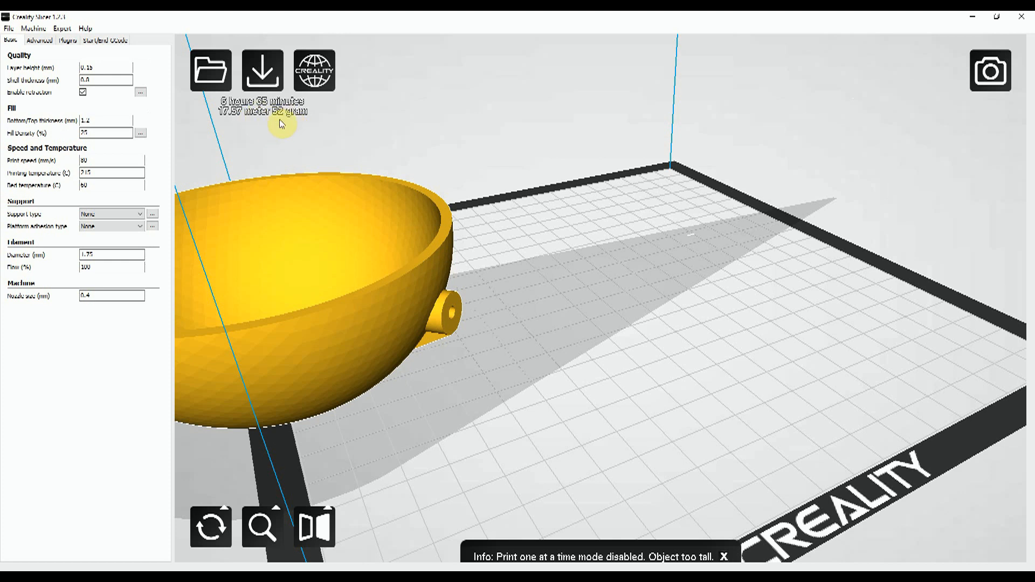
- Centre the reflector bowl on the platform and adjust its position near the middle of the print bed
{"action": "right_click", "coordinate": [327, 242]}
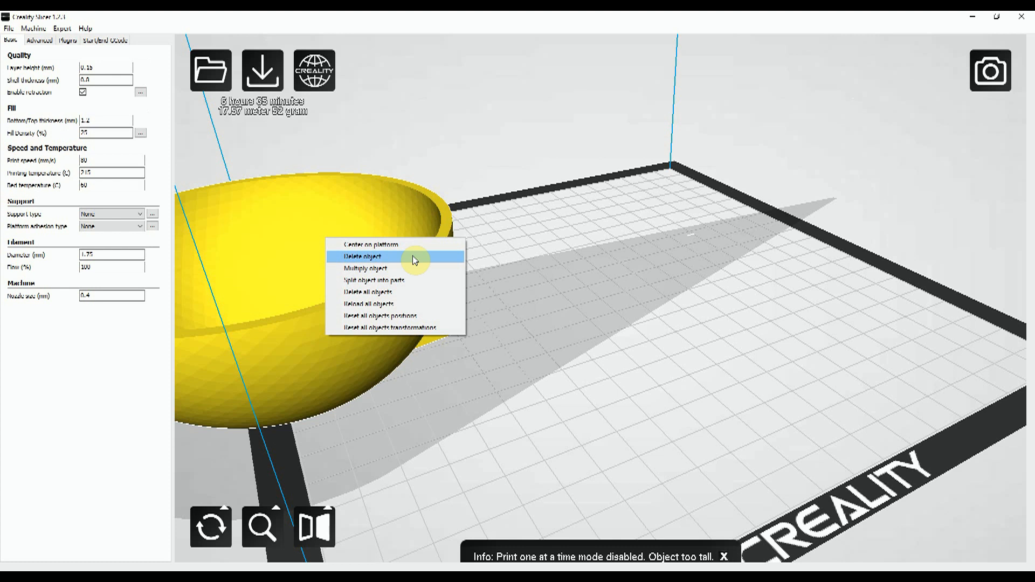
{"action": "left_click", "coordinate": [387, 245]}
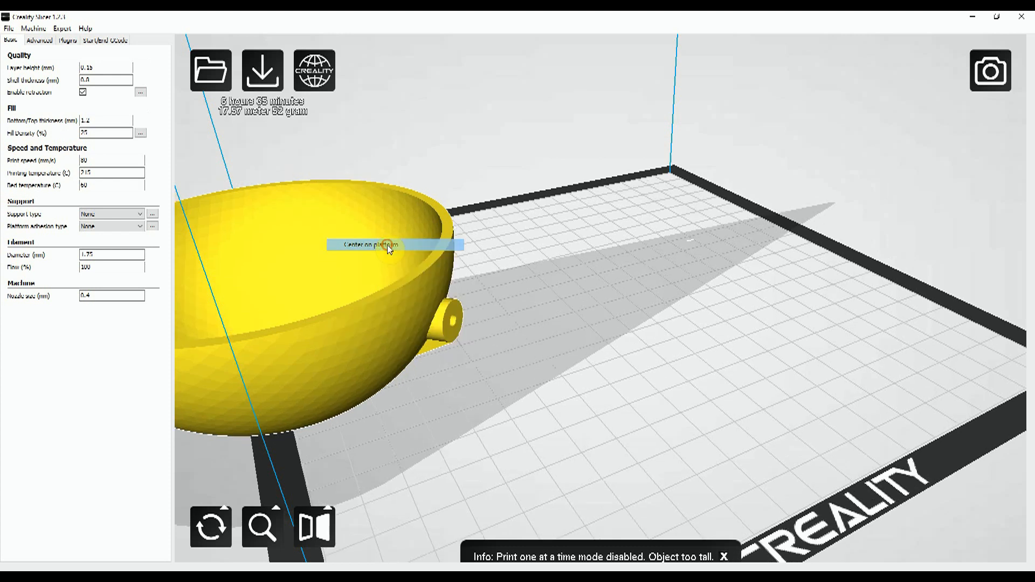
{"action": "left_click_drag", "start_coordinate": [467, 359], "coordinate": [747, 337]}
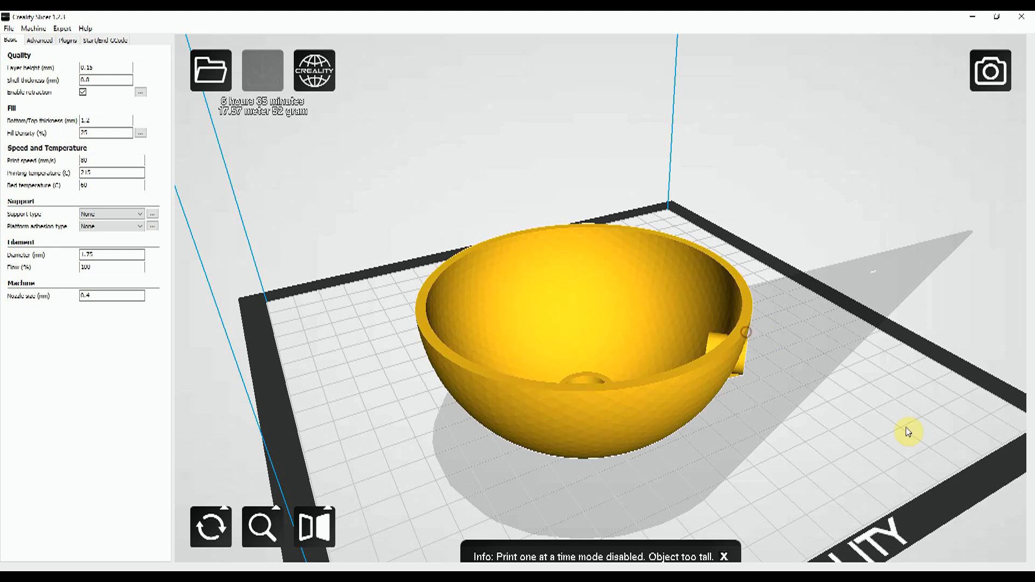
{"action": "left_click", "coordinate": [886, 462]}
{"action": "right_click_drag", "start_coordinate": [755, 471], "coordinate": [693, 463]}
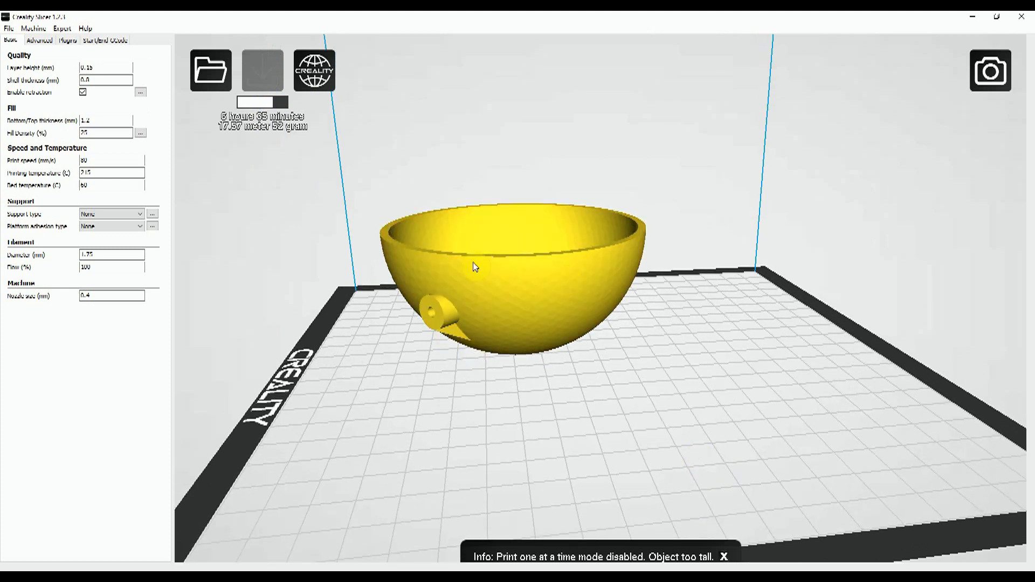
{"action": "left_click_drag", "start_coordinate": [539, 294], "coordinate": [614, 331]}
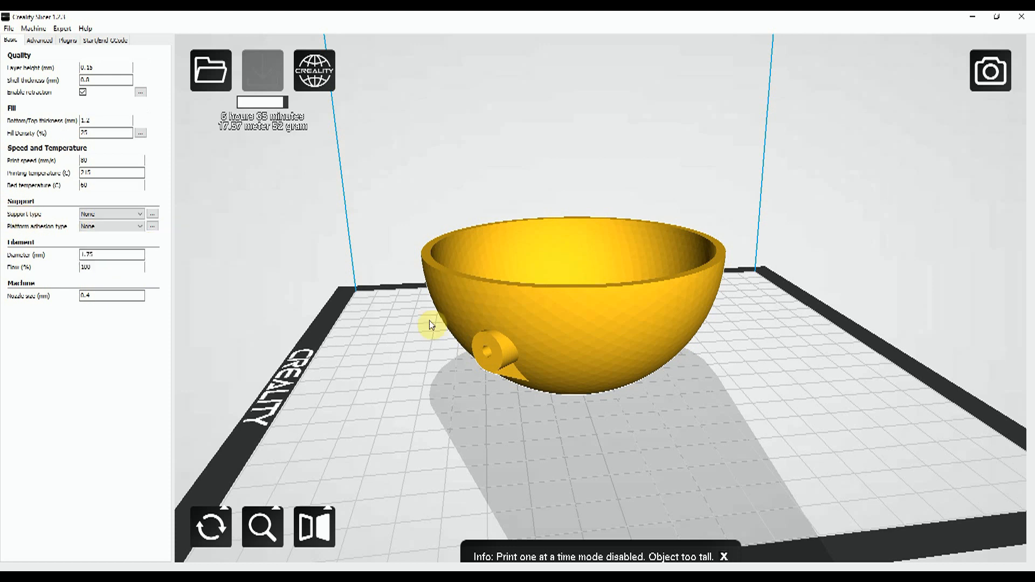
- Check the bowl's curved underside and side boss, and set the platform adhesion type to Raft
{"action": "right_click_drag", "start_coordinate": [550, 451], "coordinate": [554, 445]}
{"action": "middle_click_drag", "start_coordinate": [553, 444], "coordinate": [389, 320]}
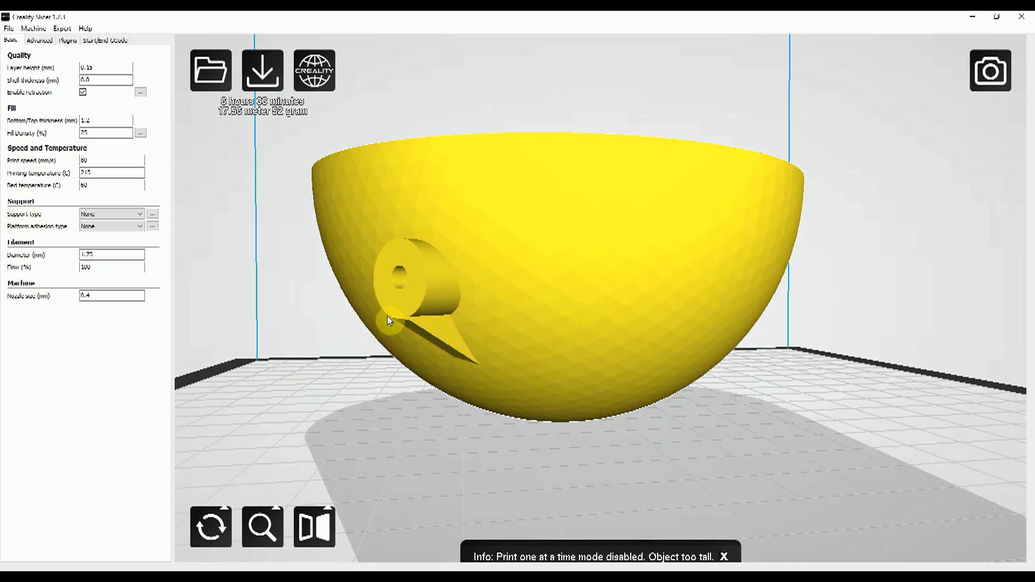
{"action": "scroll", "coordinate": [508, 428], "scroll_direction": "down", "scroll_amount": 5}
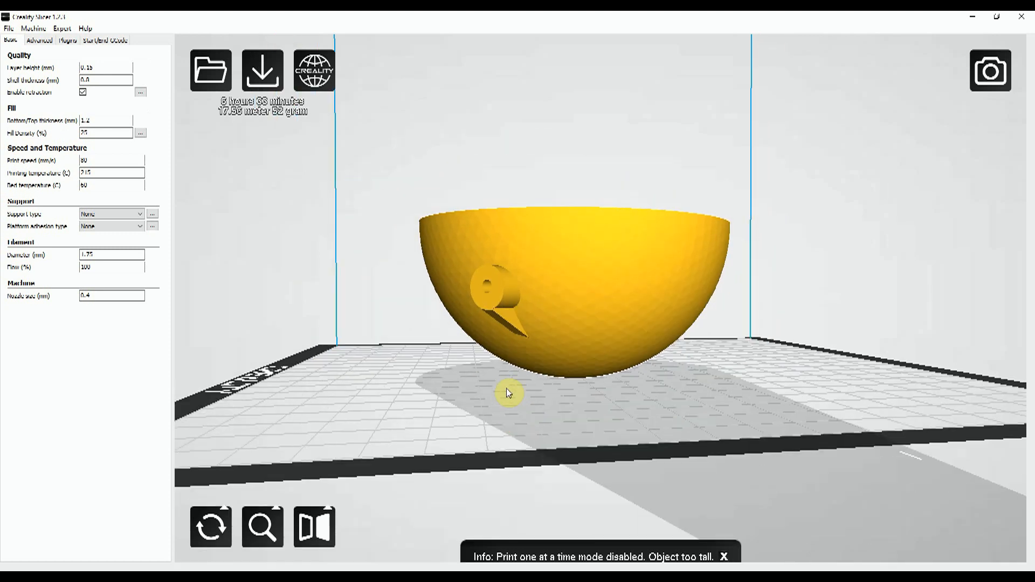
{"action": "left_click", "coordinate": [448, 398]}
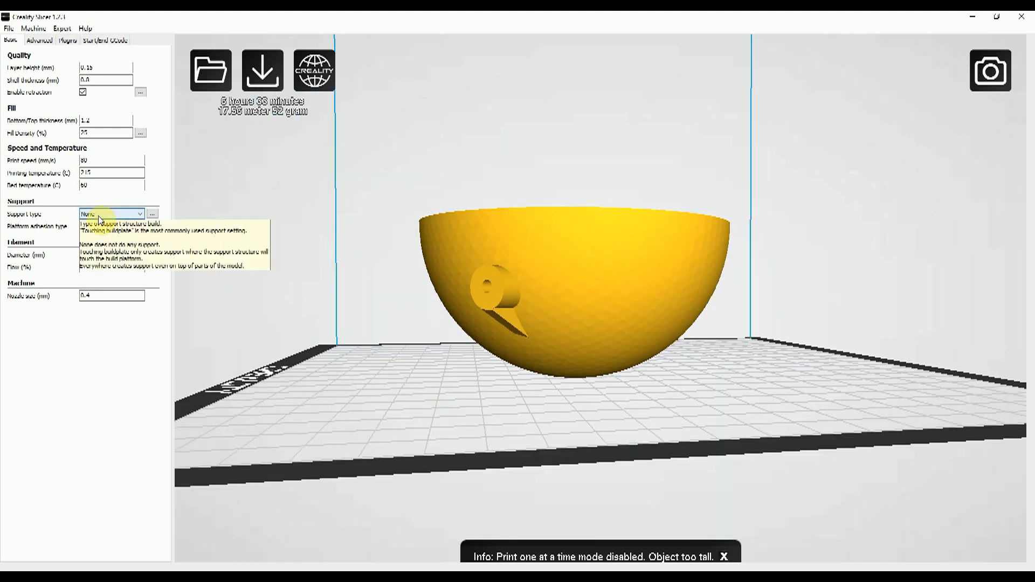
{"action": "left_click", "coordinate": [143, 227]}
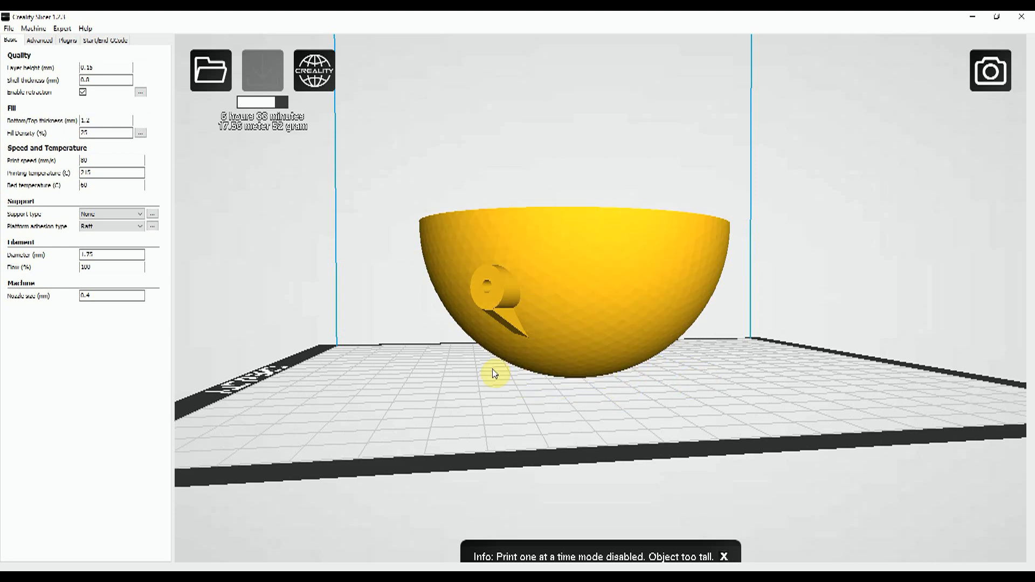
- Save the sliced bowl's toolpath as Reflector.gcode in the Time Zone Clock folder
{"action": "right_click_drag", "start_coordinate": [423, 330], "coordinate": [395, 284]}
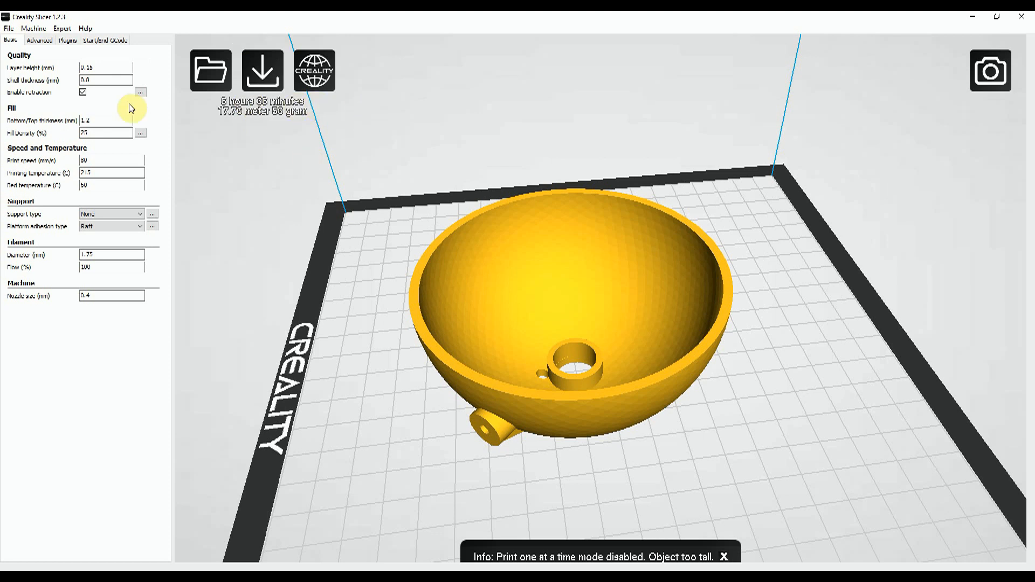
{"action": "left_click", "coordinate": [9, 29]}
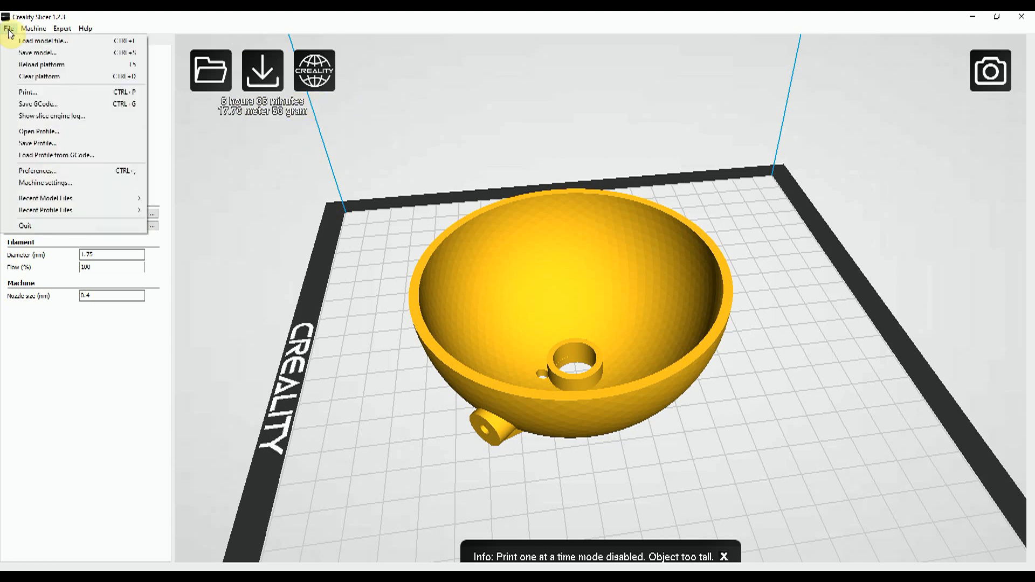
{"action": "left_click", "coordinate": [41, 105]}
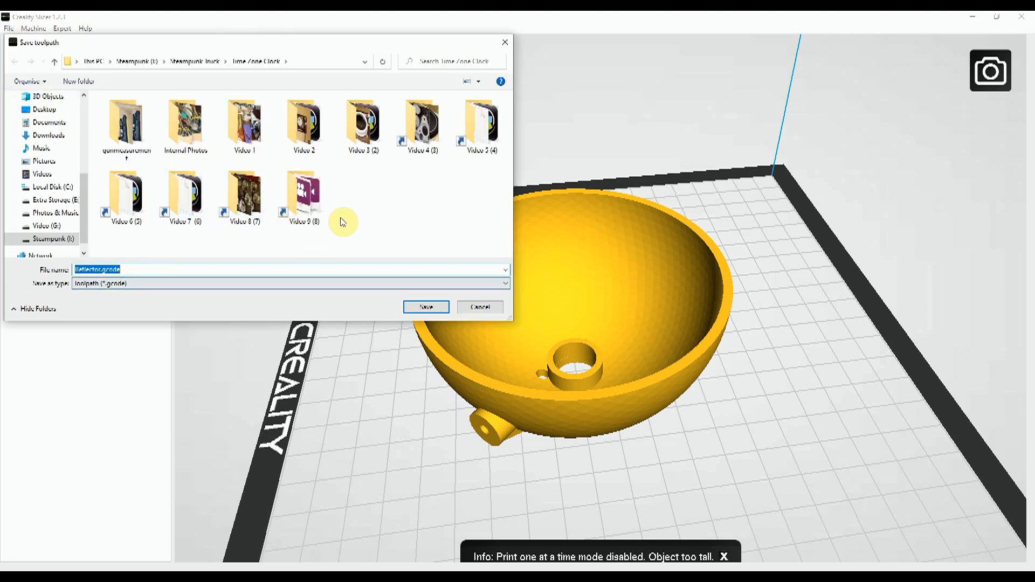
{"action": "left_click", "coordinate": [426, 307]}
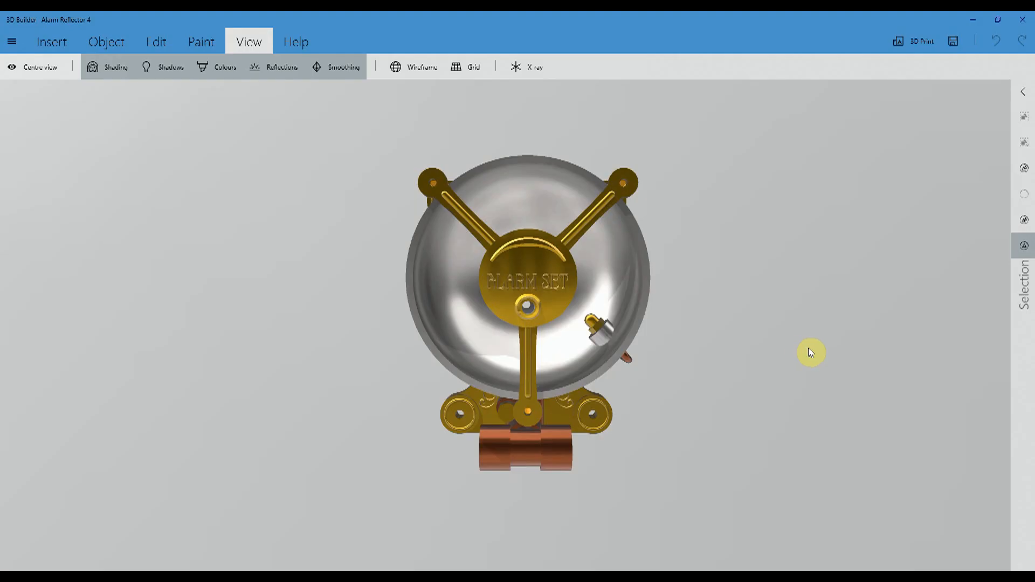
{"action": "right_click_drag", "start_coordinate": [806, 302], "coordinate": [458, 262]}
{"action": "right_click_drag", "start_coordinate": [482, 338], "coordinate": [840, 362]}
{"action": "right_click_drag", "start_coordinate": [405, 347], "coordinate": [596, 323]}
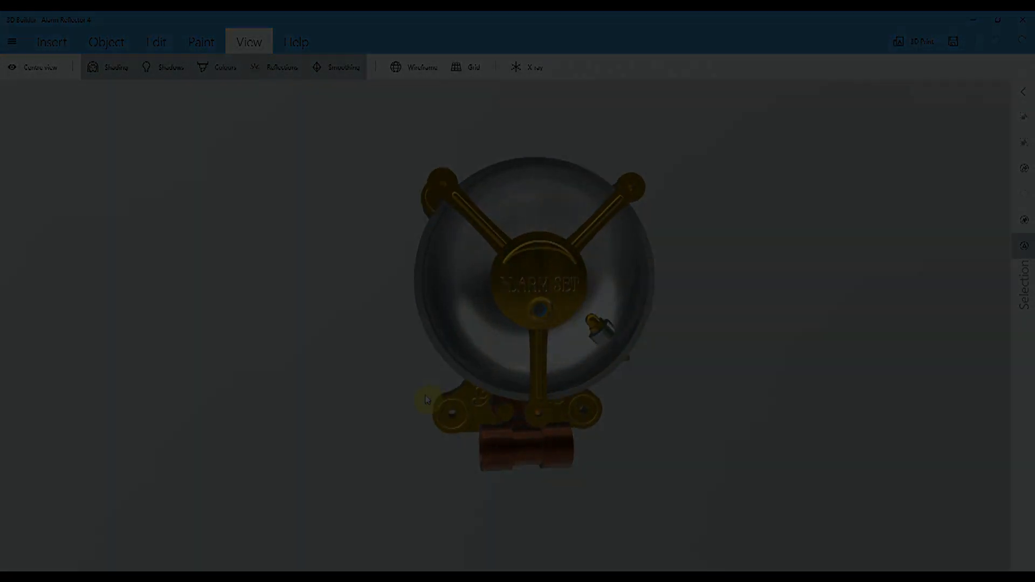